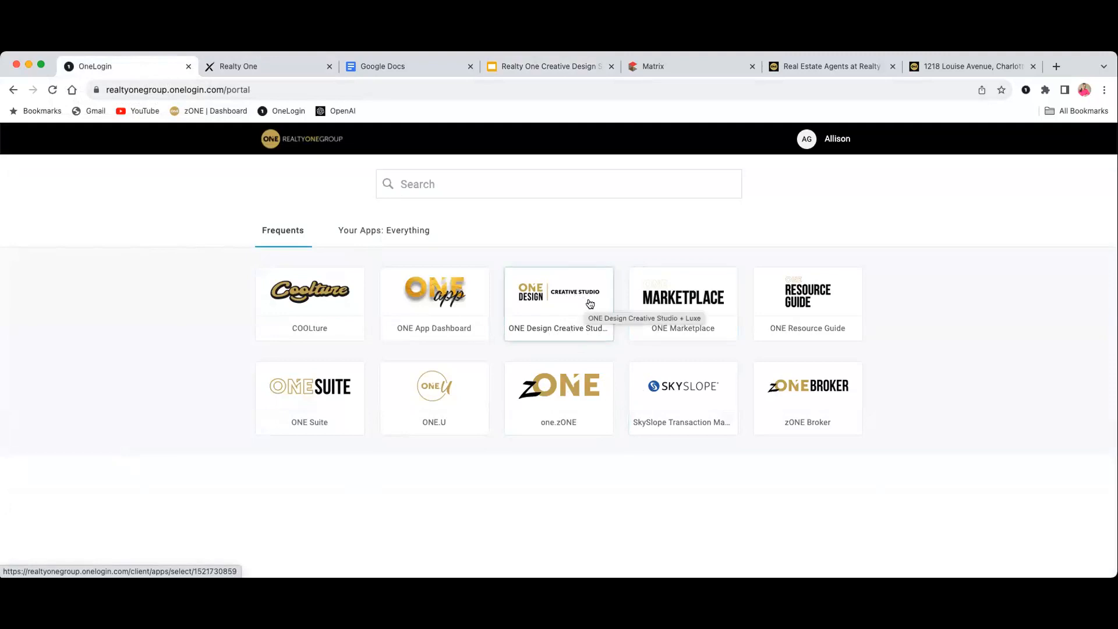
Launch ONE Design Creative Studio from the Frequents apps in the portal
left_click(384, 230)
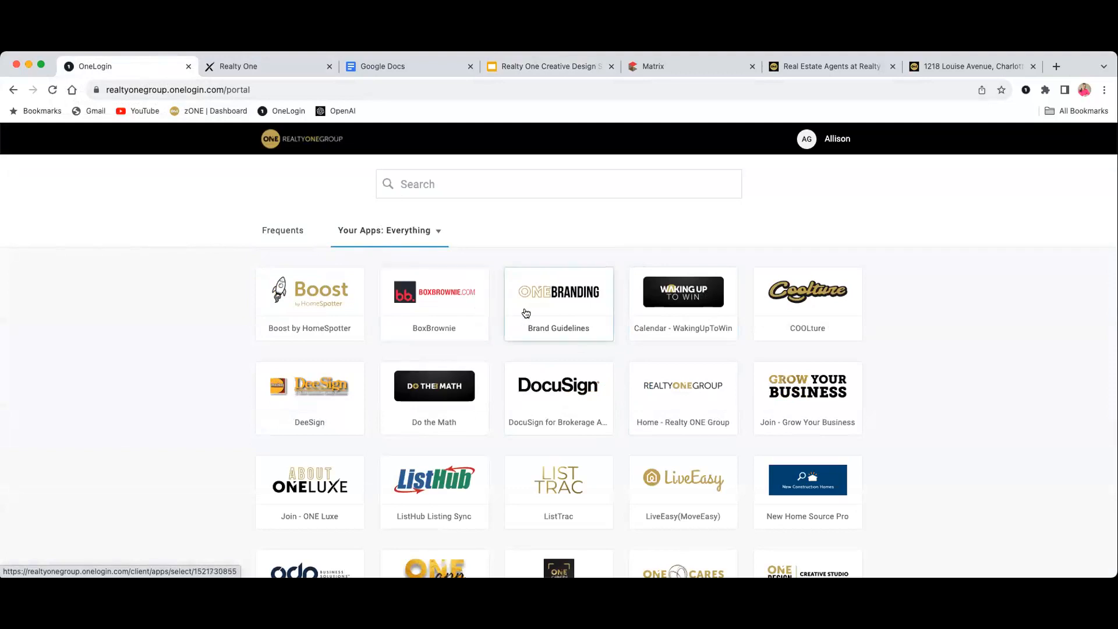
scroll(528, 315, "down", 2)
scroll(527, 315, "down", 4)
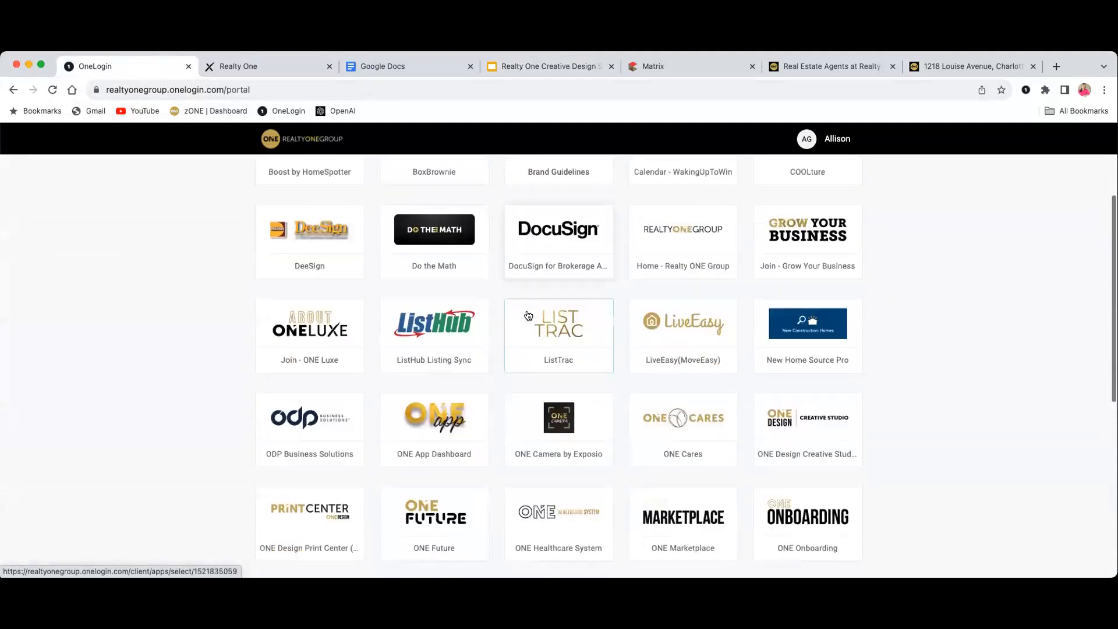
scroll(528, 315, "down", 3)
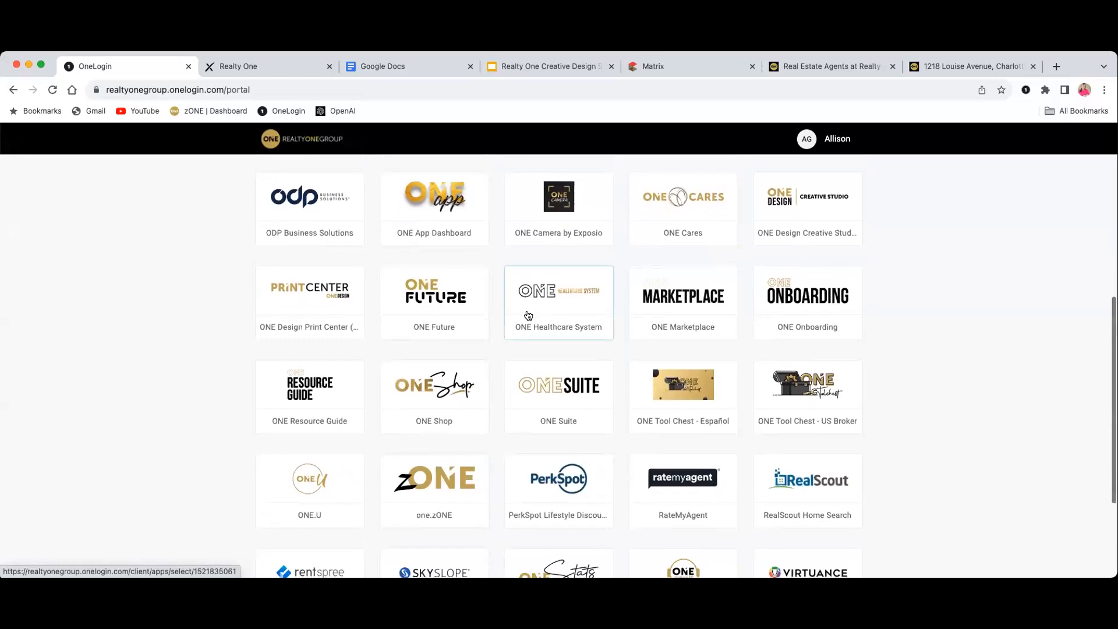
scroll(528, 315, "down", 2)
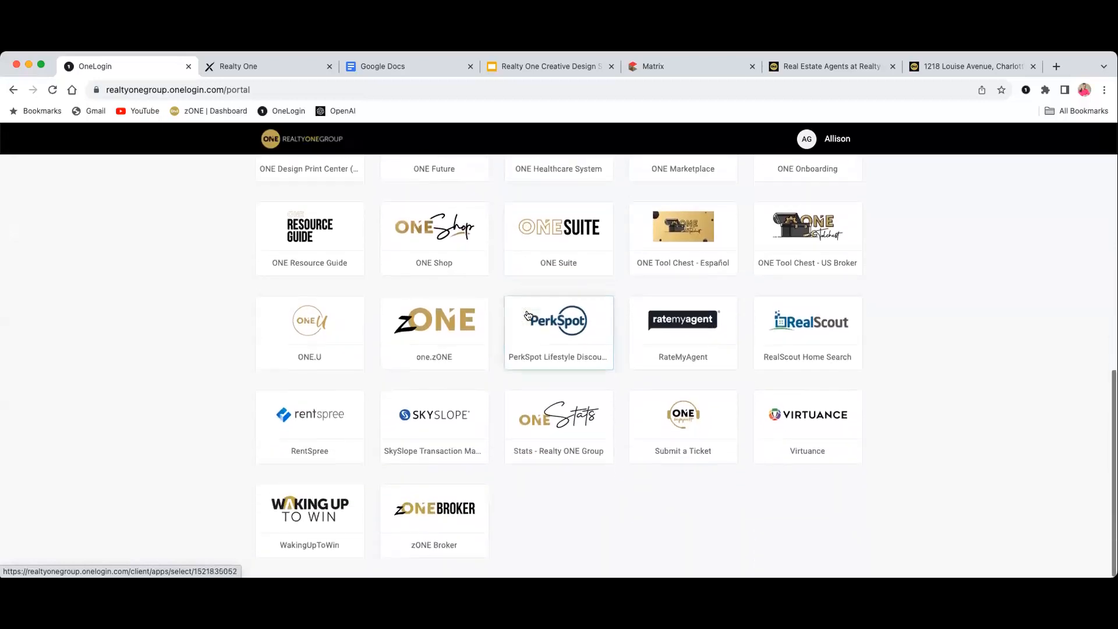
scroll(522, 335, "up", 10)
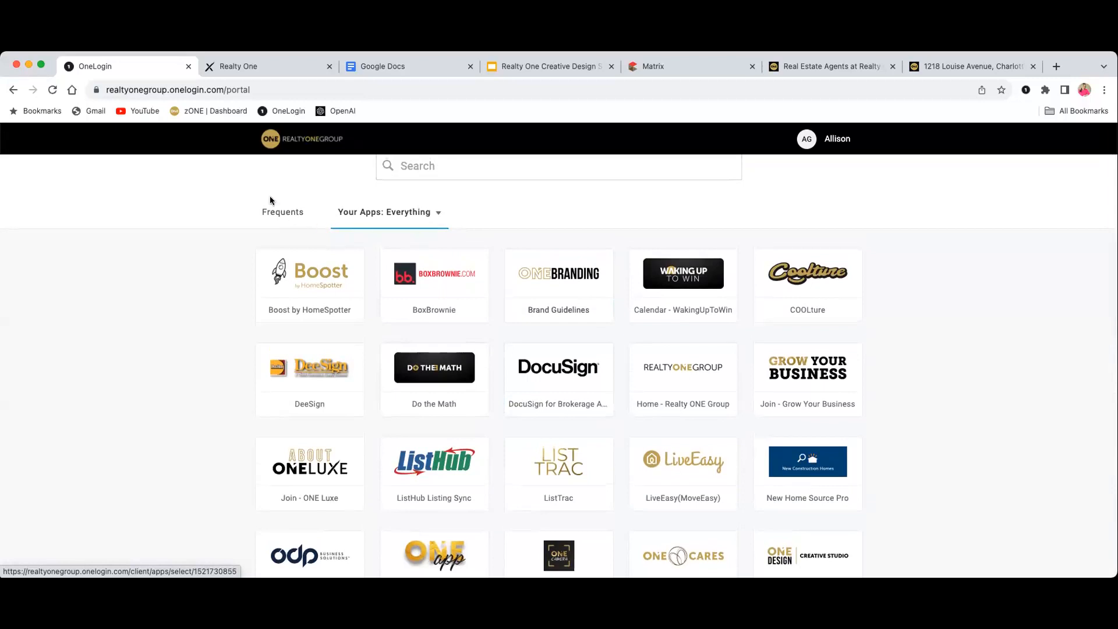
left_click(275, 210)
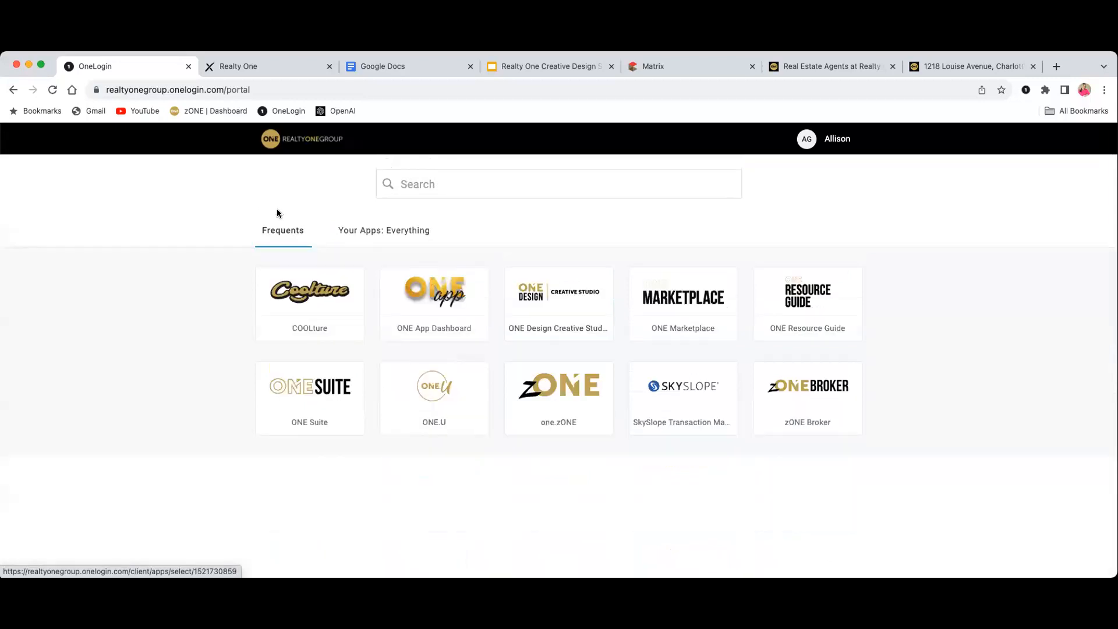
left_click(563, 297)
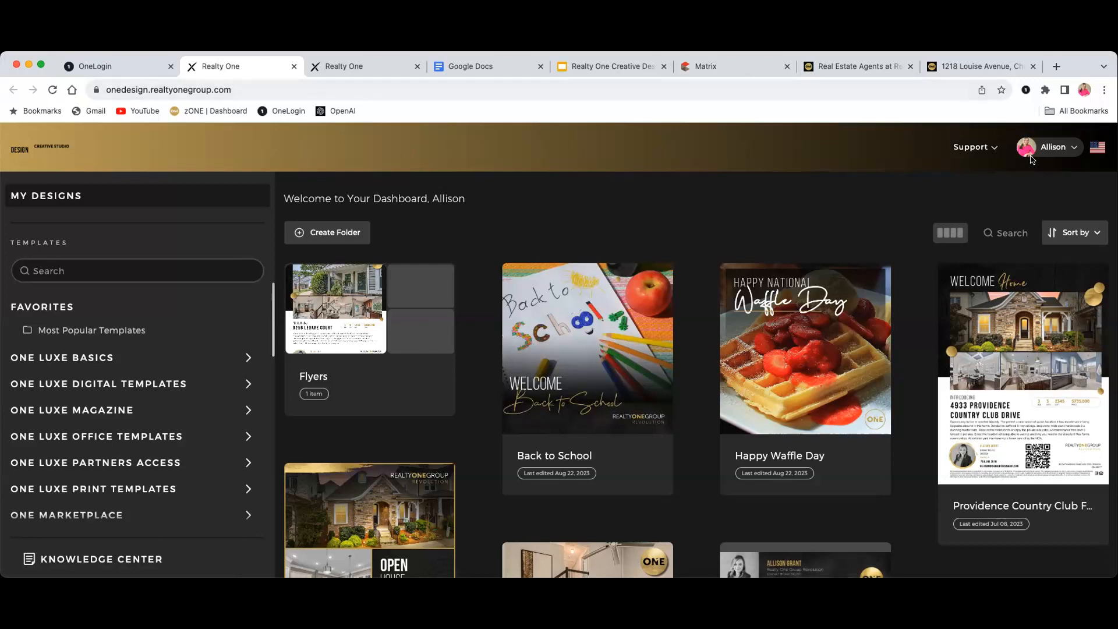
Open the Account Information page from the account menu
left_click(1060, 148)
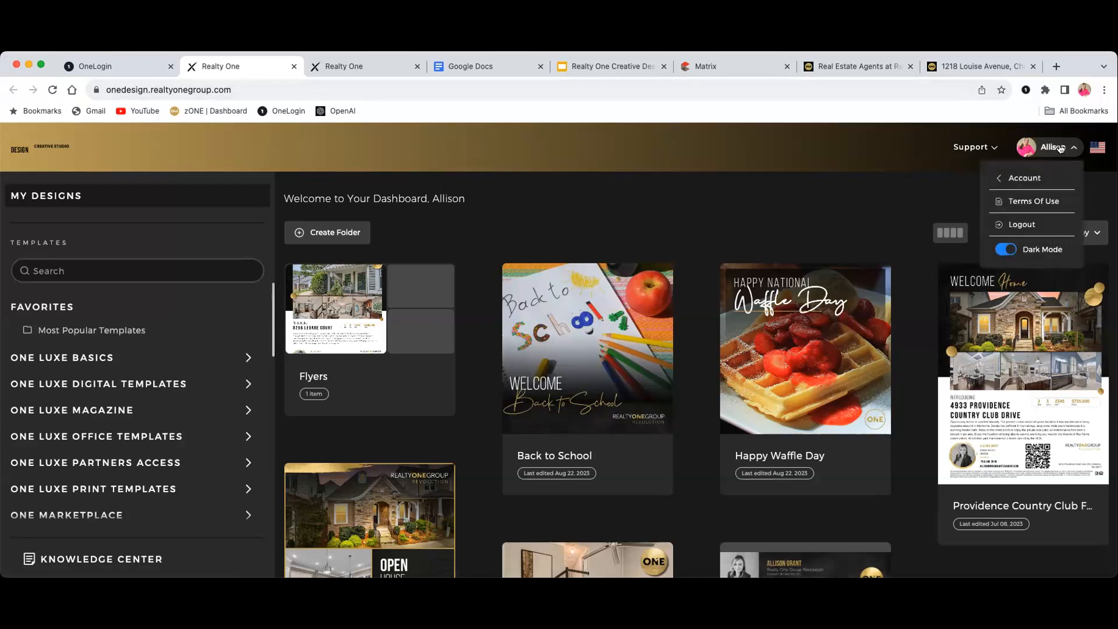
mouse_move(1028, 183)
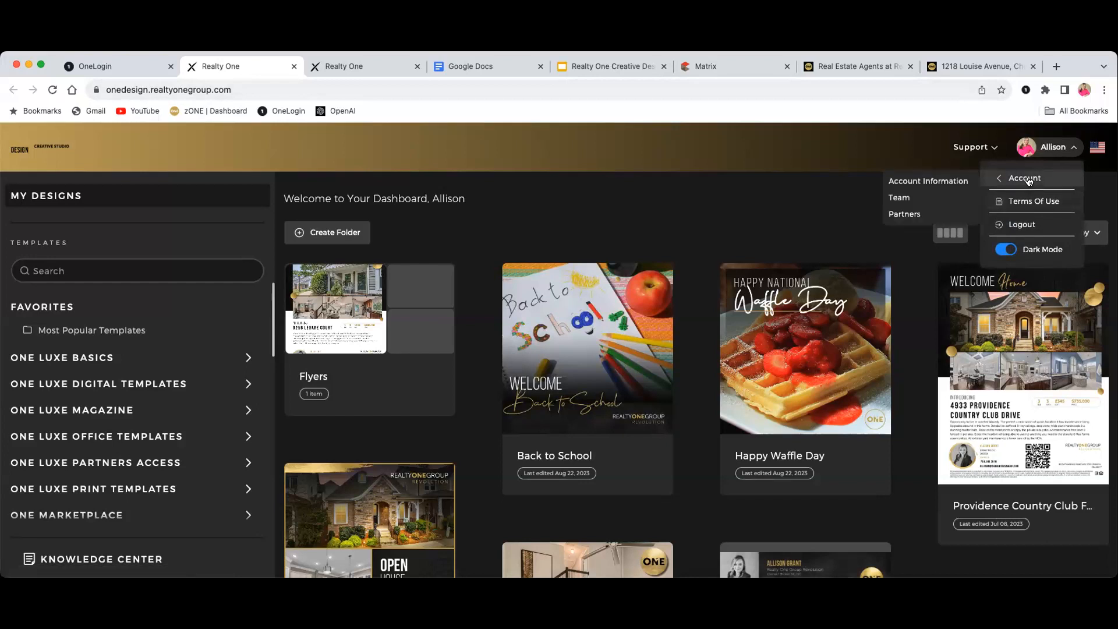
left_click(948, 181)
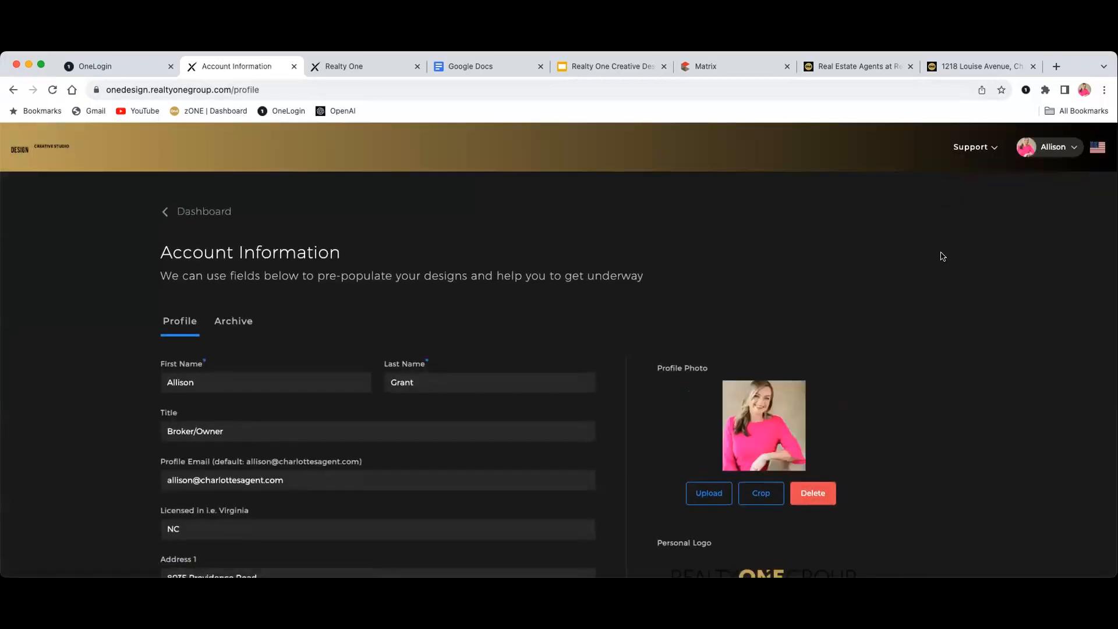
Review the prefilled contact details, profile photo, personal logo and office logo
scroll(943, 256, "down", 2)
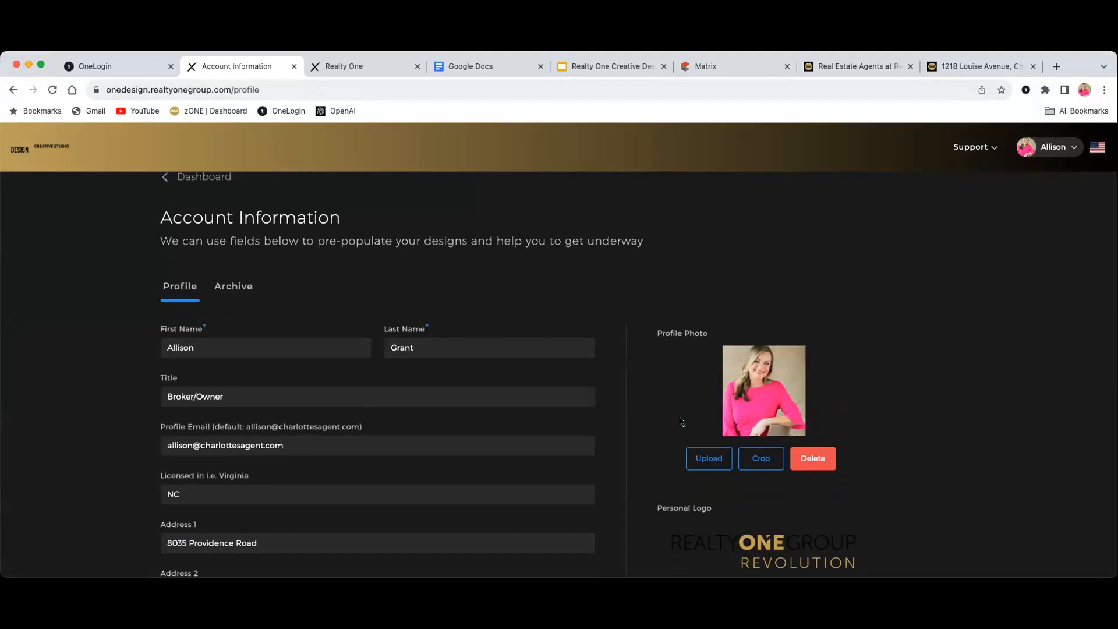
scroll(661, 405, "down", 3)
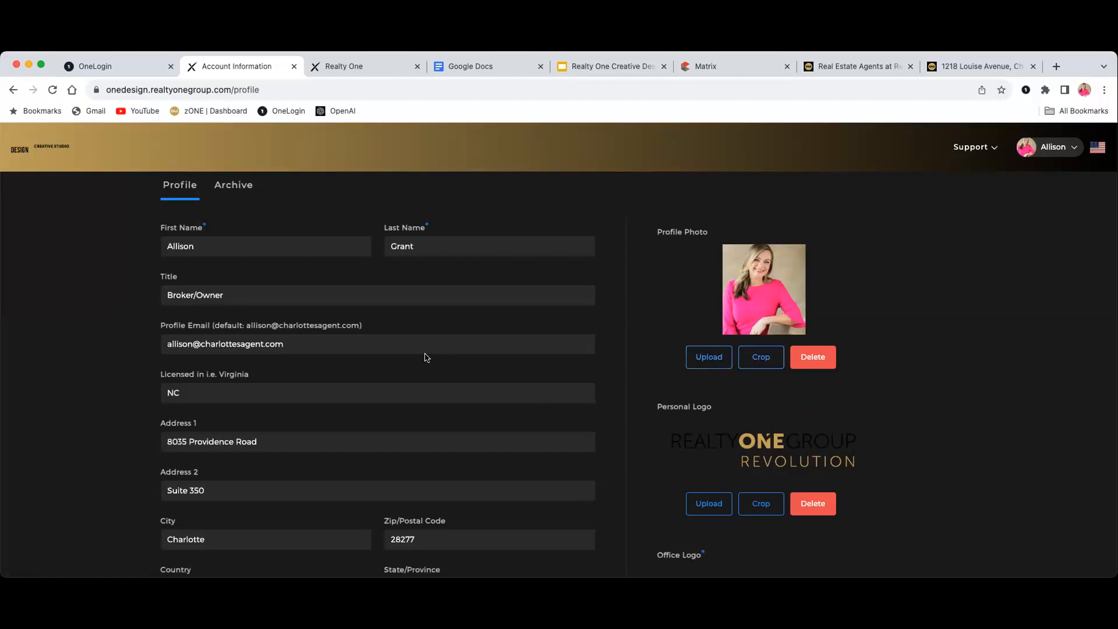
scroll(294, 350, "down", 3)
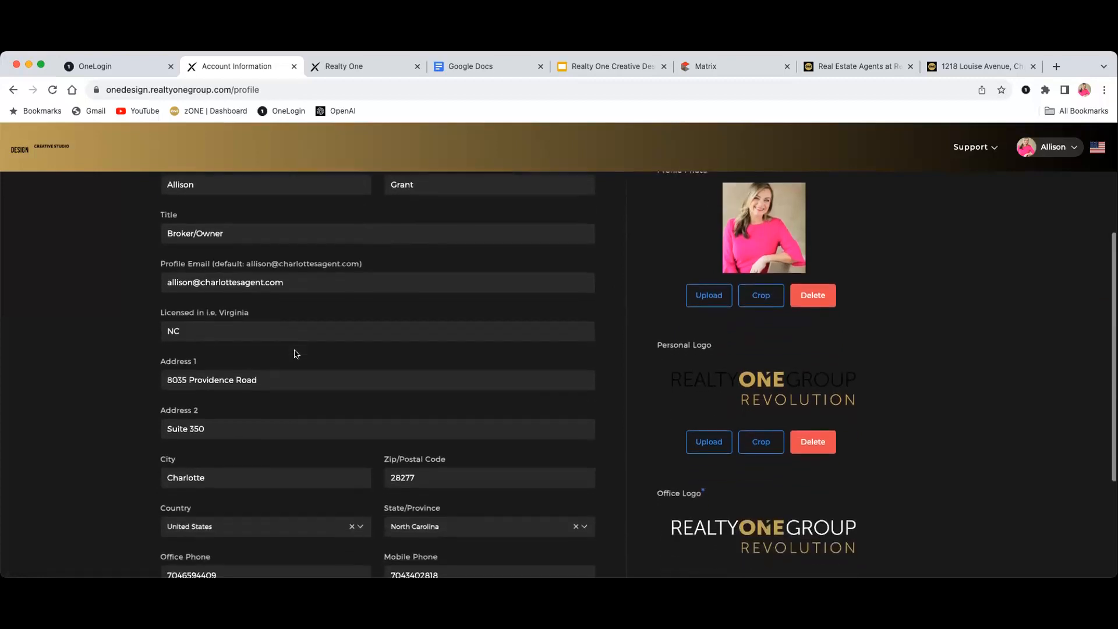
scroll(295, 351, "down", 5)
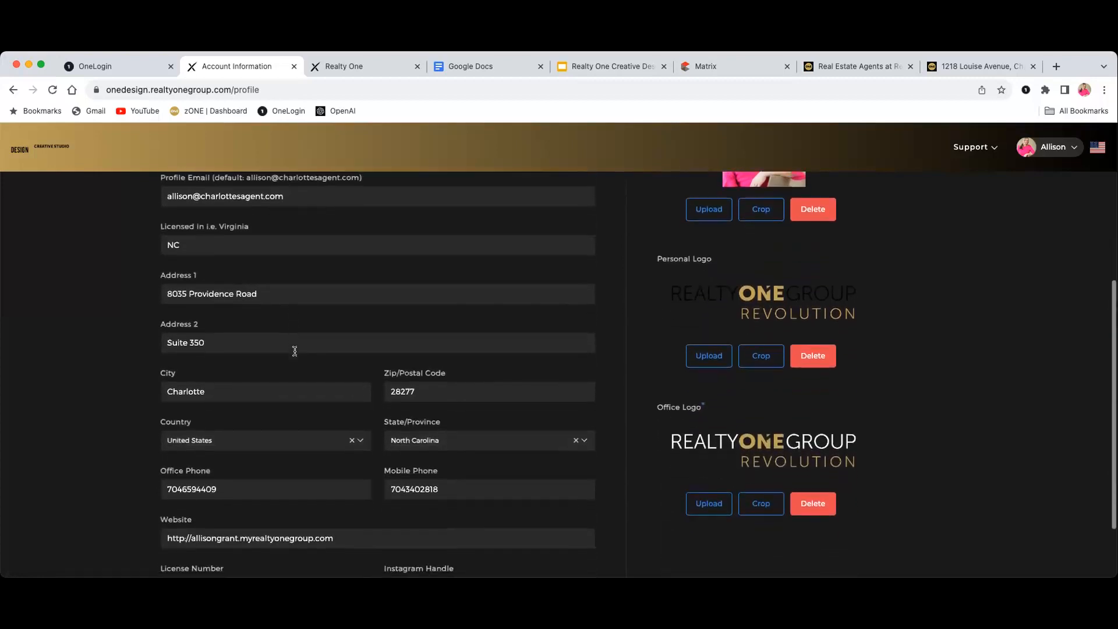
scroll(295, 353, "down", 1)
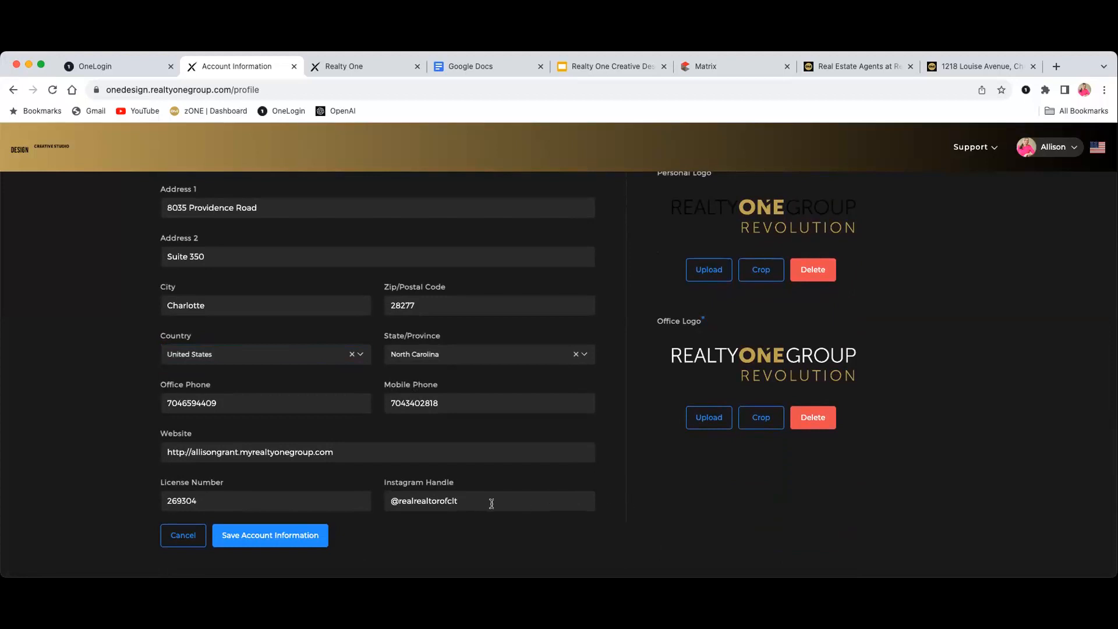
scroll(721, 494, "up", 3)
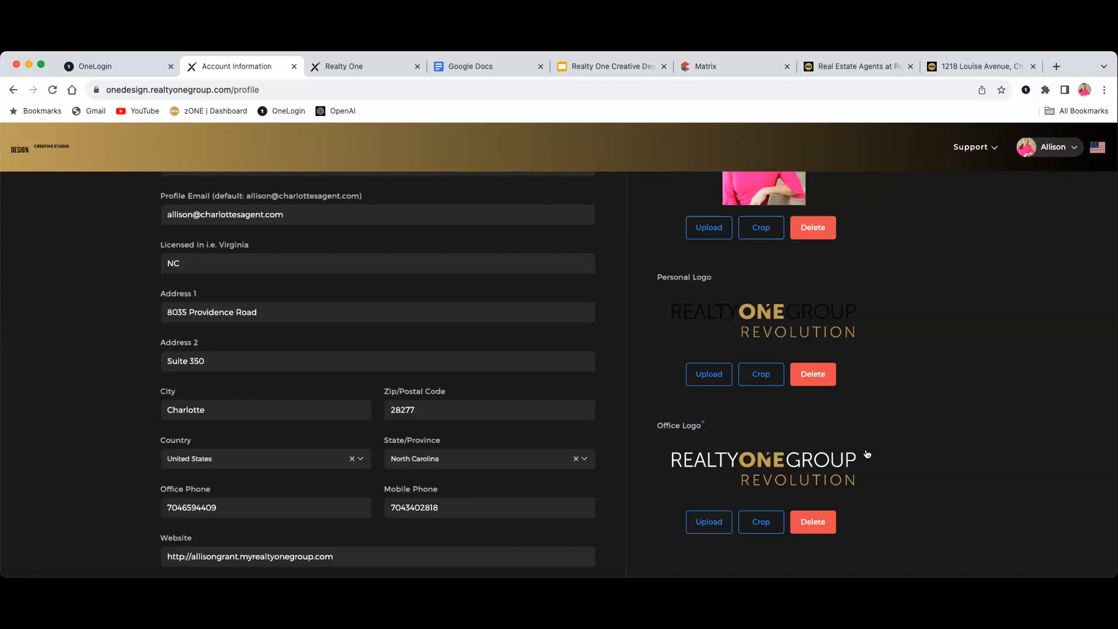
scroll(887, 433, "up", 5)
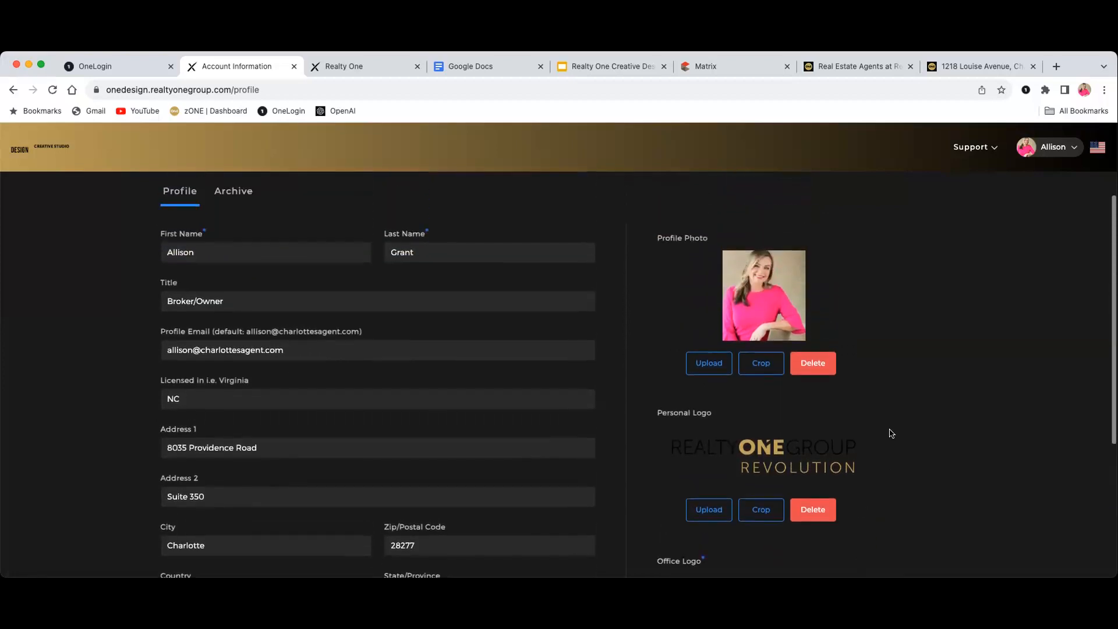
scroll(888, 434, "up", 1)
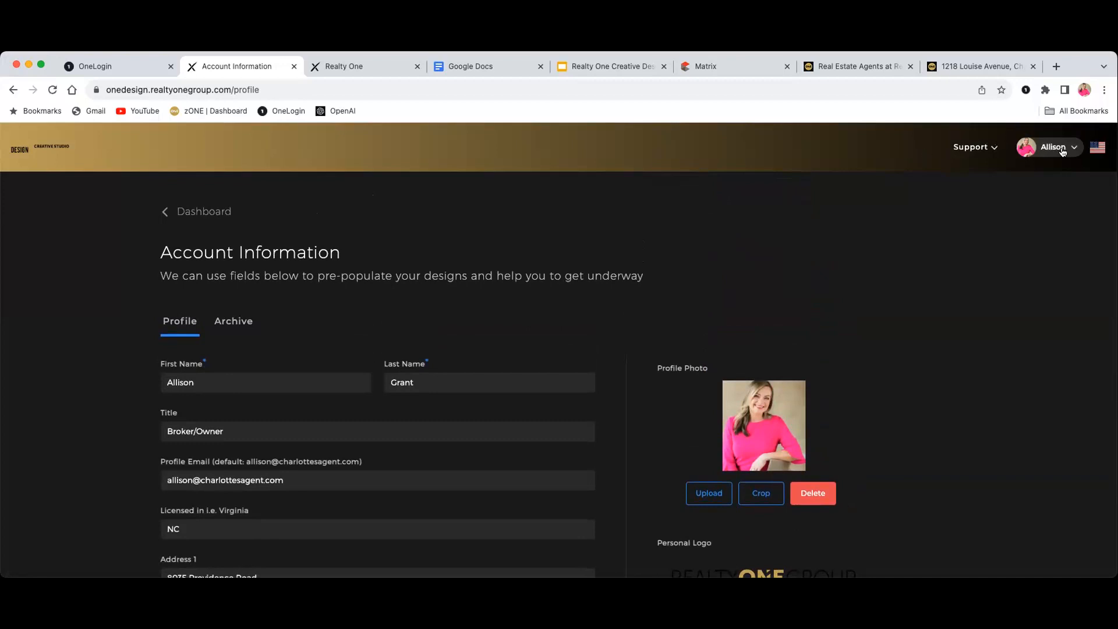
left_click(1041, 152)
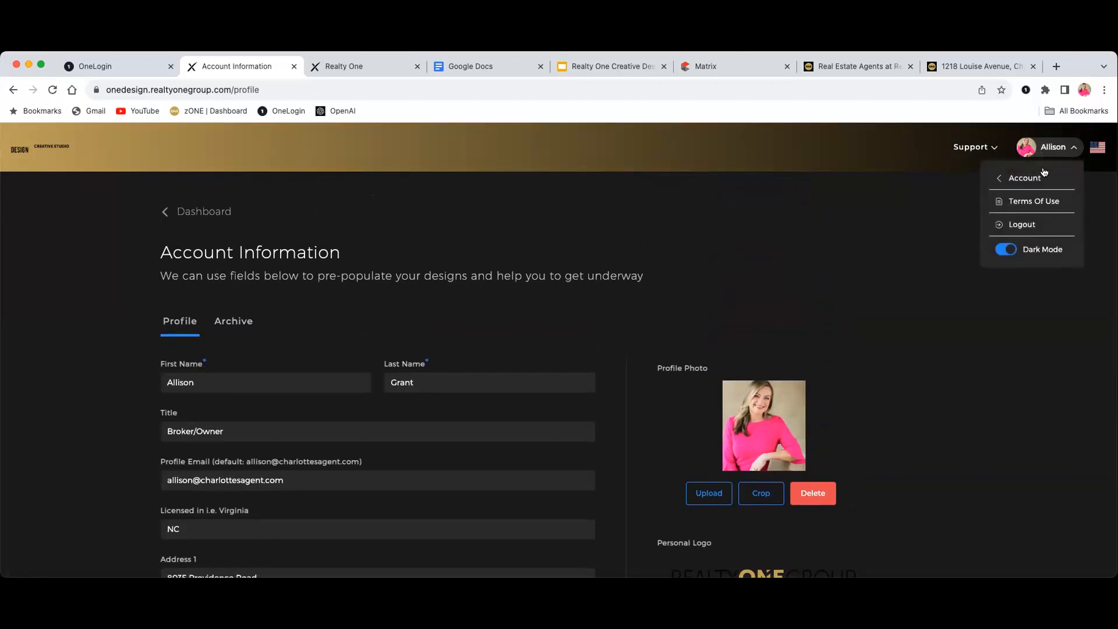
mouse_move(1038, 182)
Go back to My Designs and scroll through the saved designs and template folders
left_click(212, 210)
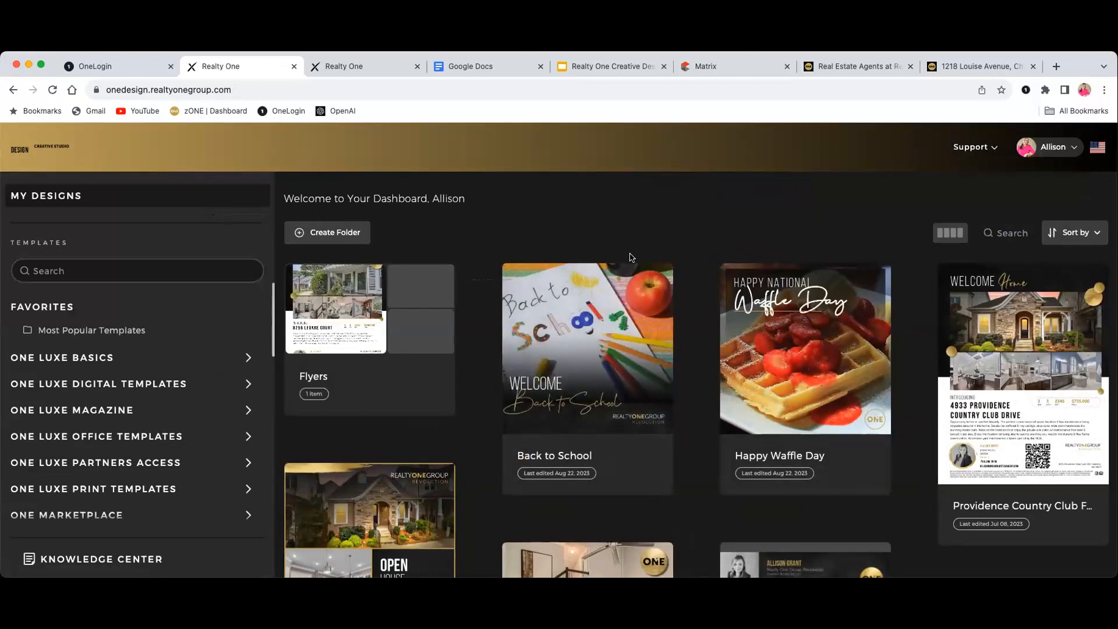
scroll(630, 257, "down", 5)
scroll(630, 260, "down", 6)
scroll(629, 262, "down", 6)
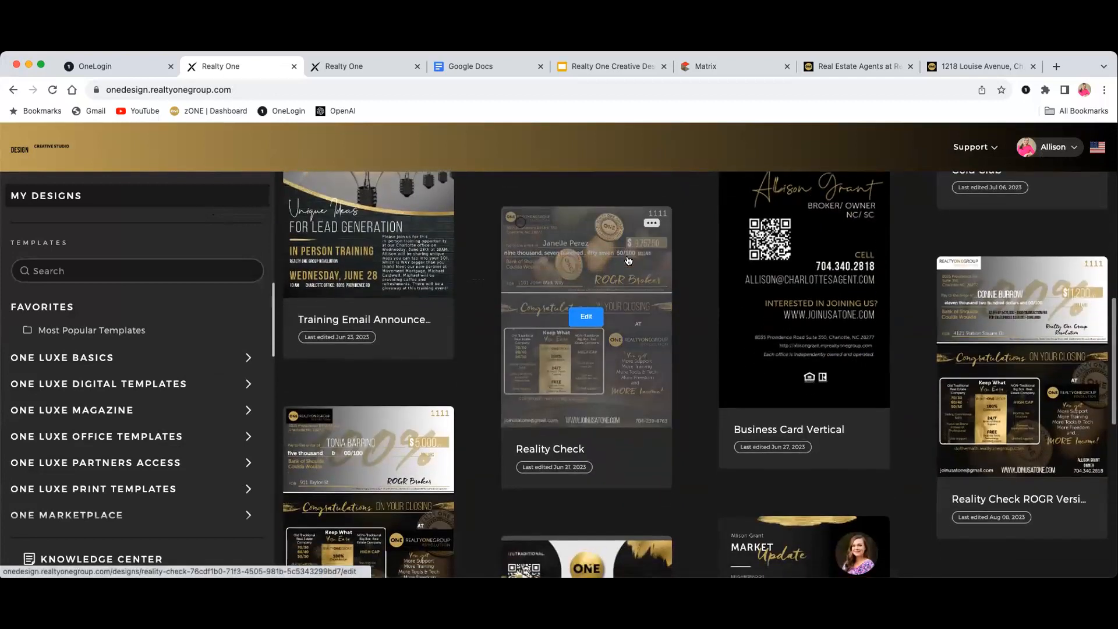
scroll(629, 260, "down", 8)
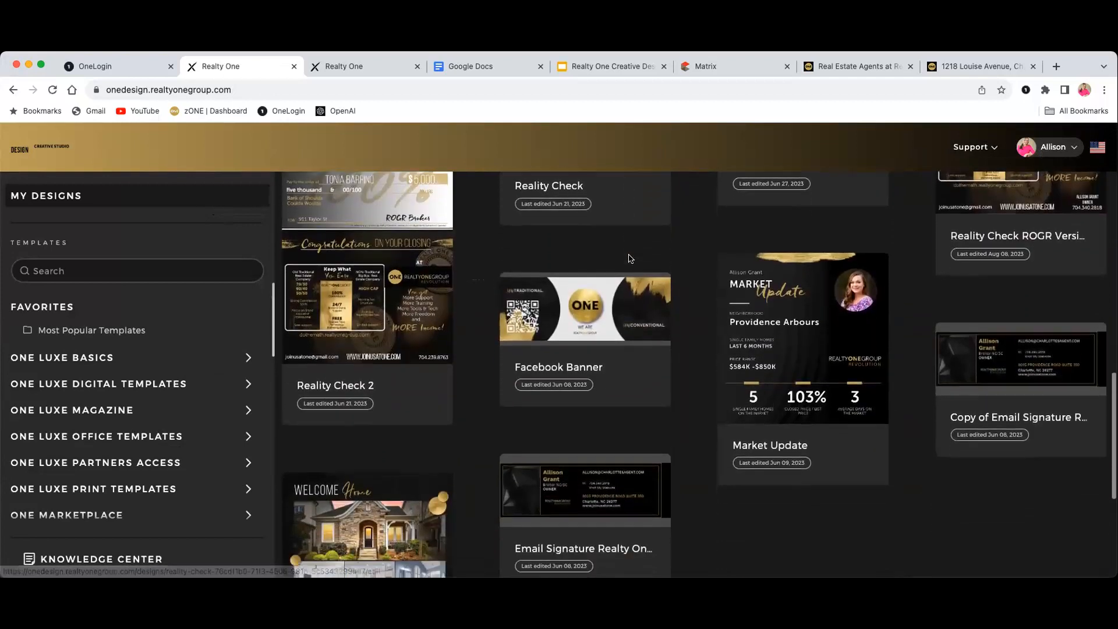
scroll(629, 258, "down", 7)
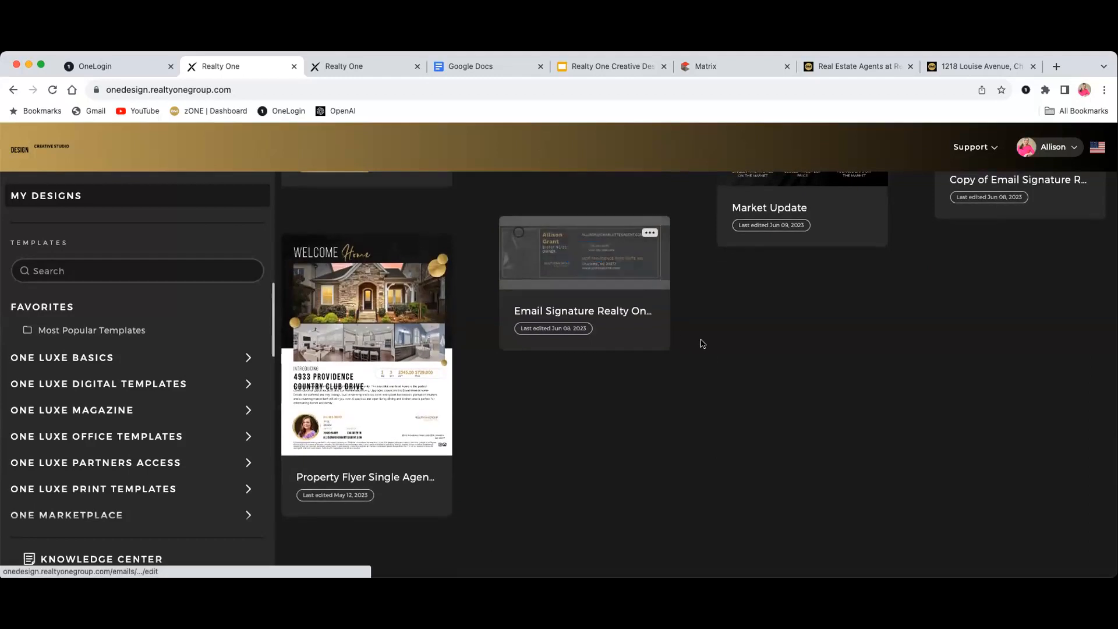
scroll(710, 338, "up", 4)
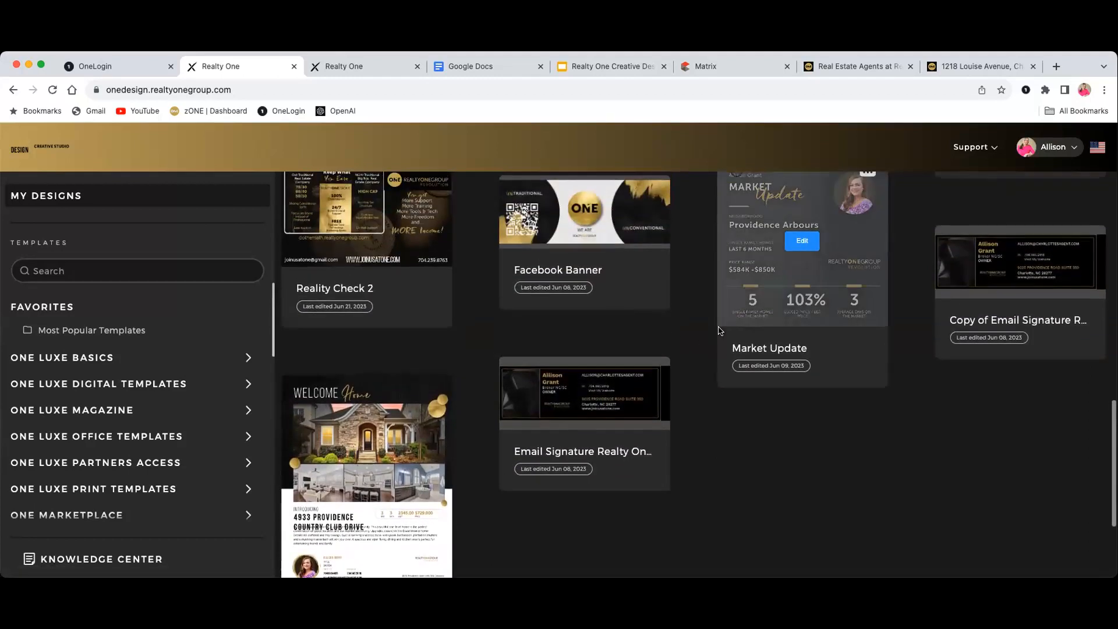
scroll(720, 329, "up", 4)
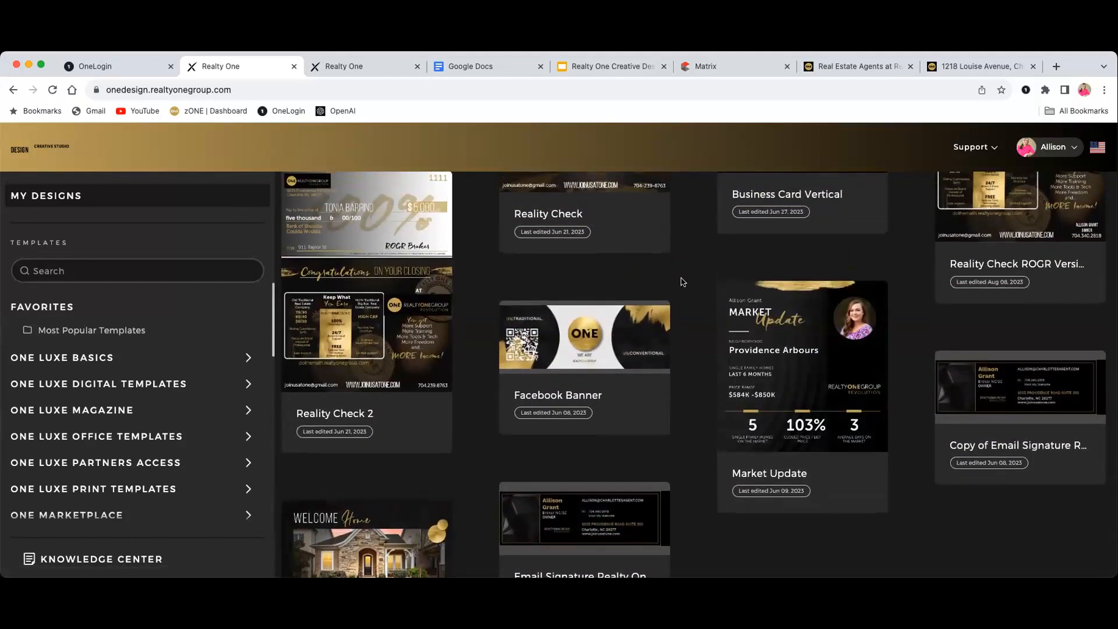
scroll(684, 292, "up", 4)
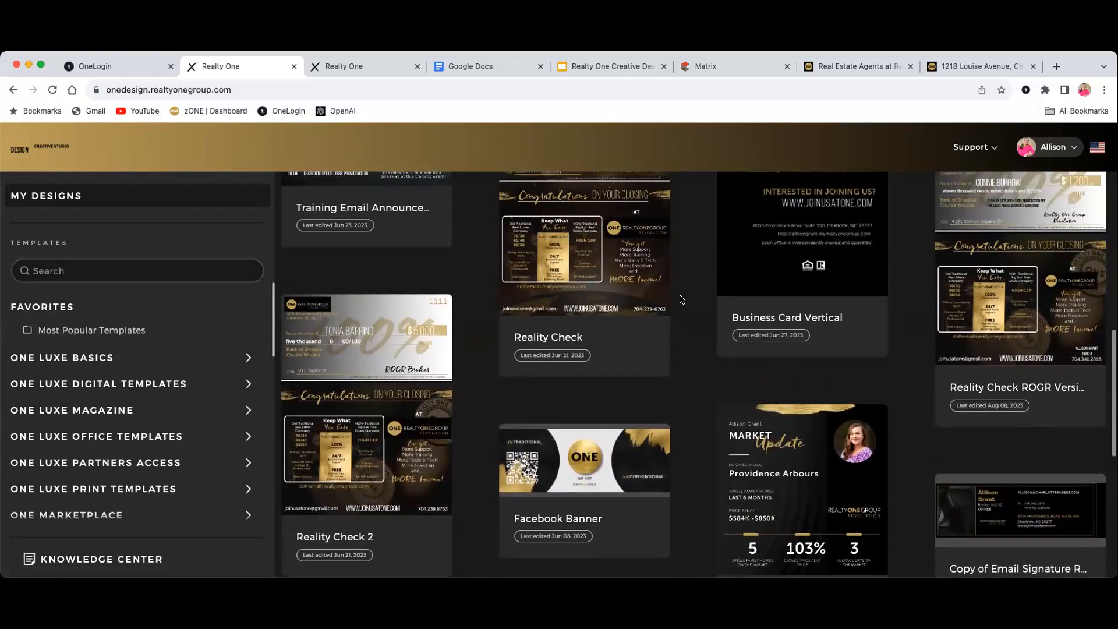
mouse_move(737, 406)
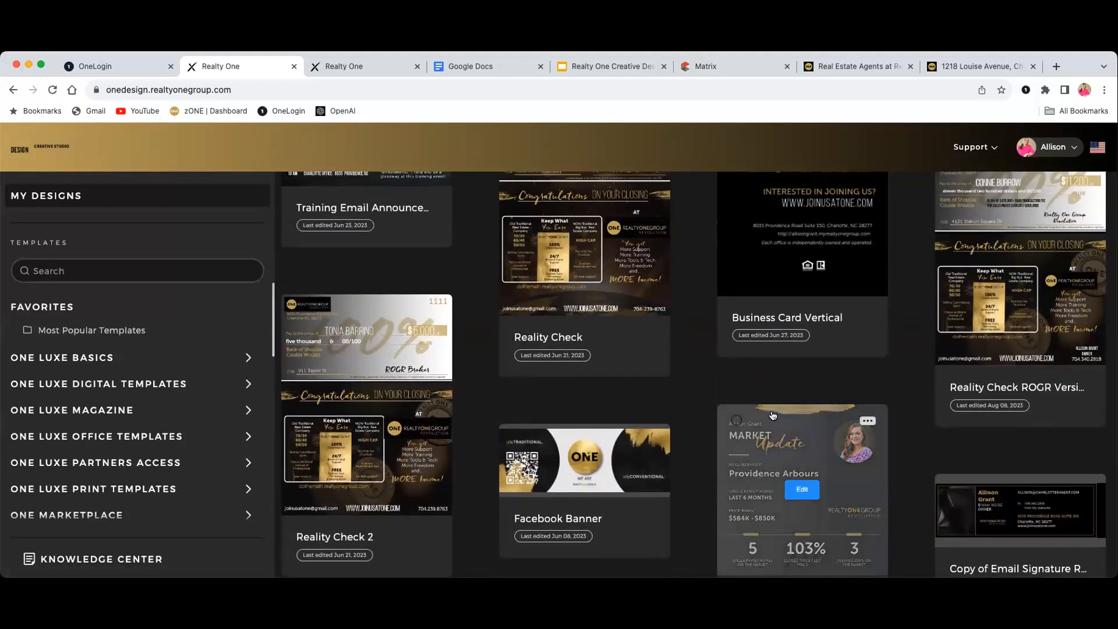
scroll(738, 406, "up", 5)
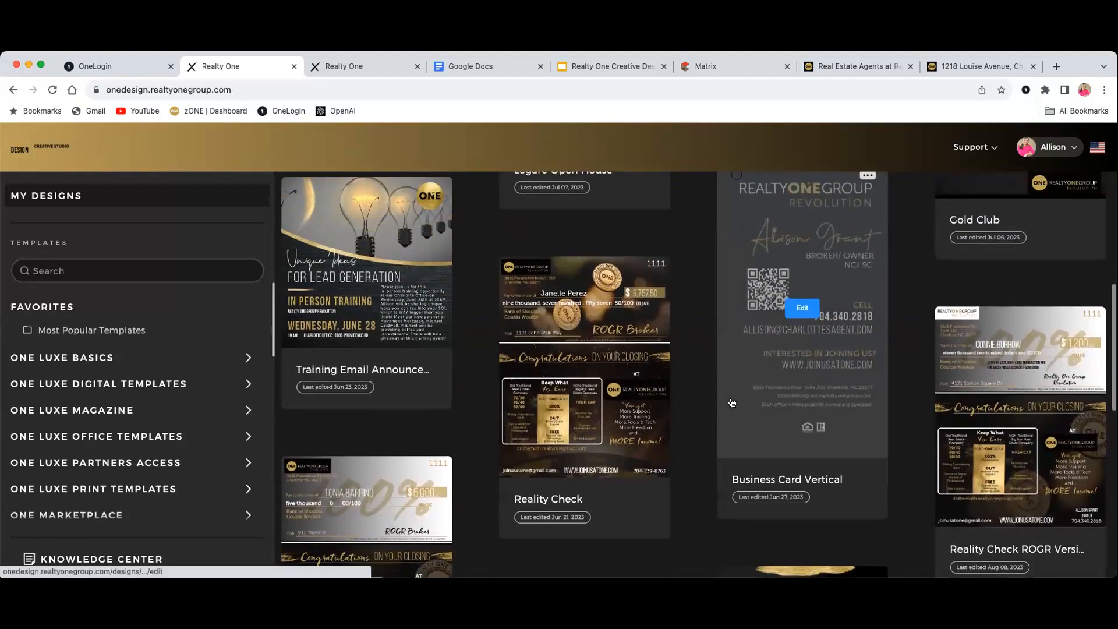
scroll(731, 401, "up", 2)
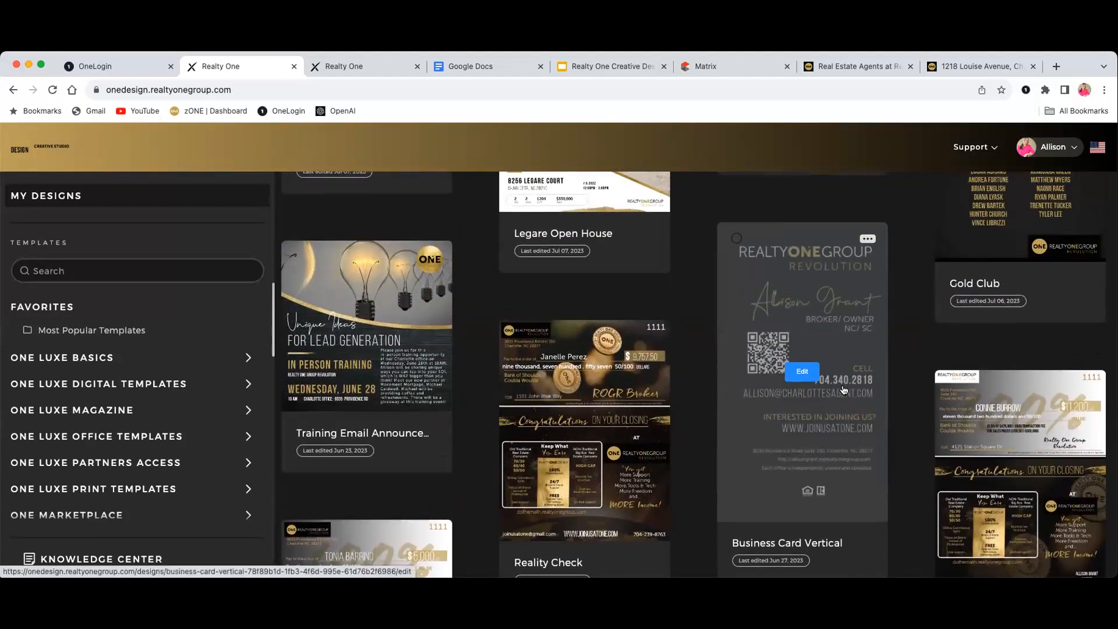
scroll(845, 382, "up", 4)
scroll(840, 387, "up", 10)
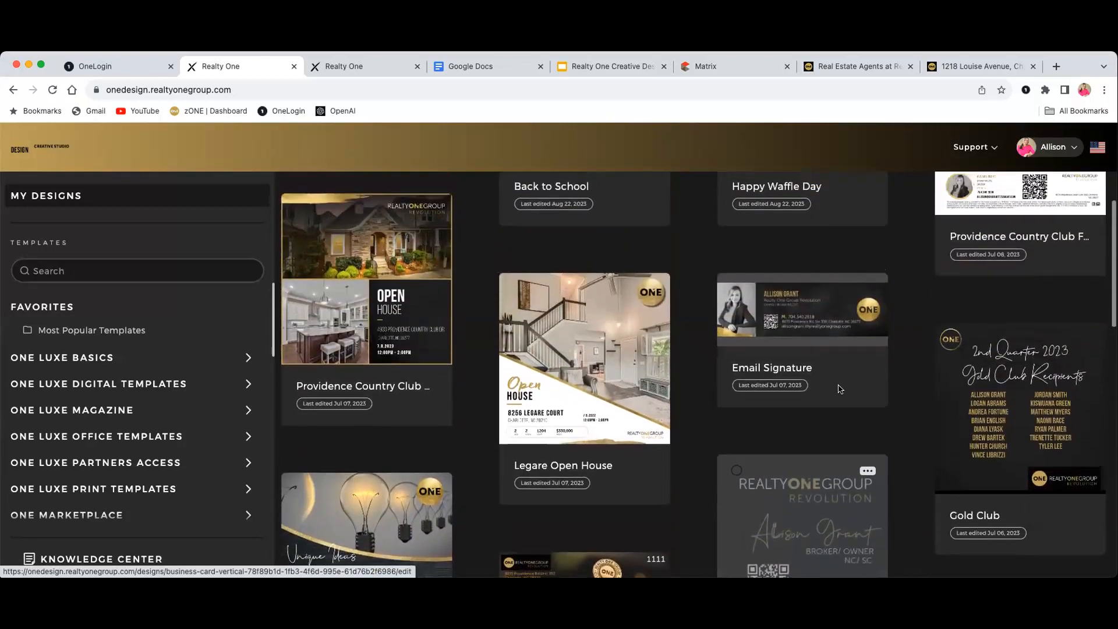
scroll(839, 395, "up", 2)
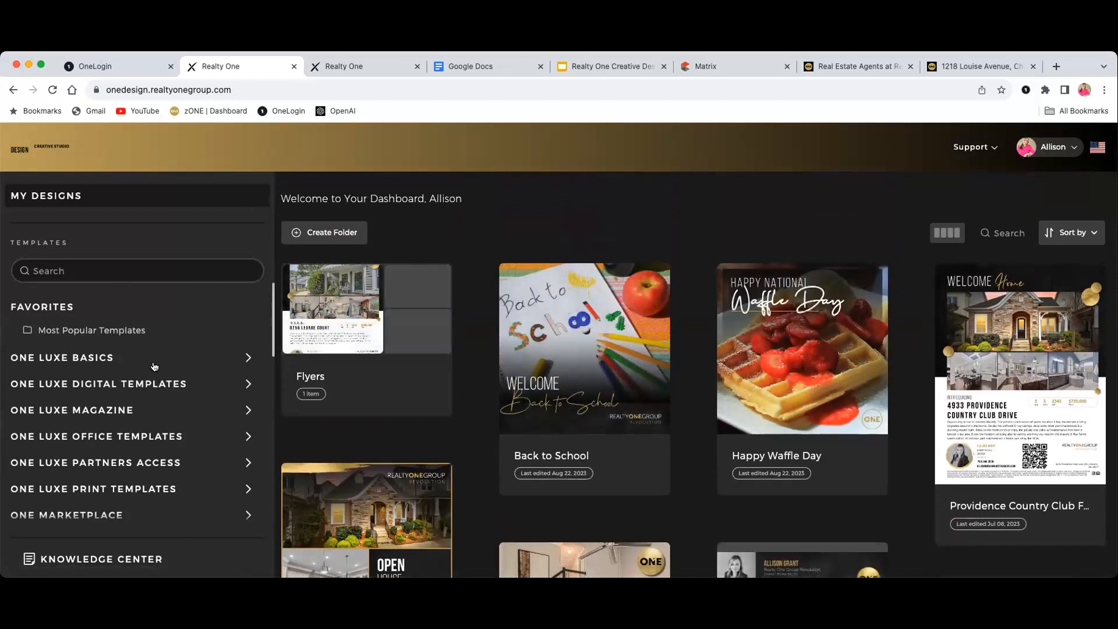
scroll(156, 372, "down", 2)
scroll(154, 365, "up", 2)
Show the LinkedIn designs under One Luxe Digital Templates > Luxe Banners, then collapse that group
left_click(150, 390)
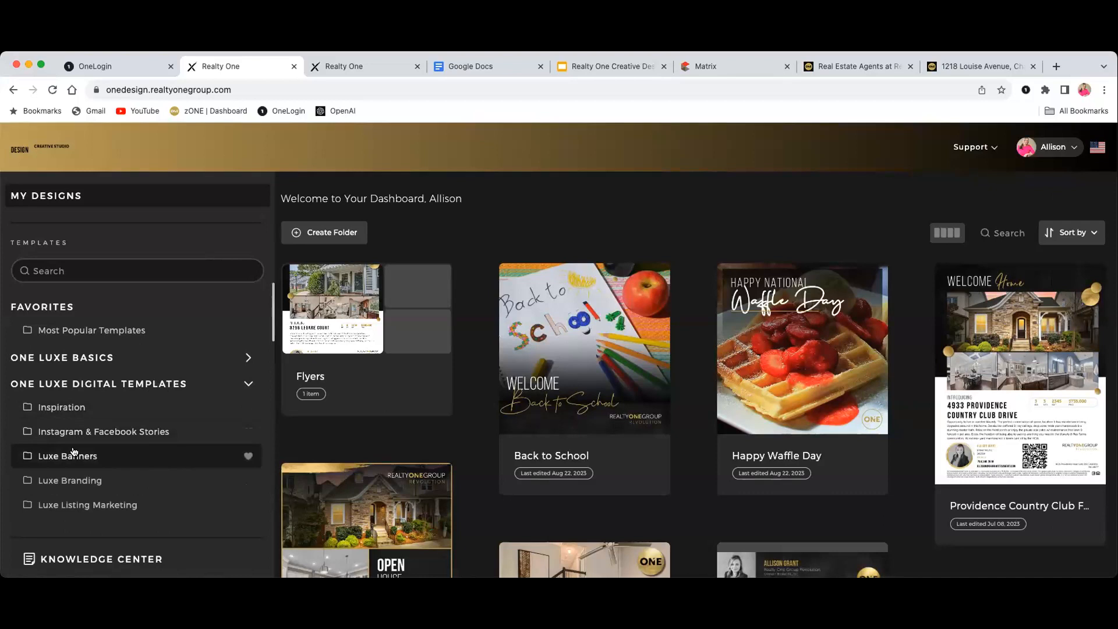
left_click(80, 455)
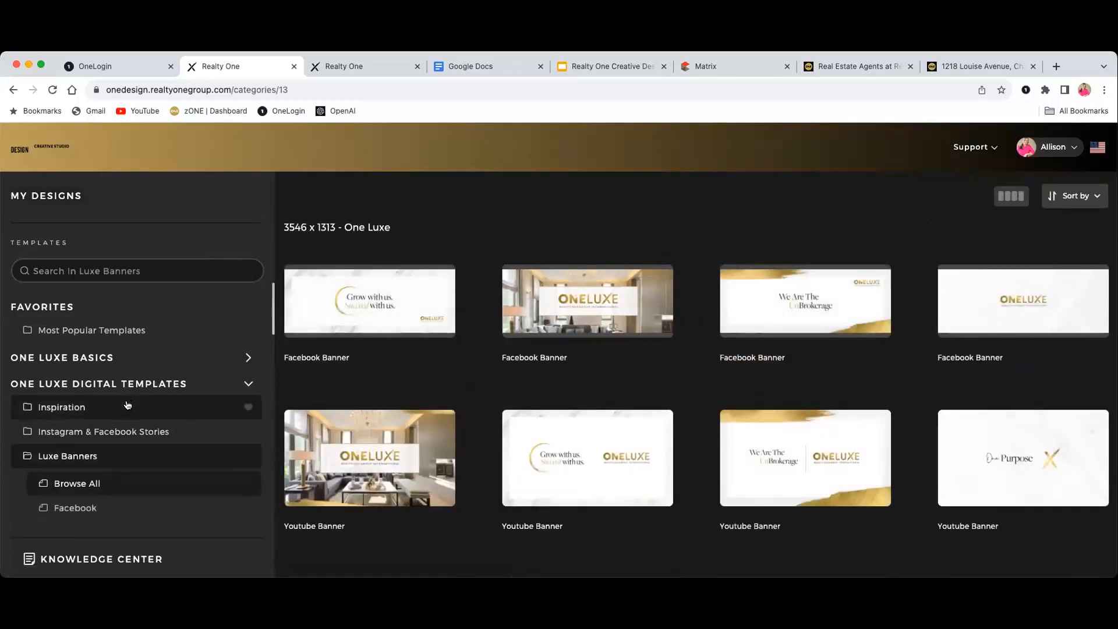
scroll(128, 404, "down", 5)
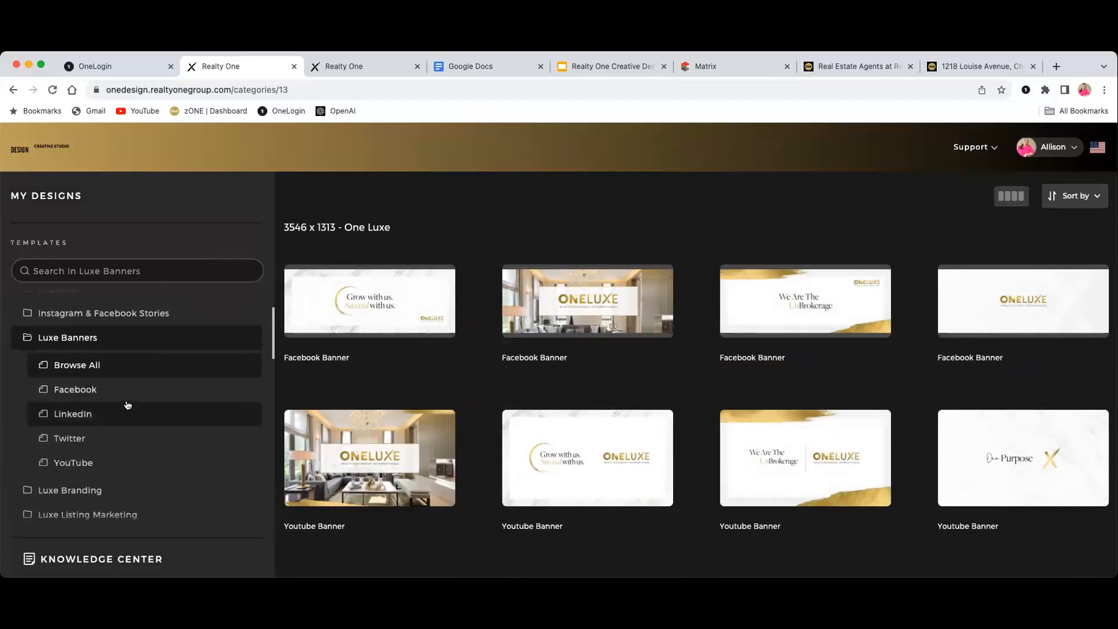
scroll(127, 405, "down", 1)
left_click(93, 373)
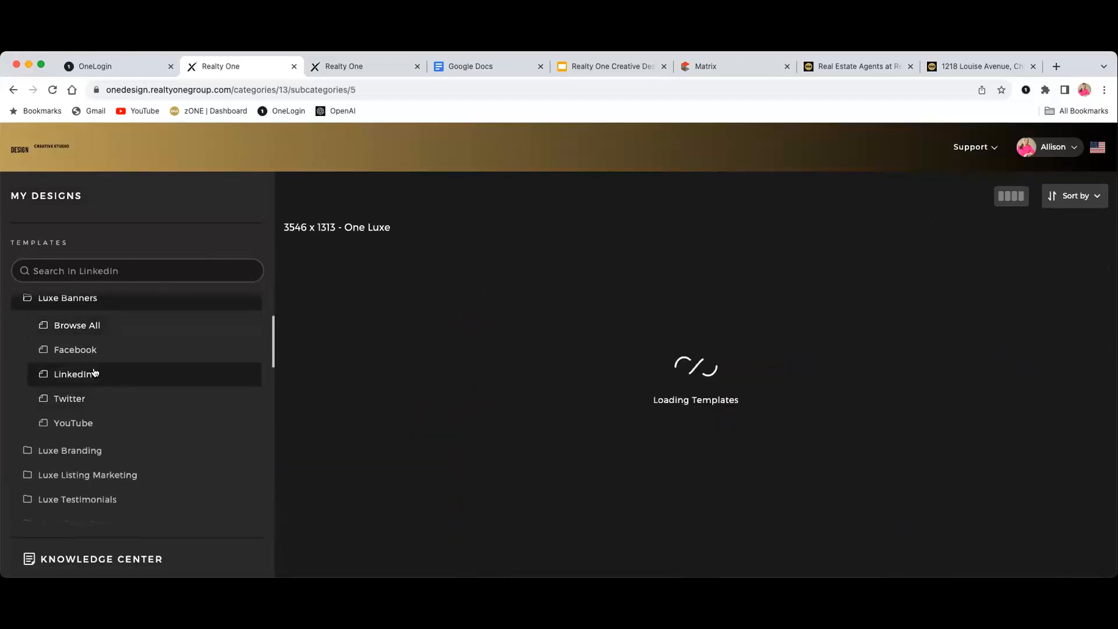
scroll(130, 416, "up", 5)
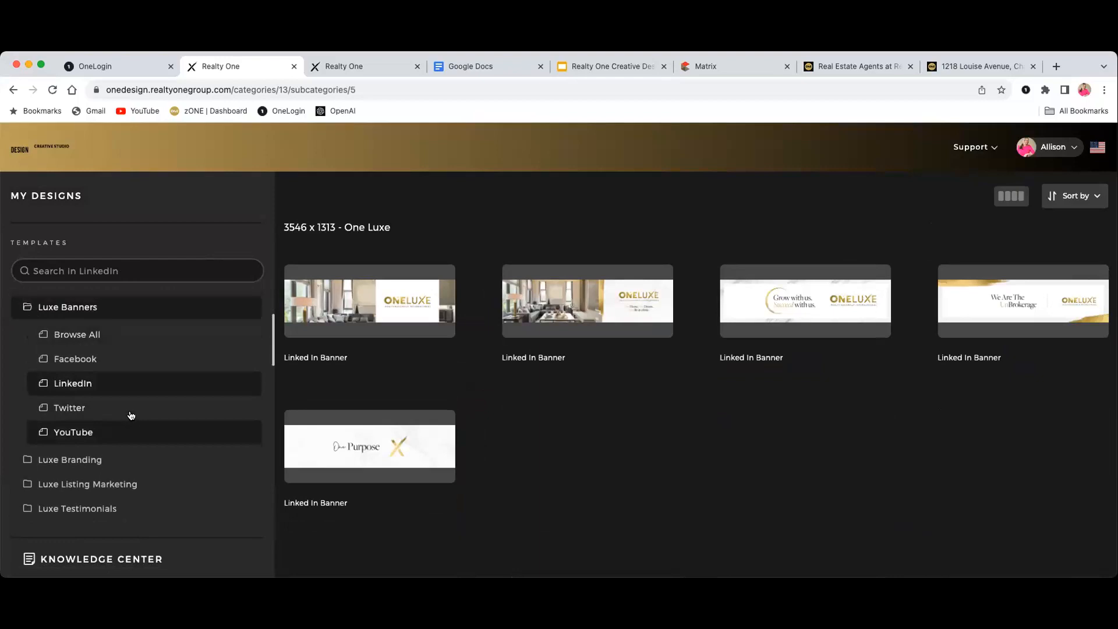
scroll(131, 415, "up", 1)
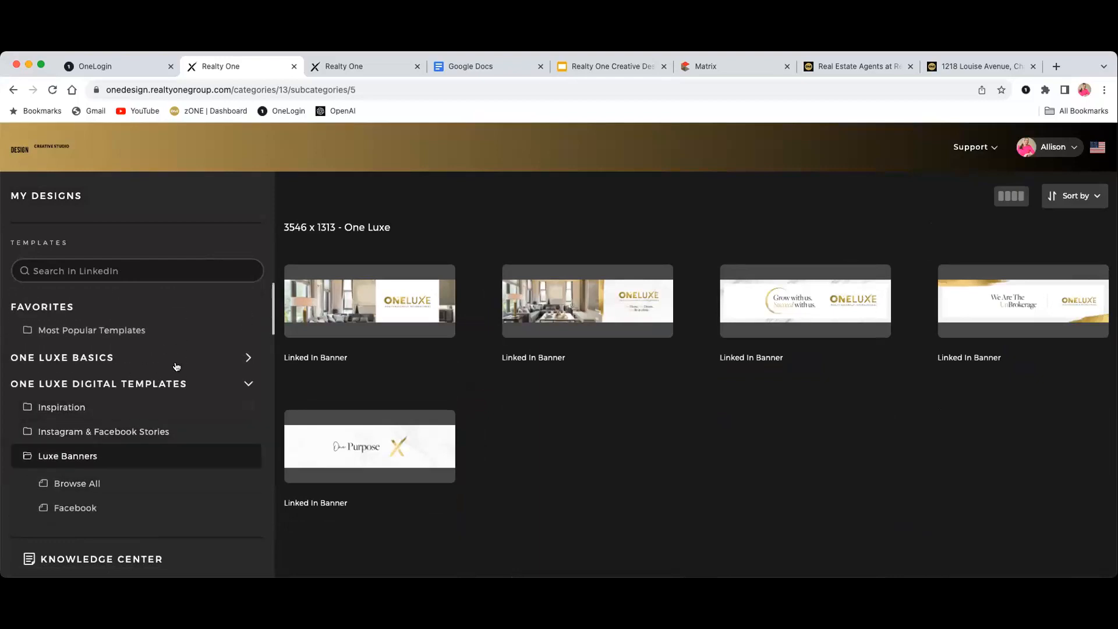
left_click(249, 384)
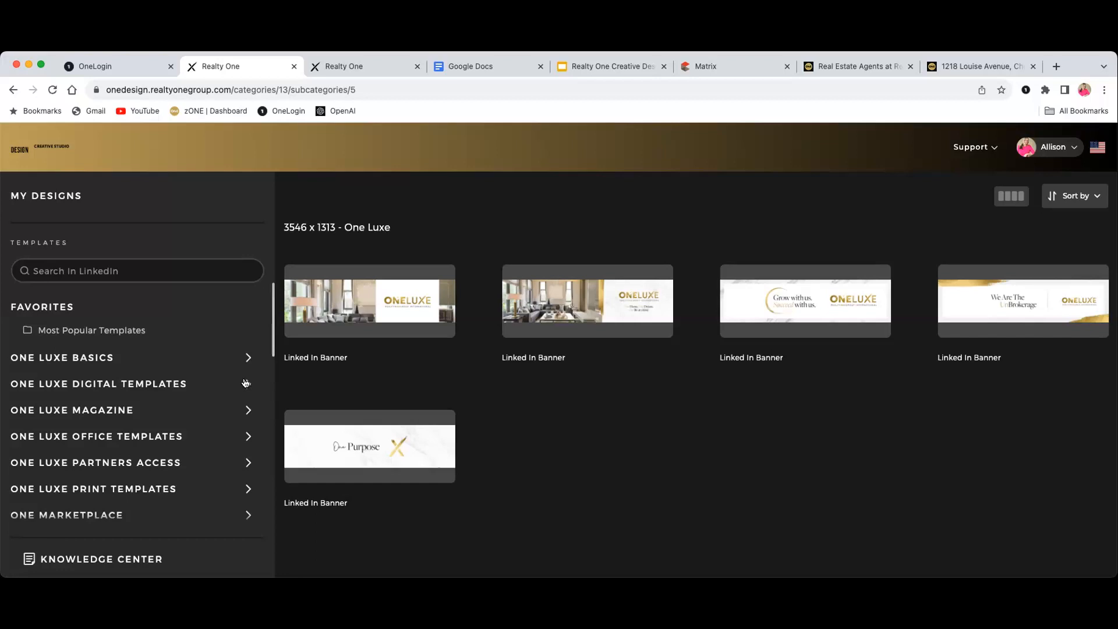
scroll(216, 407, "down", 5)
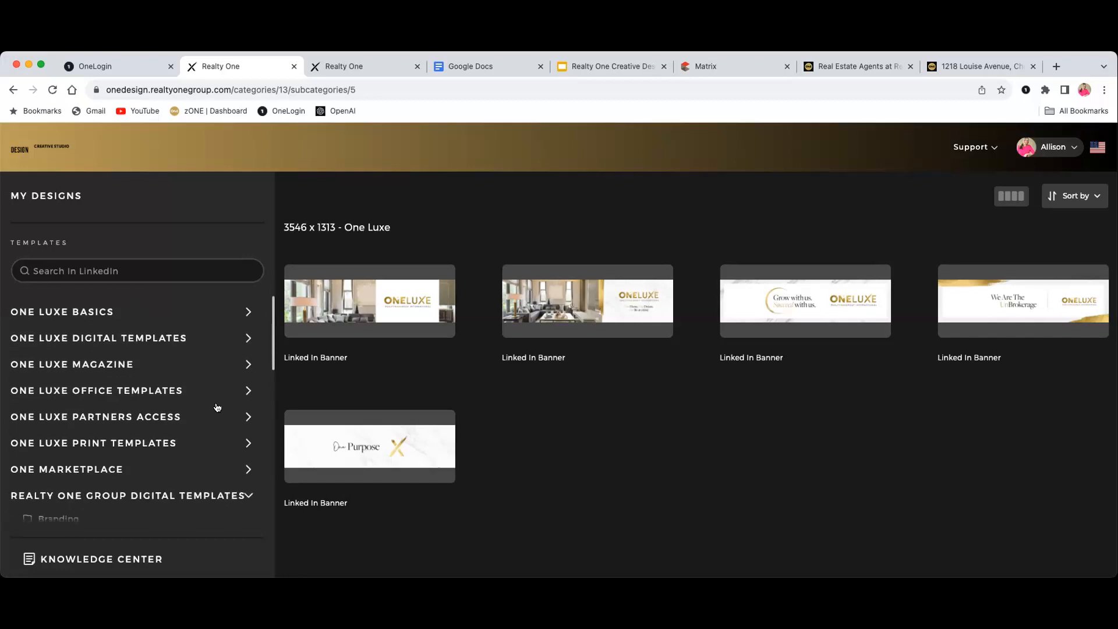
scroll(217, 405, "down", 1)
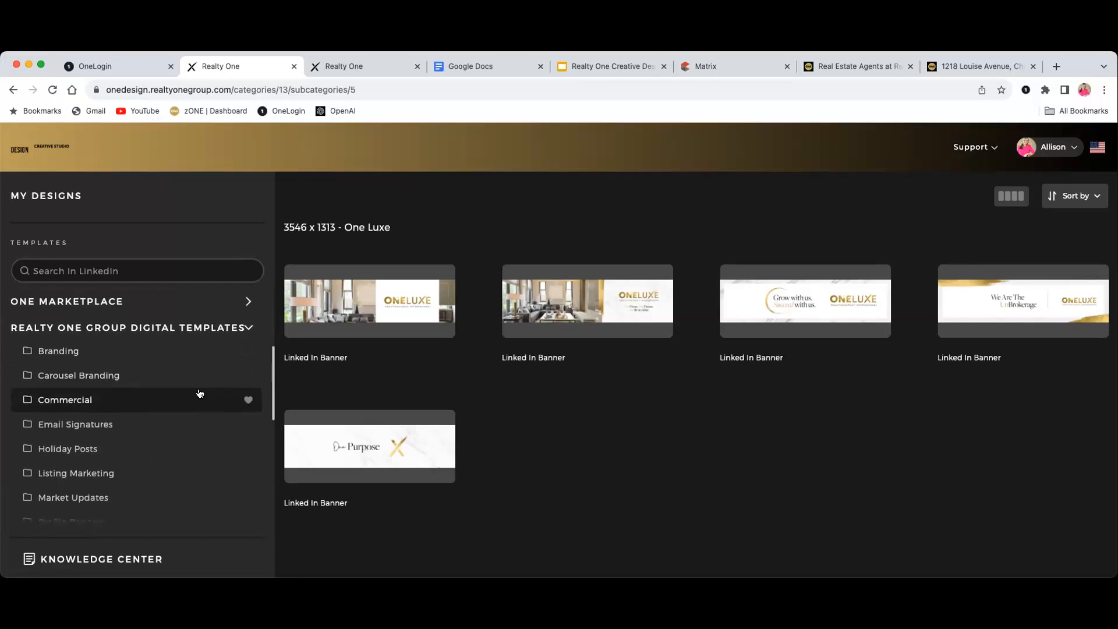
scroll(134, 339, "down", 2)
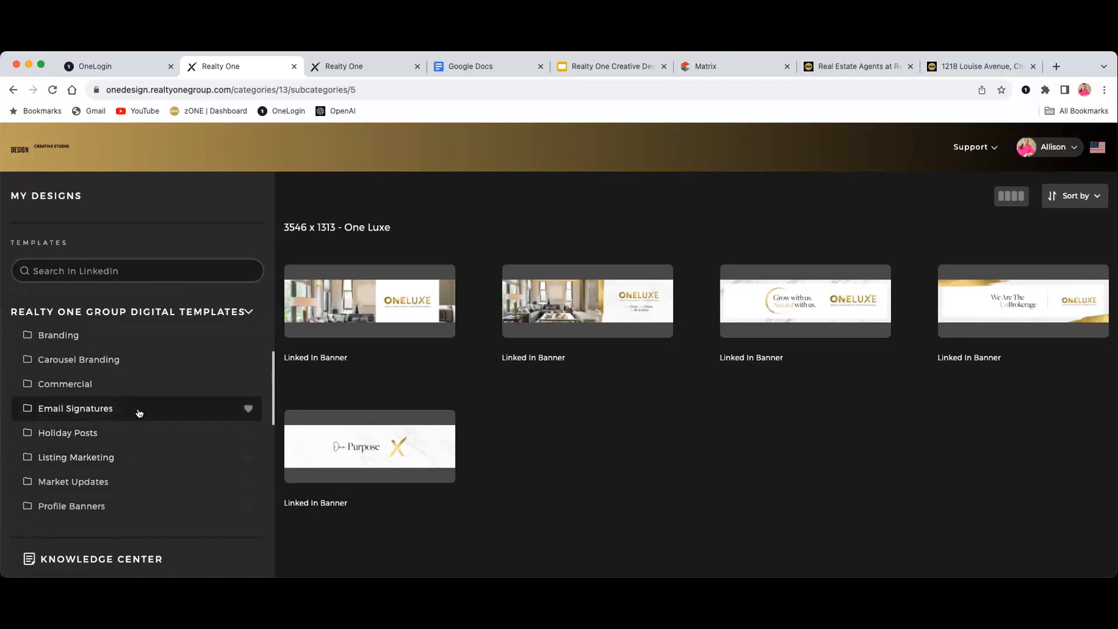
scroll(138, 455, "down", 1)
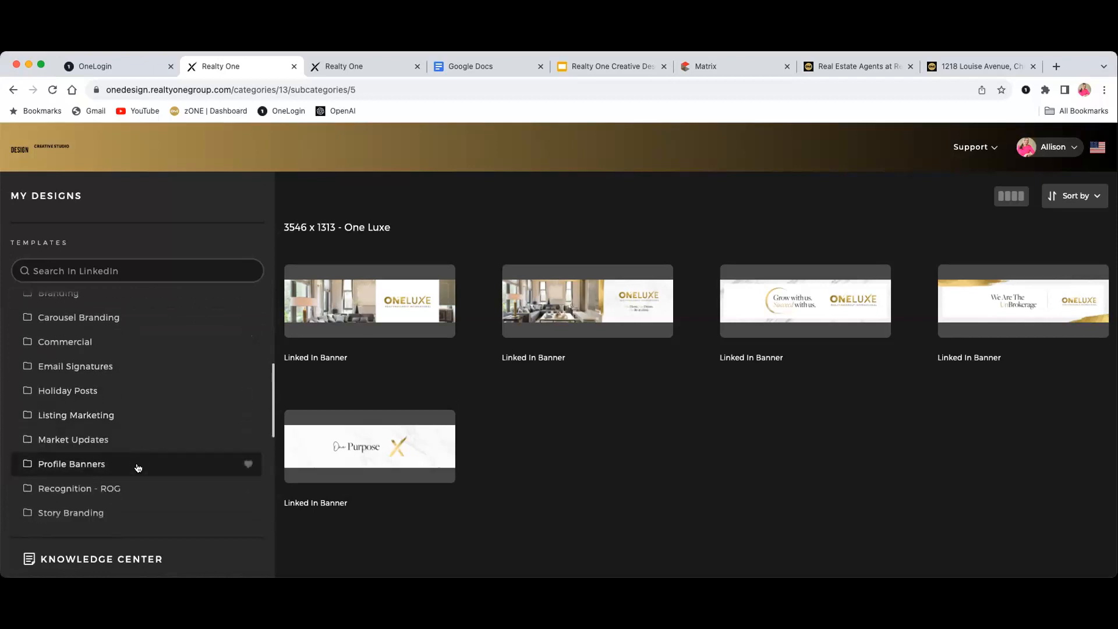
scroll(91, 470, "down", 1)
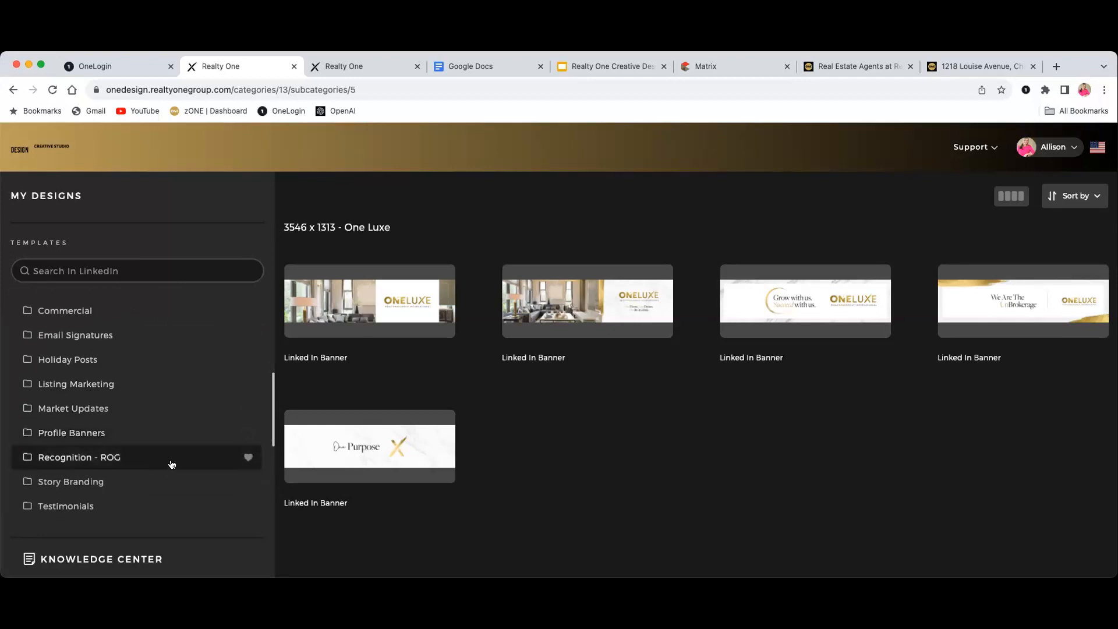
scroll(169, 464, "down", 1)
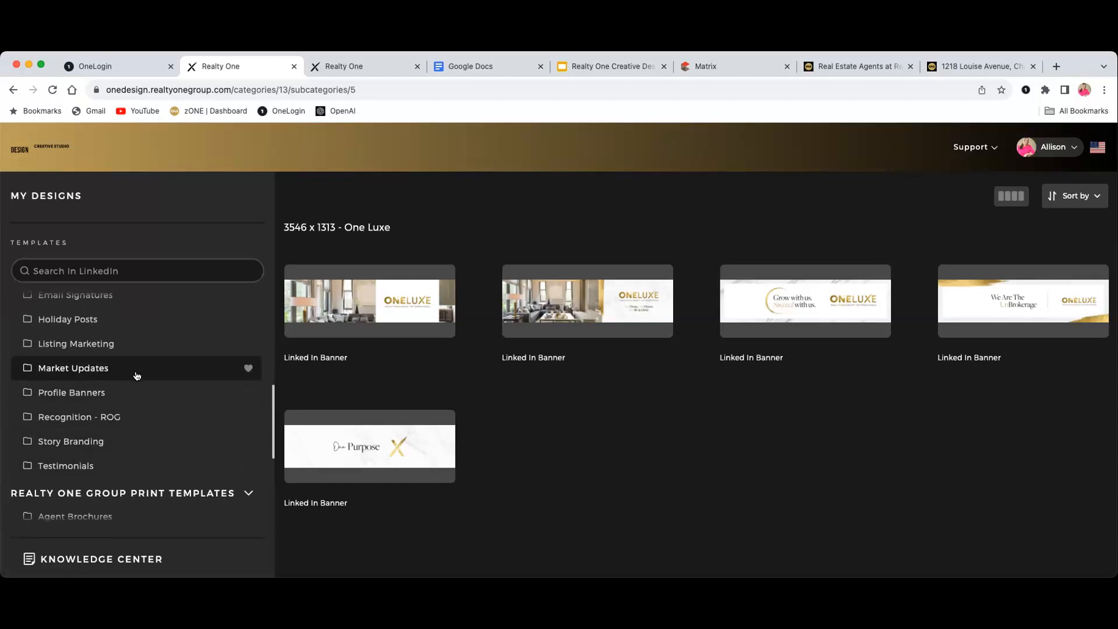
scroll(137, 377, "up", 5)
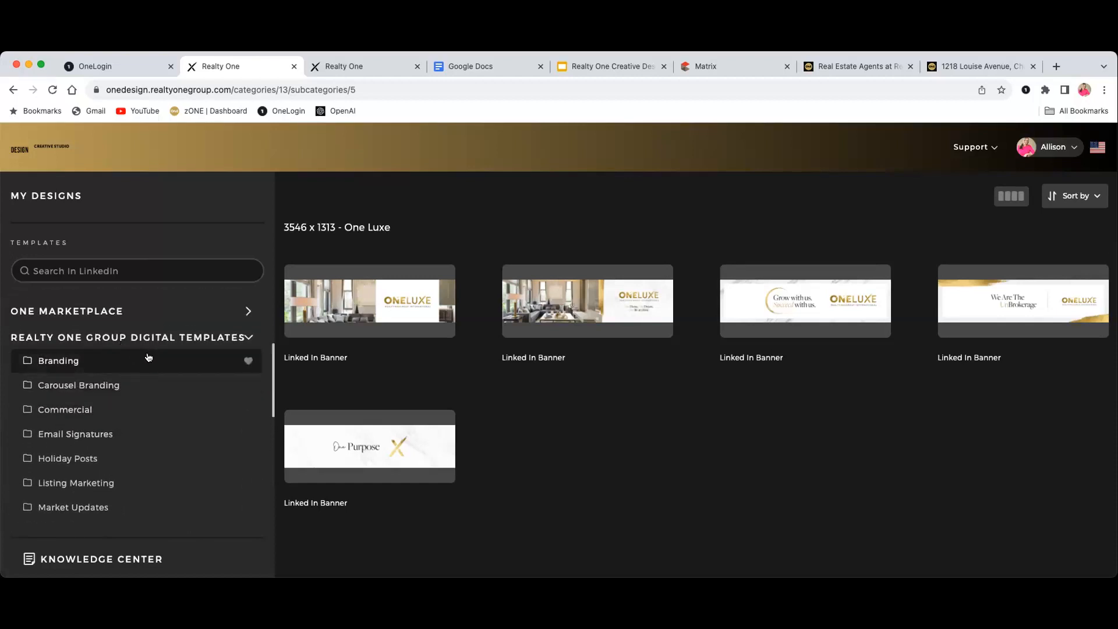
scroll(148, 358, "down", 5)
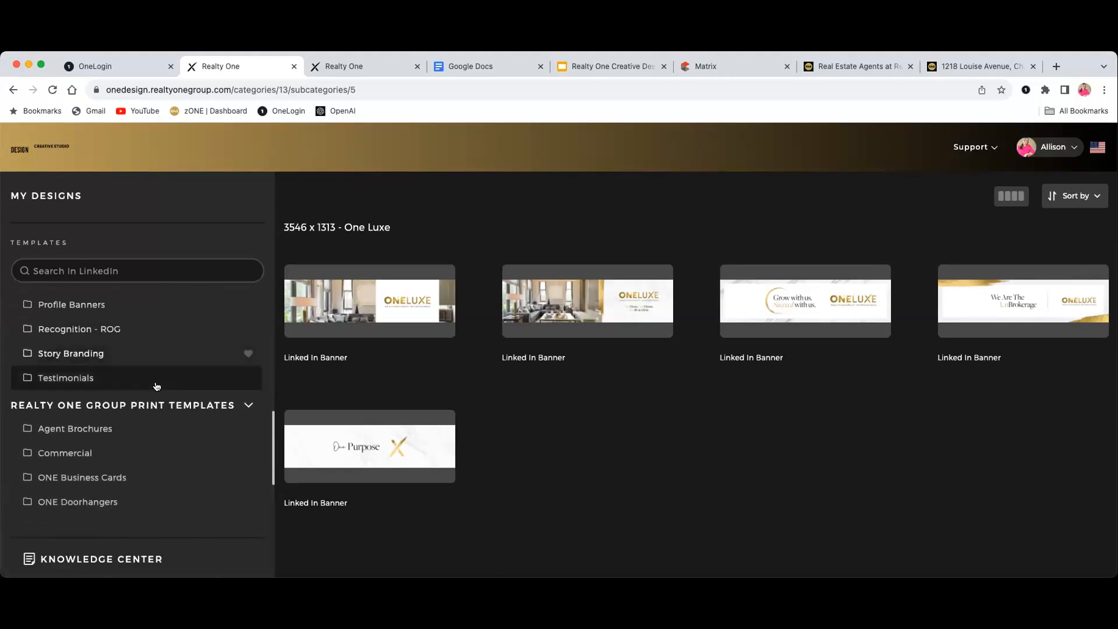
scroll(165, 416, "down", 2)
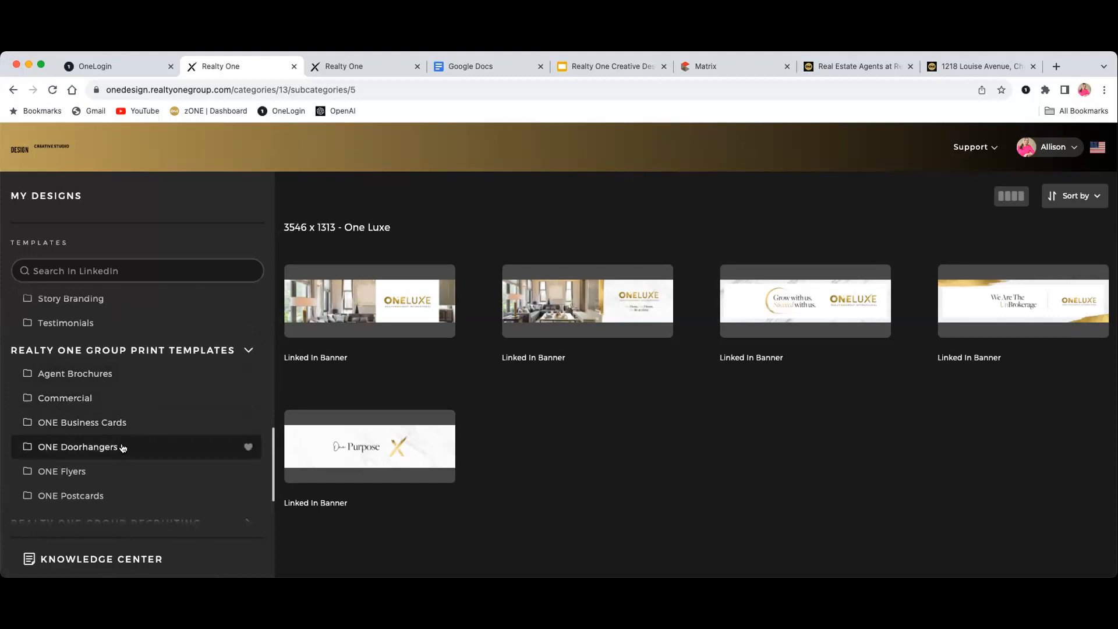
scroll(123, 448, "down", 1)
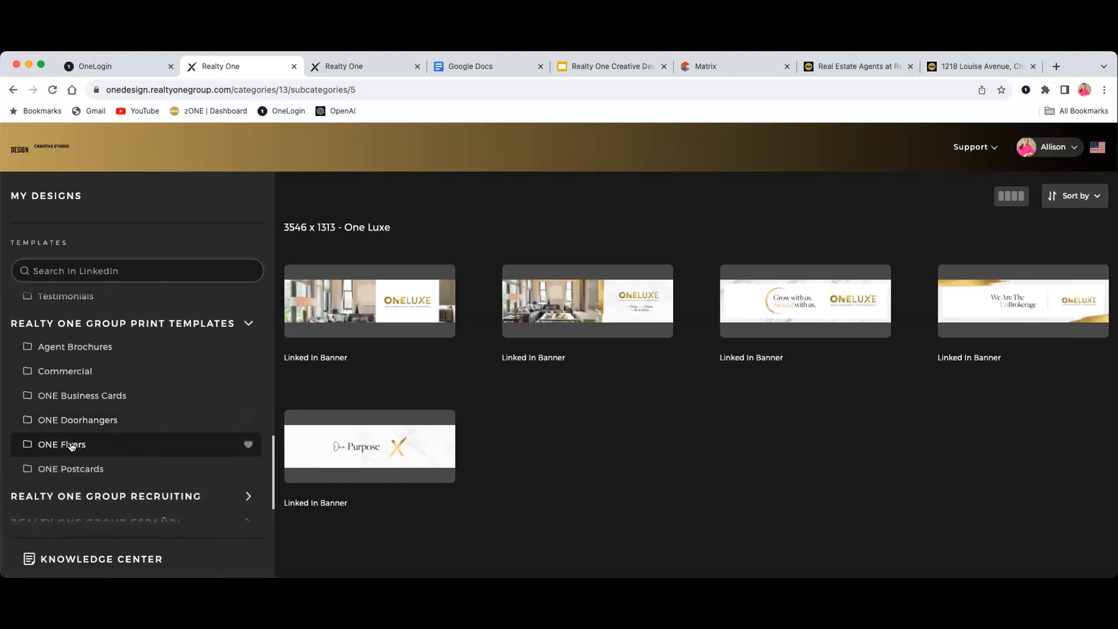
scroll(125, 449, "down", 1)
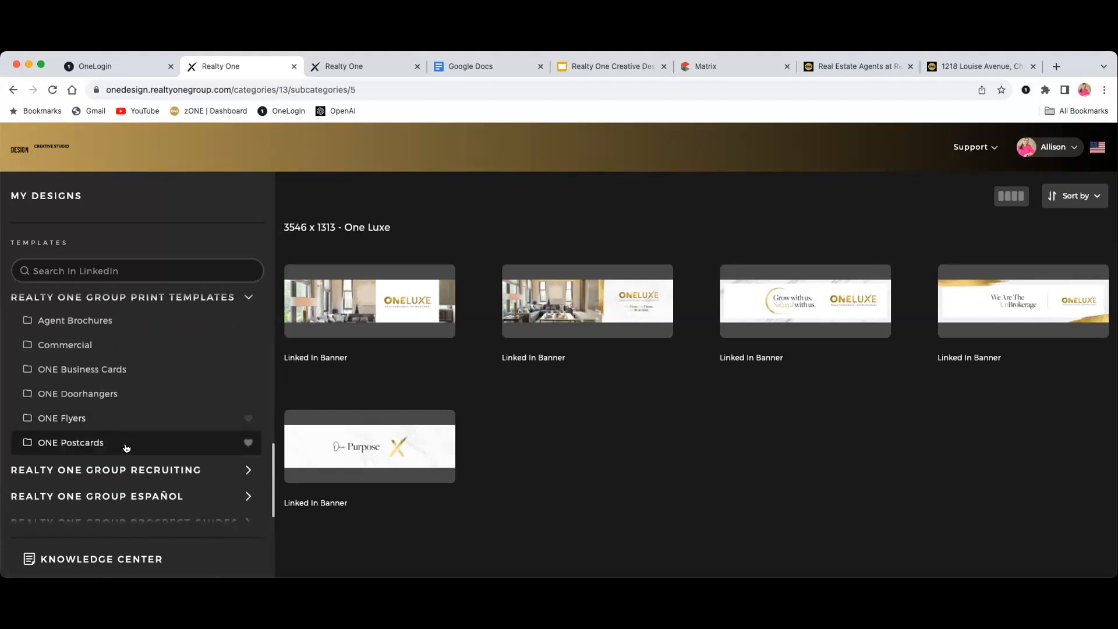
scroll(167, 454, "down", 1)
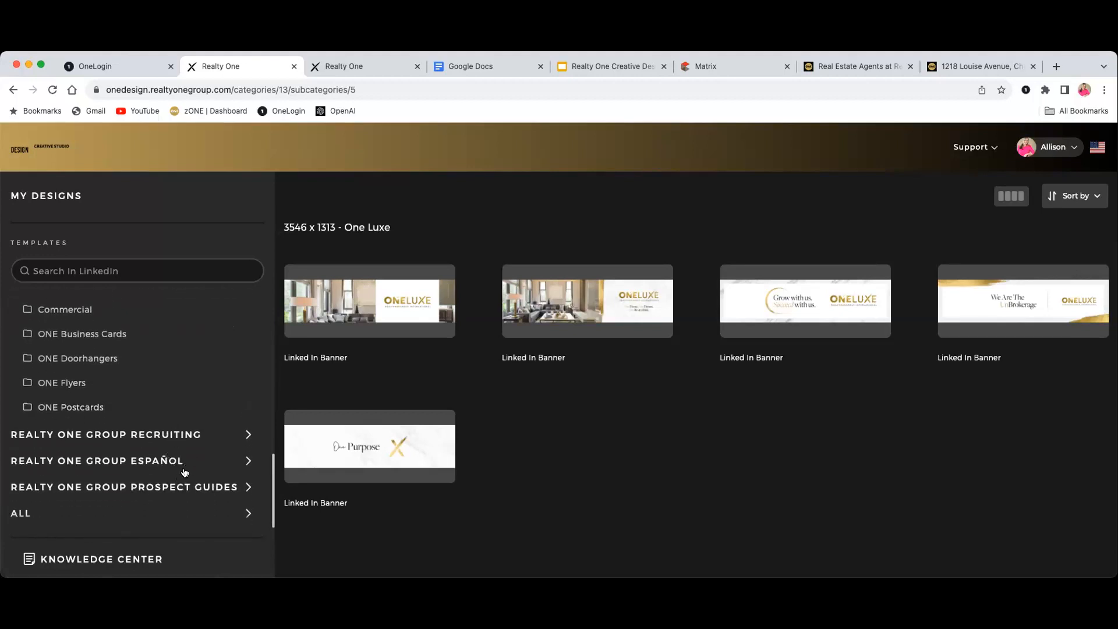
scroll(192, 478, "down", 1)
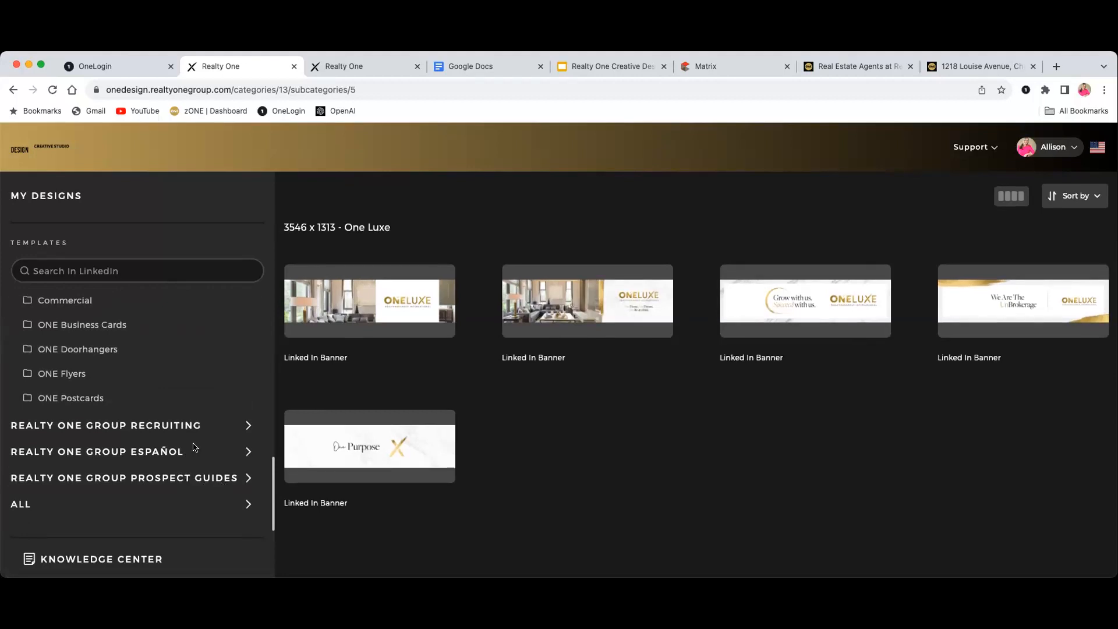
scroll(166, 449, "up", 2)
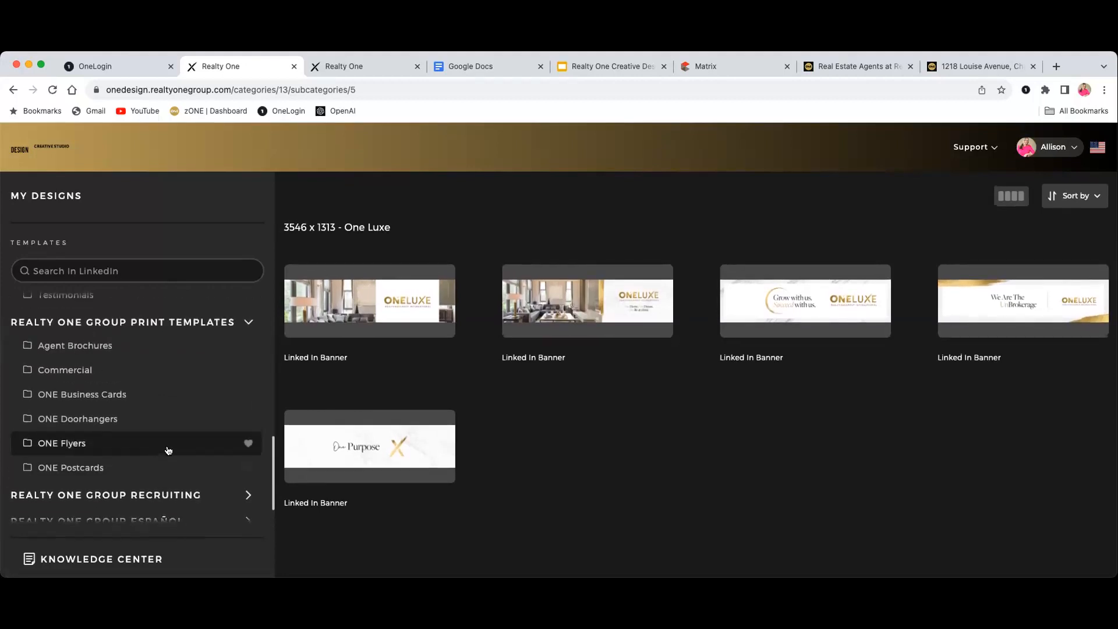
scroll(166, 451, "down", 2)
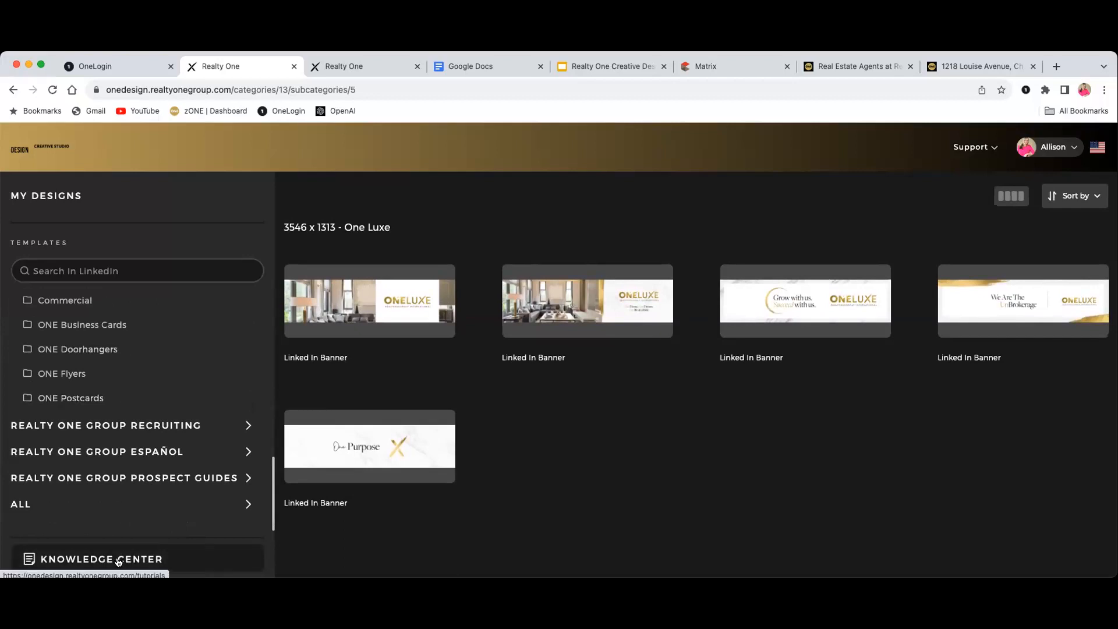
Browse the Knowledge Center tutorial cards, starting with Introduction Tutorial
left_click(153, 550)
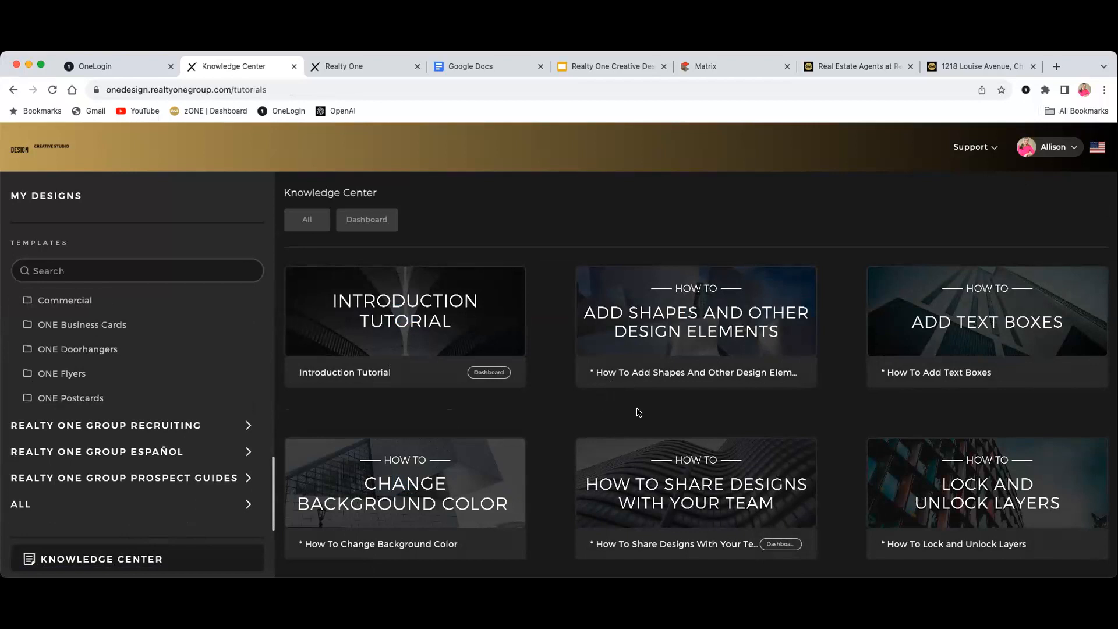
scroll(590, 434, "down", 3)
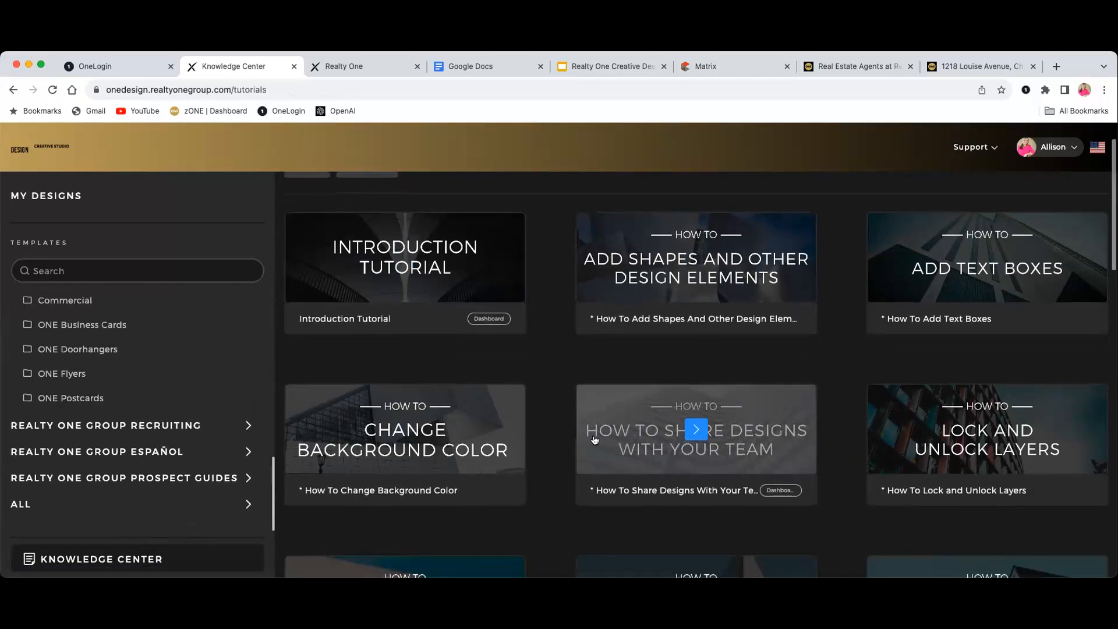
scroll(582, 431, "down", 1)
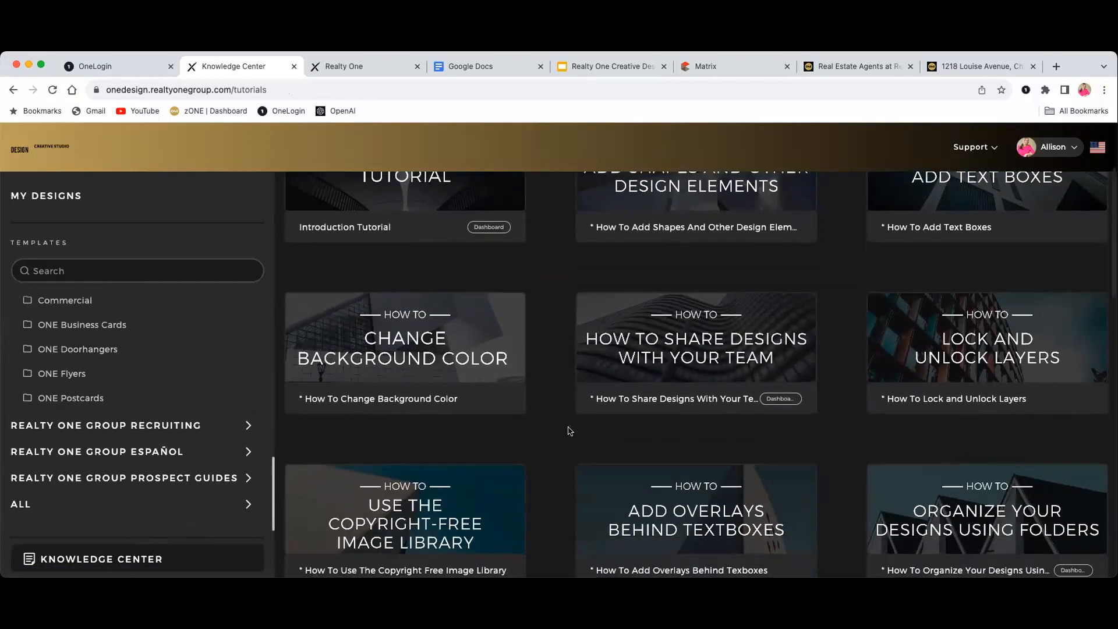
scroll(570, 429, "down", 2)
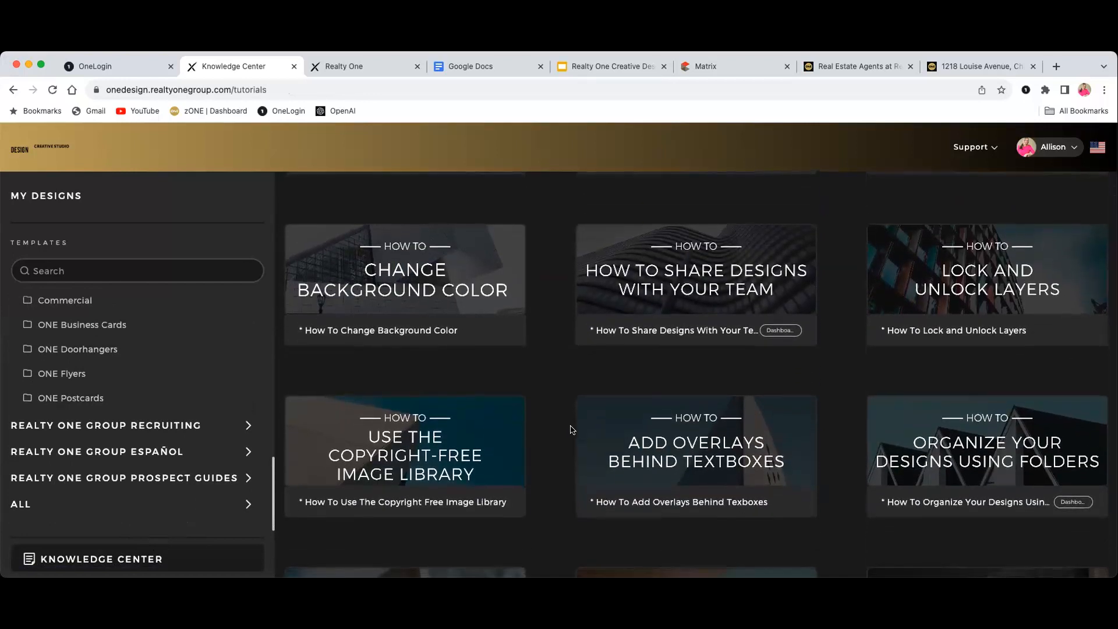
scroll(570, 429, "down", 1)
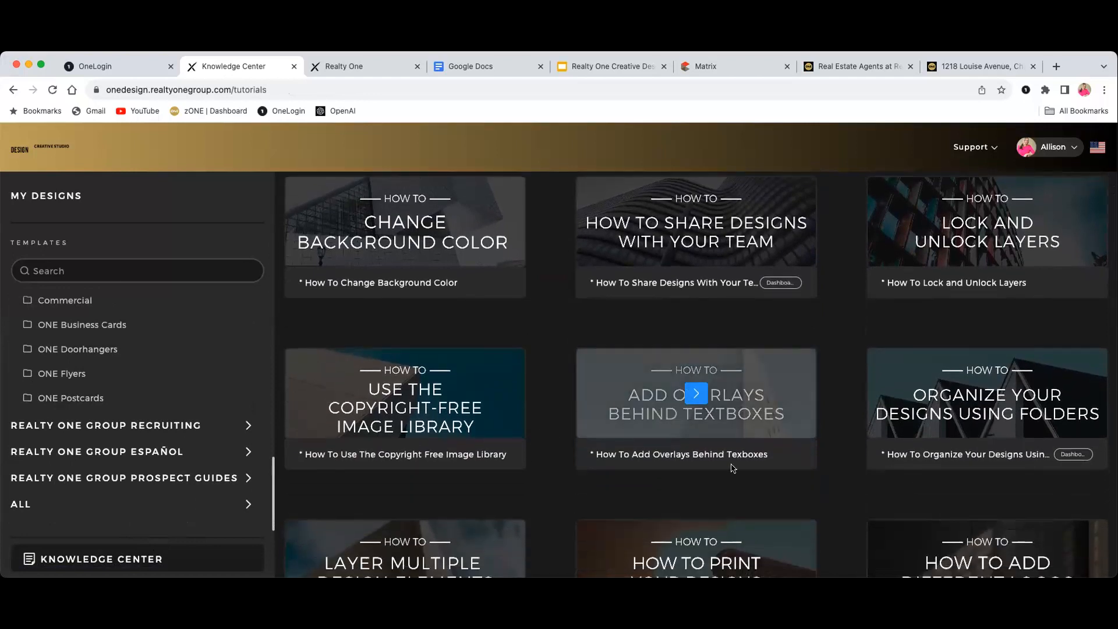
scroll(837, 485, "down", 2)
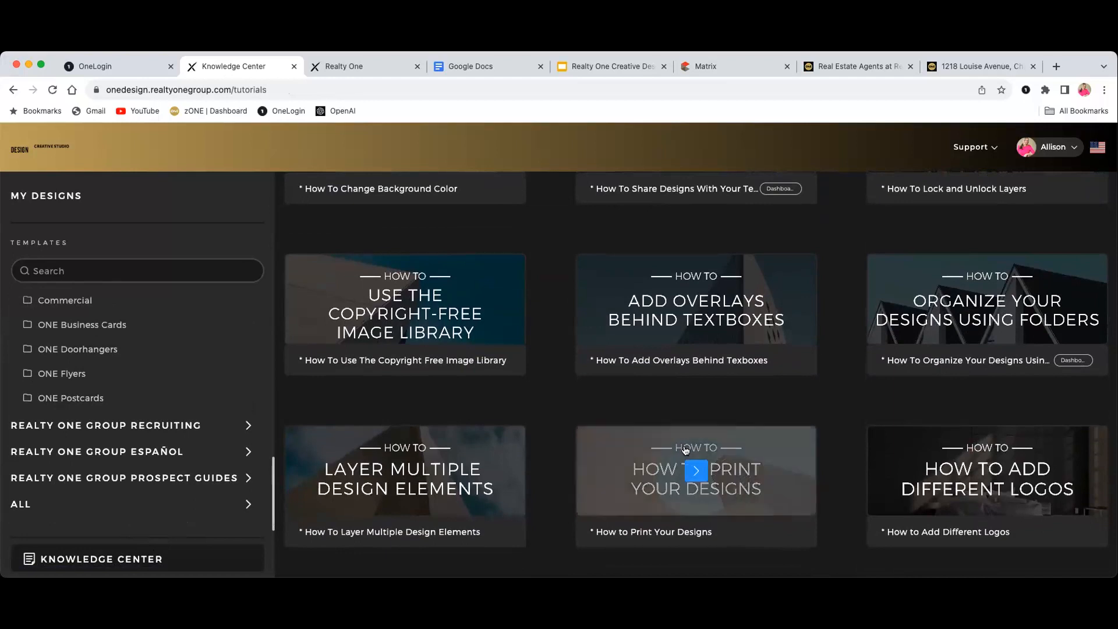
scroll(565, 429, "down", 3)
scroll(565, 430, "down", 1)
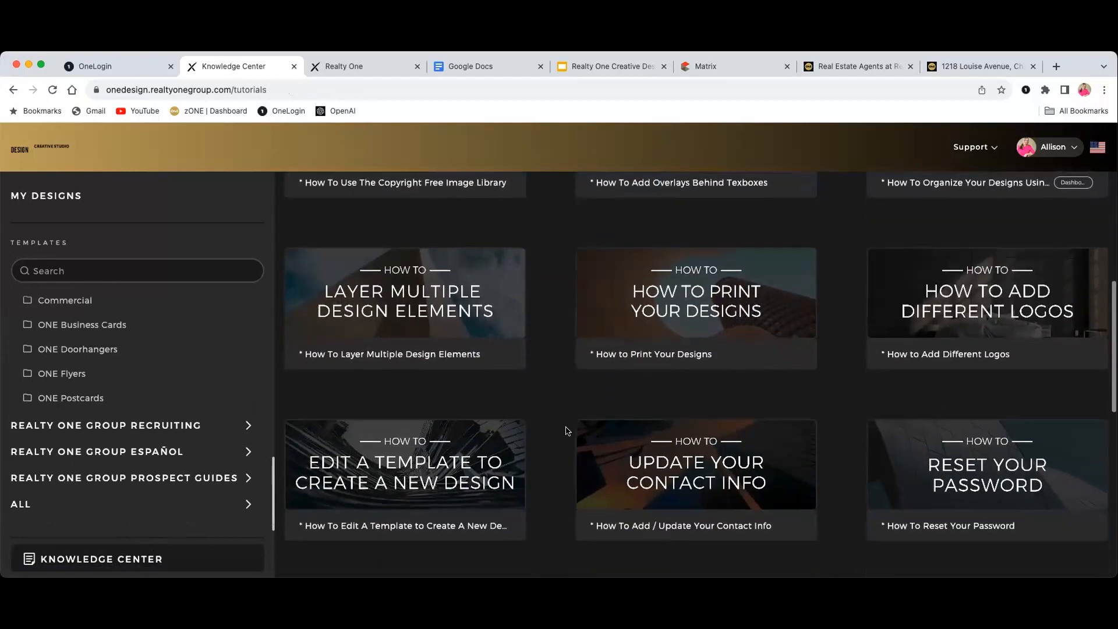
scroll(571, 431, "down", 5)
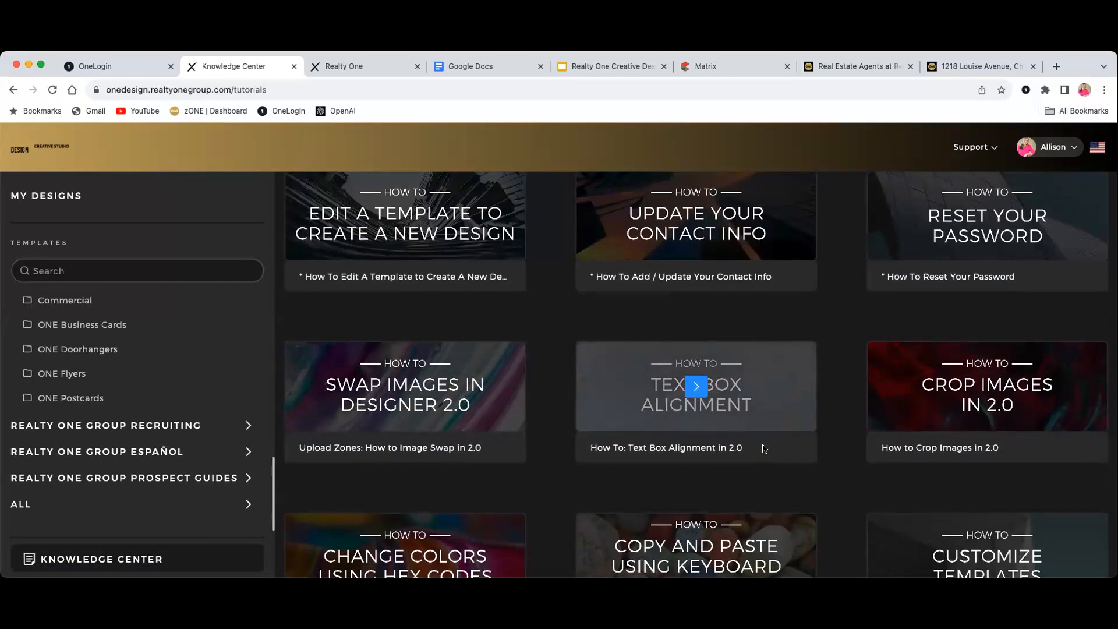
scroll(765, 449, "down", 1)
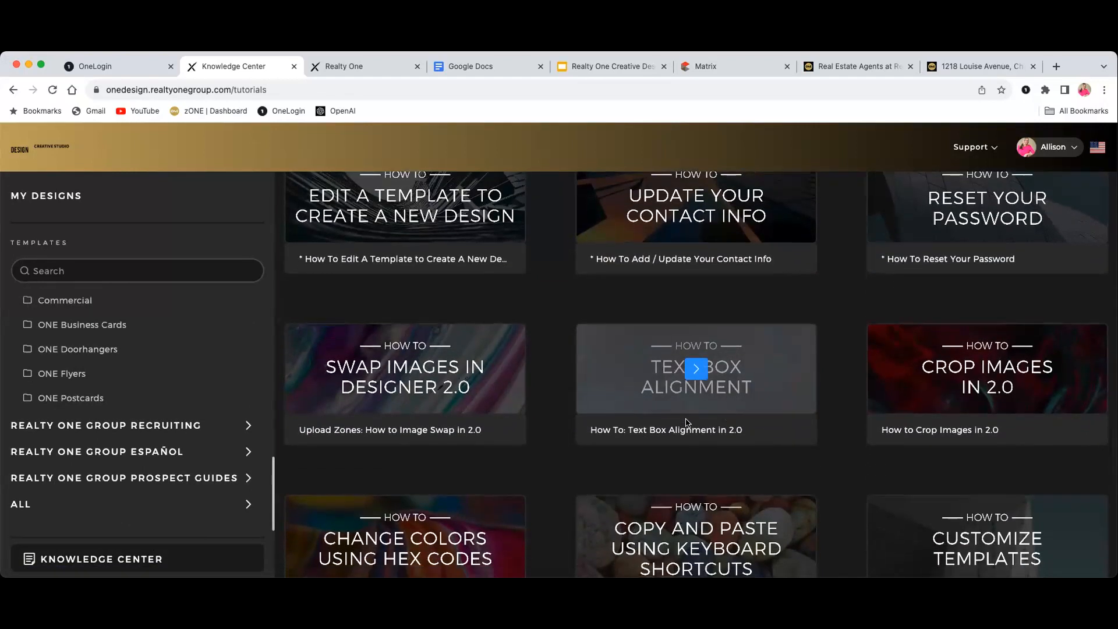
scroll(687, 420, "up", 15)
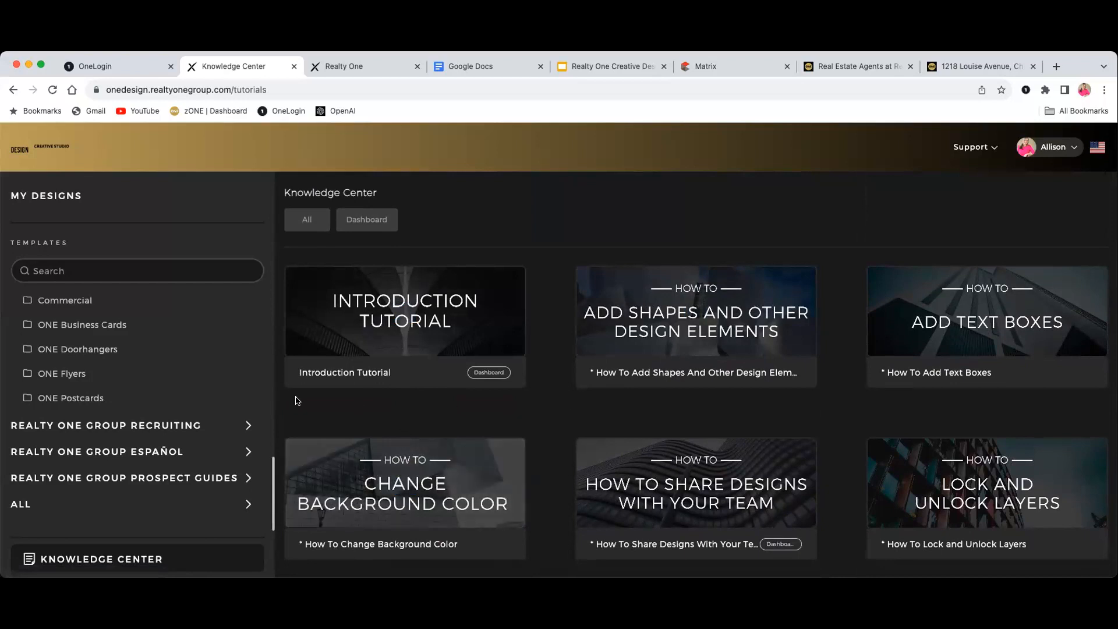
scroll(112, 397, "up", 5)
Open the ONE Flyers folder under Realty One Group Print Templates
scroll(112, 397, "up", 10)
scroll(173, 408, "up", 5)
scroll(175, 407, "down", 3)
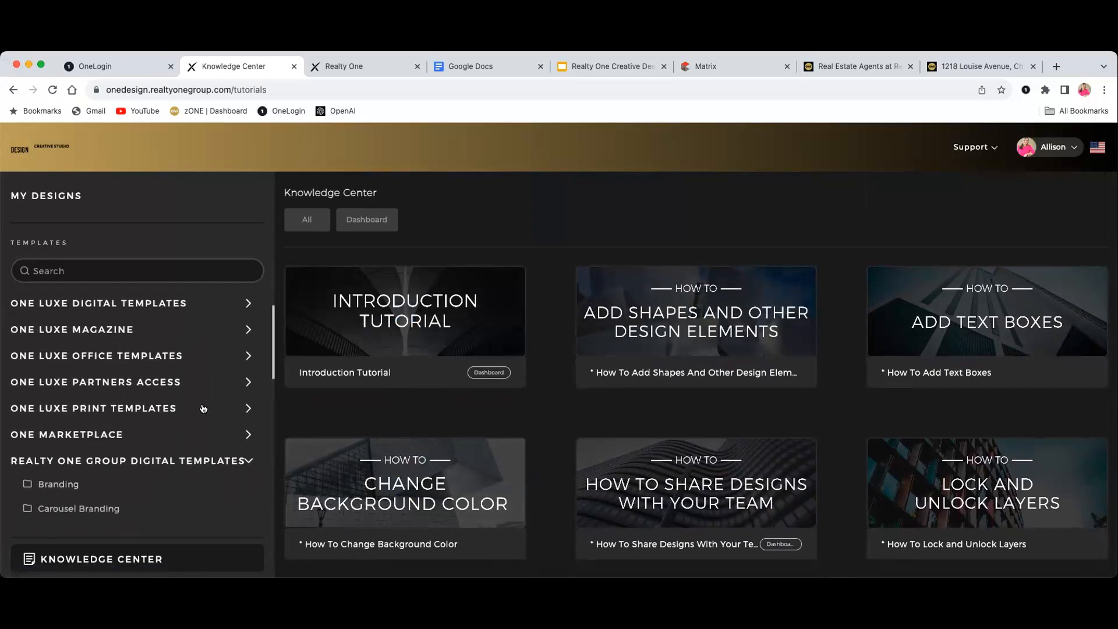
scroll(198, 413, "down", 5)
scroll(187, 422, "down", 5)
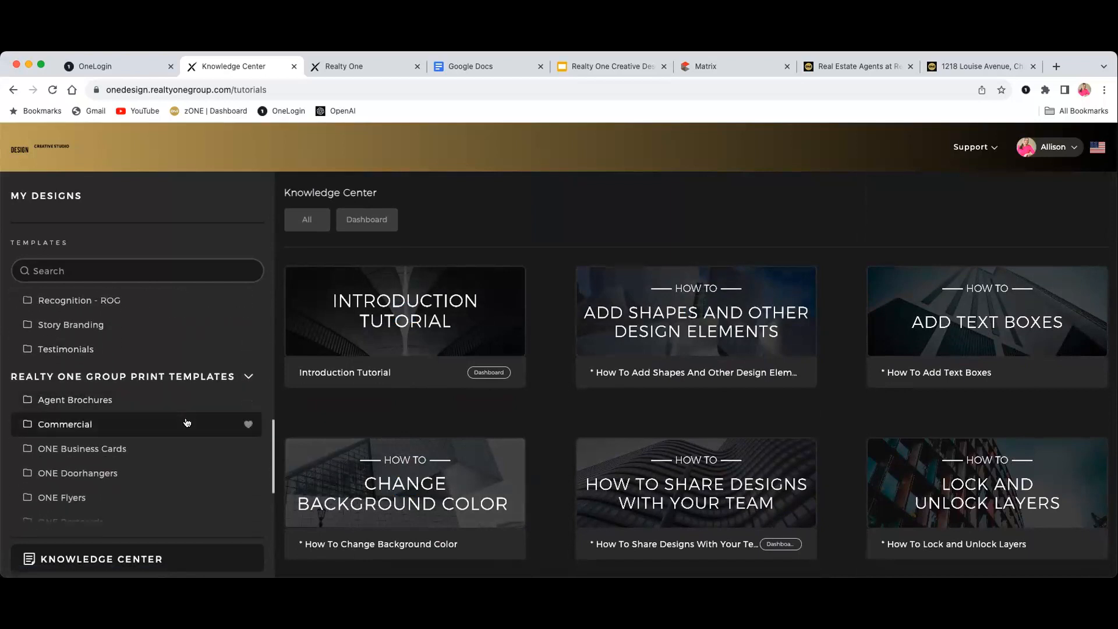
scroll(187, 419, "down", 2)
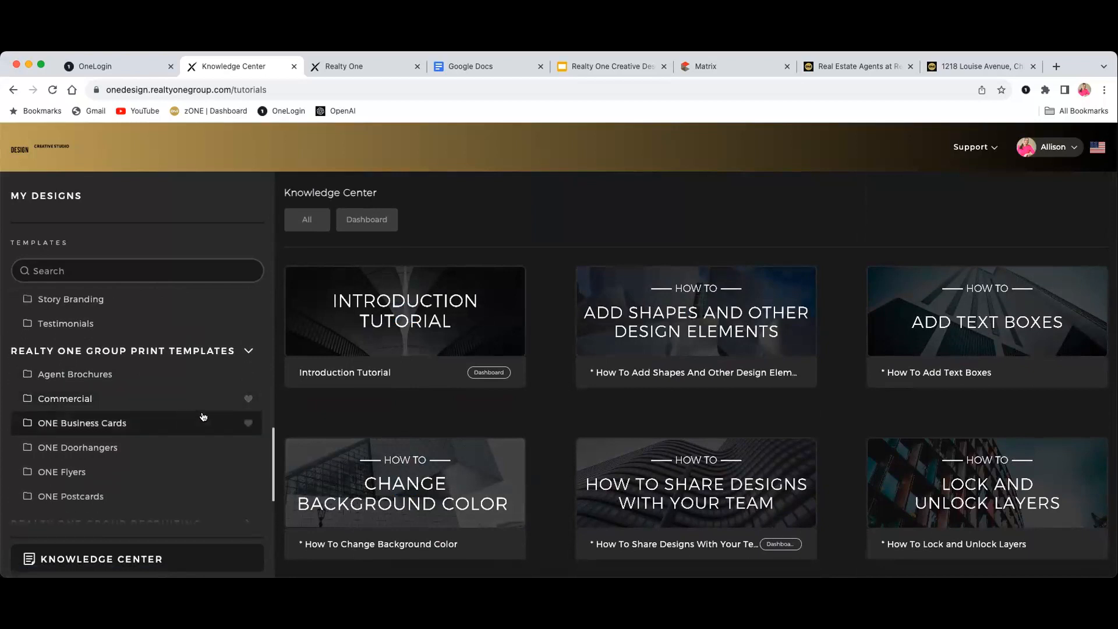
scroll(184, 410, "down", 2)
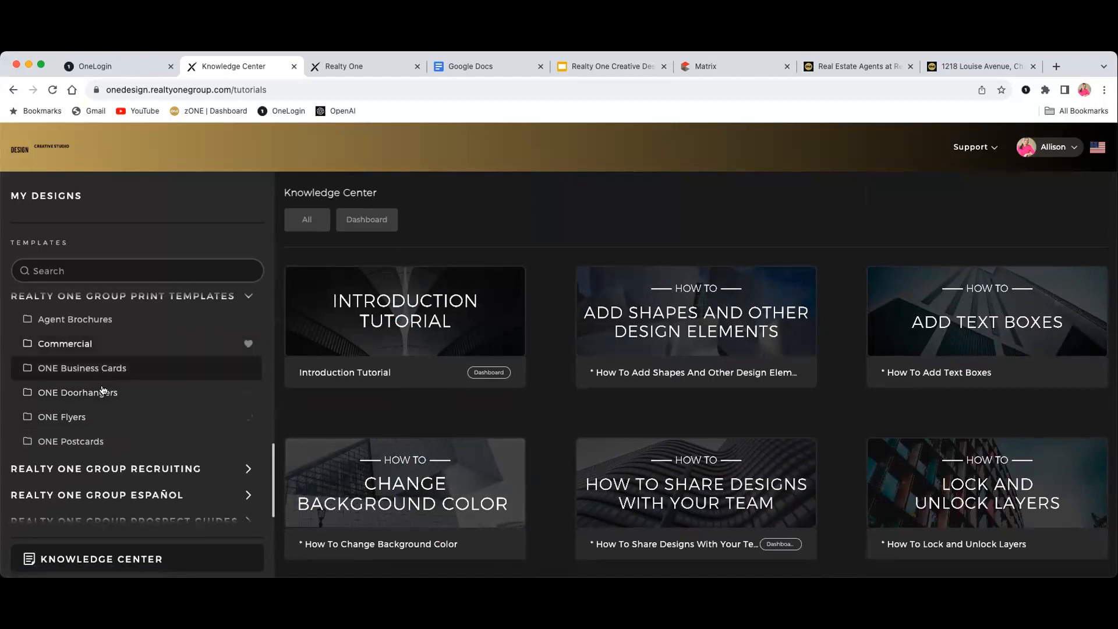
left_click(99, 424)
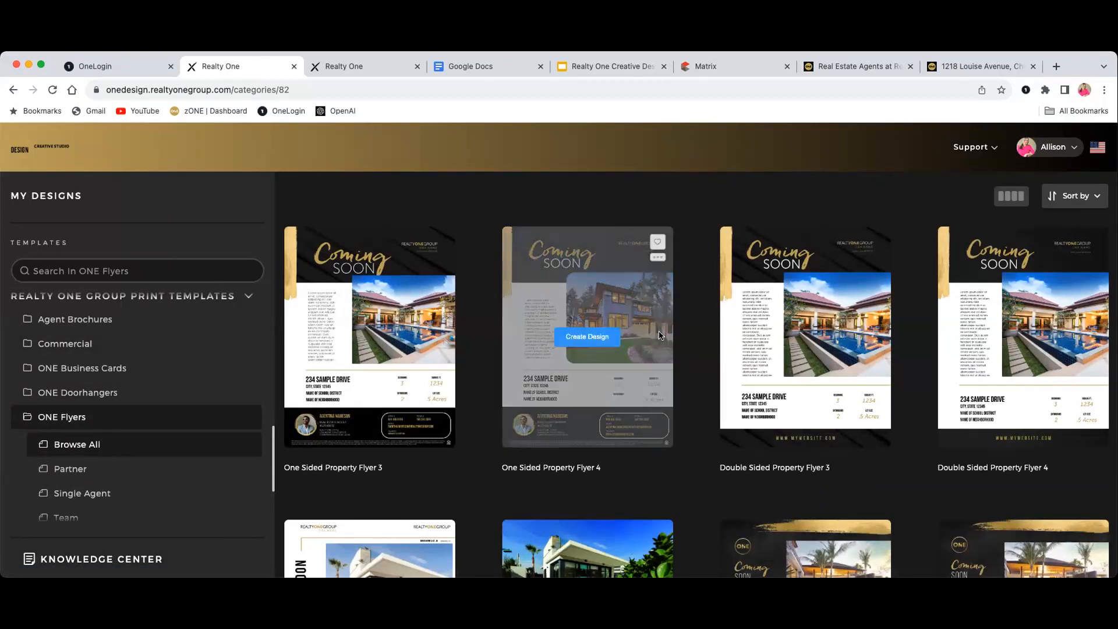
scroll(718, 341, "down", 2)
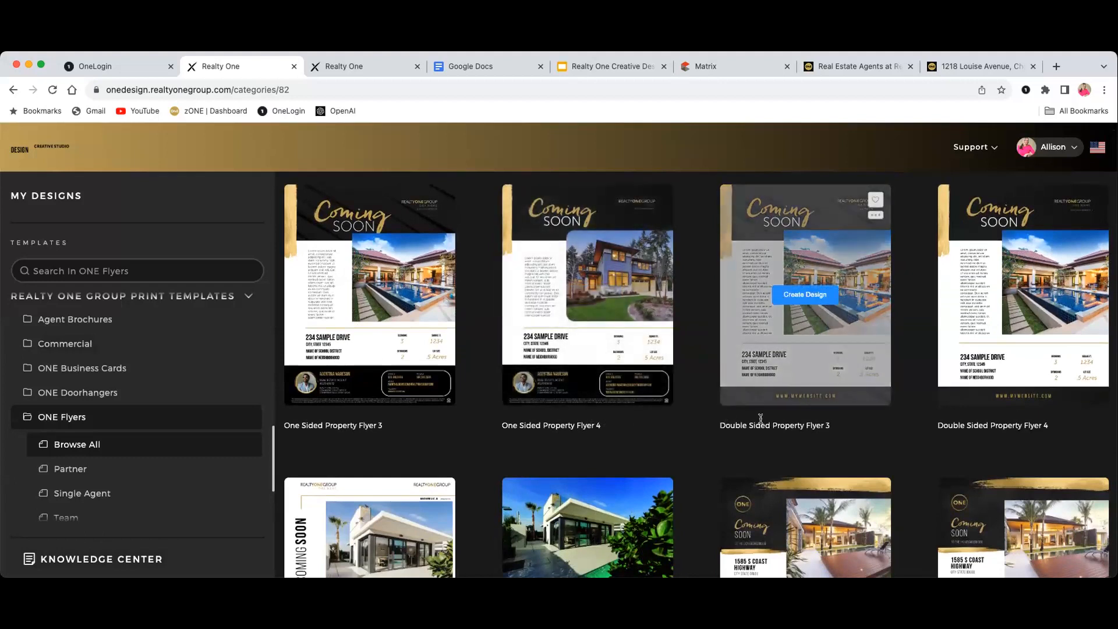
scroll(776, 418, "down", 5)
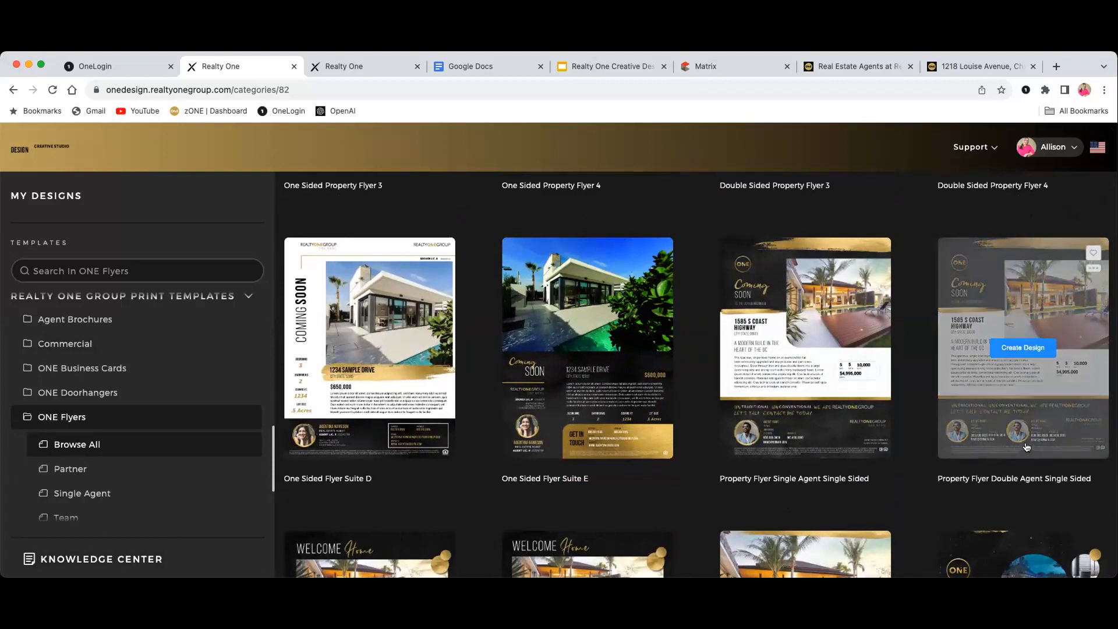
scroll(907, 494, "down", 3)
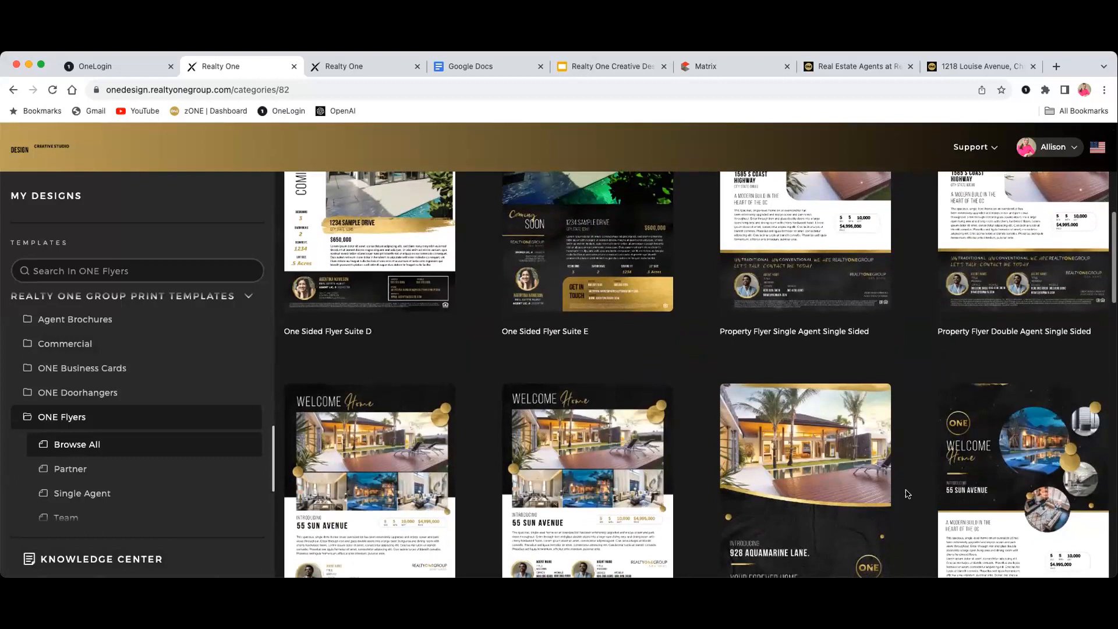
scroll(906, 494, "down", 5)
scroll(906, 494, "down", 4)
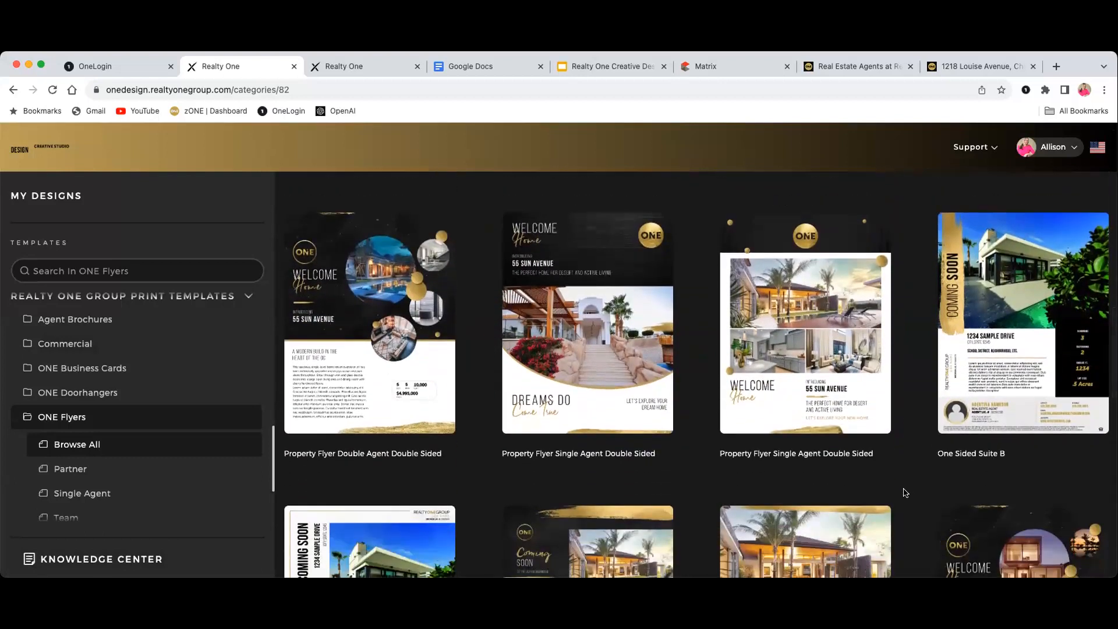
scroll(900, 489, "down", 6)
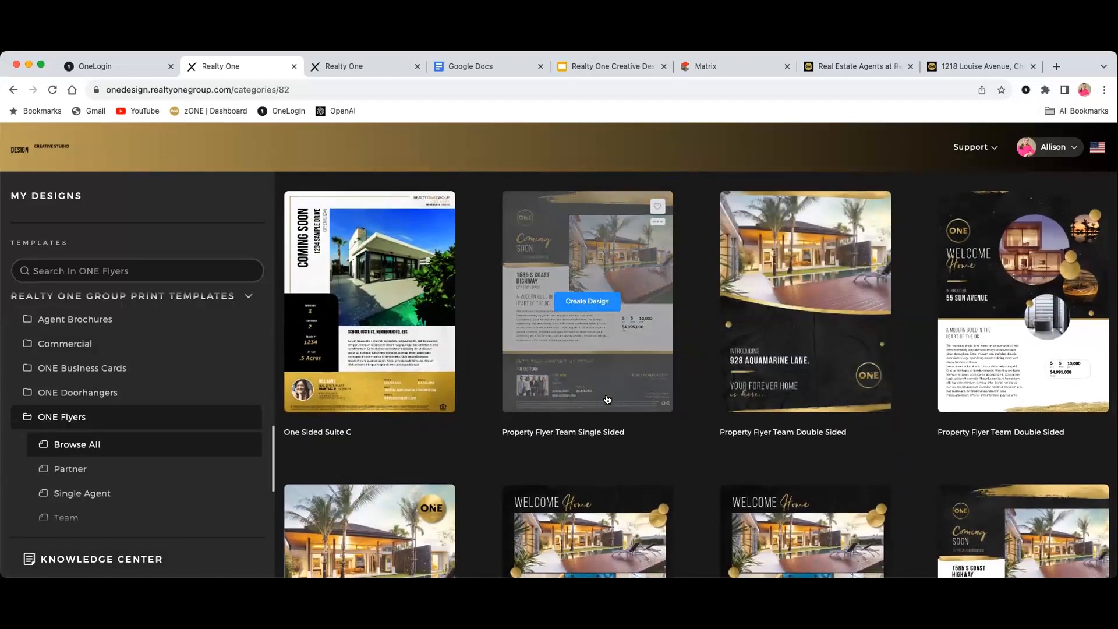
scroll(798, 460, "down", 3)
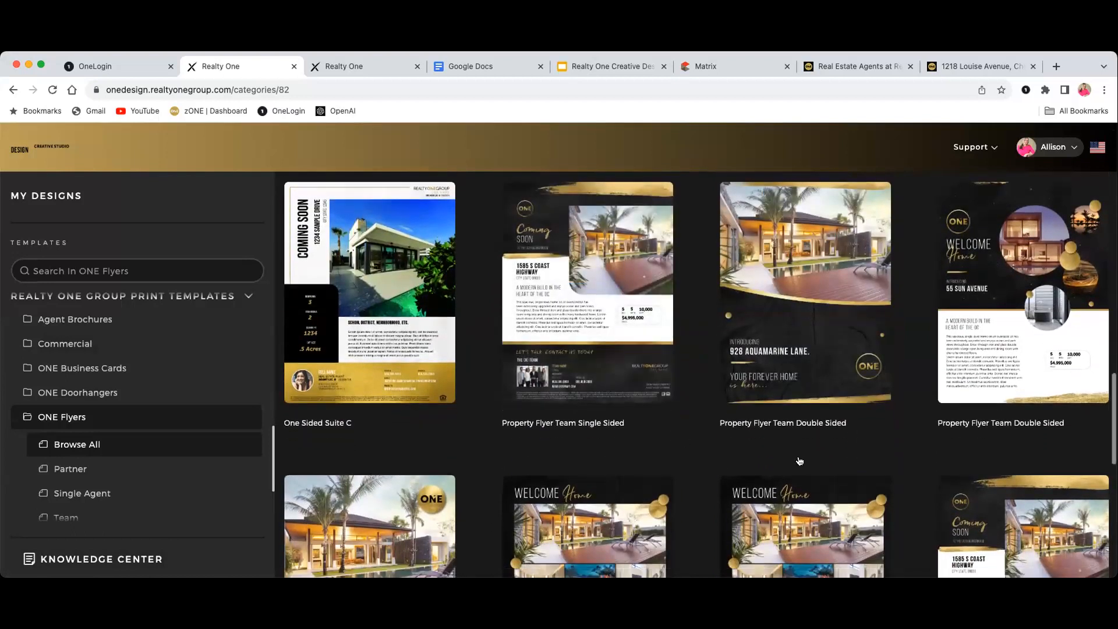
scroll(796, 460, "down", 5)
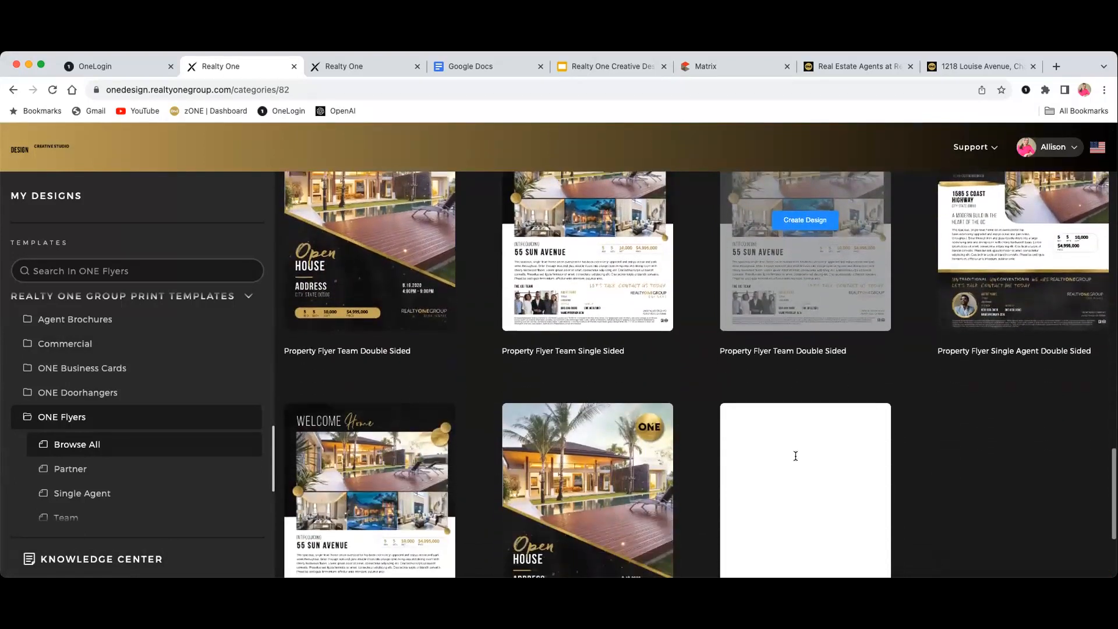
scroll(796, 460, "down", 2)
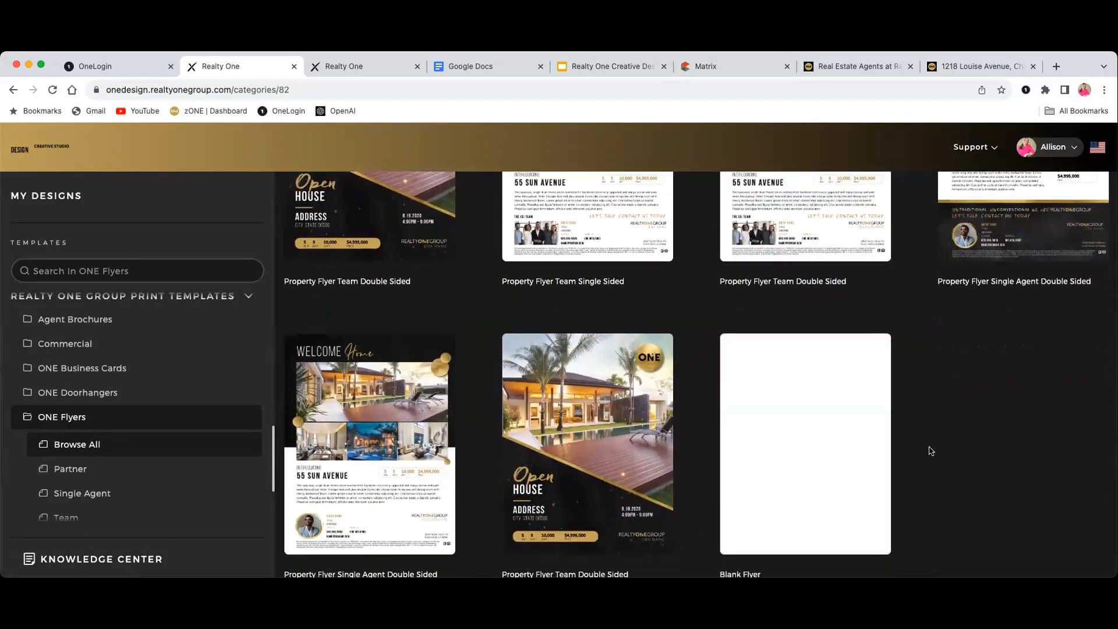
scroll(936, 450, "down", 1)
scroll(939, 449, "up", 1)
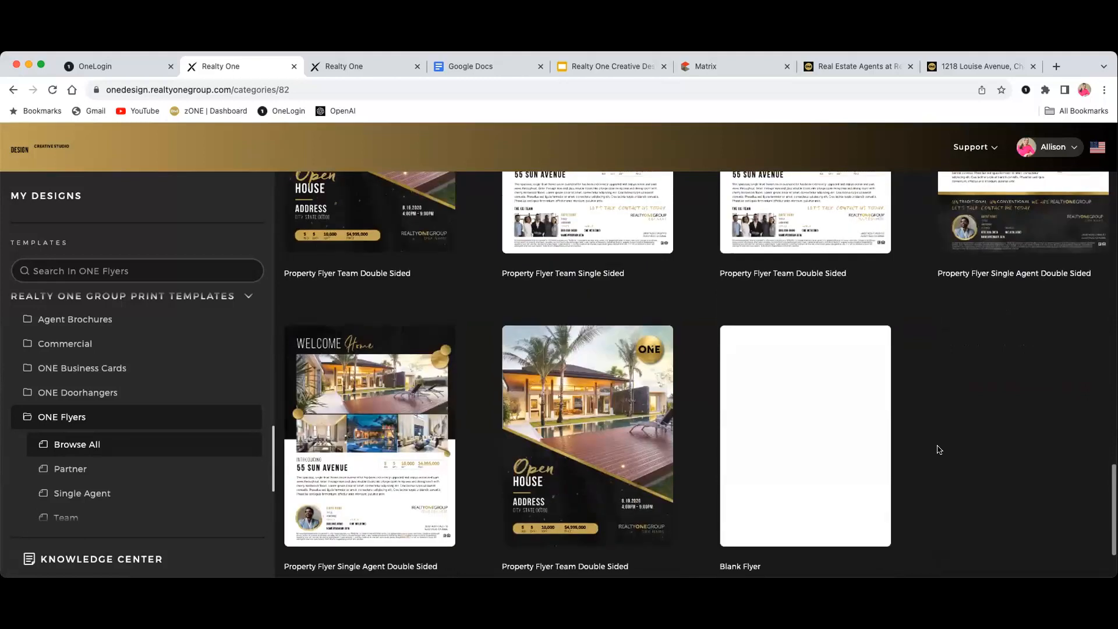
scroll(938, 449, "up", 2)
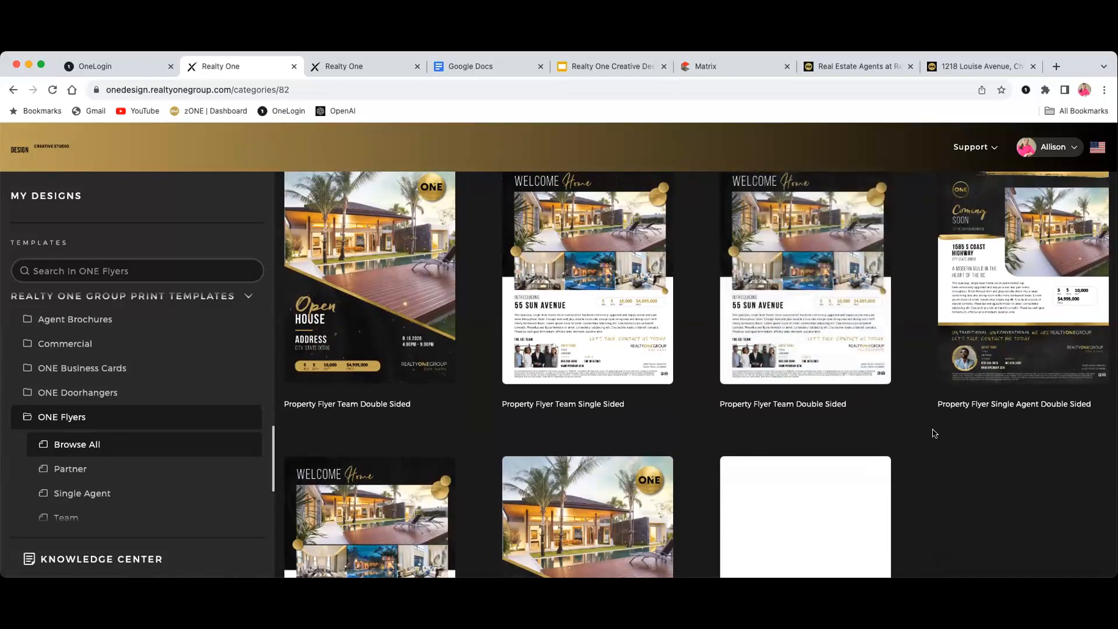
scroll(935, 436, "up", 1)
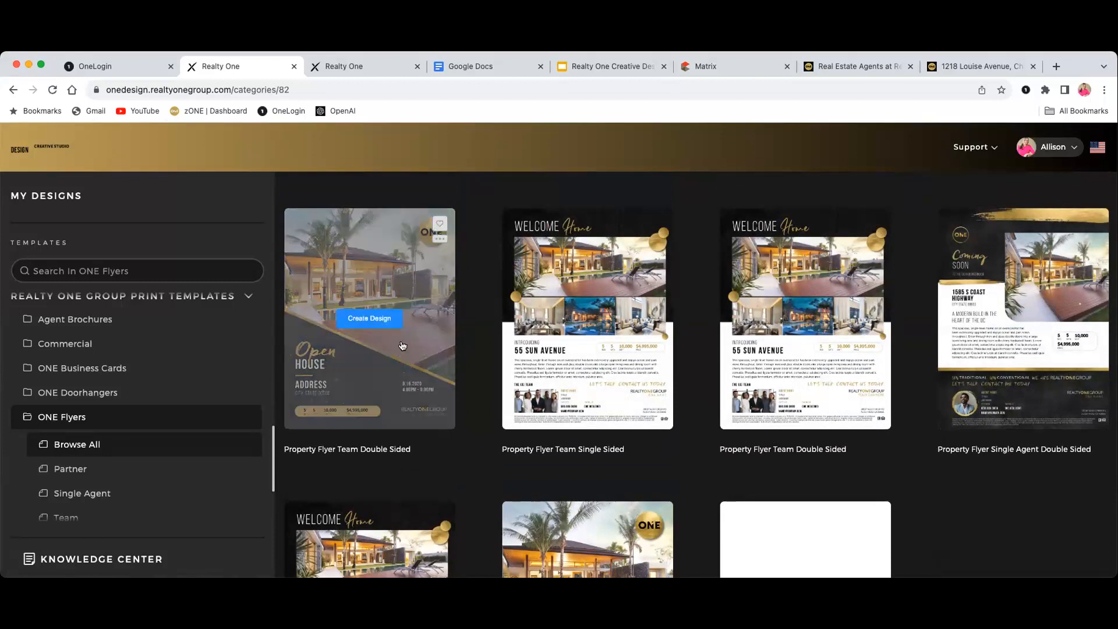
Preview the Welcome Home Property Flyer Single Agent Single Sided template (55 Sun Avenue sample)
scroll(407, 350, "down", 3)
scroll(411, 355, "down", 3)
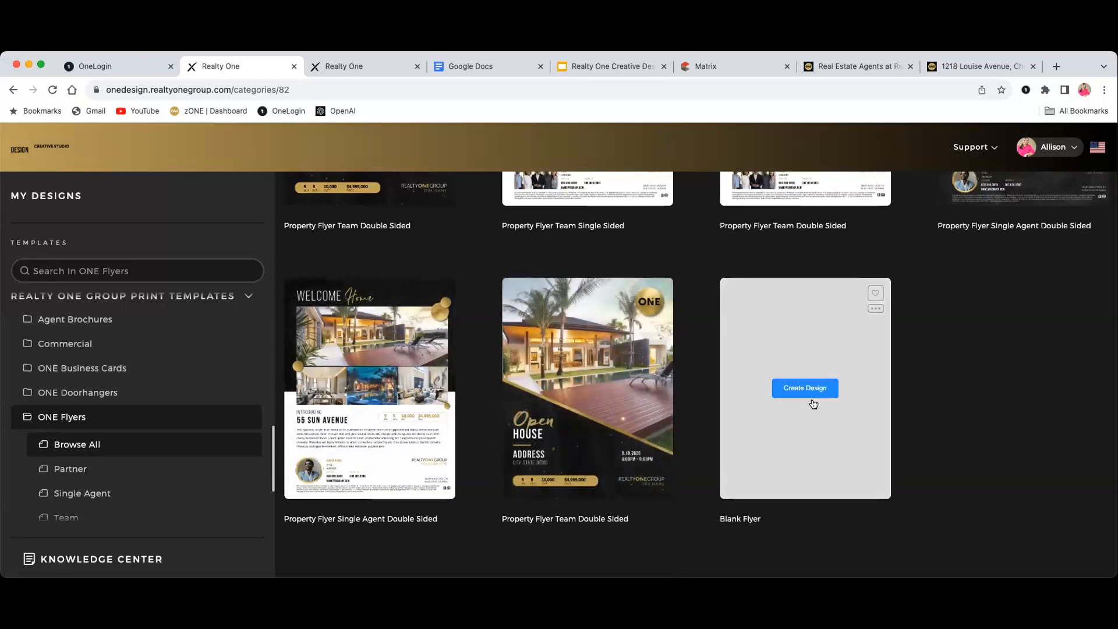
scroll(951, 403, "up", 2)
scroll(951, 403, "up", 10)
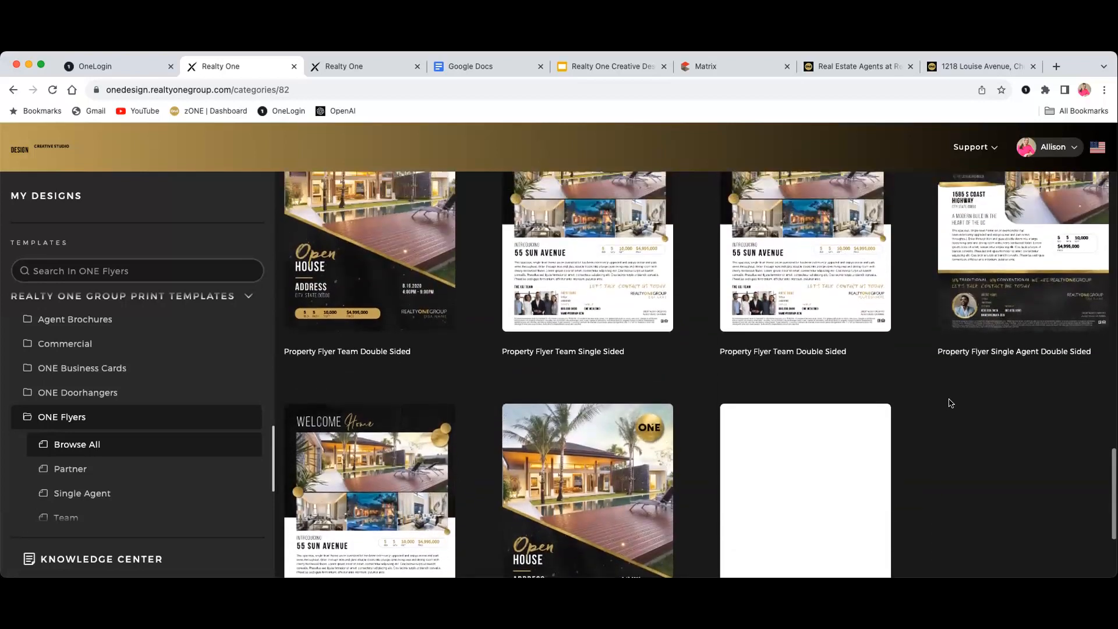
scroll(949, 403, "up", 5)
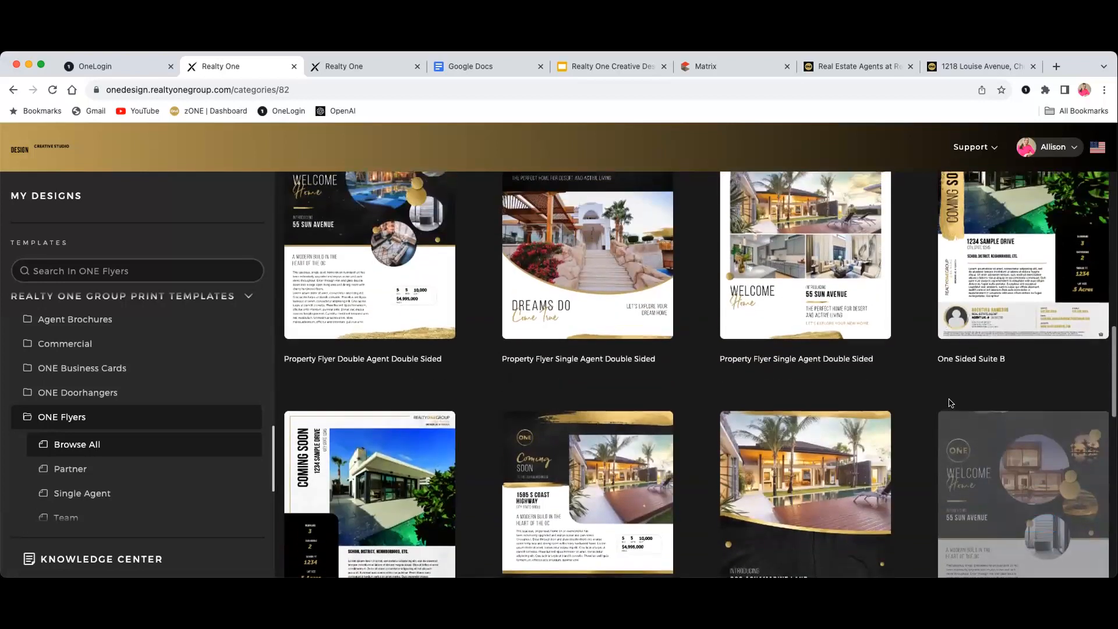
scroll(949, 404, "up", 5)
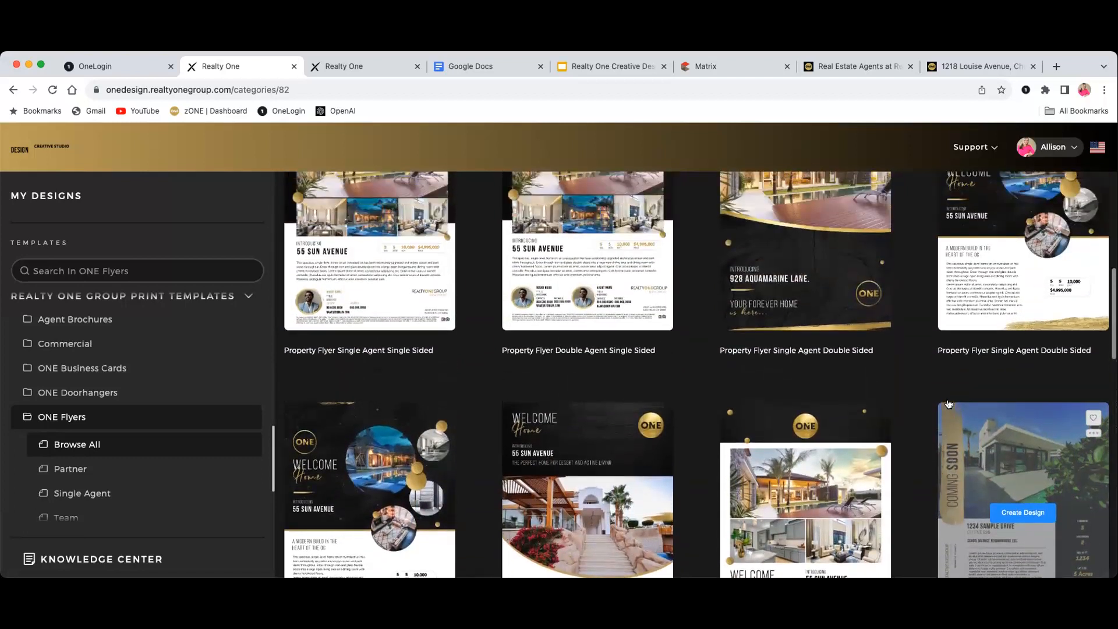
scroll(950, 403, "up", 5)
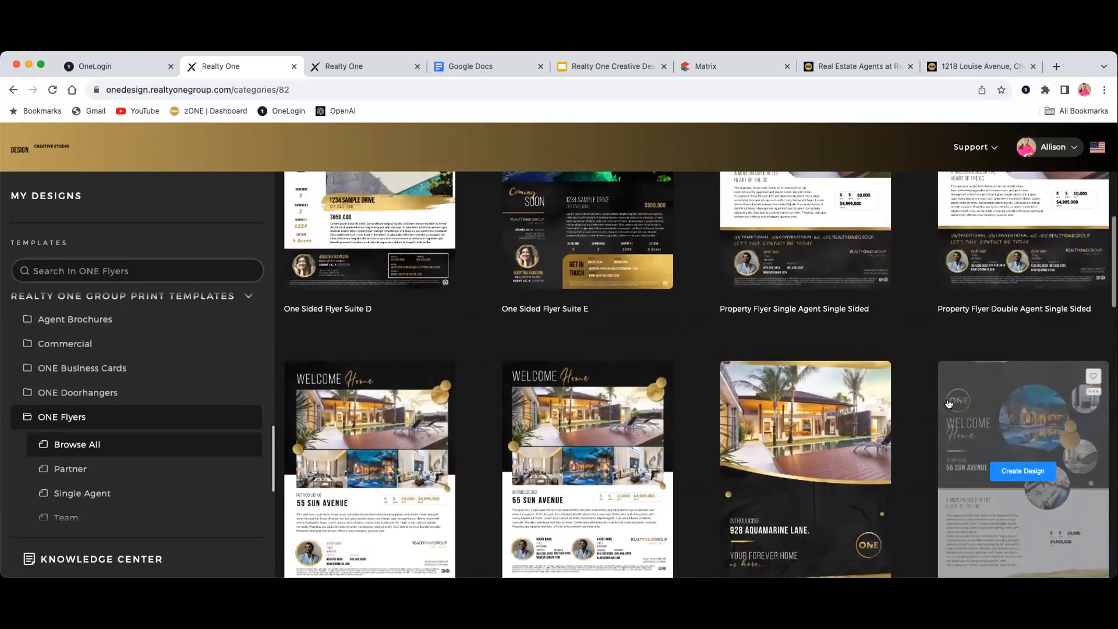
scroll(949, 403, "up", 3)
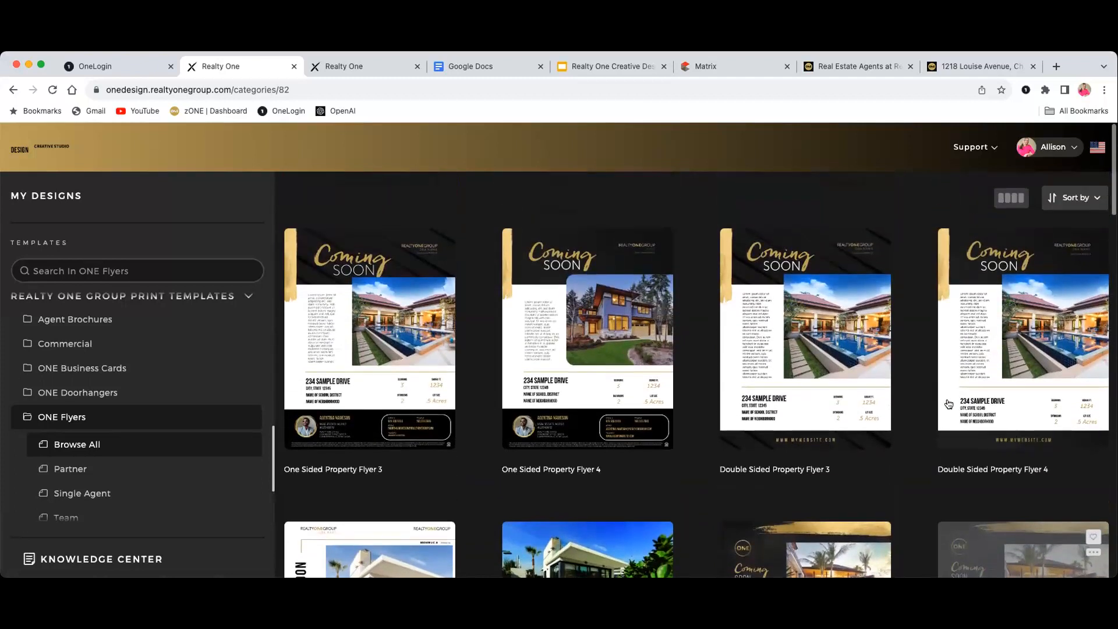
scroll(945, 421, "down", 4)
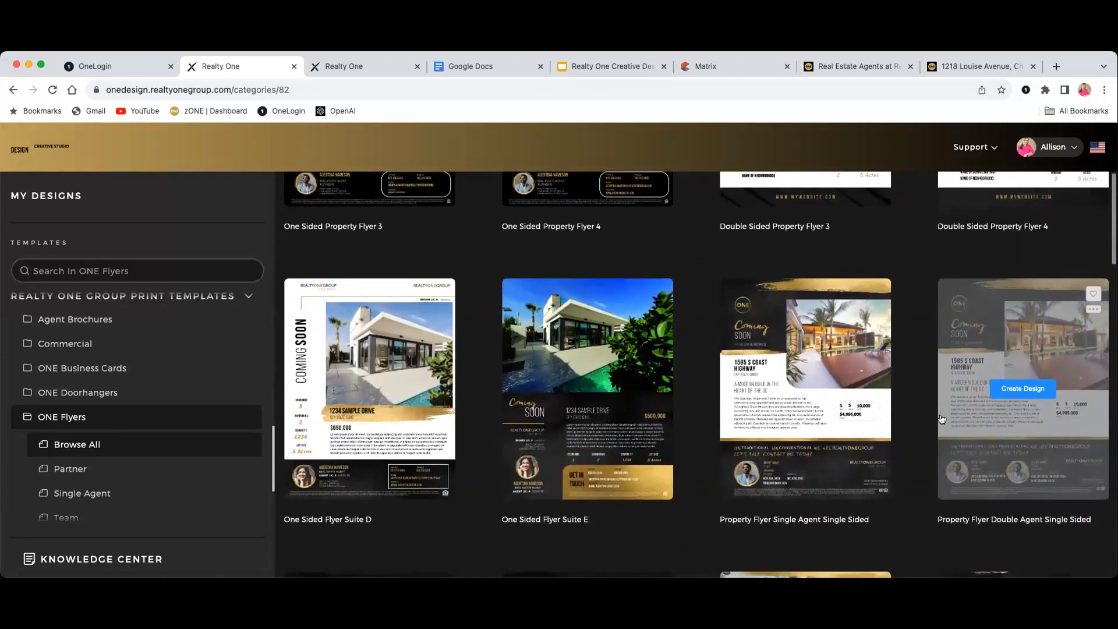
scroll(944, 419, "down", 3)
scroll(942, 422, "down", 2)
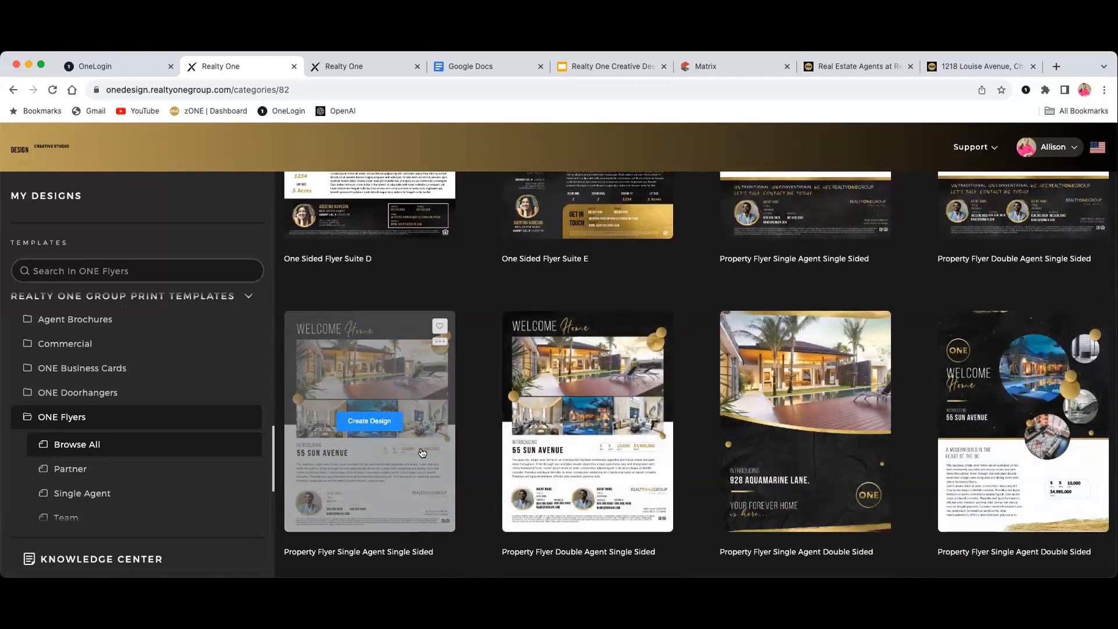
left_click(411, 450)
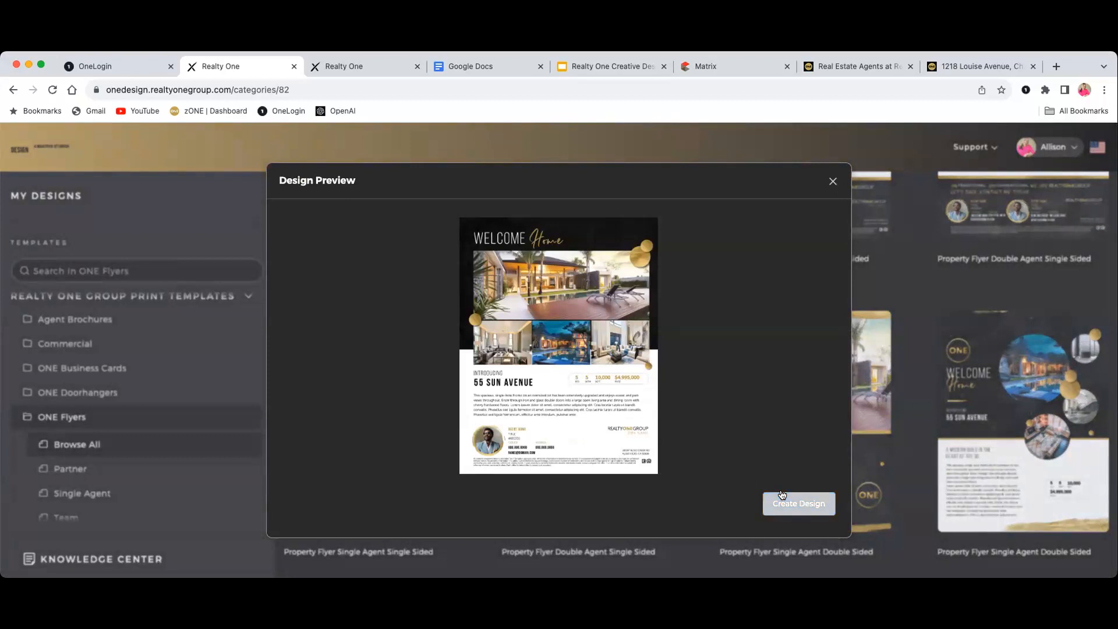
Start a design from the previewed flyer, then go back to the ONE Flyers gallery
left_click(799, 503)
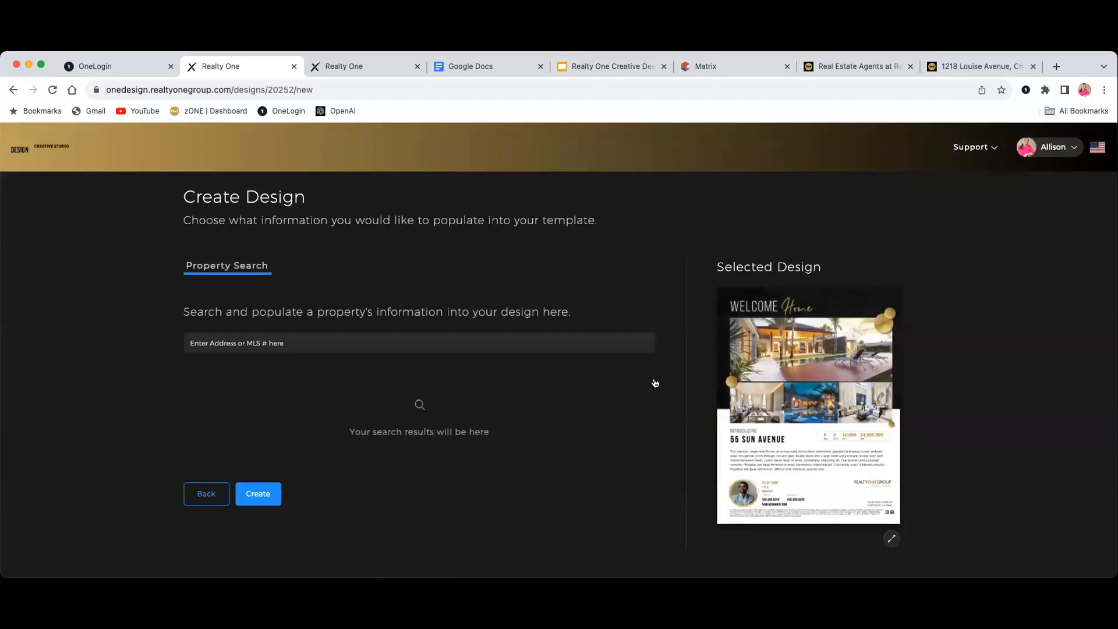
left_click(13, 90)
Reopen the single-agent Welcome Home flyer preview and create a design from it
scroll(352, 274, "down", 1)
scroll(353, 275, "down", 9)
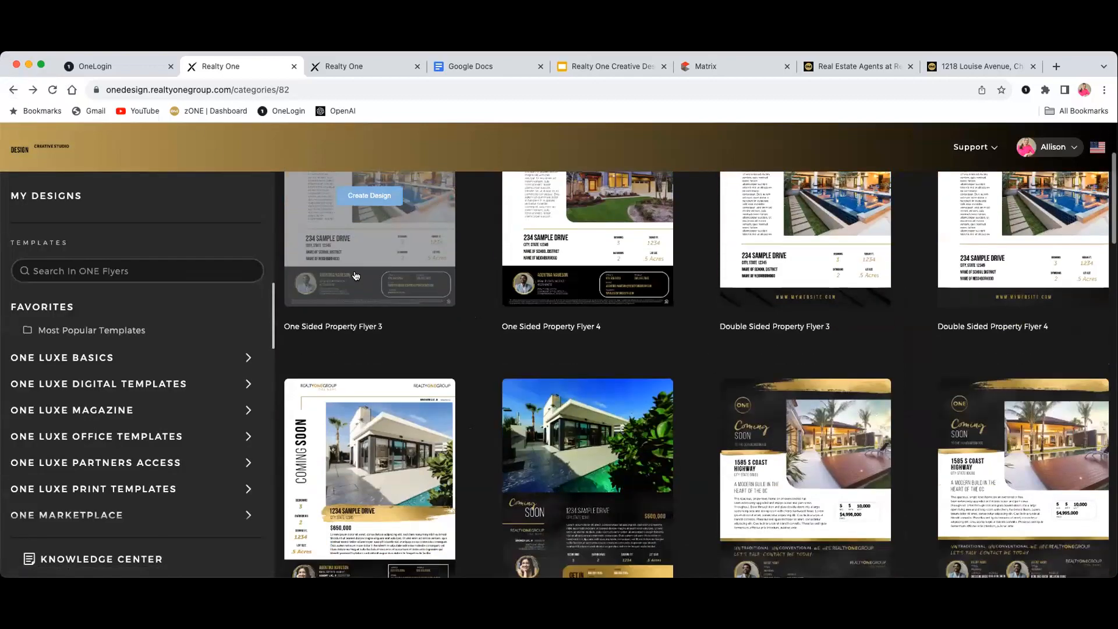
scroll(353, 275, "down", 2)
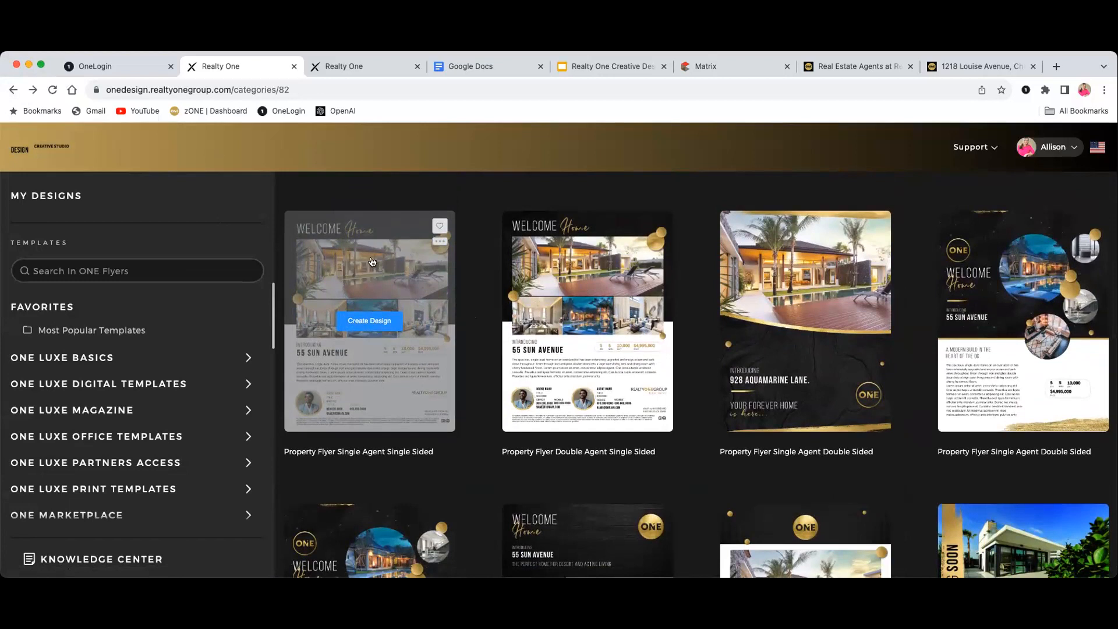
left_click(367, 276)
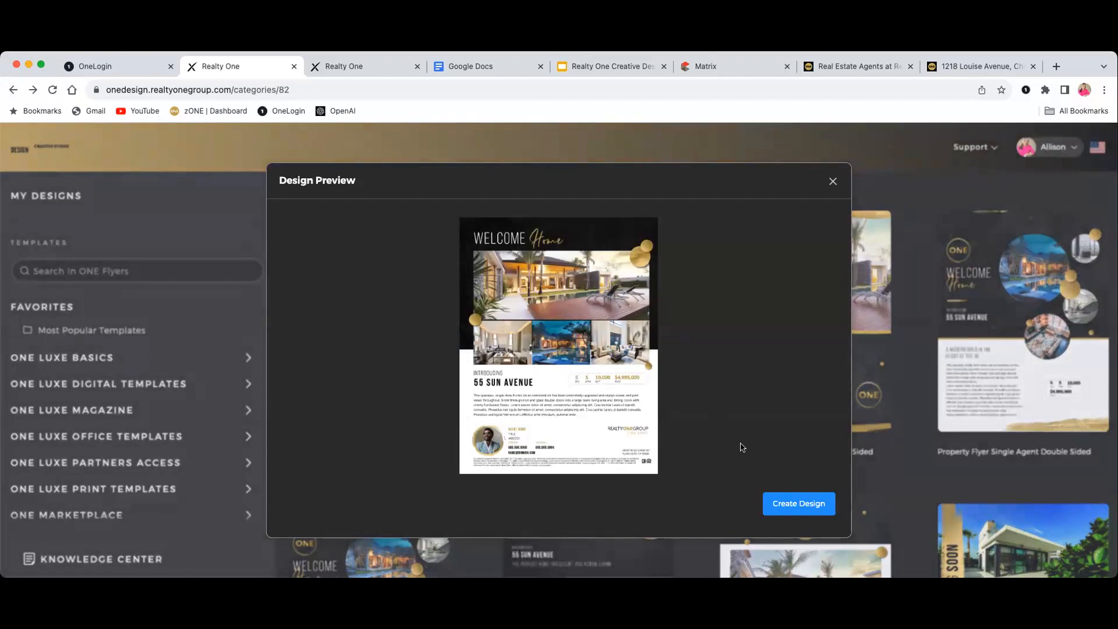
left_click(787, 501)
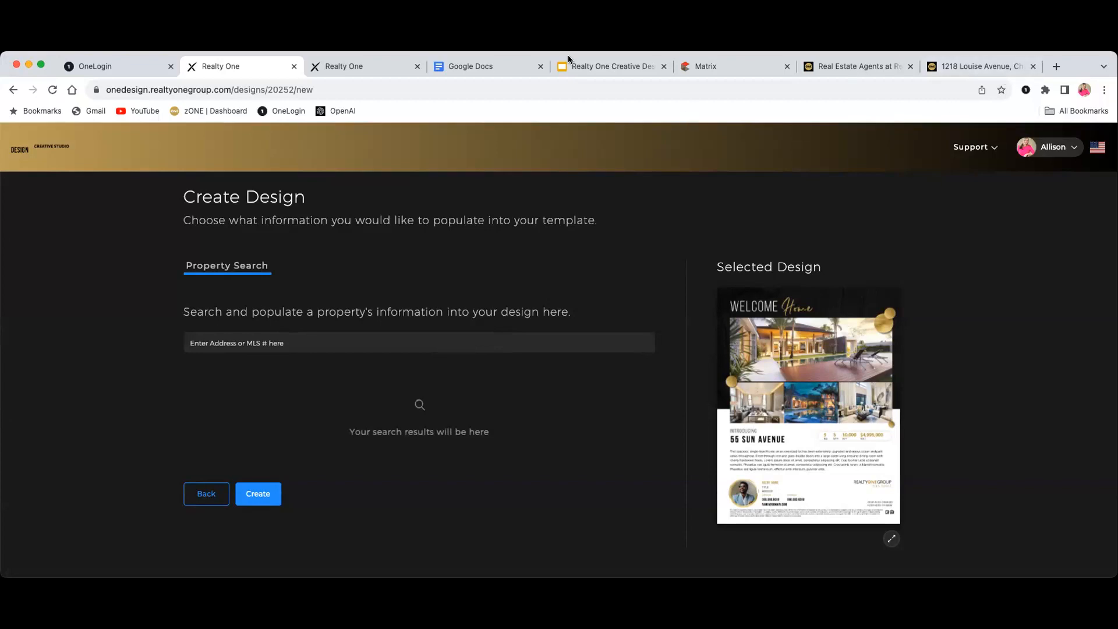
left_click(735, 66)
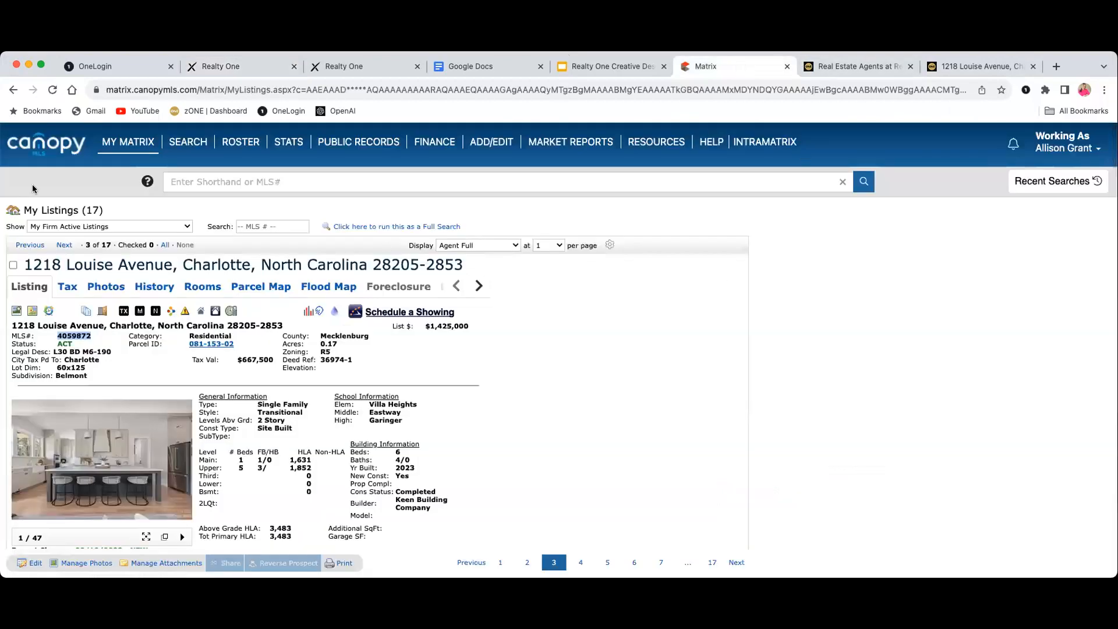
left_click(11, 90)
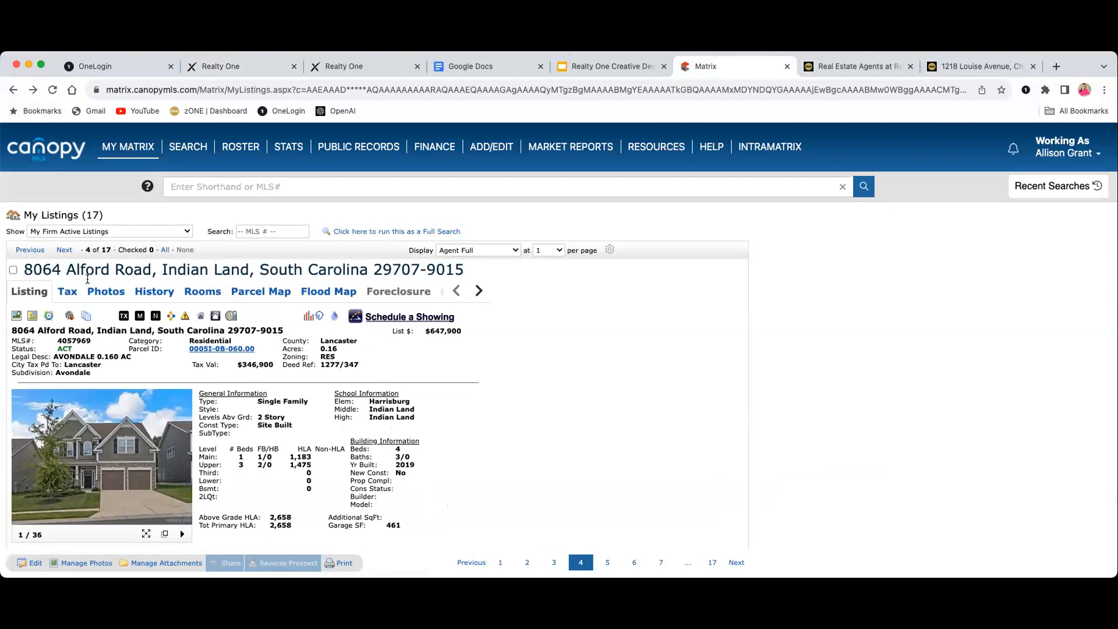
left_click(65, 250)
left_click(32, 250)
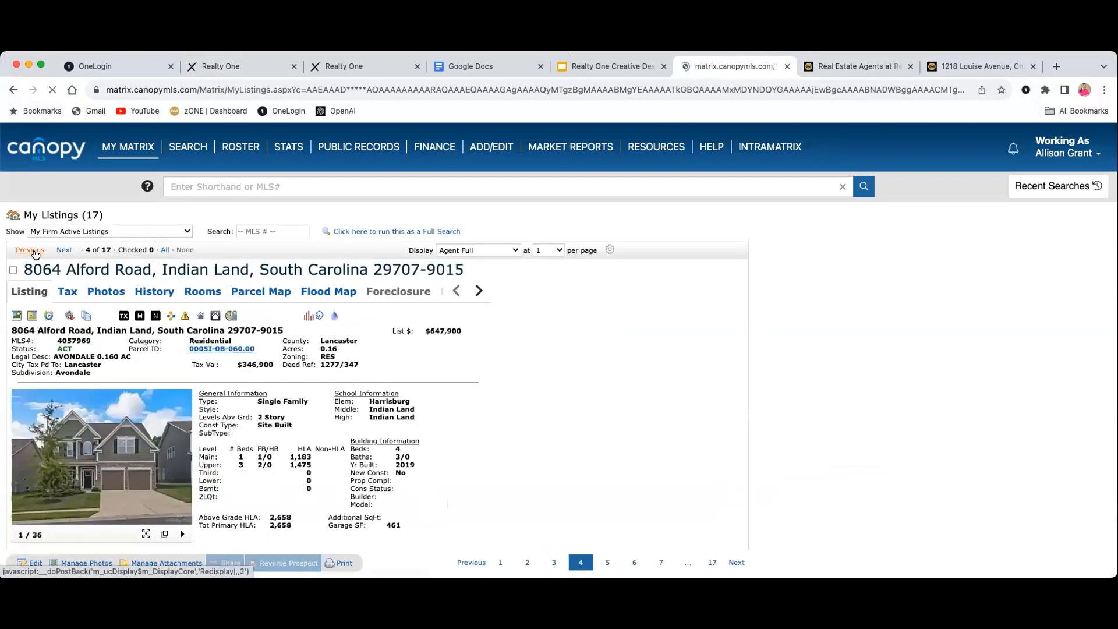
left_click(32, 250)
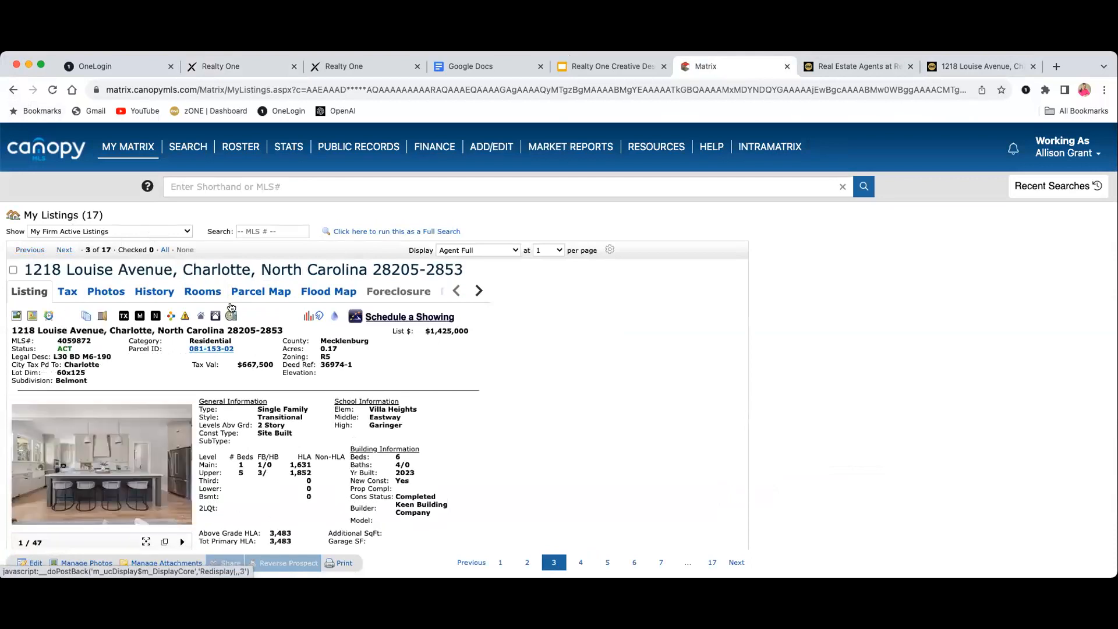
scroll(436, 321, "down", 2)
scroll(435, 319, "down", 5)
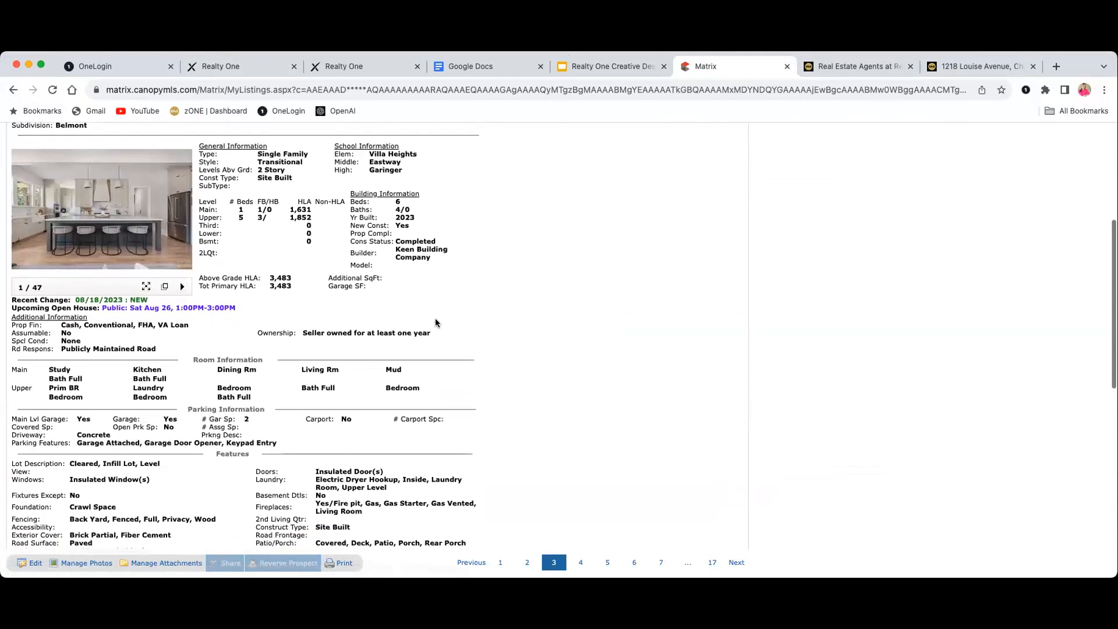
scroll(435, 319, "down", 8)
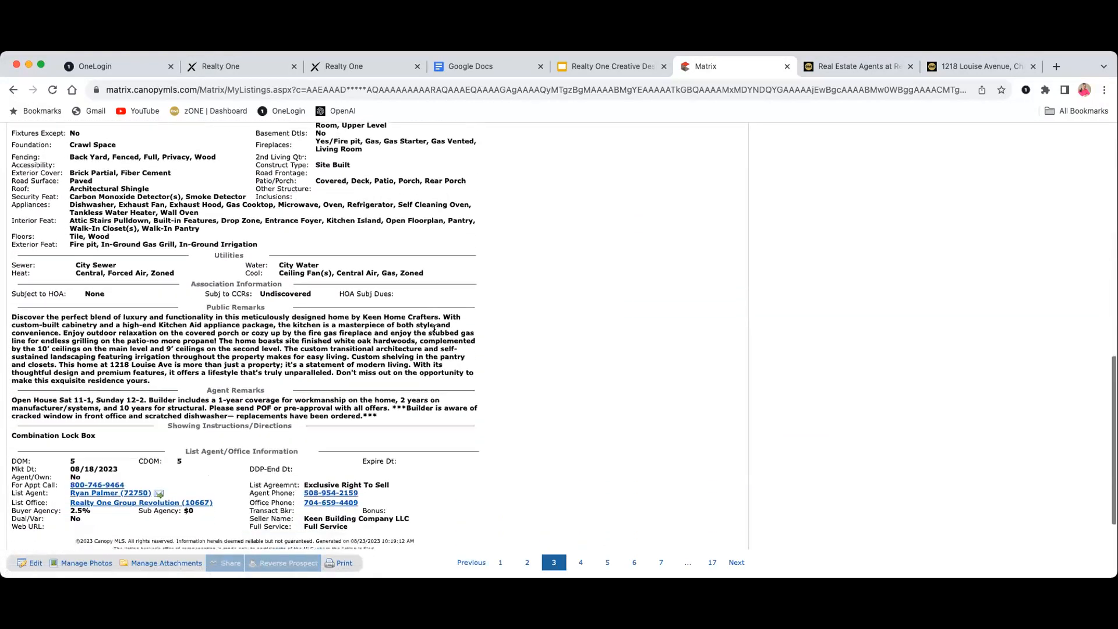
scroll(434, 329, "up", 8)
scroll(434, 329, "up", 7)
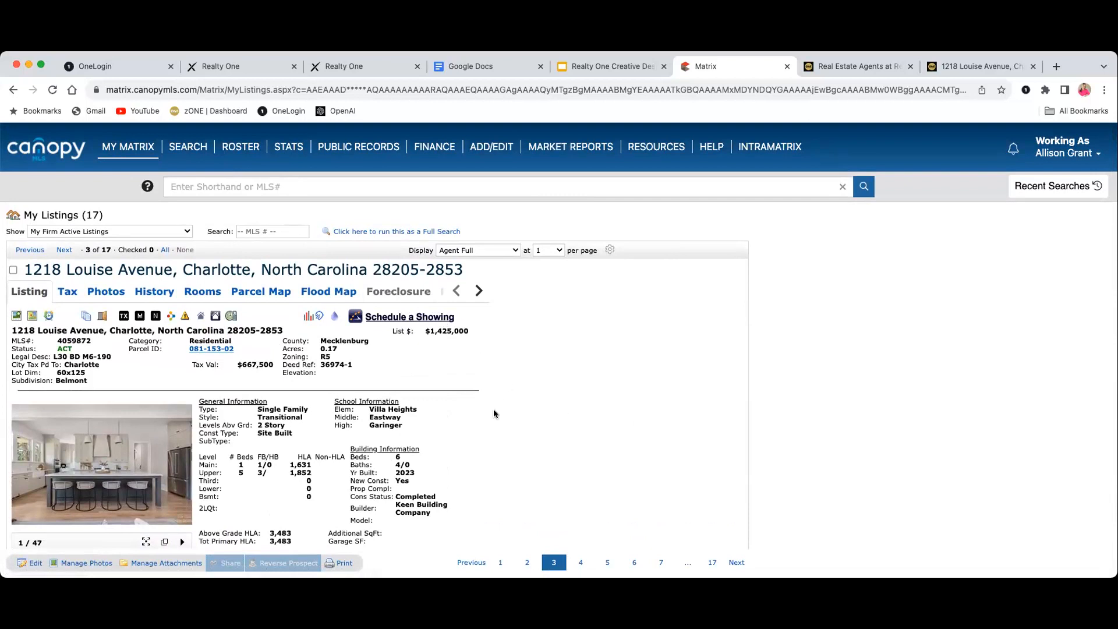
scroll(492, 408, "down", 2)
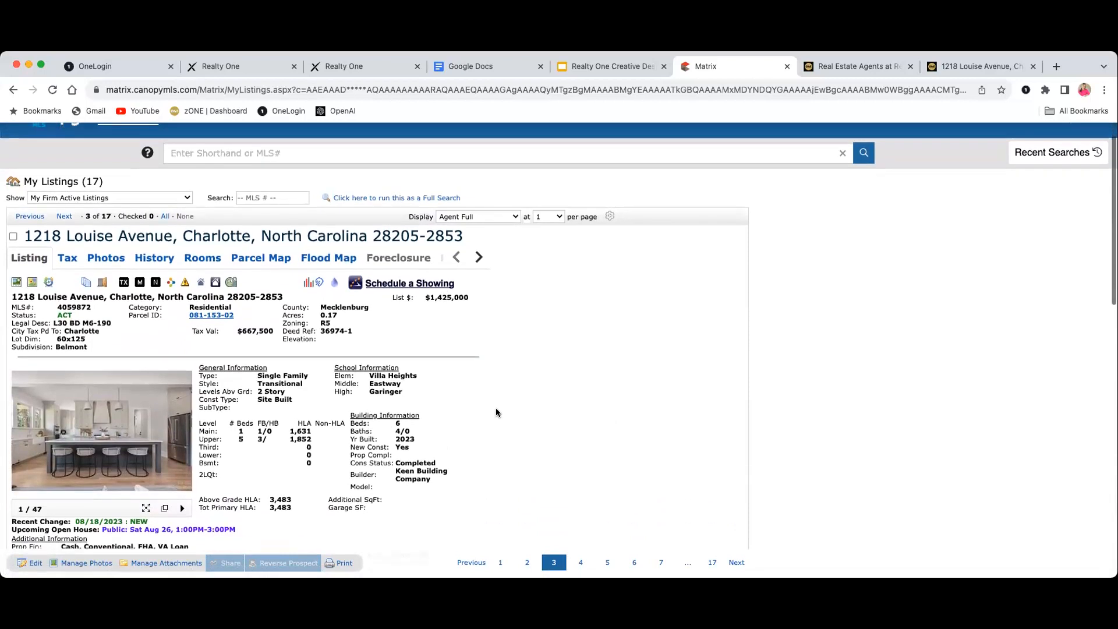
scroll(96, 308, "up", 1)
Copy MLS number 4059872 and return to the flyer's Create Design page
left_click_drag(94, 309, 53, 312)
right_click(67, 307)
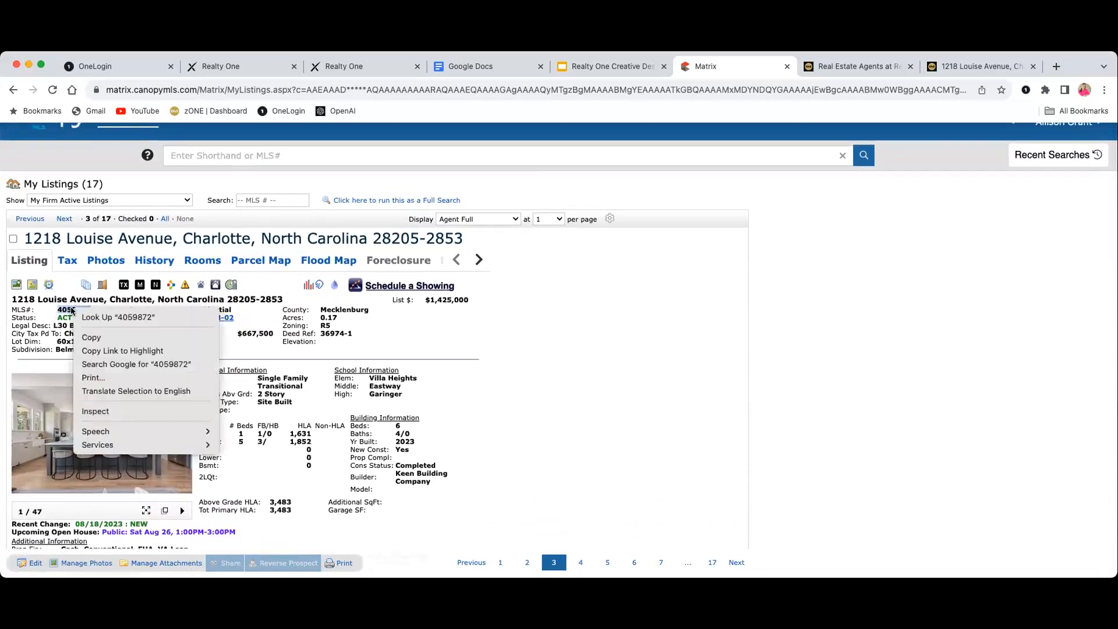
left_click(120, 339)
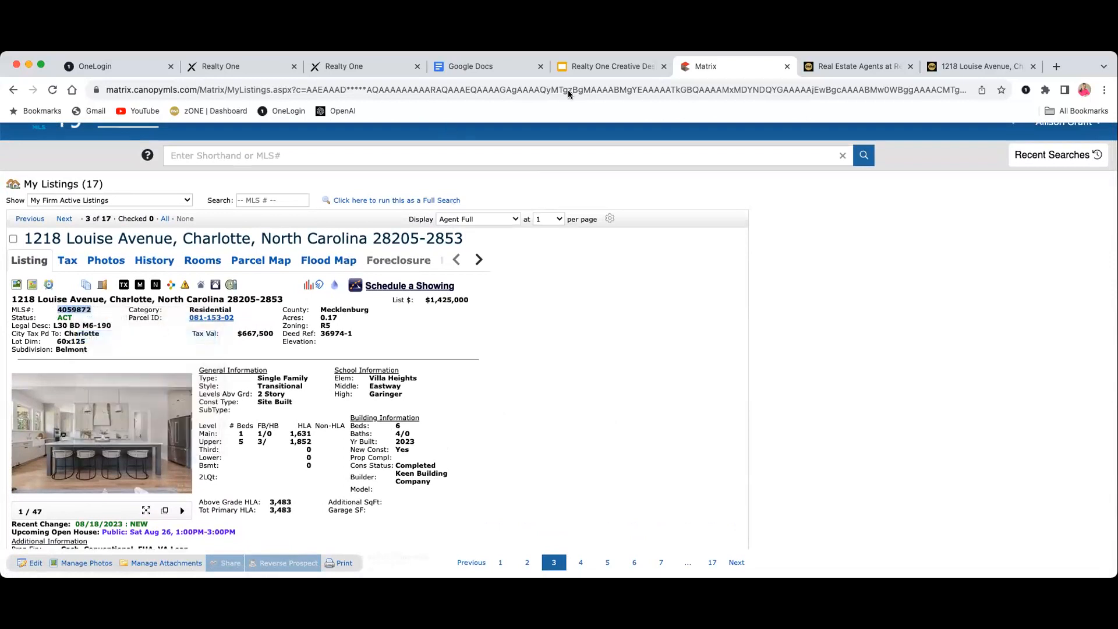
left_click(393, 64)
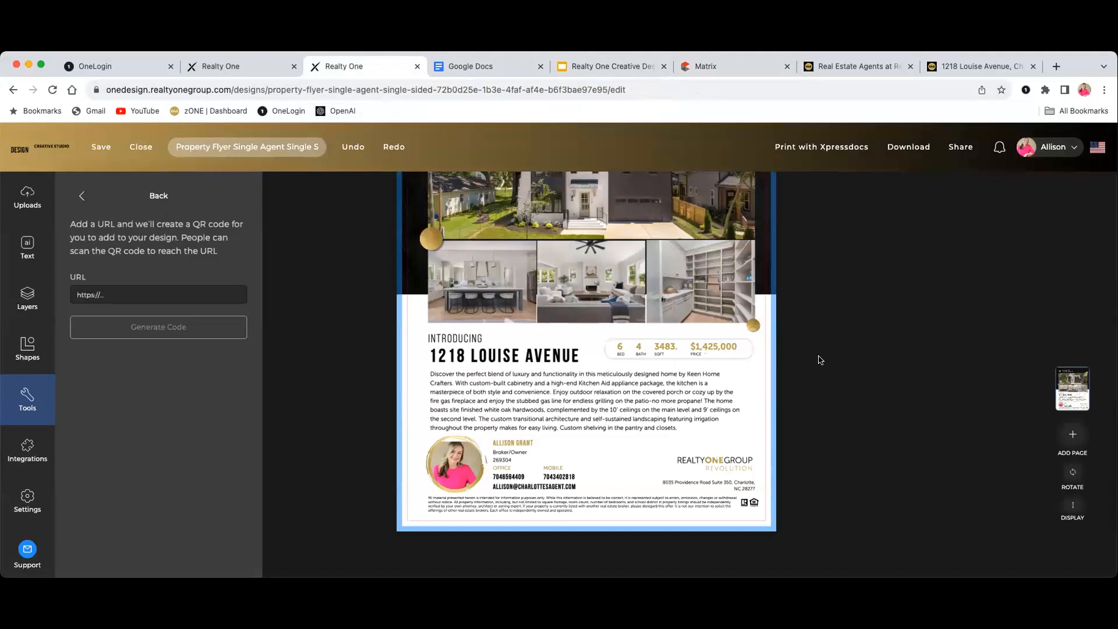
scroll(830, 351, "up", 3)
scroll(832, 353, "up", 1)
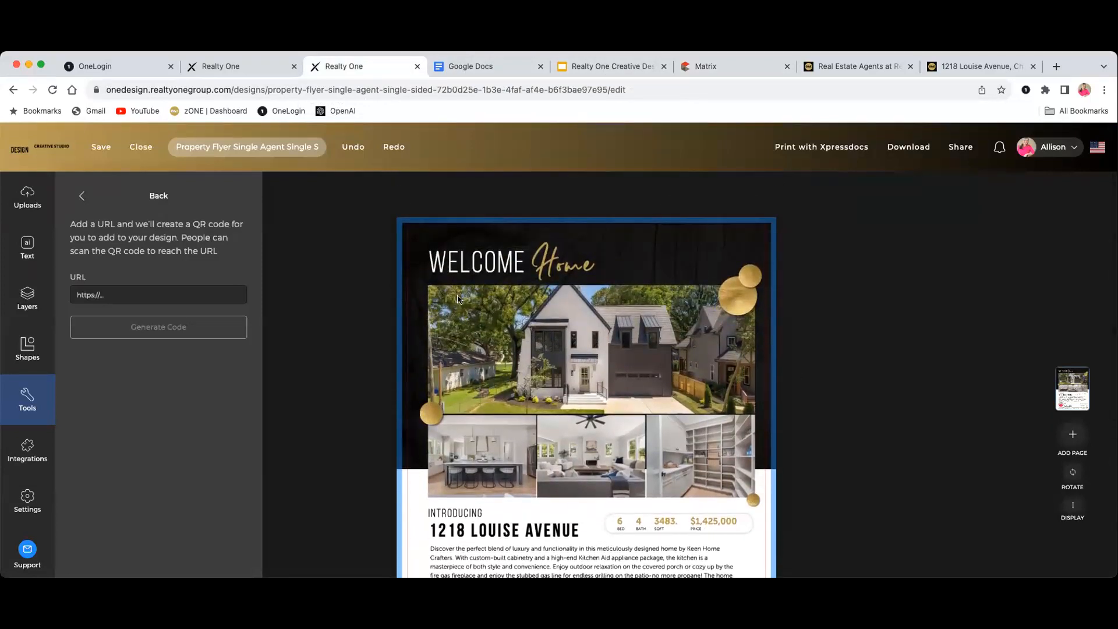
left_click(93, 198)
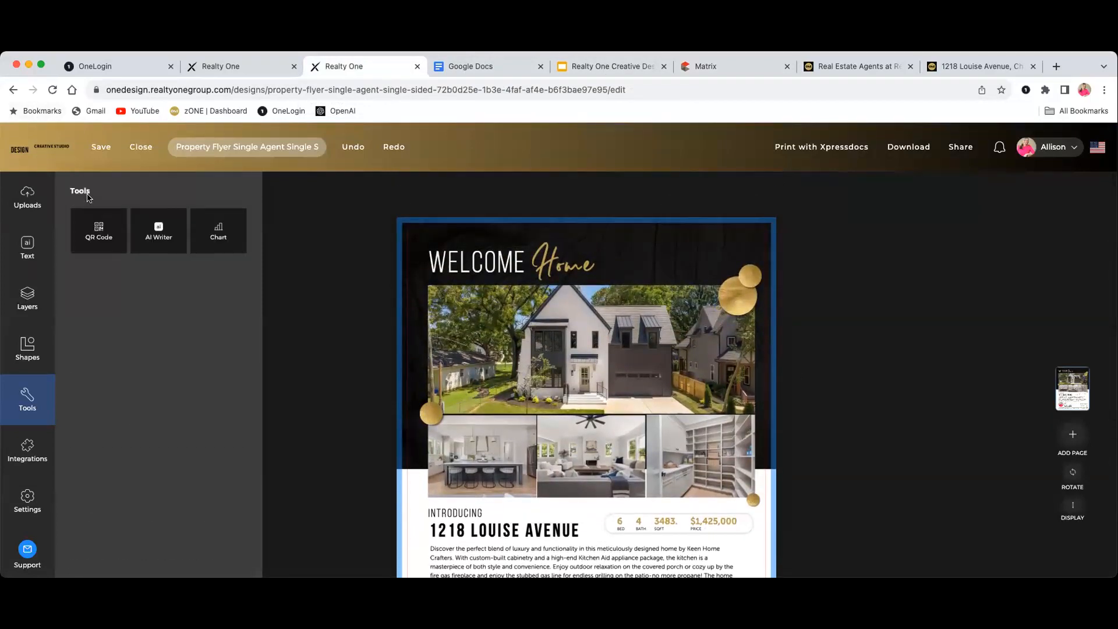
left_click(240, 66)
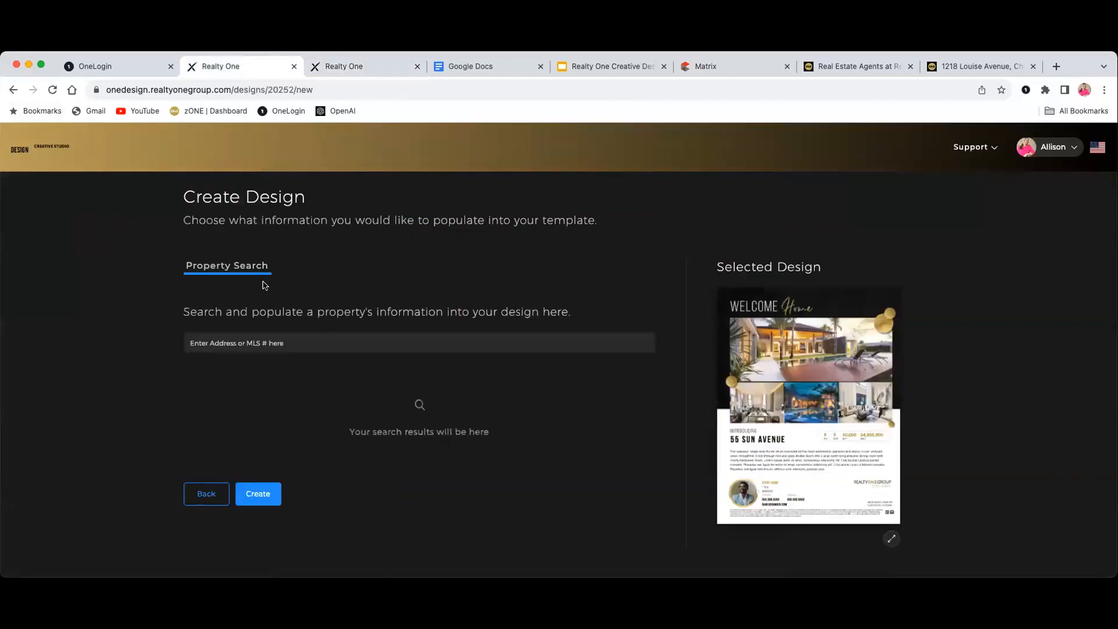
right_click(227, 337)
left_click(269, 425)
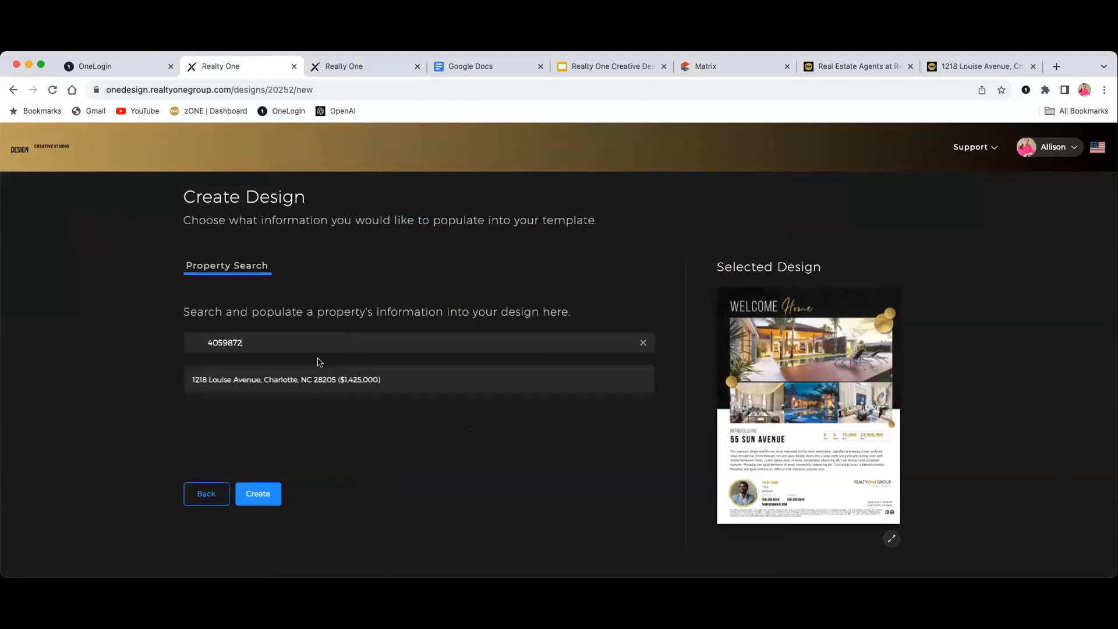
left_click(279, 383)
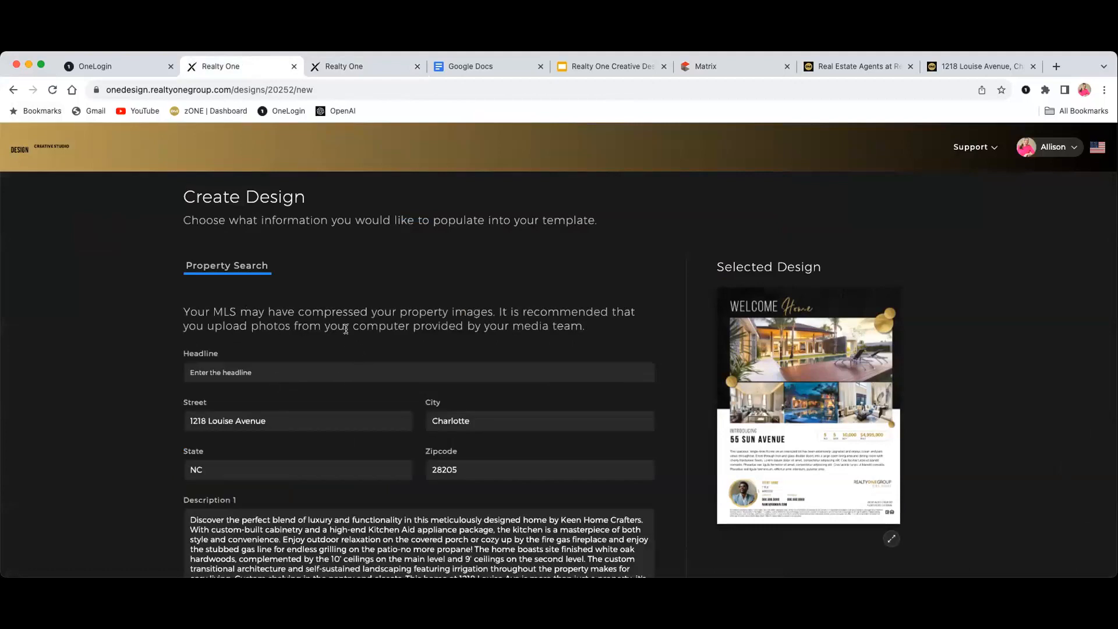
scroll(349, 338, "down", 3)
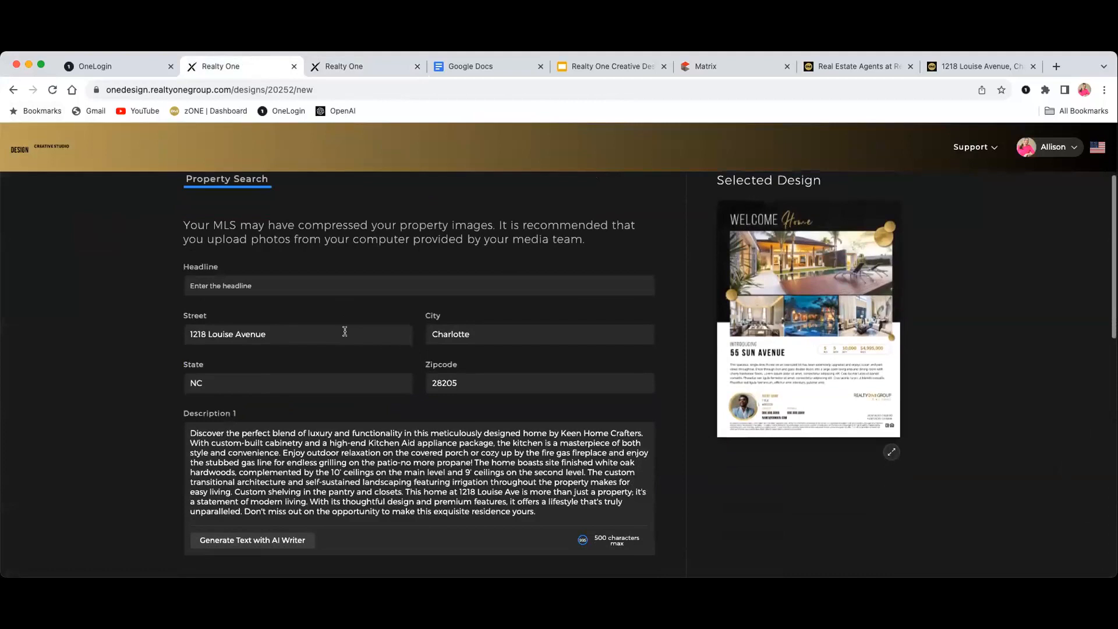
scroll(345, 331, "down", 2)
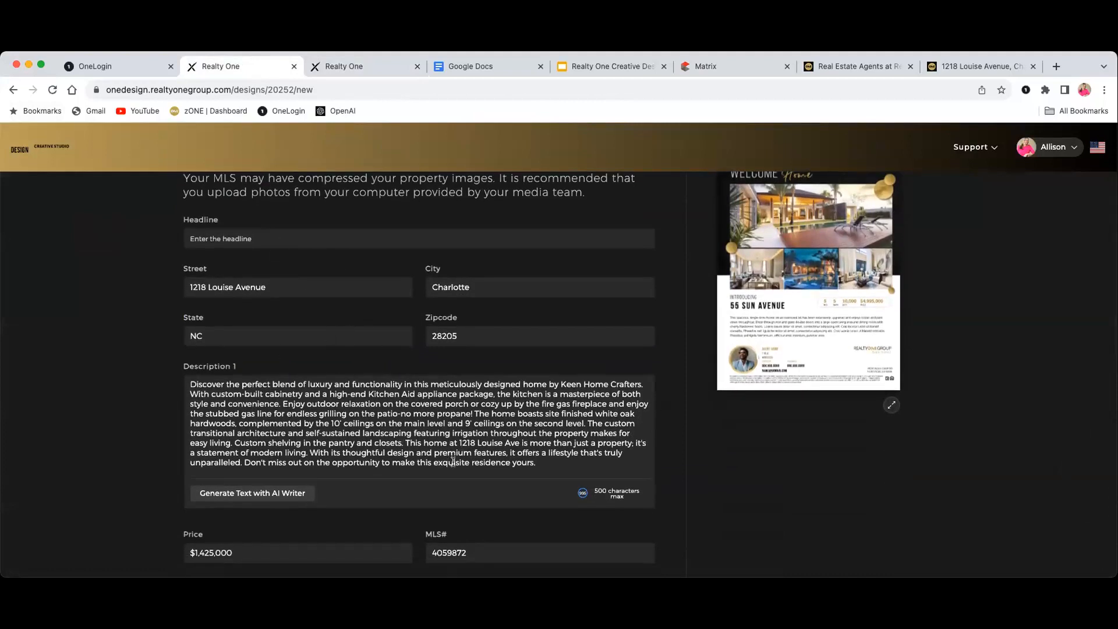
scroll(460, 460, "down", 4)
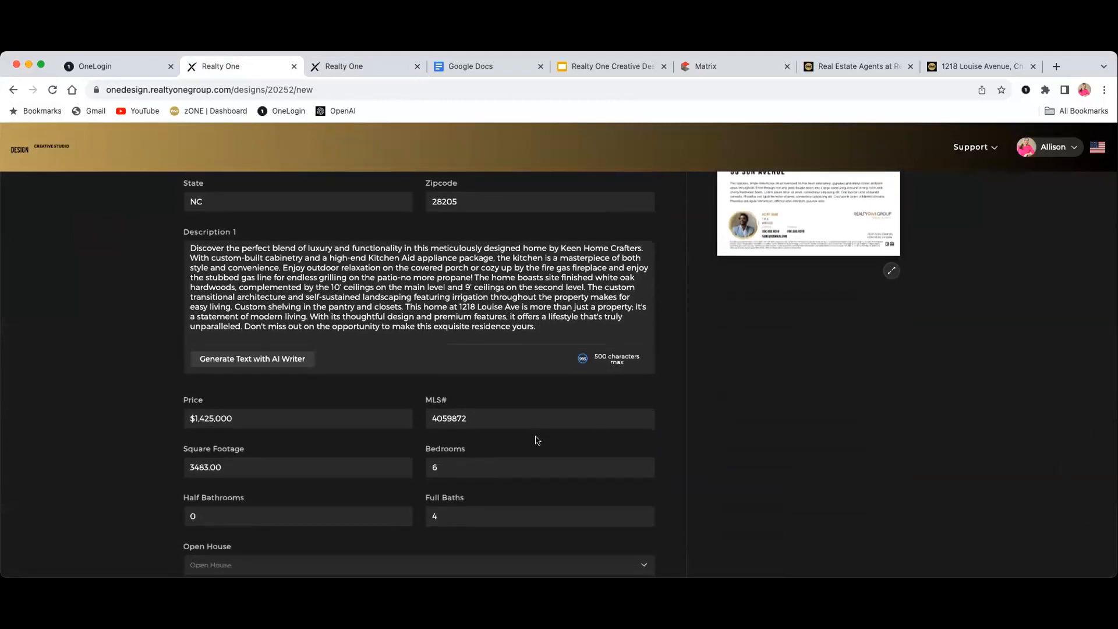
scroll(527, 440, "down", 6)
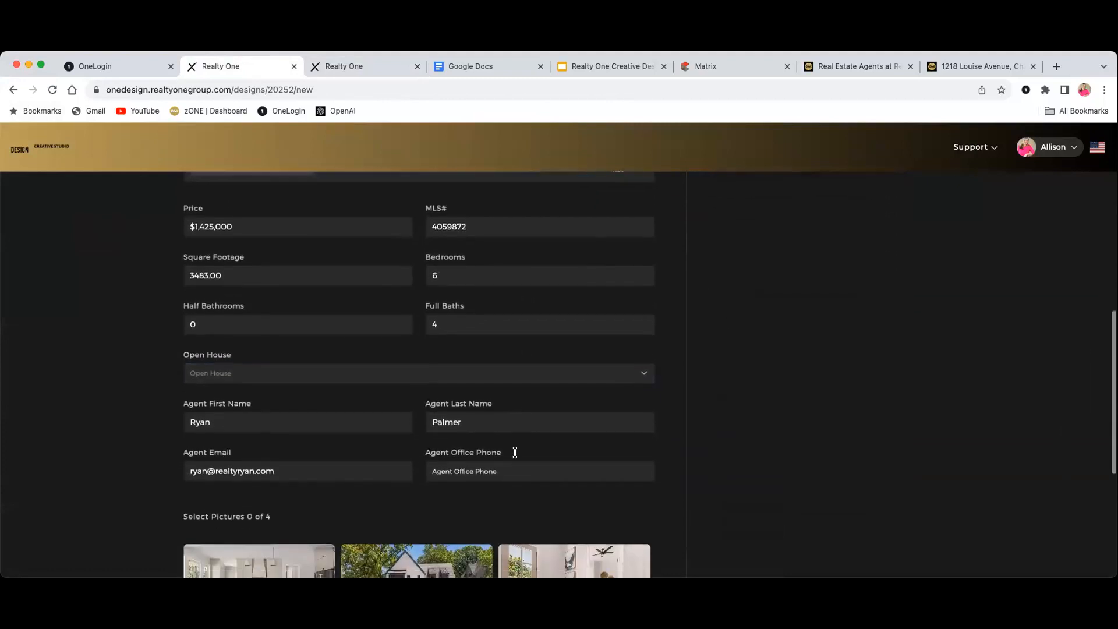
scroll(548, 454, "up", 6)
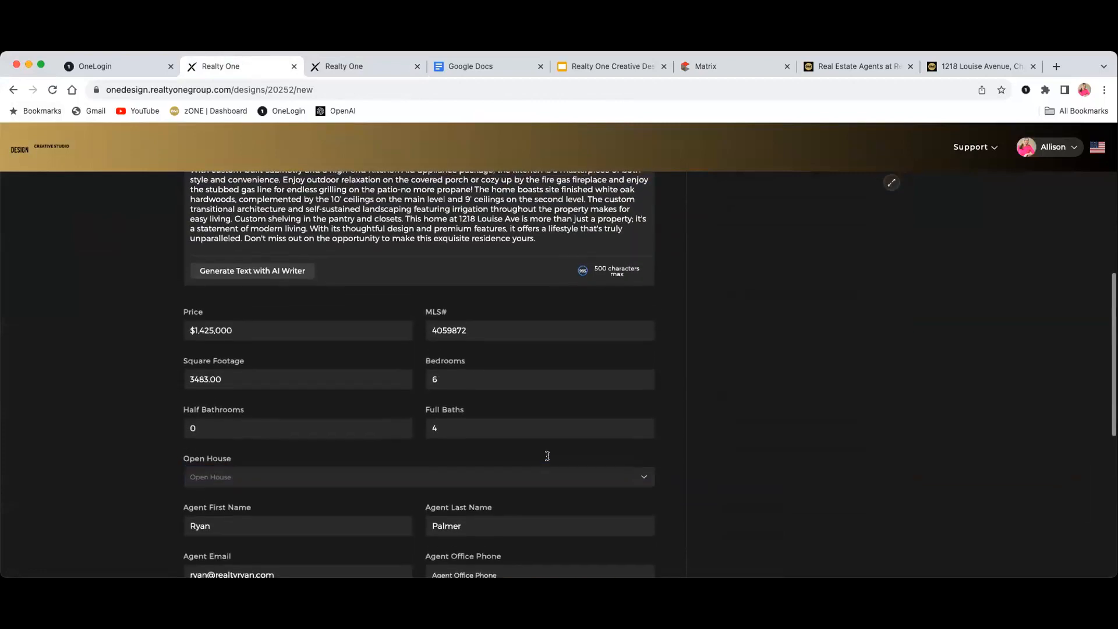
scroll(548, 456, "up", 6)
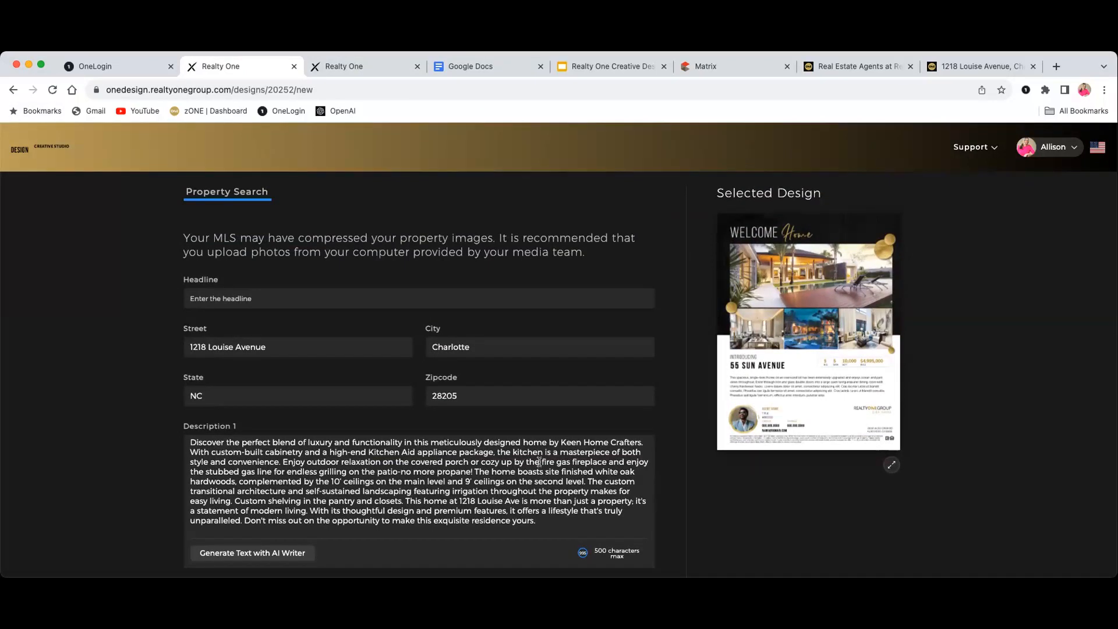
scroll(540, 458, "down", 1)
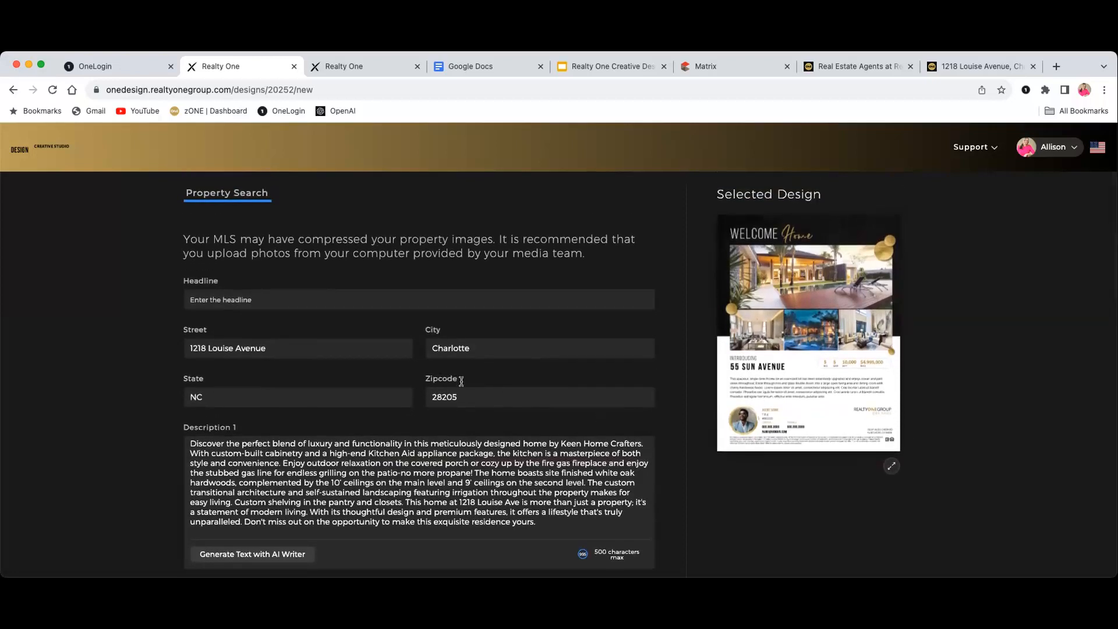
scroll(463, 385, "down", 5)
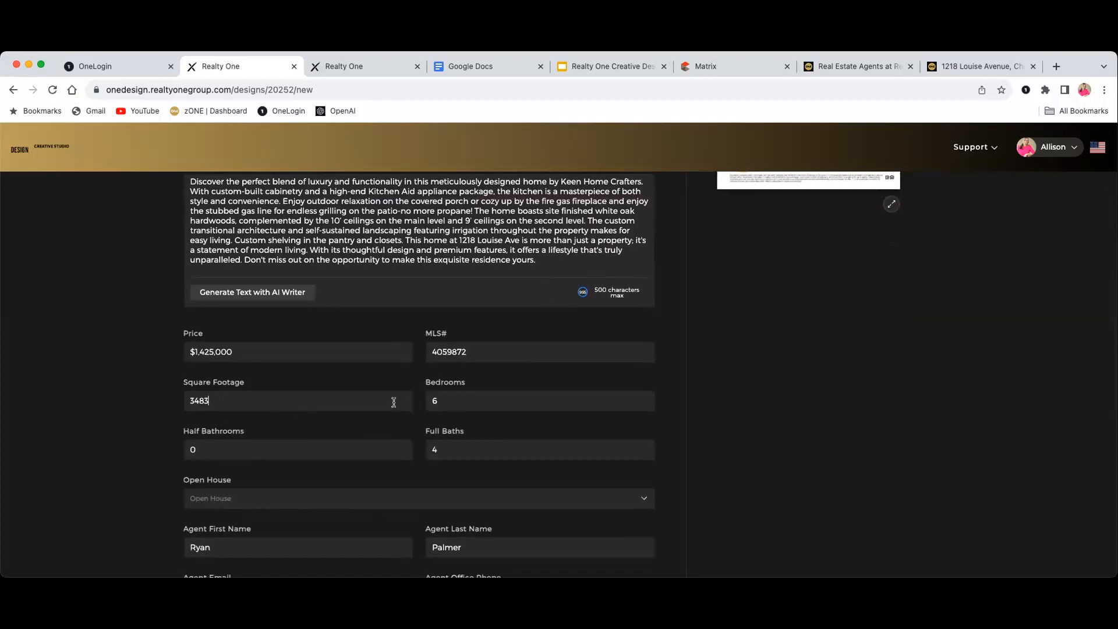
scroll(413, 450, "down", 5)
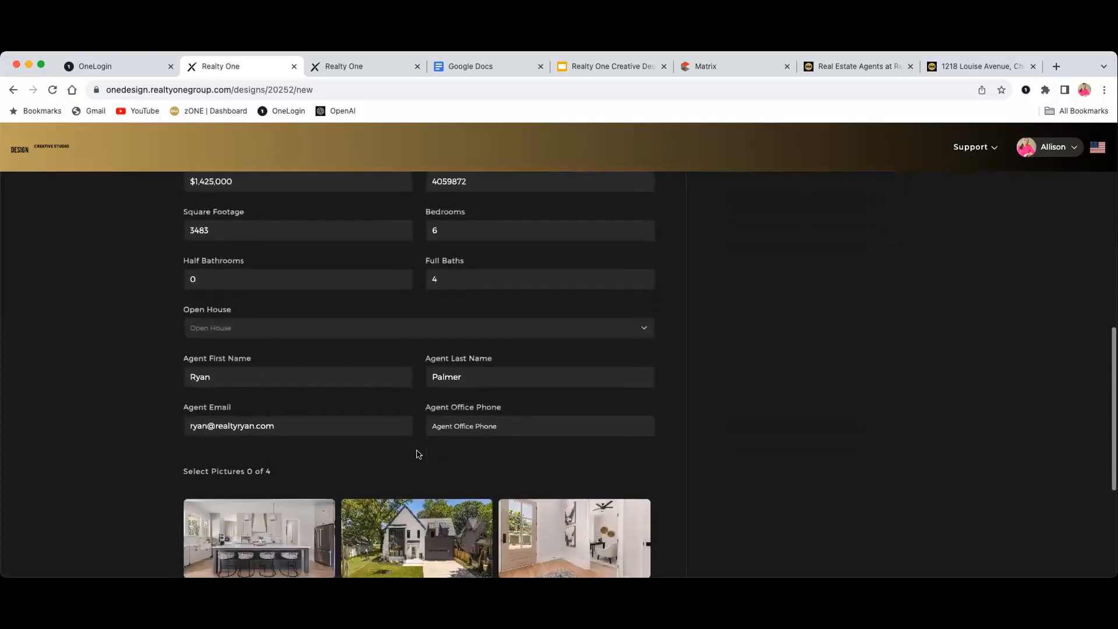
scroll(414, 450, "down", 3)
scroll(540, 513, "up", 3)
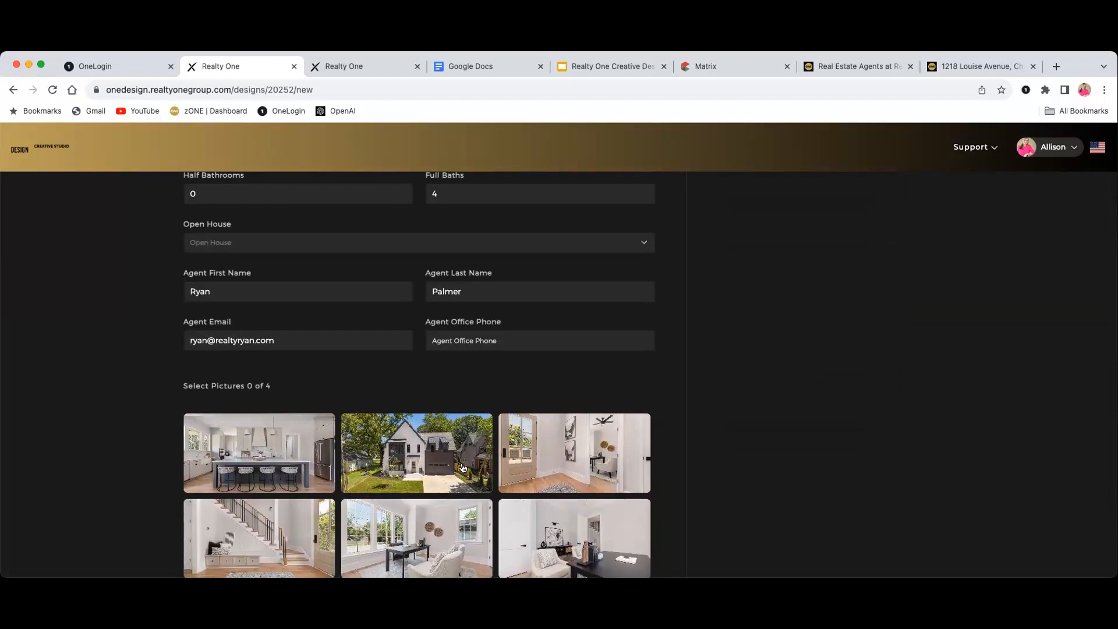
Select the house exterior, kitchen and living-room photos as the first three pictures
left_click(424, 457)
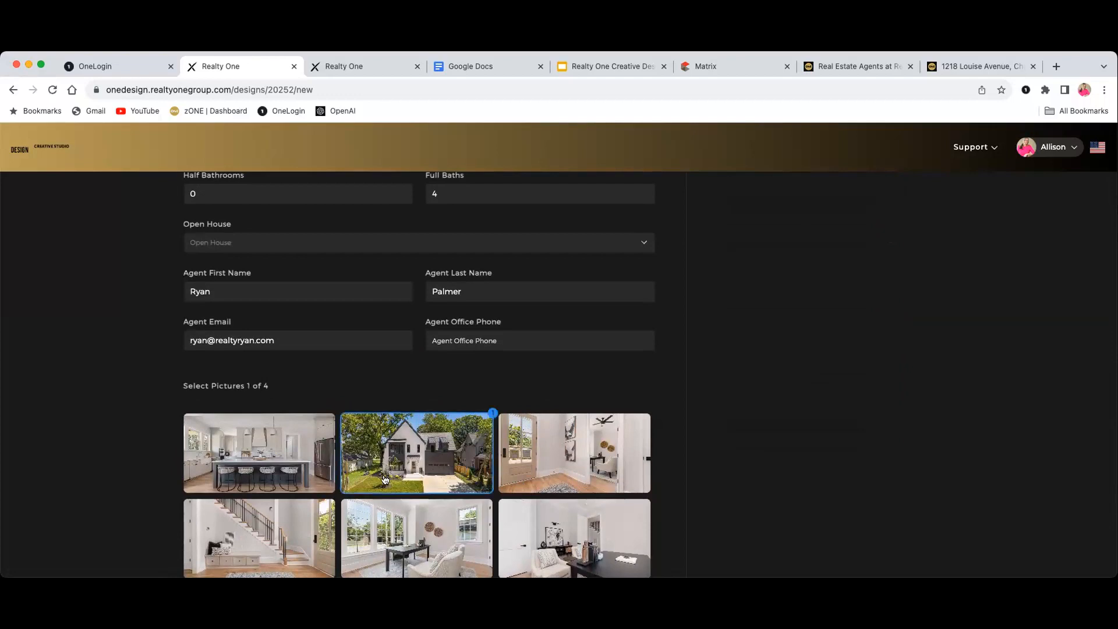
left_click(277, 463)
scroll(277, 464, "down", 3)
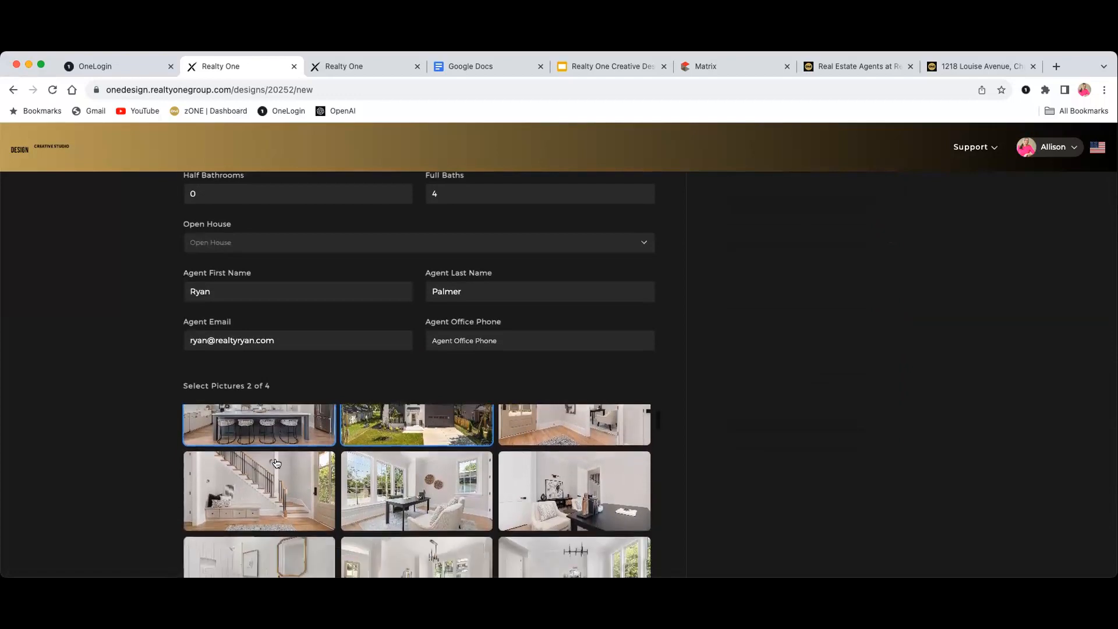
scroll(277, 464, "down", 3)
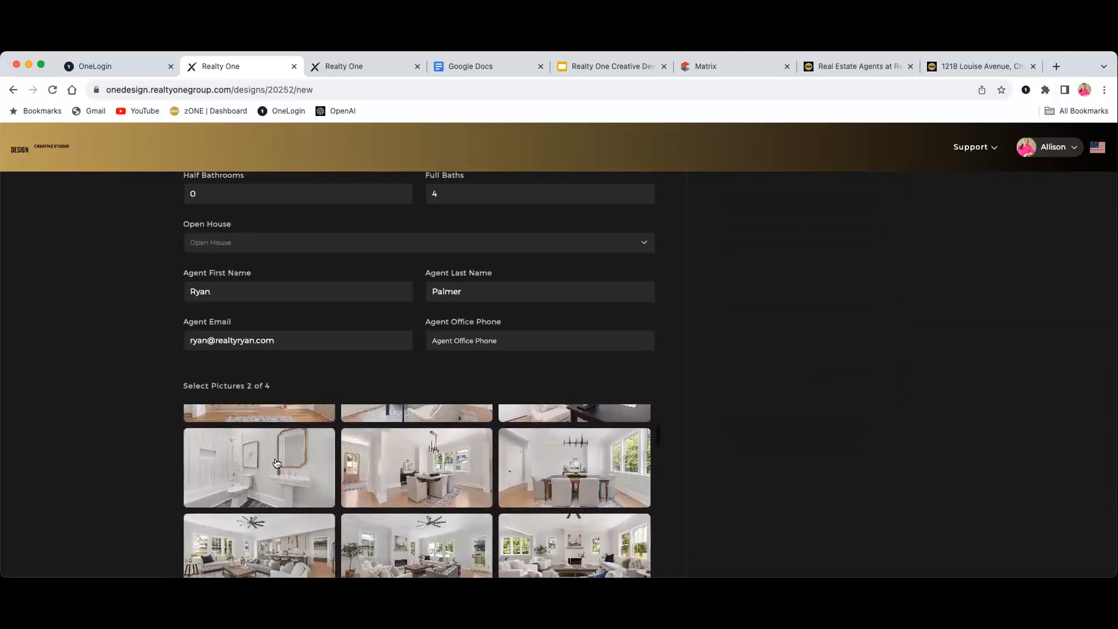
scroll(278, 463, "down", 1)
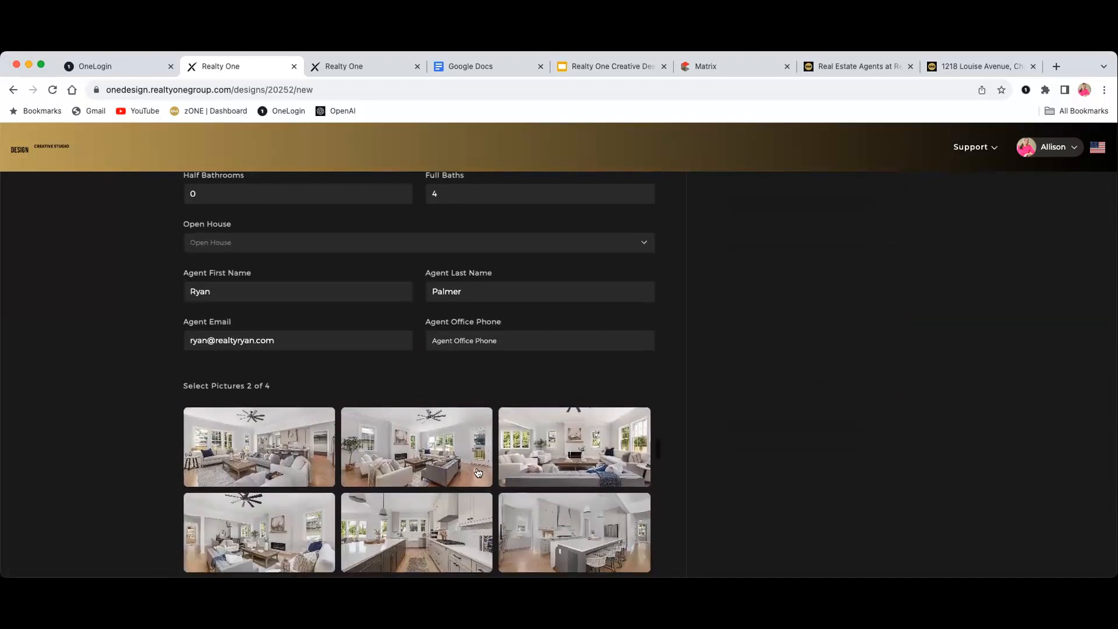
left_click(582, 464)
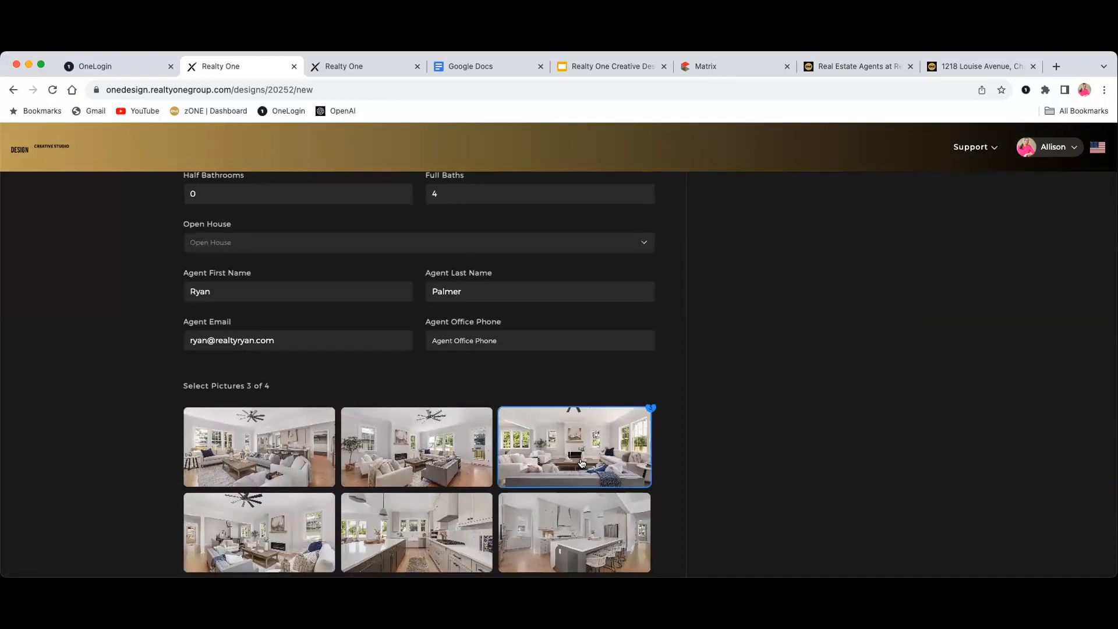
Add the pantry photo as the fourth picture, making 4 of 4 selected
scroll(573, 462, "down", 2)
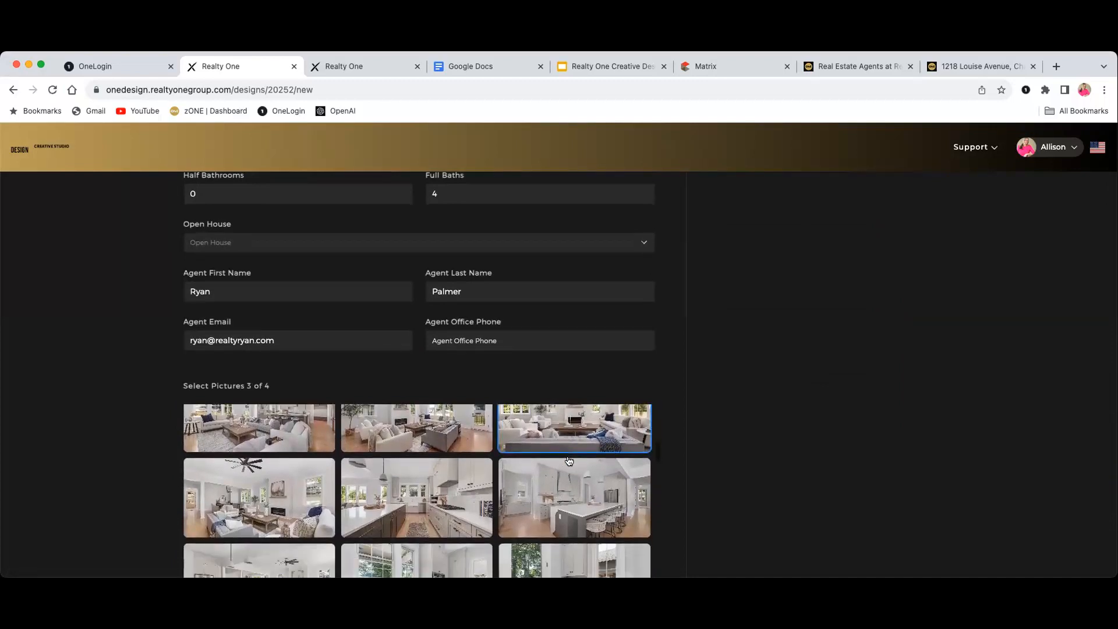
scroll(569, 462, "down", 5)
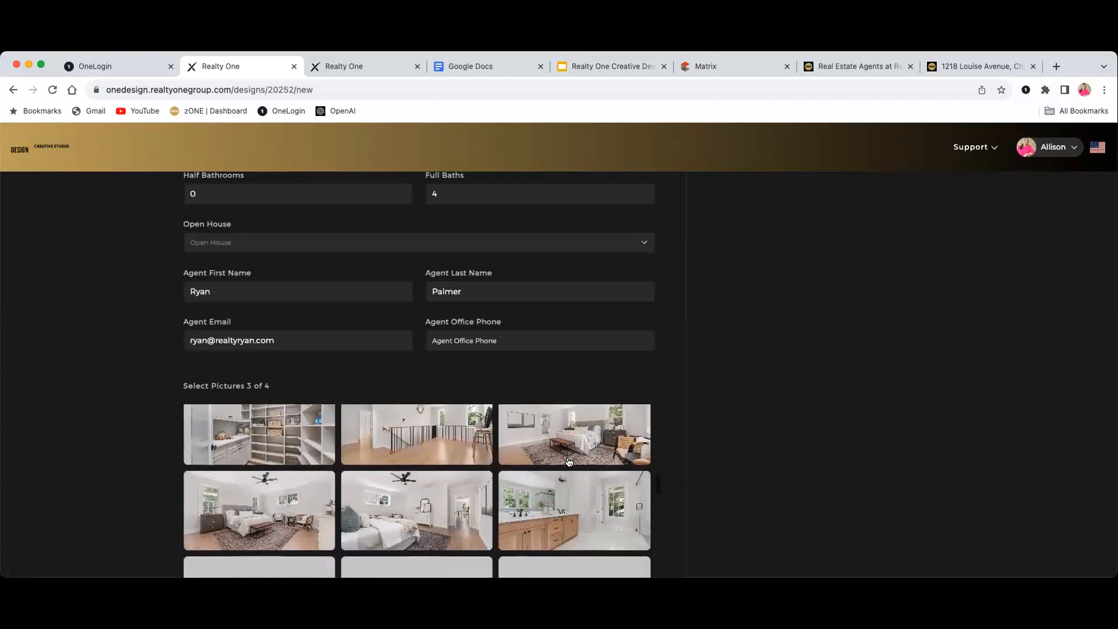
scroll(569, 461, "down", 5)
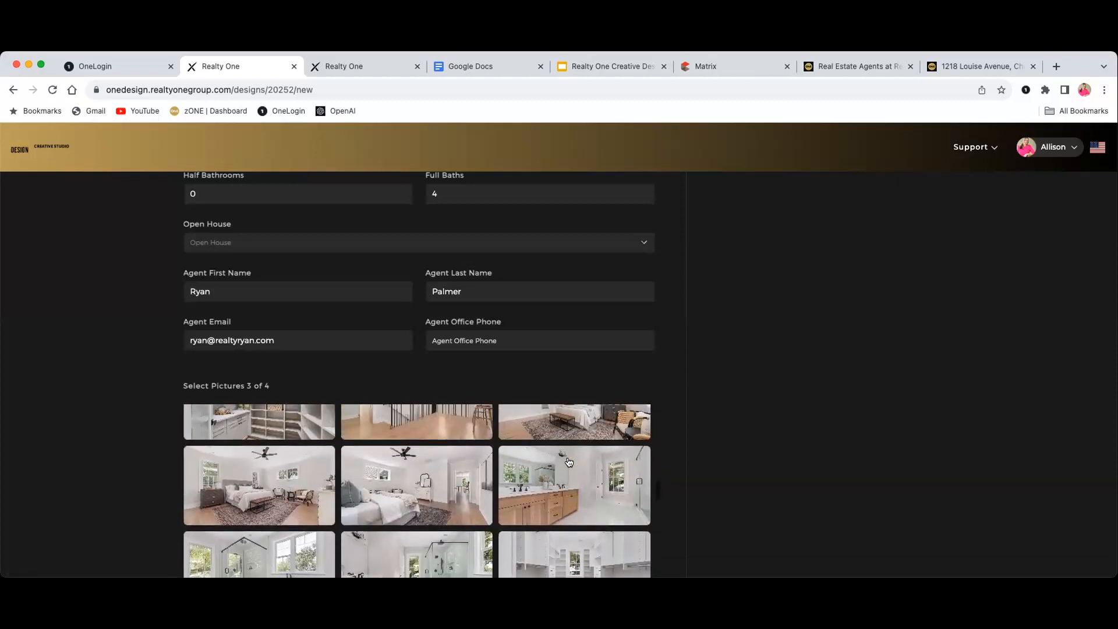
scroll(569, 462, "up", 1)
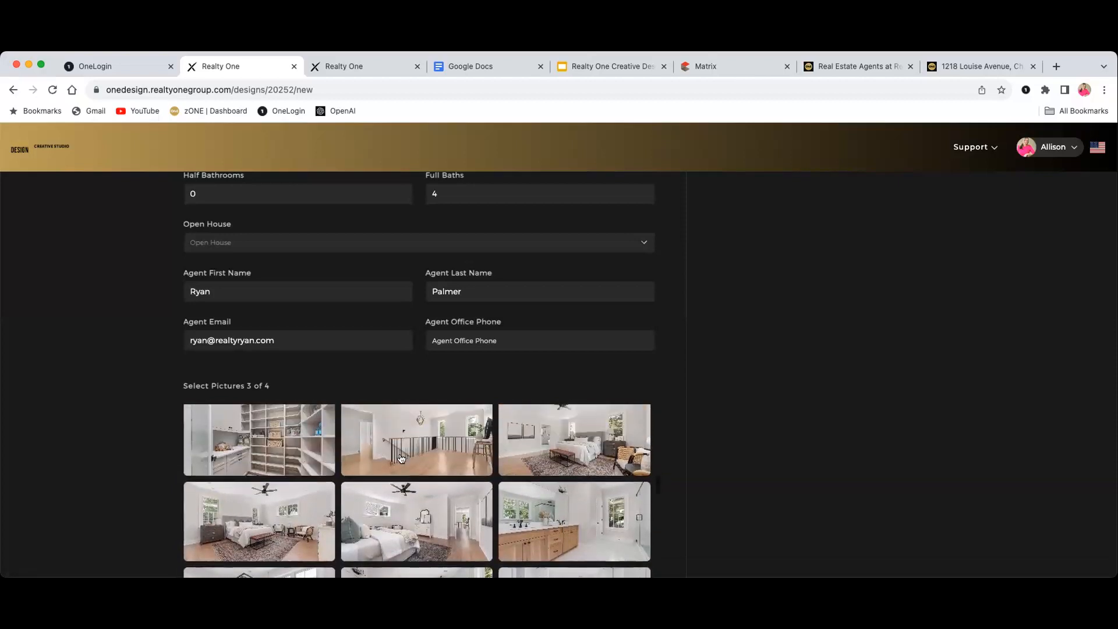
scroll(264, 459, "down", 1)
scroll(264, 459, "up", 3)
left_click(262, 458)
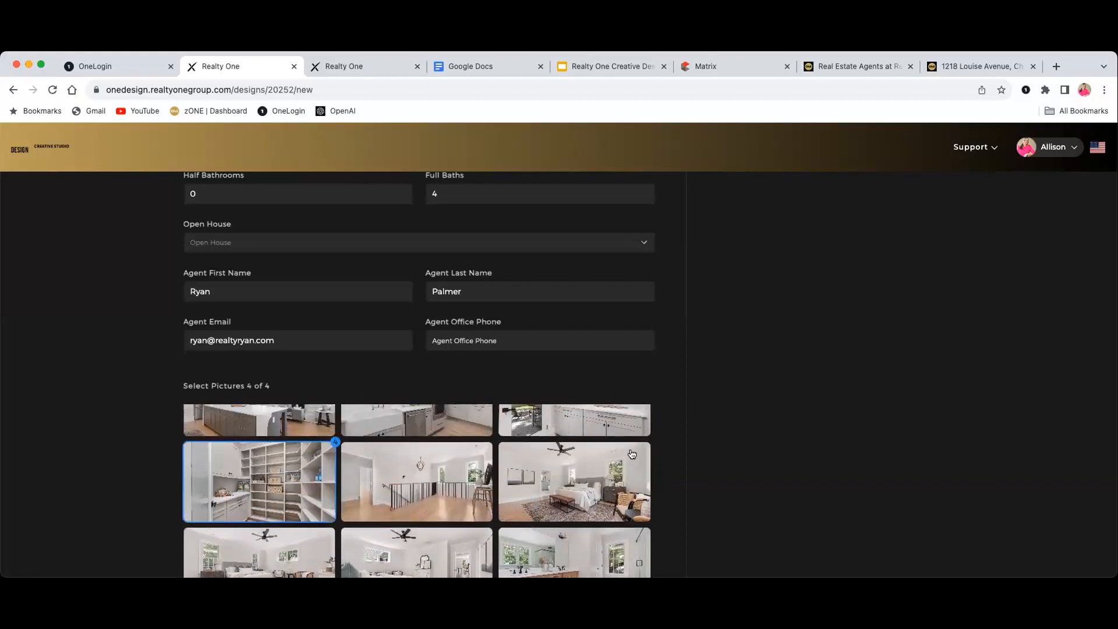
scroll(702, 449, "down", 5)
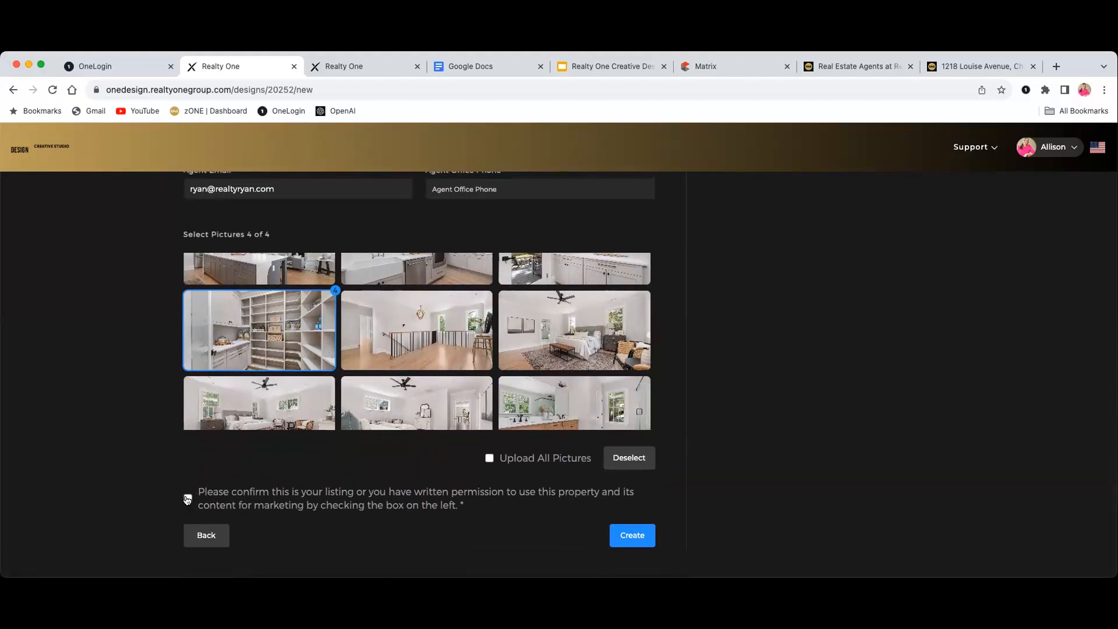
Create the design despite the long-description warning, then close the duplicate editor tab
left_click(640, 535)
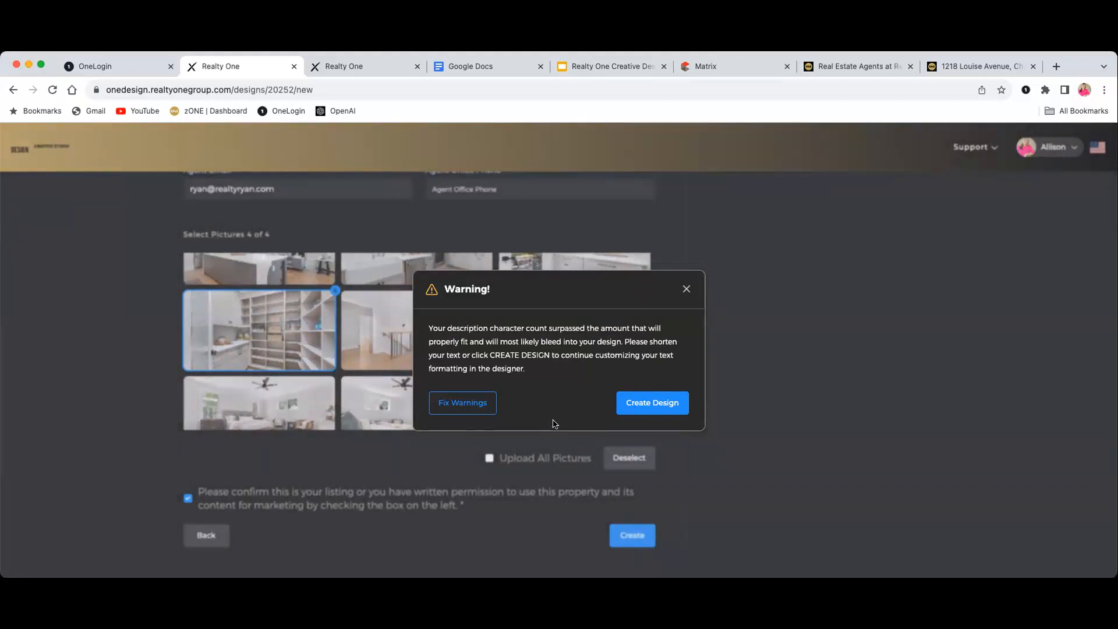
left_click(643, 404)
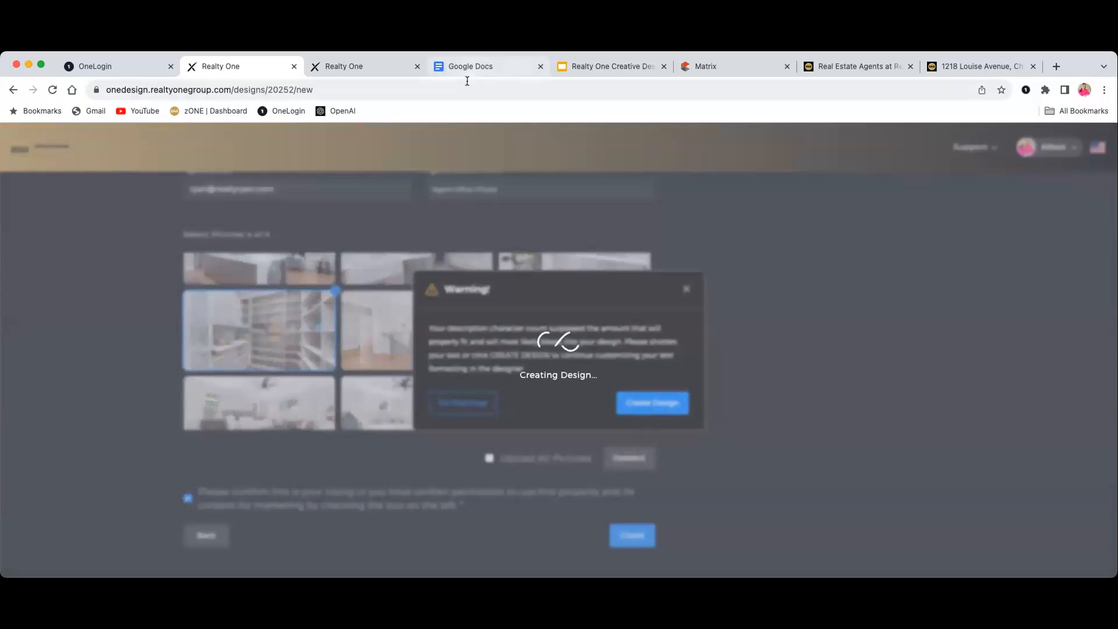
left_click(417, 66)
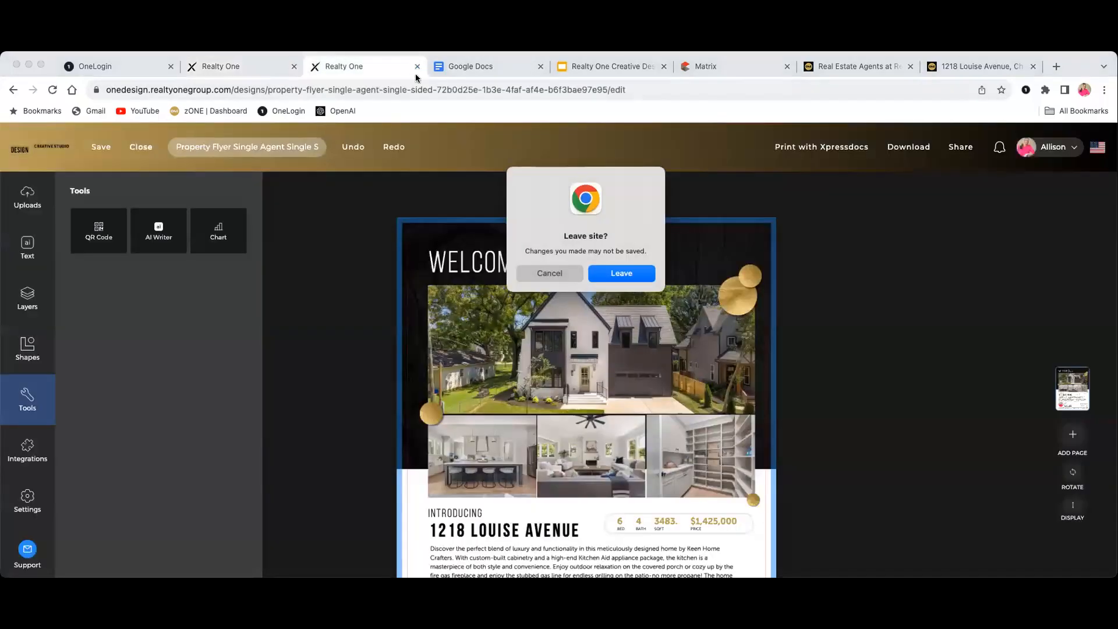
Leave the duplicate tab unsaved and return to the Realty One flyer editor
key("Return")
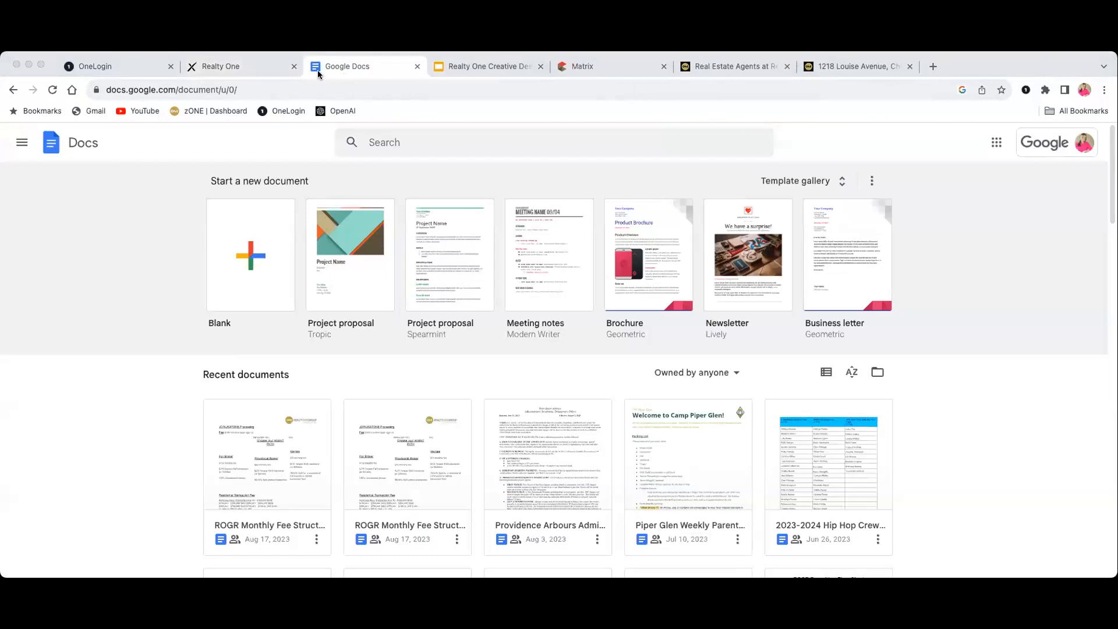
left_click(249, 65)
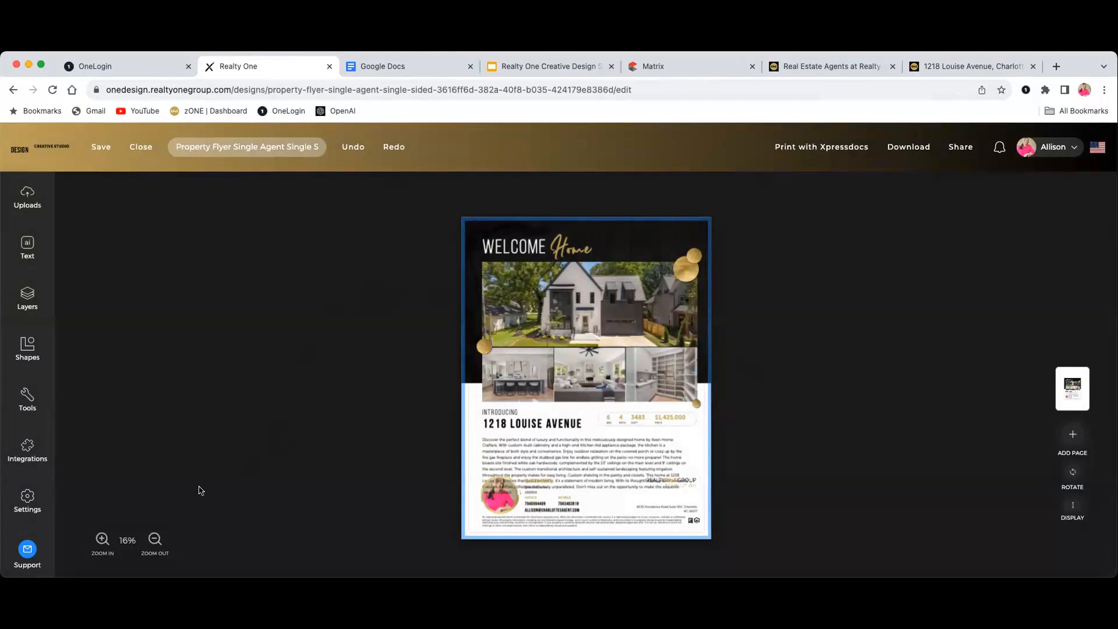
Zoom the flyer from 16% to 31% and scroll over its header, photos, description and contacts
left_click(102, 539)
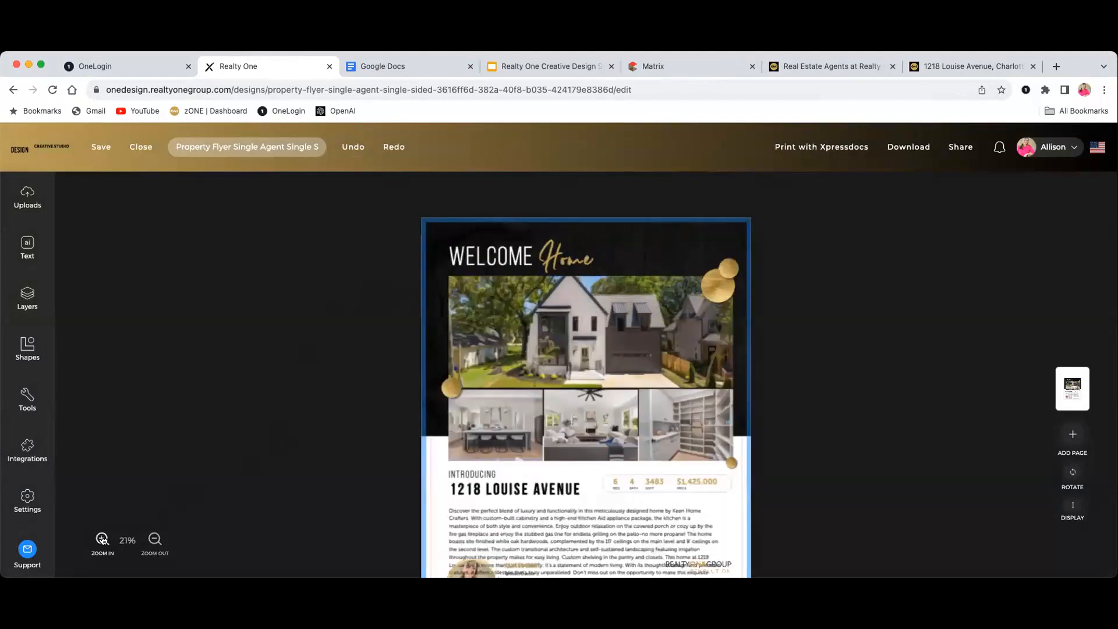
left_click(102, 539)
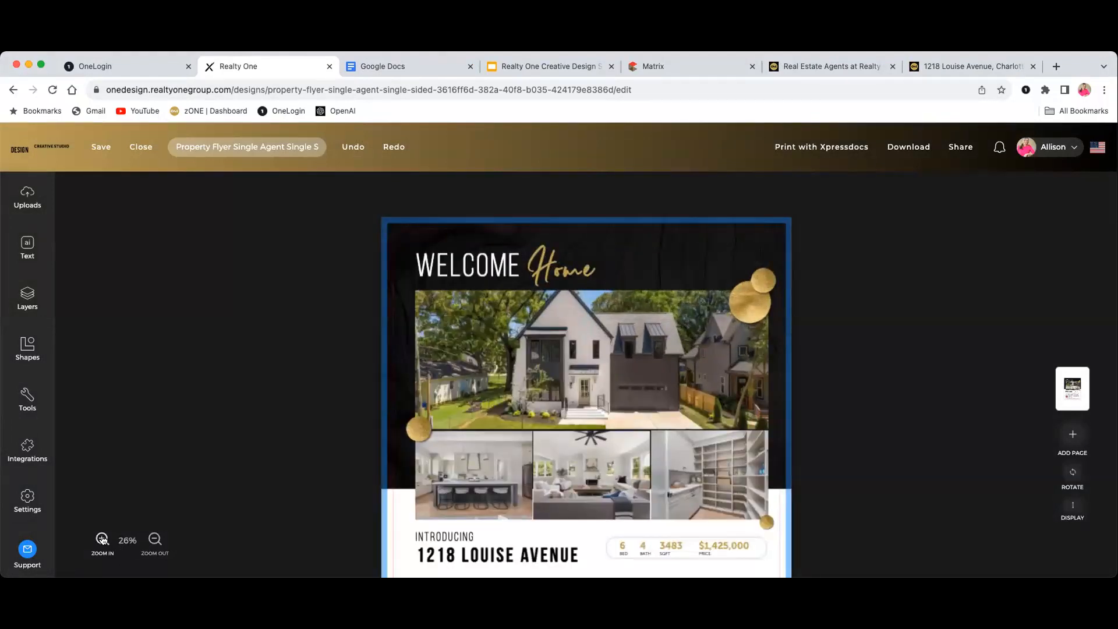
left_click(103, 539)
scroll(254, 414, "down", 2)
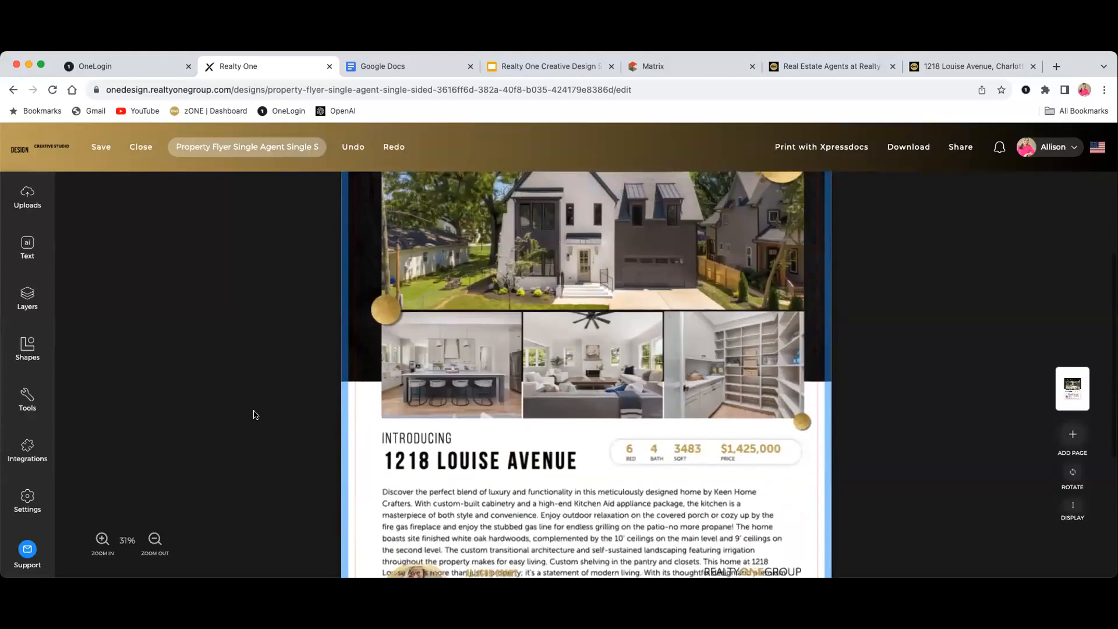
scroll(254, 415, "down", 5)
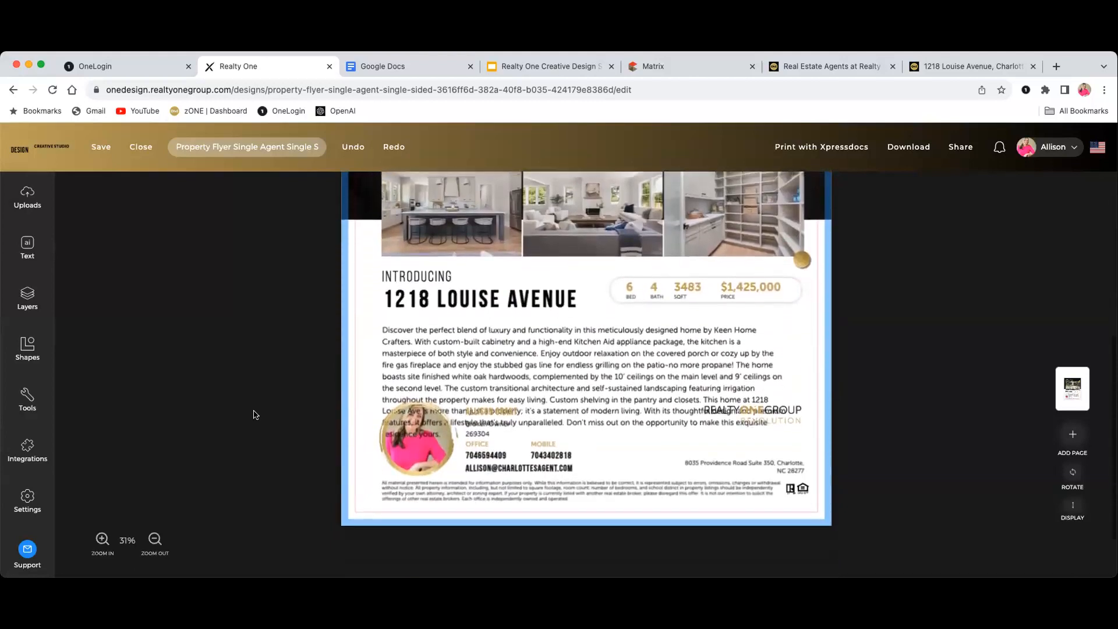
scroll(236, 405, "down", 1)
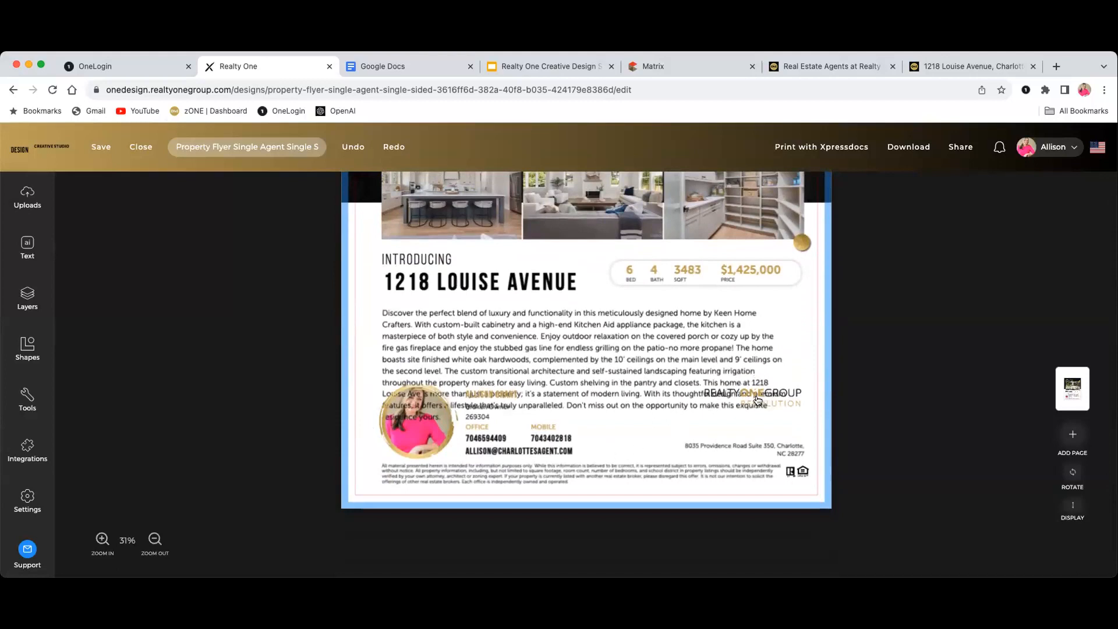
scroll(706, 424, "up", 1)
scroll(707, 424, "up", 1)
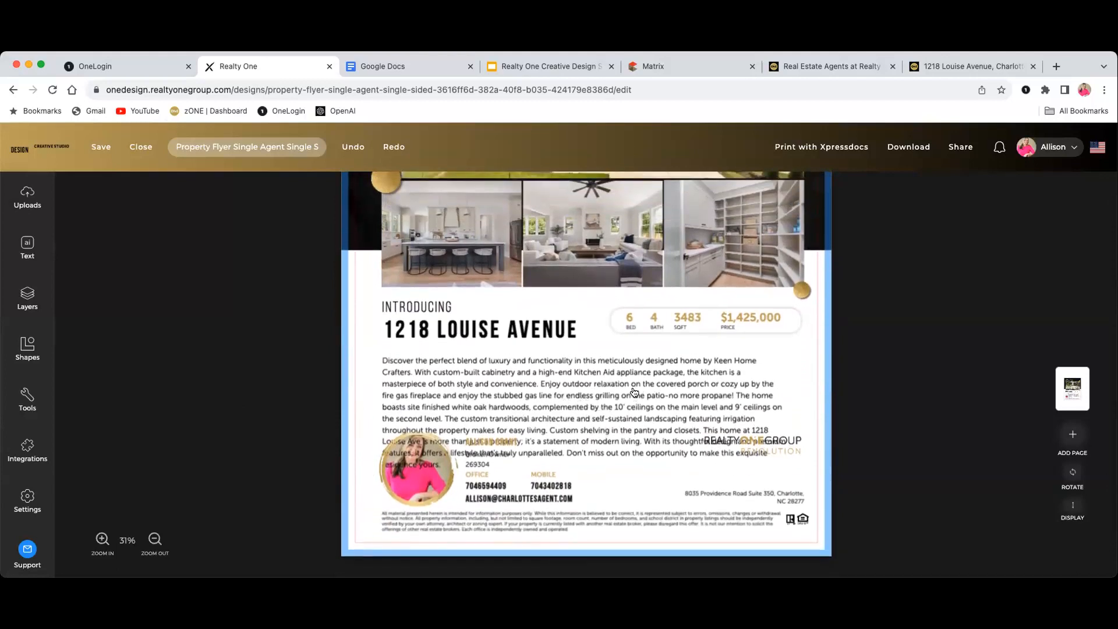
scroll(634, 392, "up", 8)
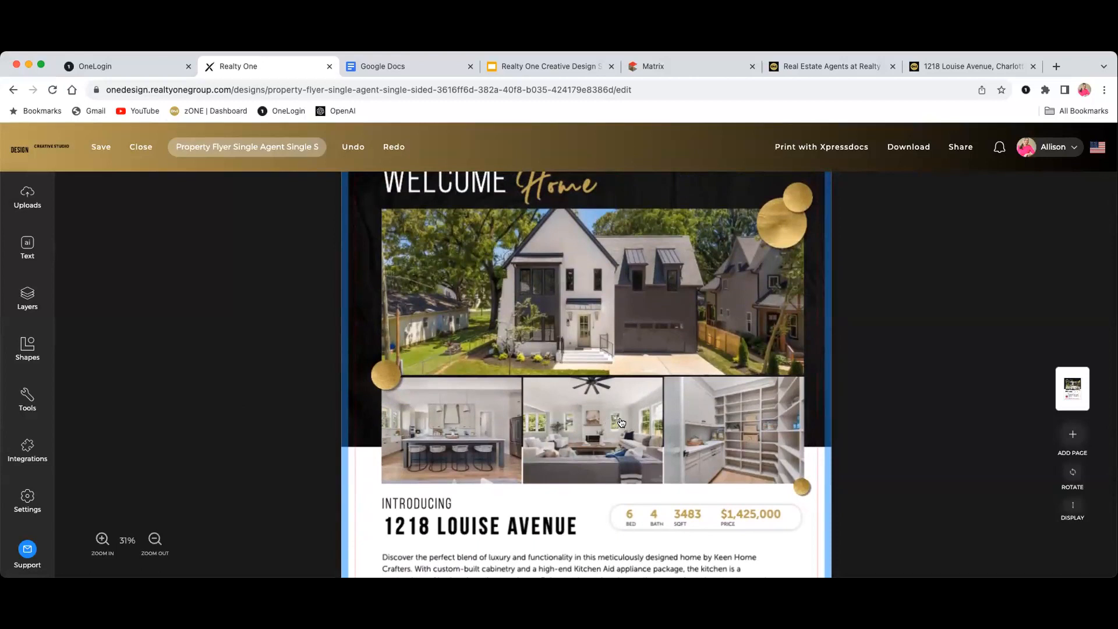
scroll(627, 425, "up", 4)
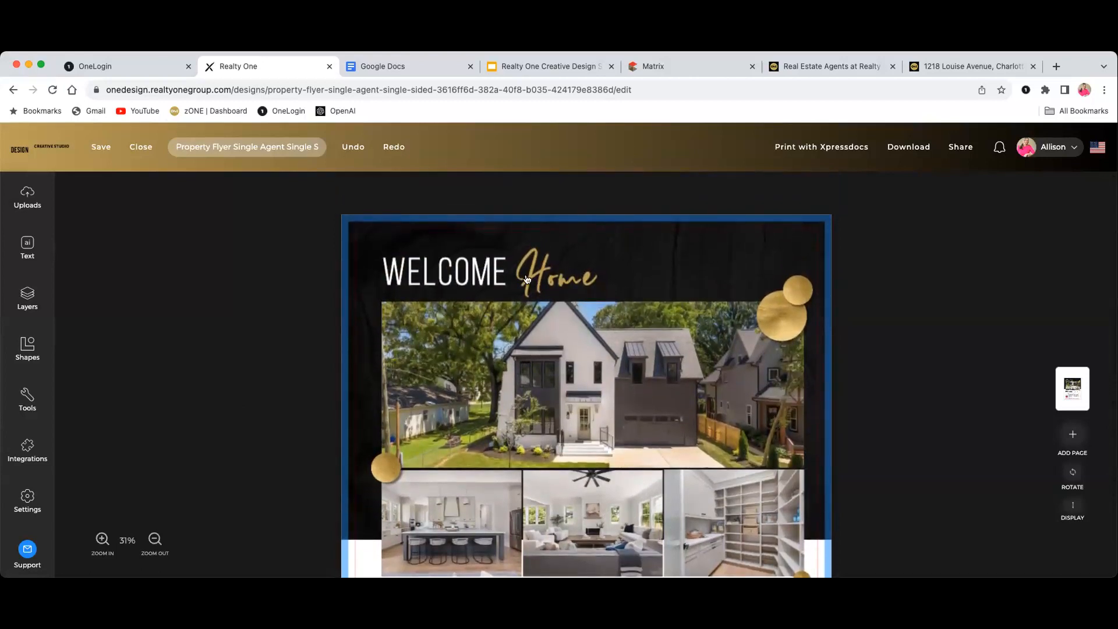
scroll(574, 339, "down", 5)
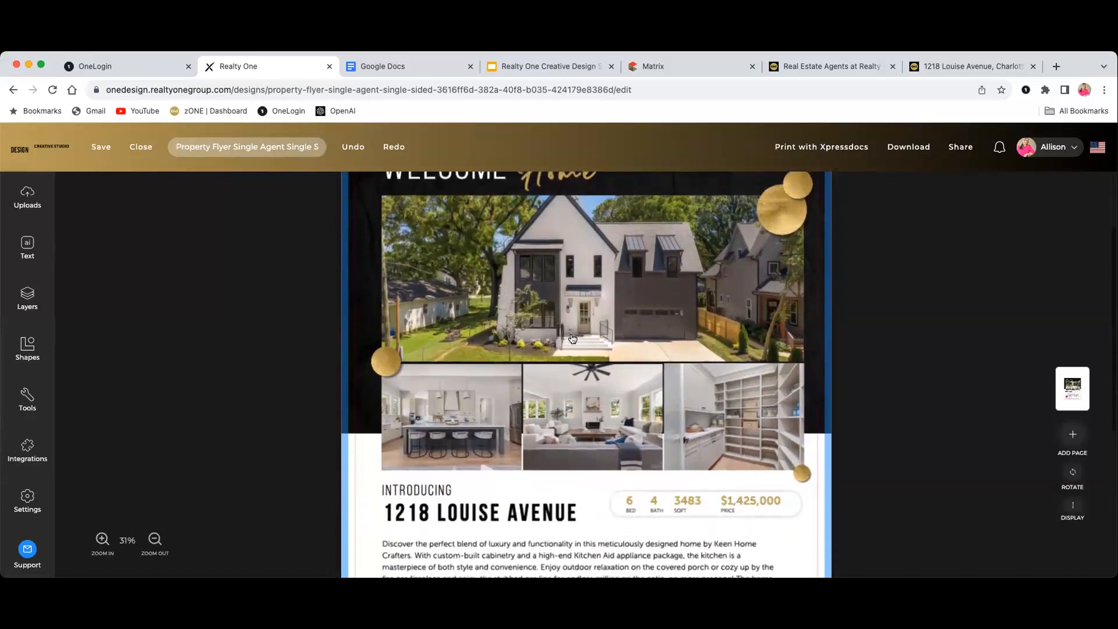
scroll(575, 340, "up", 5)
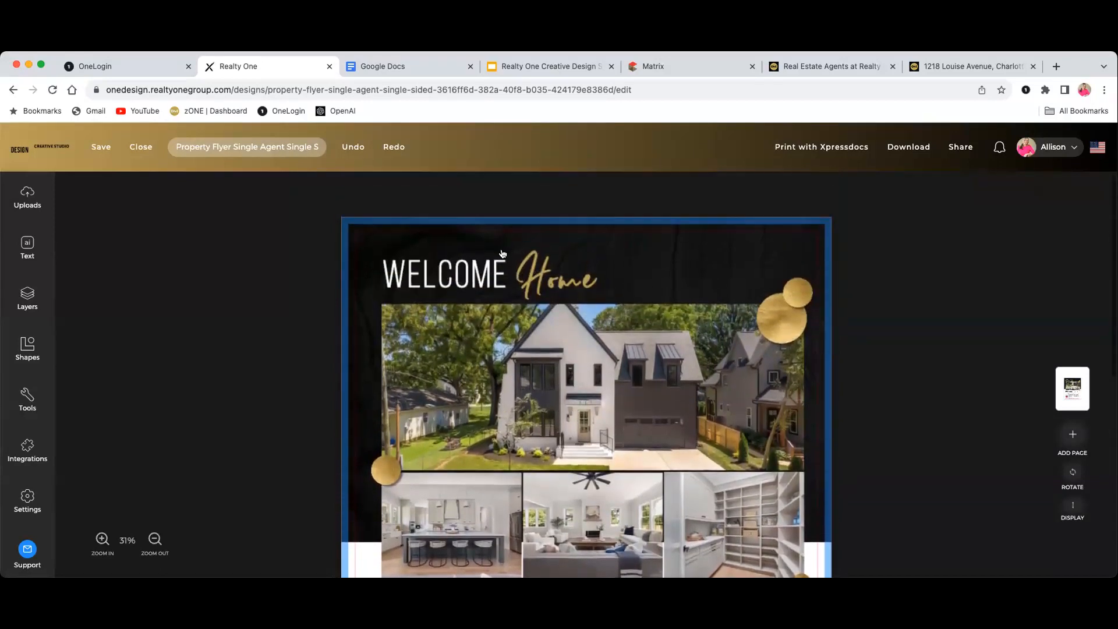
Replace the heading word WELCOME with HELLO
left_click(453, 278)
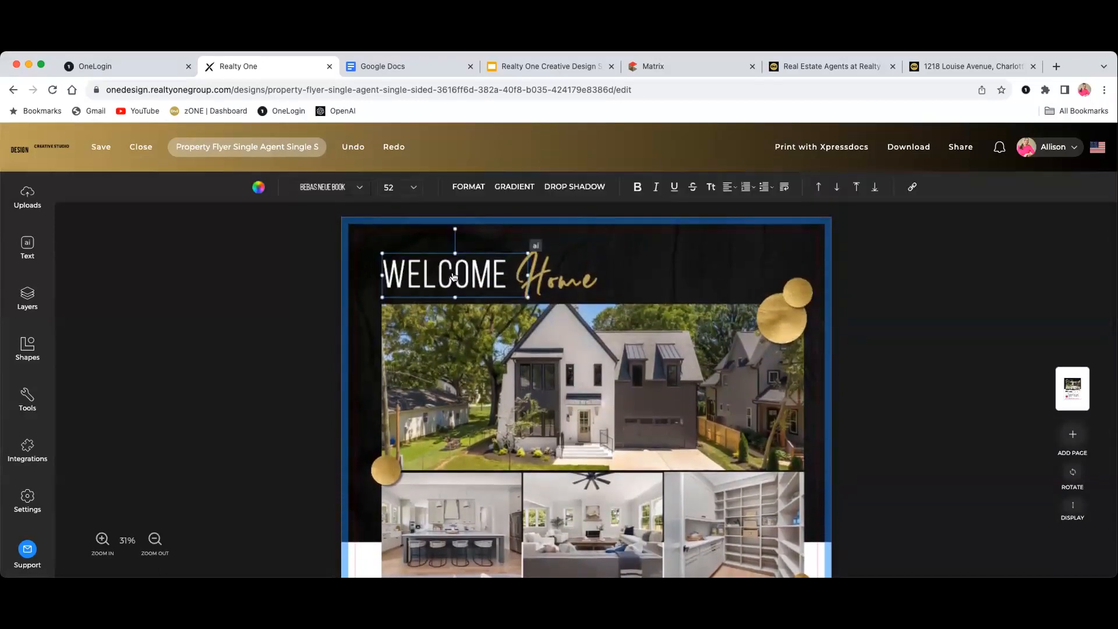
left_click(548, 276)
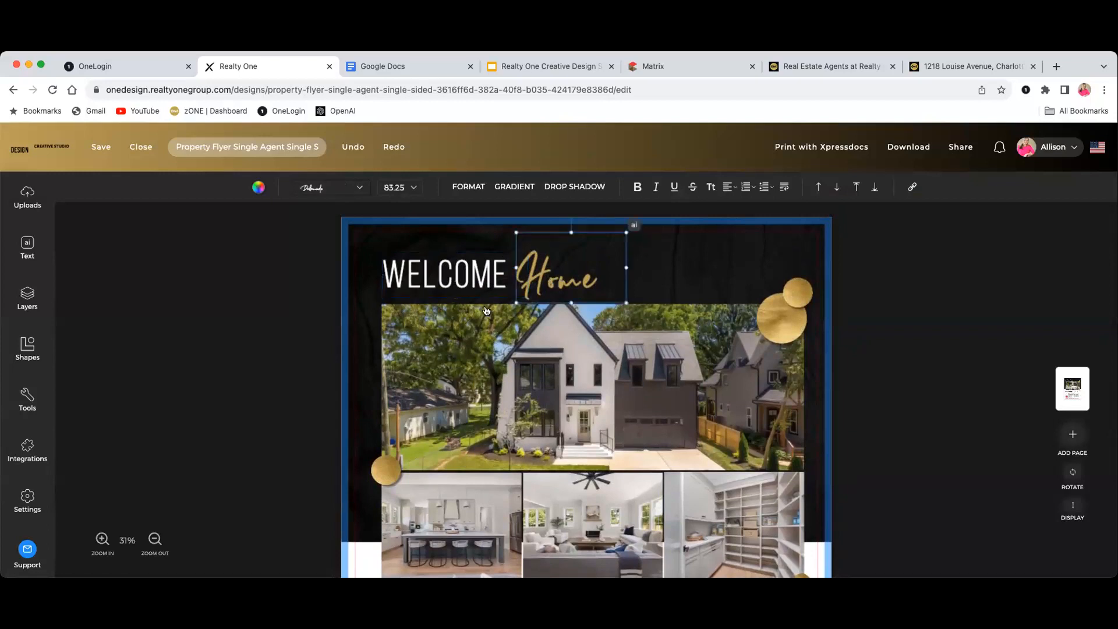
left_click(472, 275)
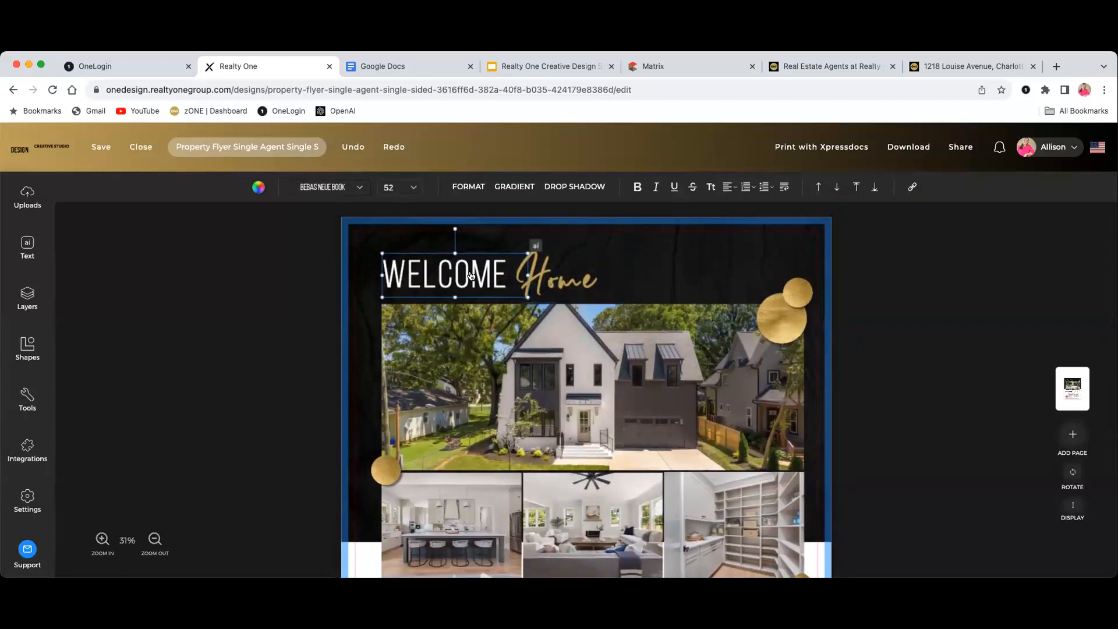
left_click(505, 273)
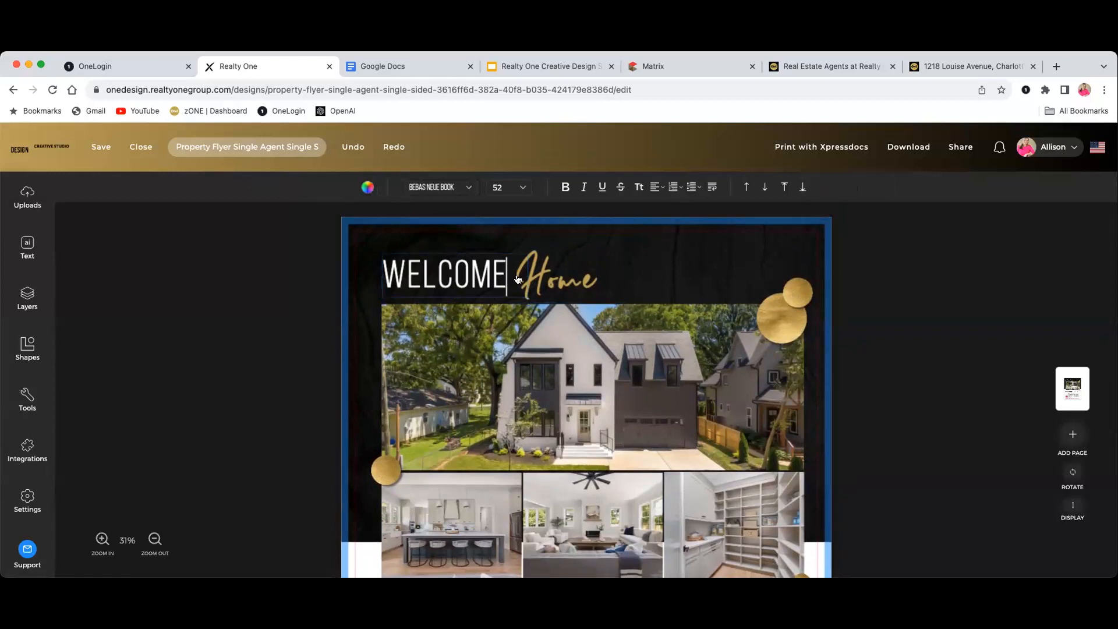
key("BackSpace")
key("BackSpace")
key("BackSpace")
key("BackSpace")
key("BackSpace")
key("BackSpace")
key("BackSpace")
type("HELLO")
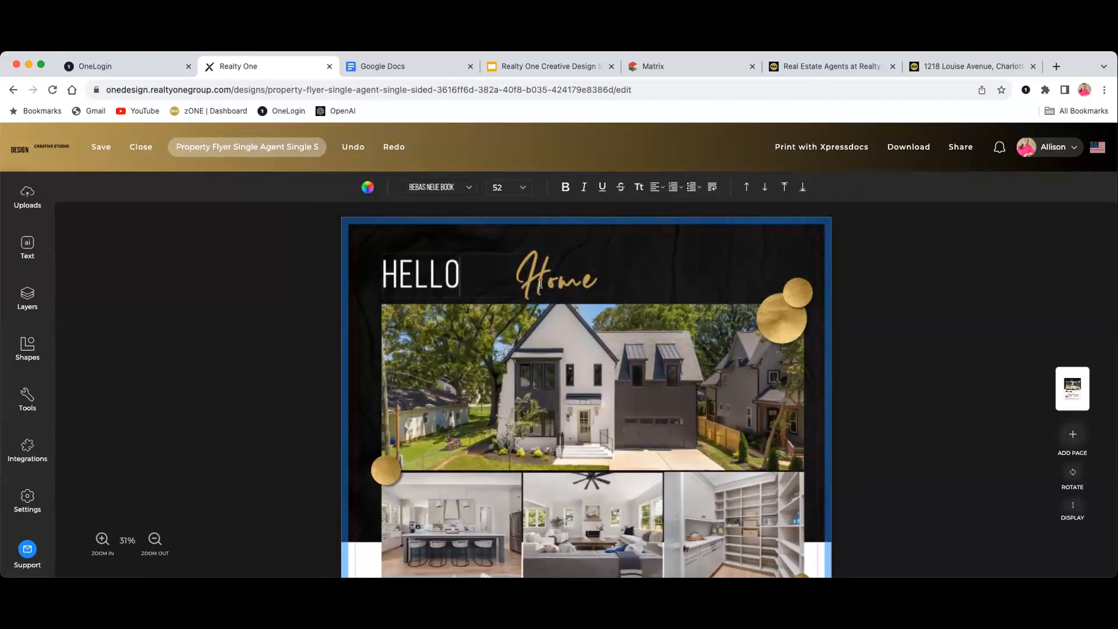
Rewrite the script word Home beside the heading as Louis Ave
left_click(575, 278)
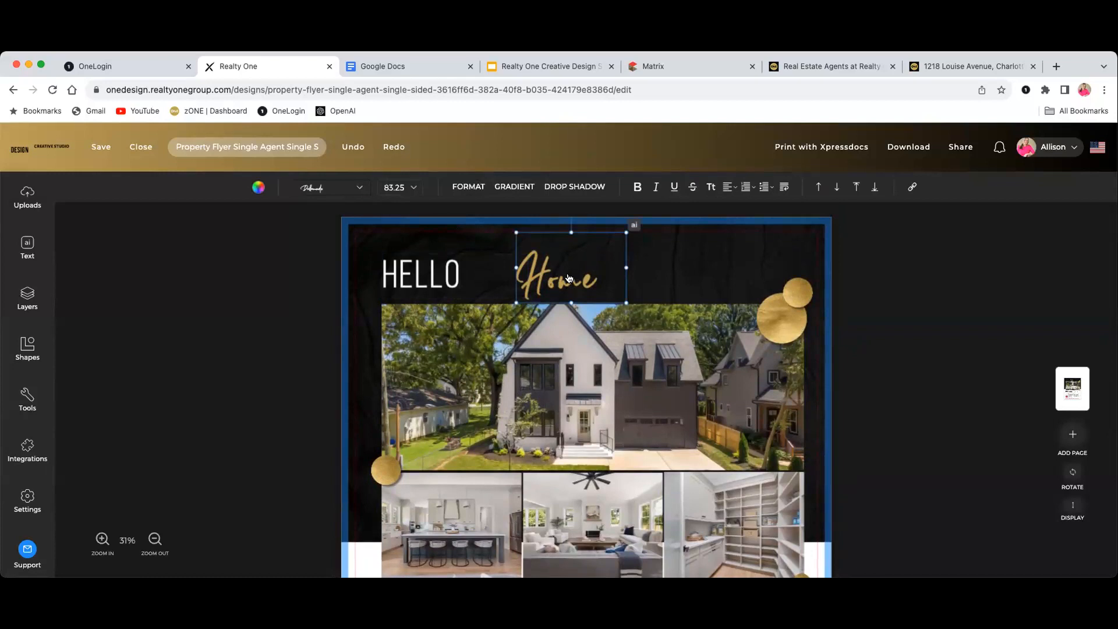
left_click(569, 276)
left_click(590, 278)
key("BackSpace")
key("BackSpace")
key("BackSpace")
key("BackSpace")
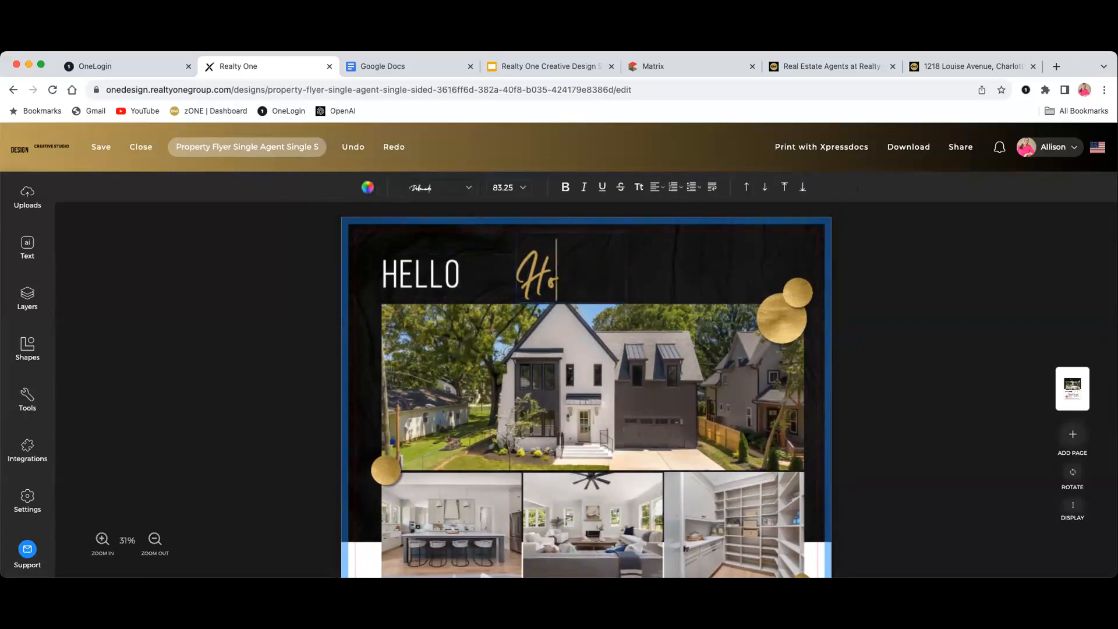
type("4")
type("is An")
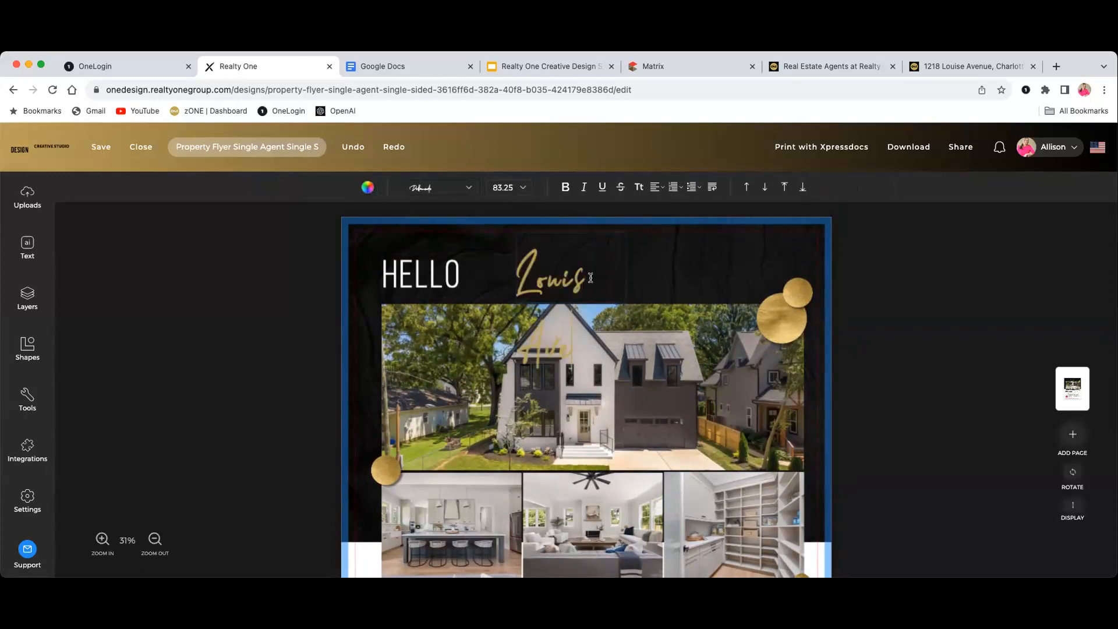
left_click(591, 266)
left_click(572, 274)
Narrow the HELLO text box and change its text back to WELCOME
left_click(442, 285)
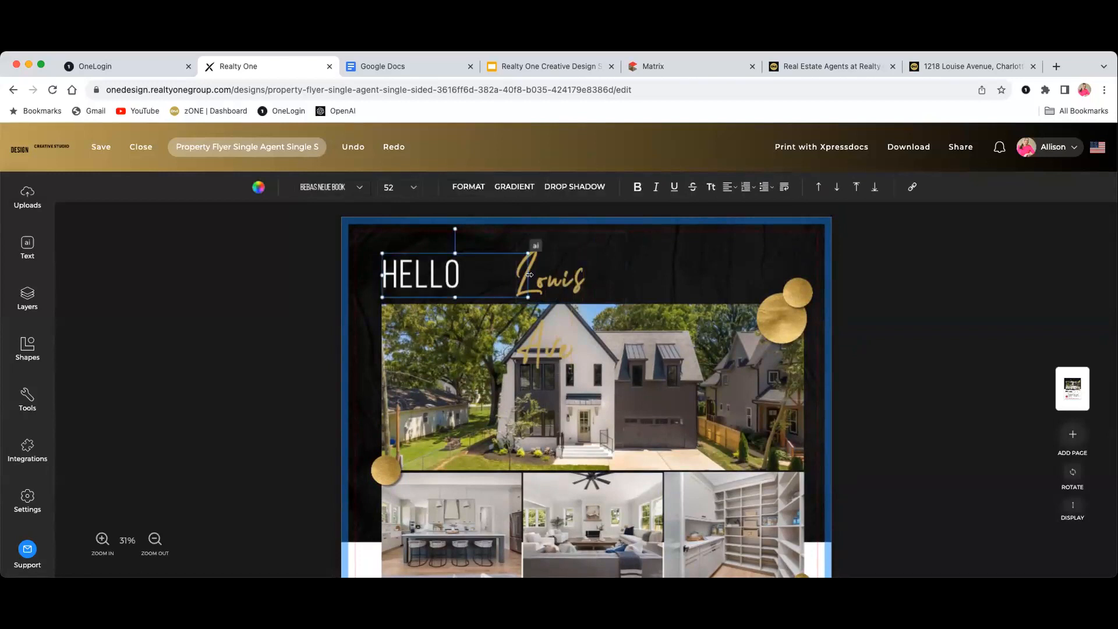
mouse_move(517, 275)
left_mouse_down()
mouse_move(484, 274)
mouse_move(529, 275)
mouse_move(497, 276)
left_mouse_up()
left_click(548, 283)
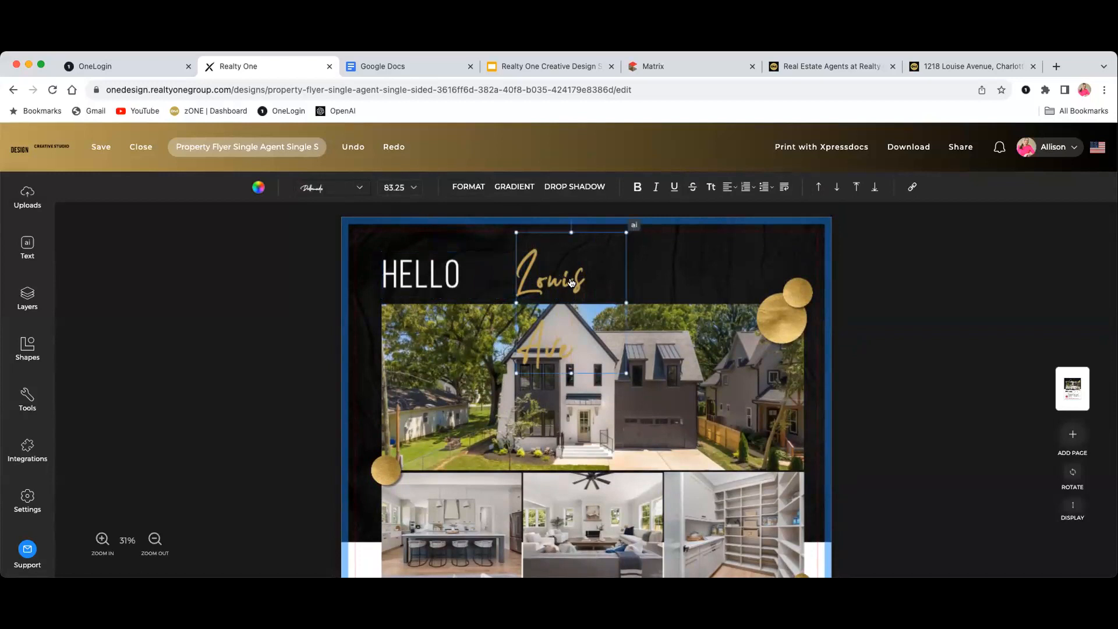
left_click(571, 283)
triple_click(560, 279)
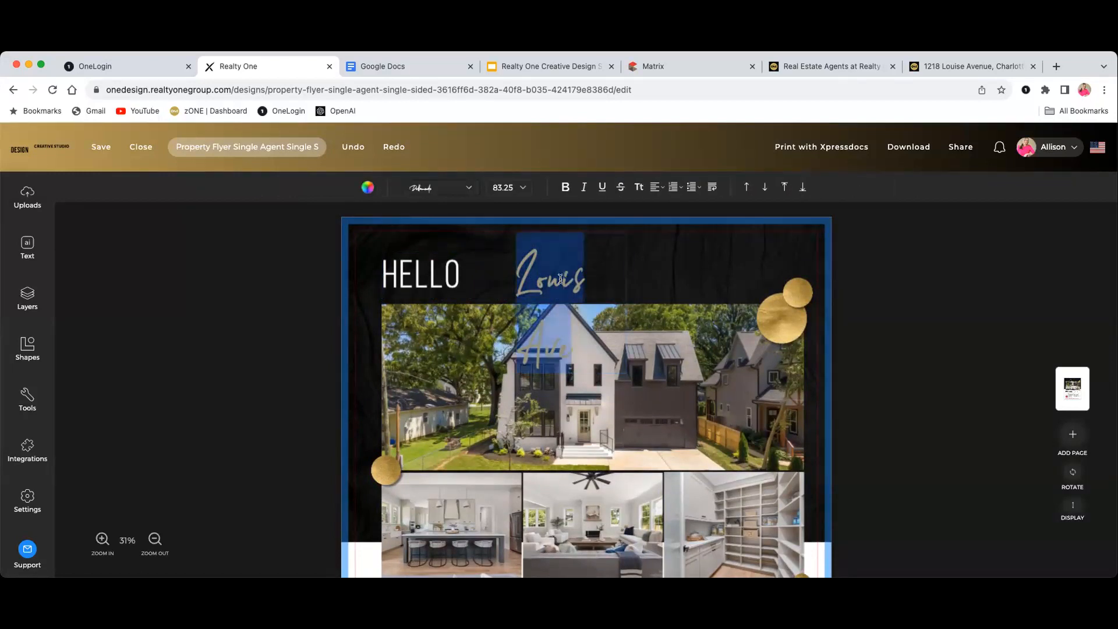
left_click(560, 278)
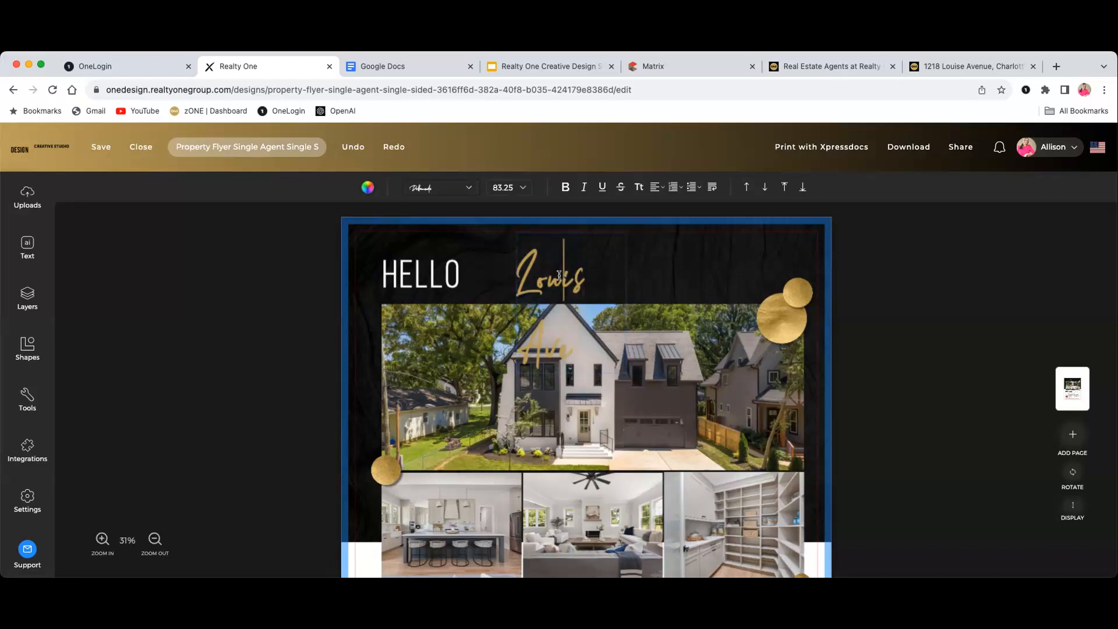
left_click(454, 277)
left_click(446, 270)
key("BackSpace")
key("BackSpace")
key("BackSpace")
key("BackSpace")
key("BackSpace")
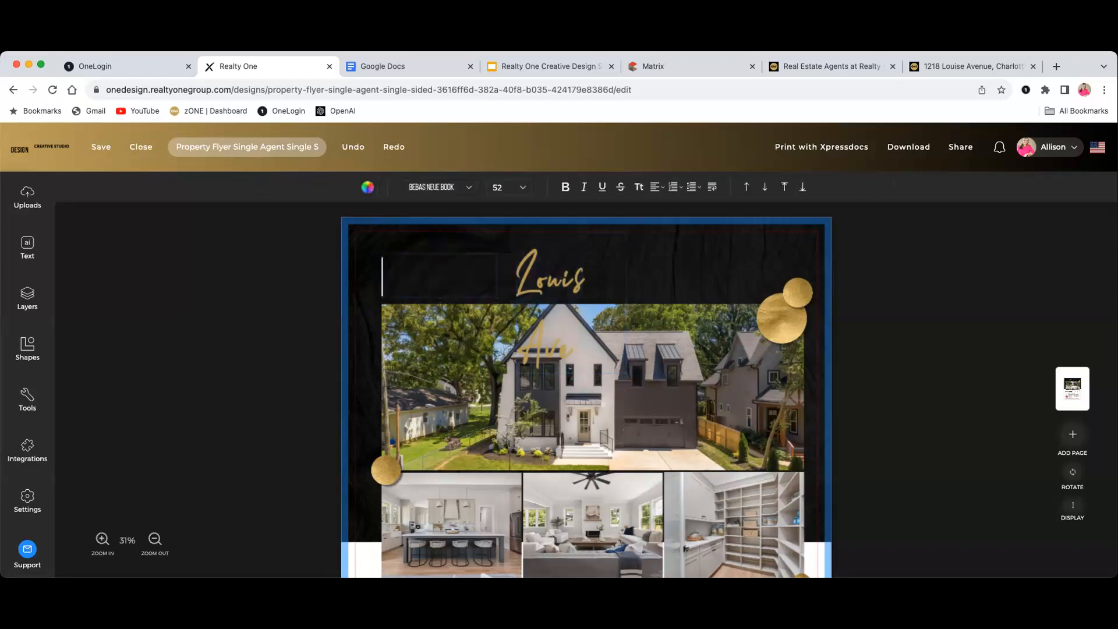
type("WELCOME")
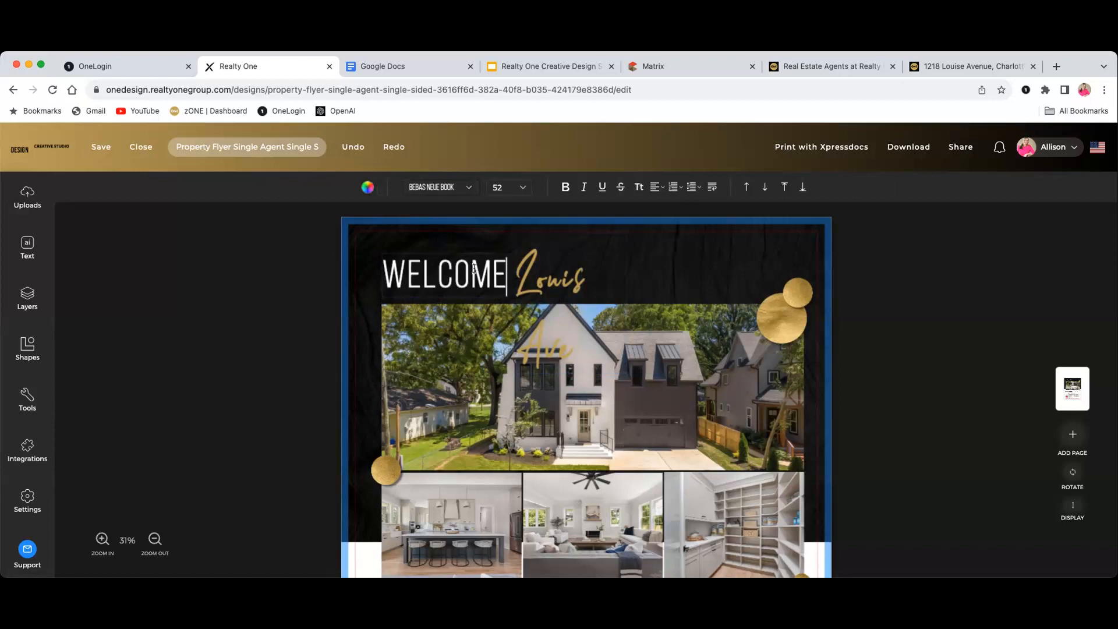
Replace the script words Louis Ave with Home
left_click(527, 280)
left_click(538, 282)
left_click(581, 279)
key("BackSpace")
key("BackSpace")
key("BackSpace")
key("BackSpace")
key("BackSpace")
key("BackSpace")
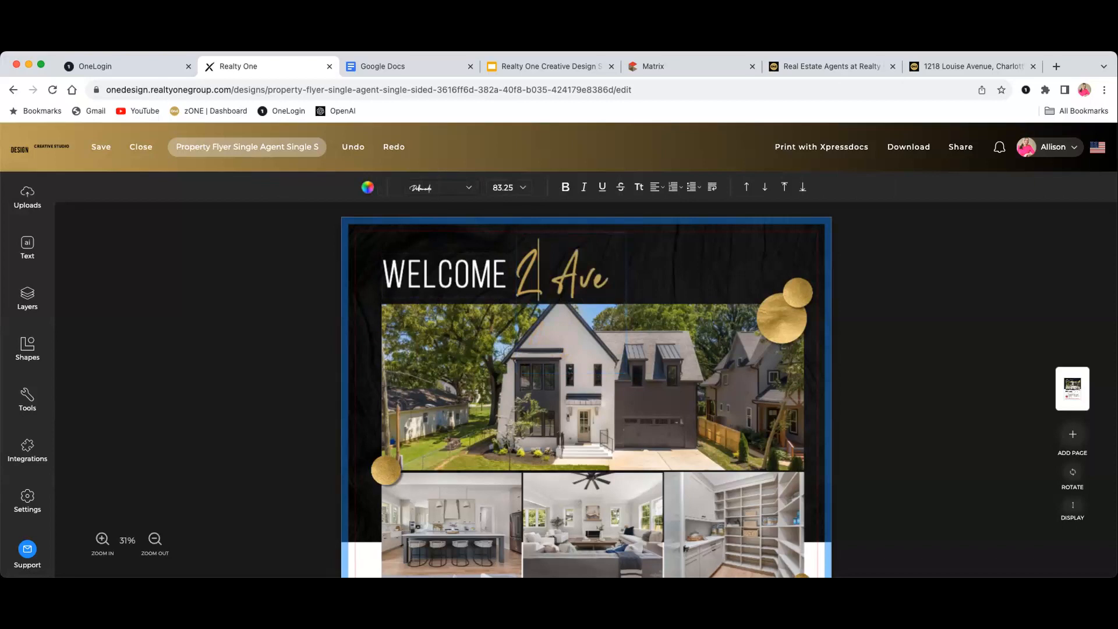
left_click(584, 277)
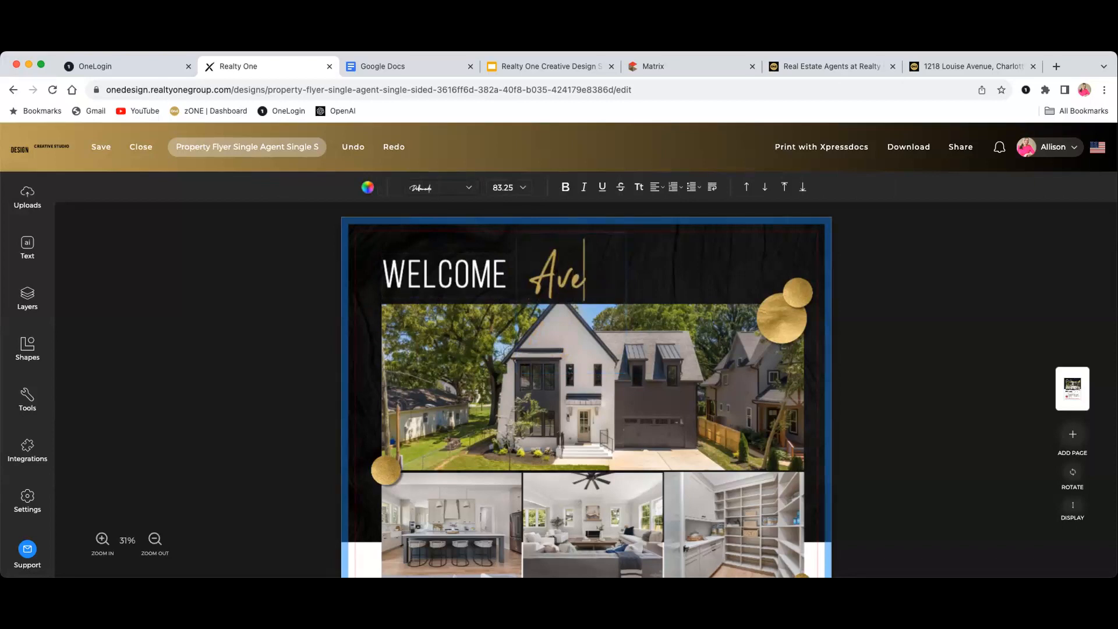
key("BackSpace")
key("BackSpace")
key("BackSpace")
type("Home")
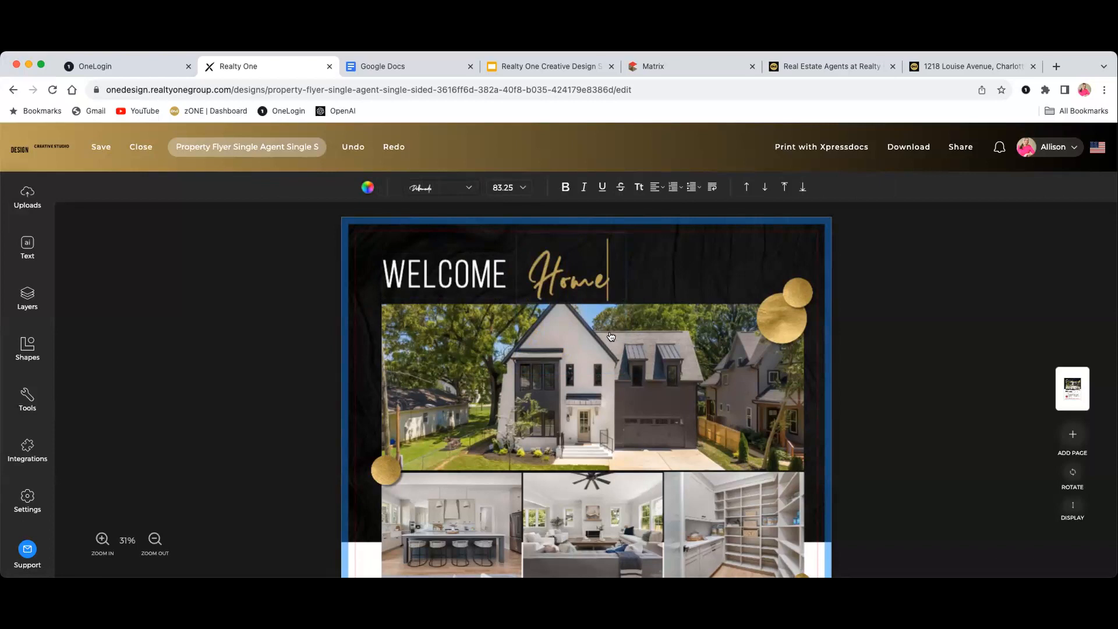
scroll(611, 337, "down", 1)
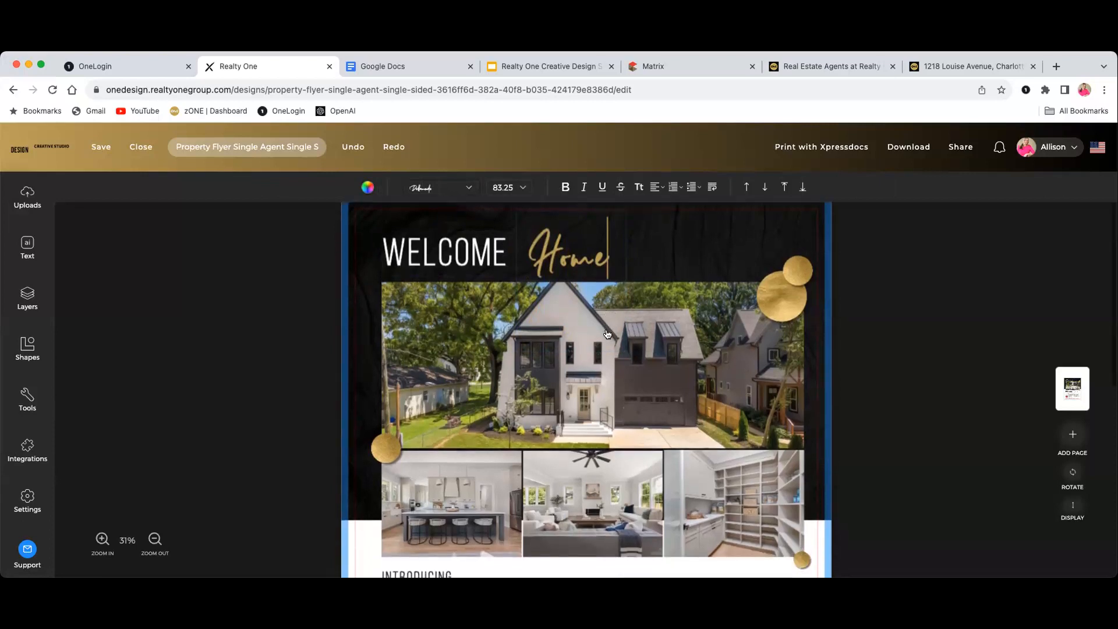
scroll(613, 321, "down", 2)
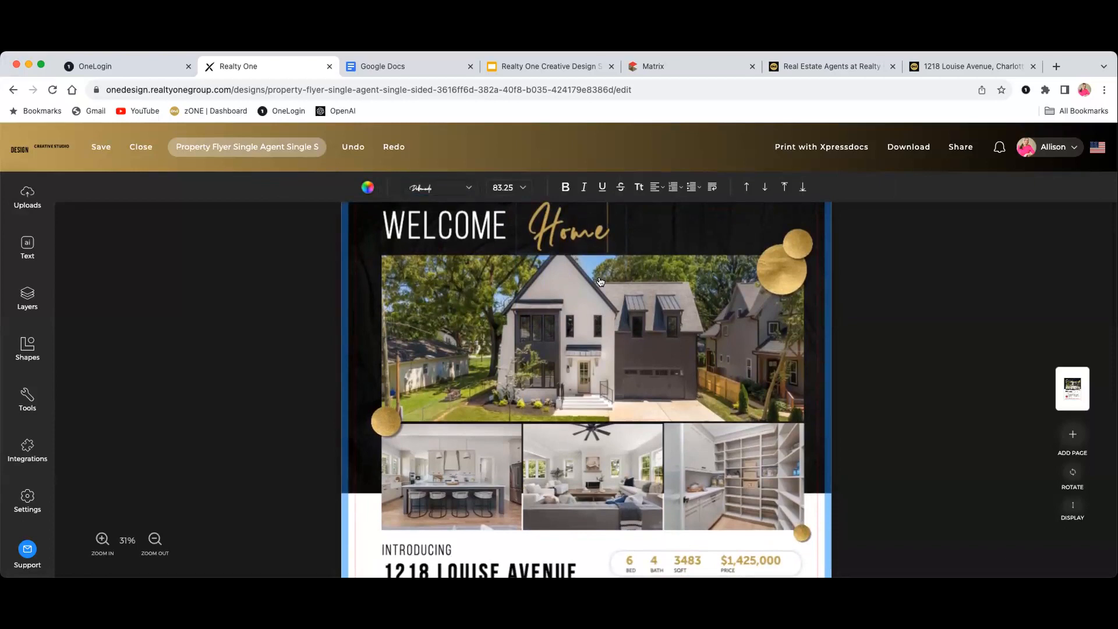
scroll(601, 282, "up", 3)
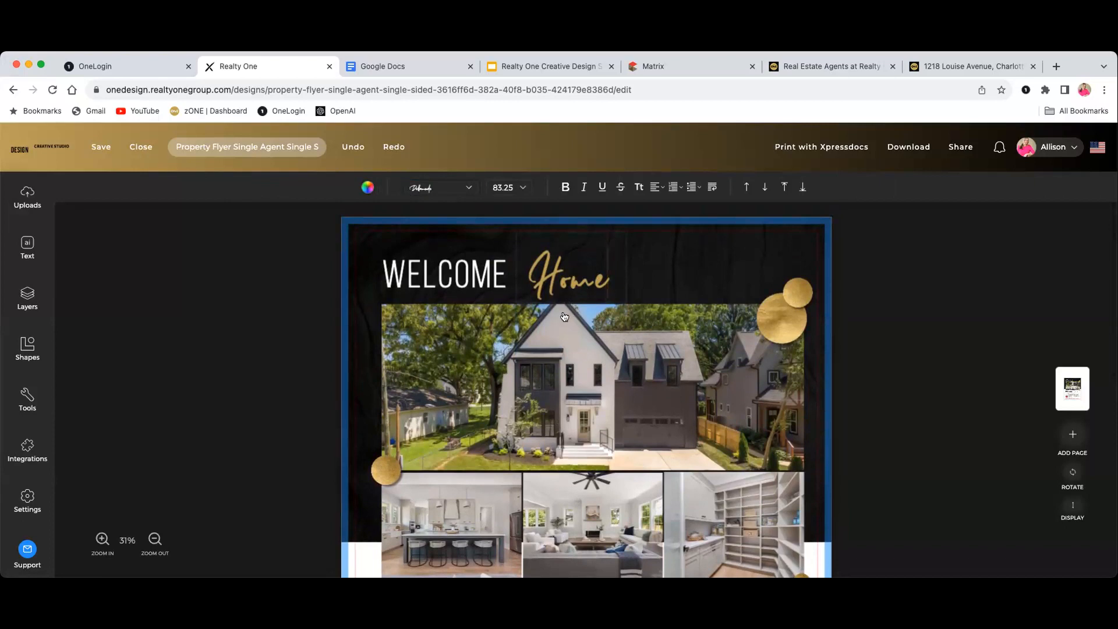
scroll(837, 336, "down", 2)
scroll(837, 337, "down", 4)
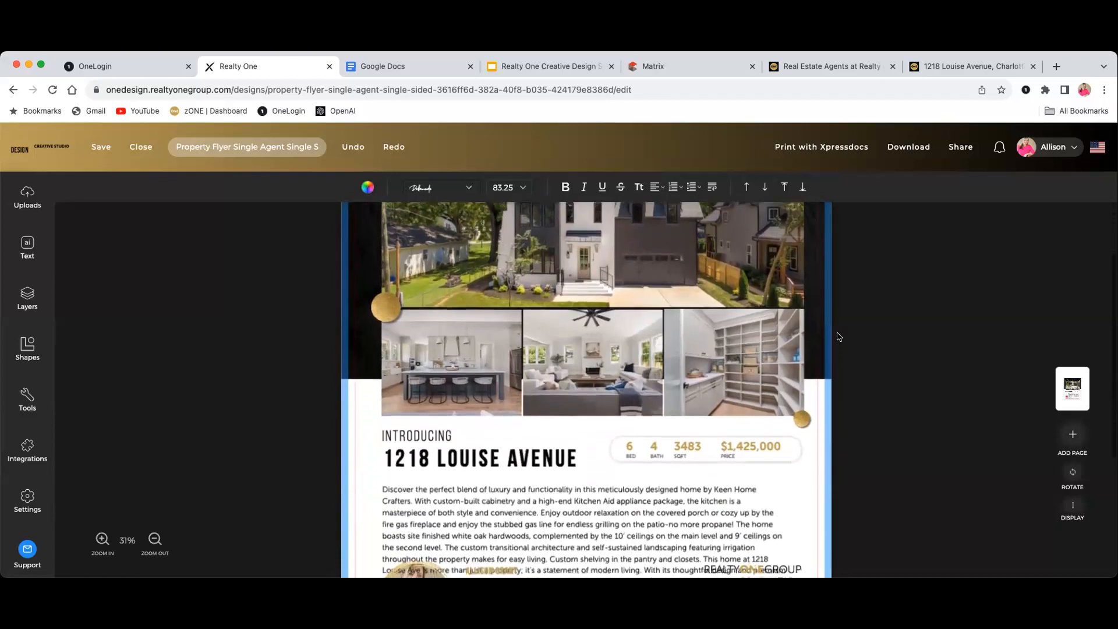
scroll(837, 337, "down", 5)
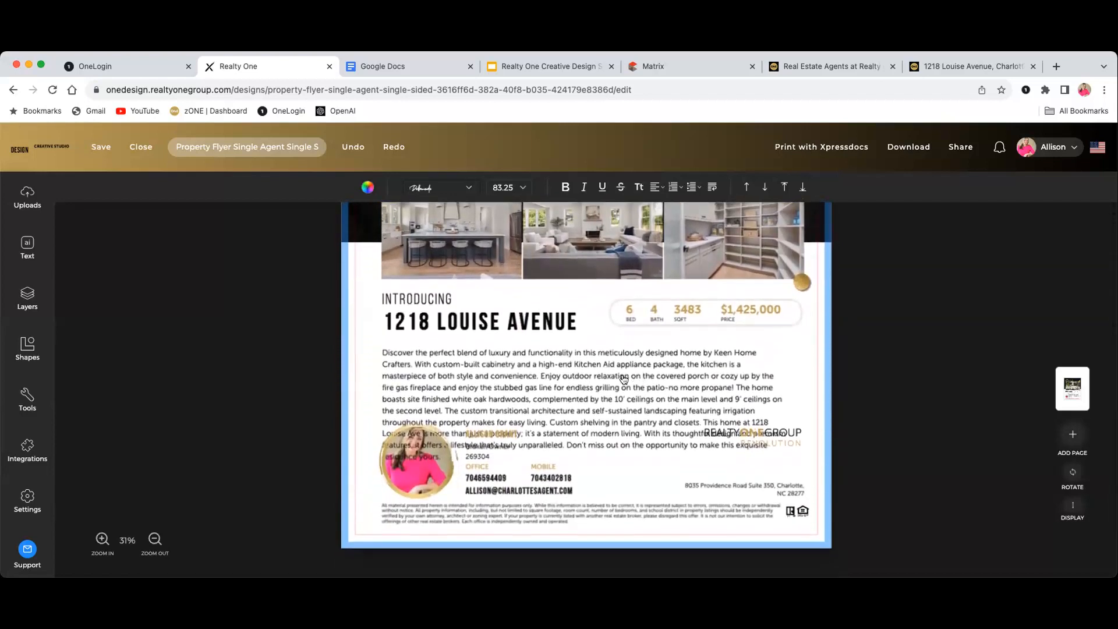
Move the description text box slightly upward on the flyer
left_click(621, 378)
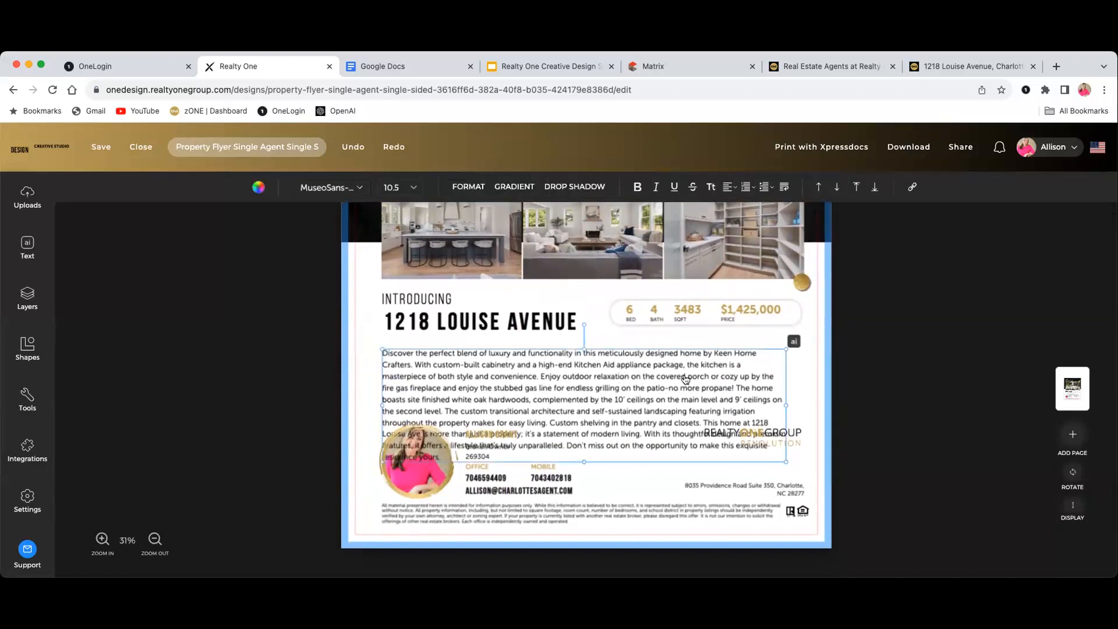
left_click(683, 376)
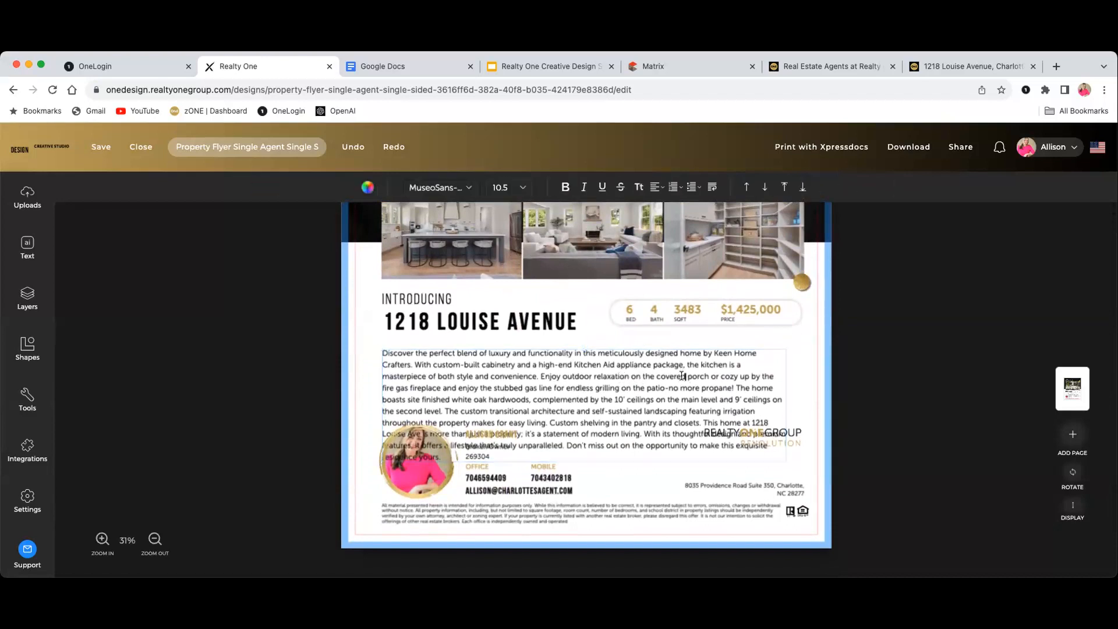
left_click(613, 374)
left_click_drag(613, 375, 617, 328)
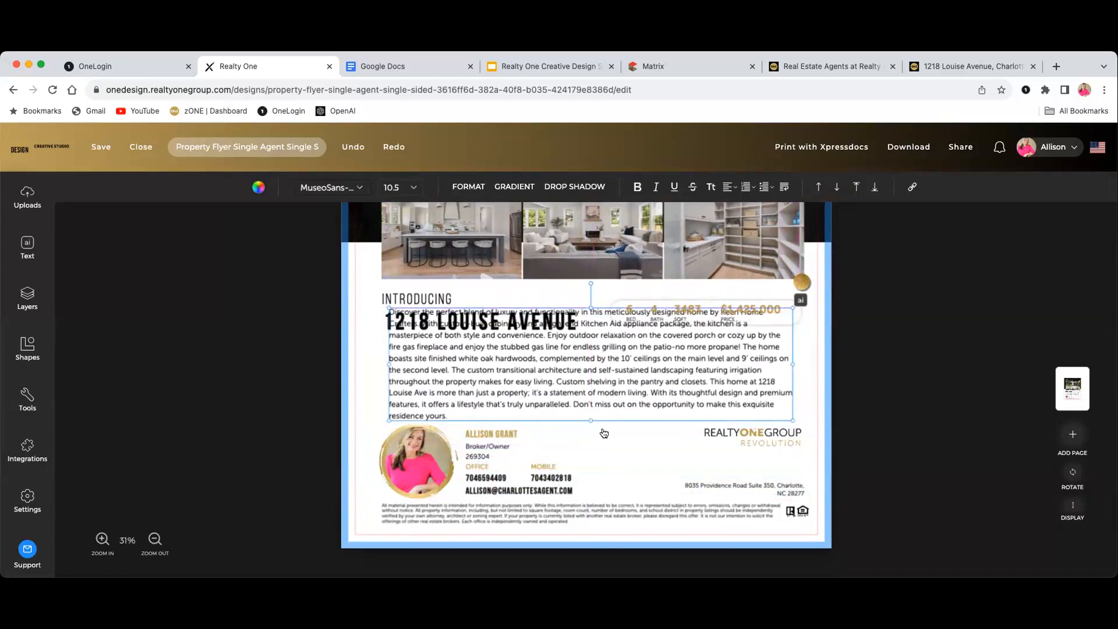
Delete the description's closing sentences from 'This home at 1218' to the end
left_click(453, 414)
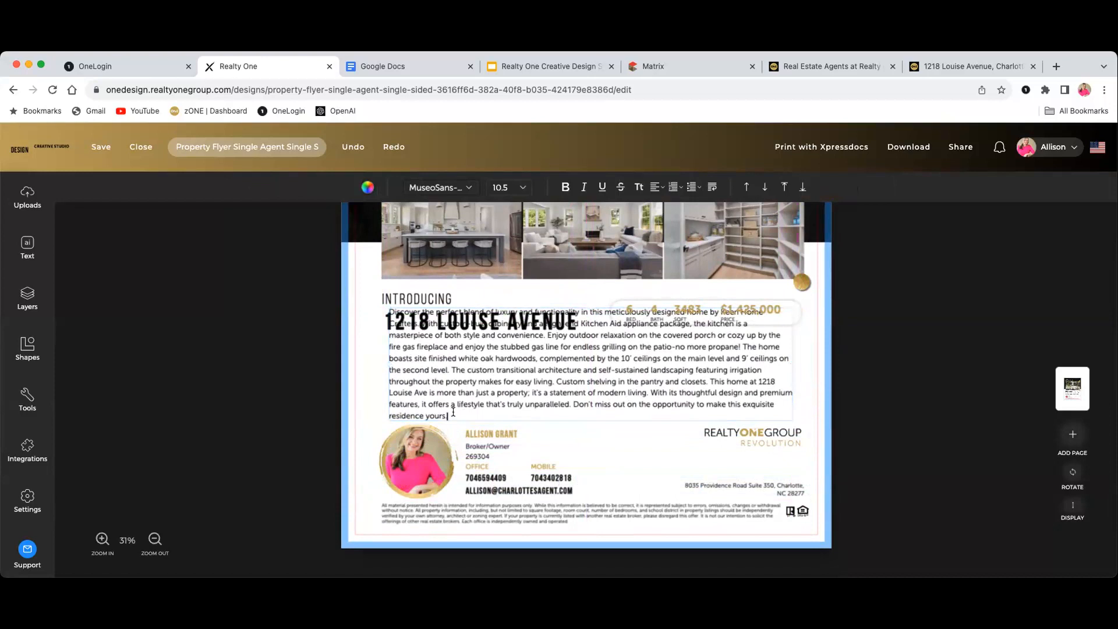
left_click_drag(454, 412, 709, 384)
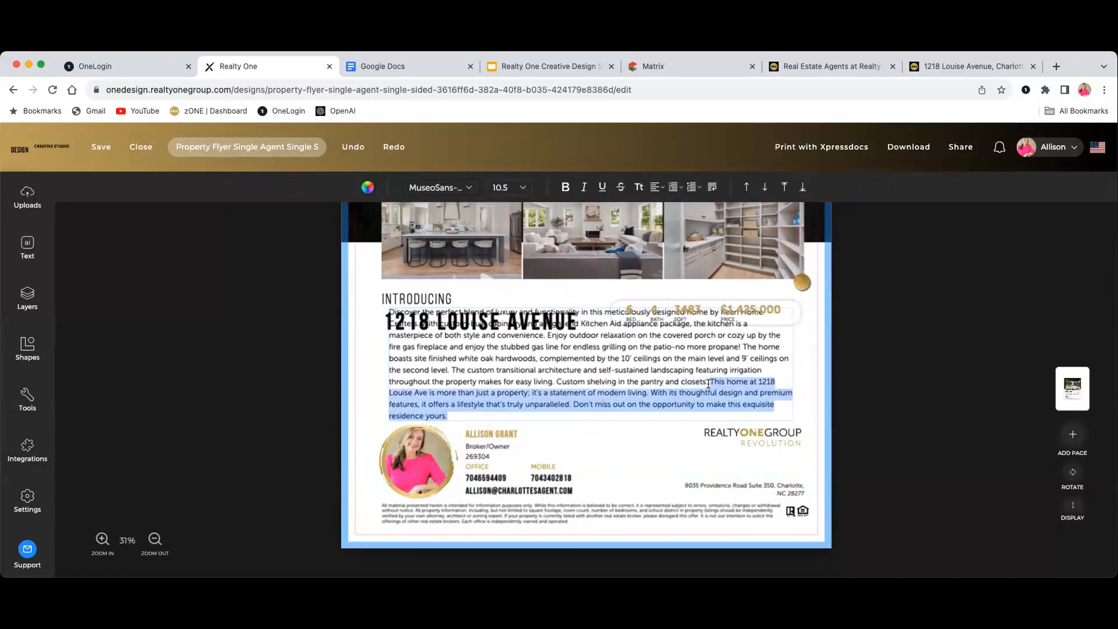
key("BackSpace")
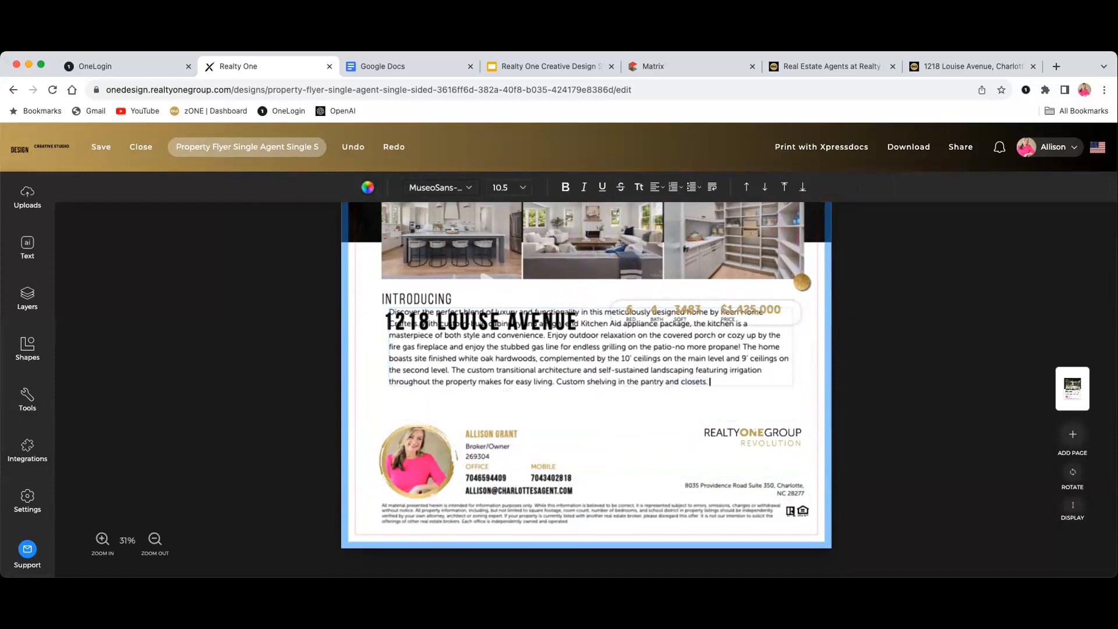
left_click(626, 410)
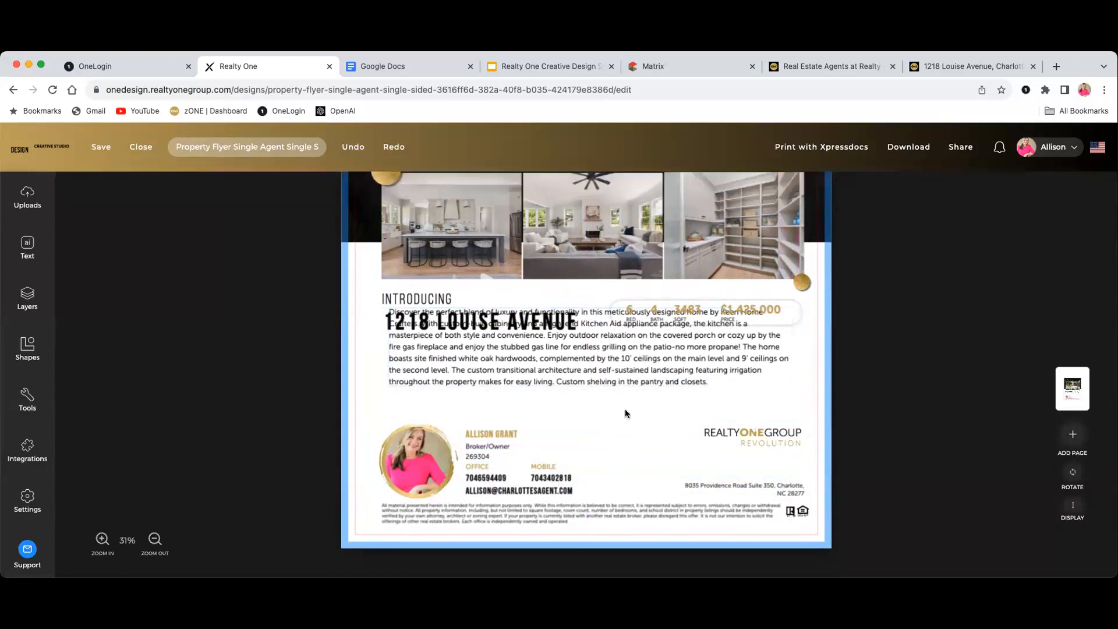
left_click(617, 358)
left_click_drag(617, 358, 610, 382)
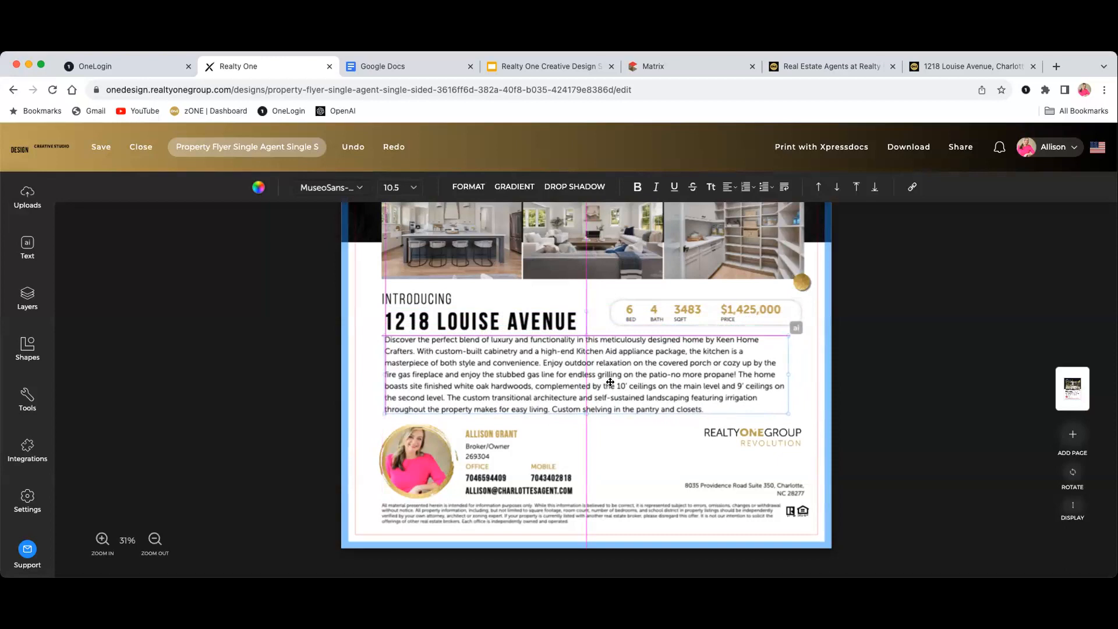
left_click_drag(610, 382, 610, 382)
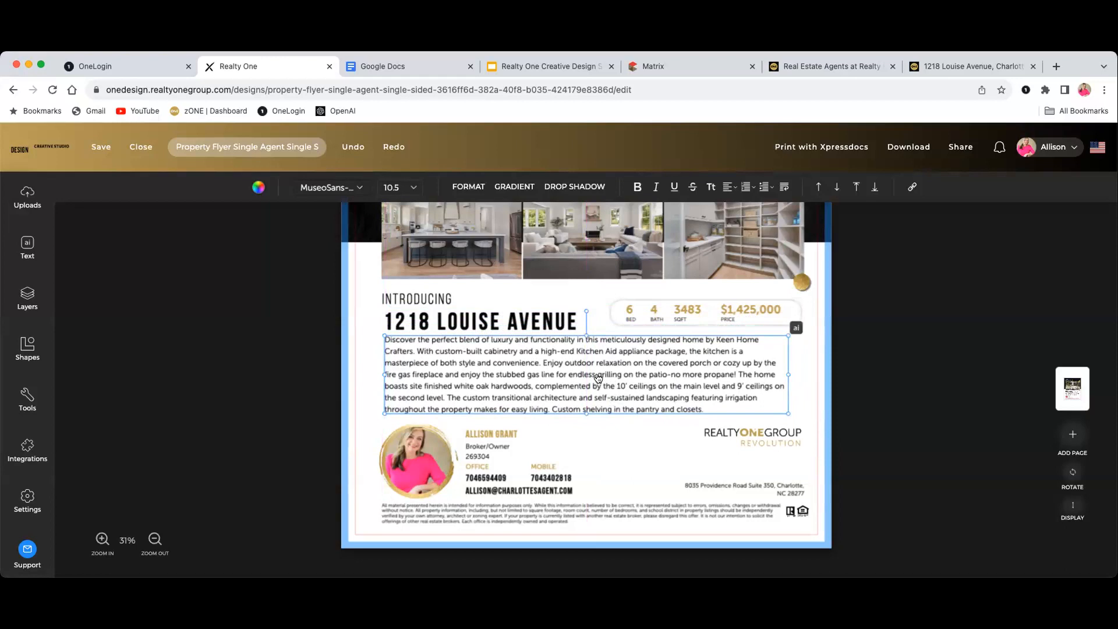
left_click_drag(591, 374, 592, 374)
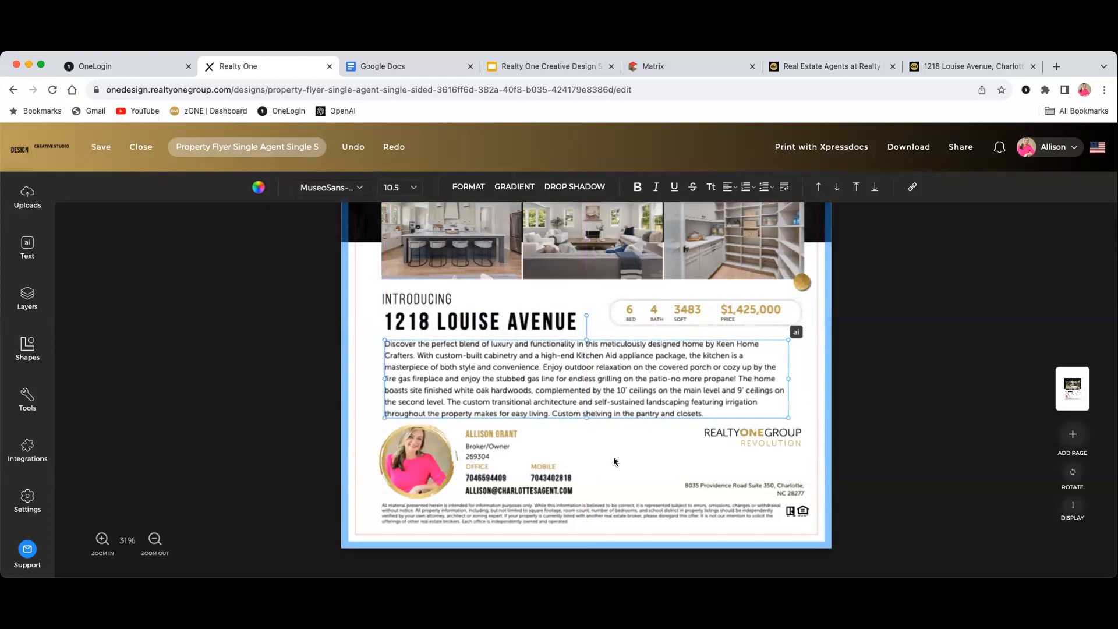
scroll(625, 475, "down", 1)
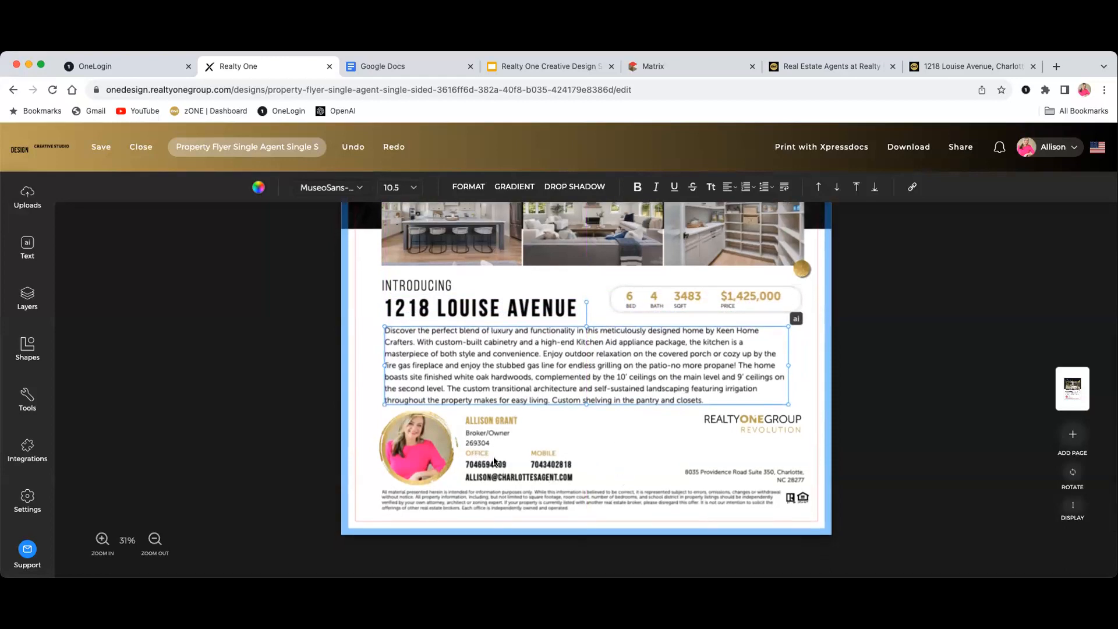
left_click(494, 462)
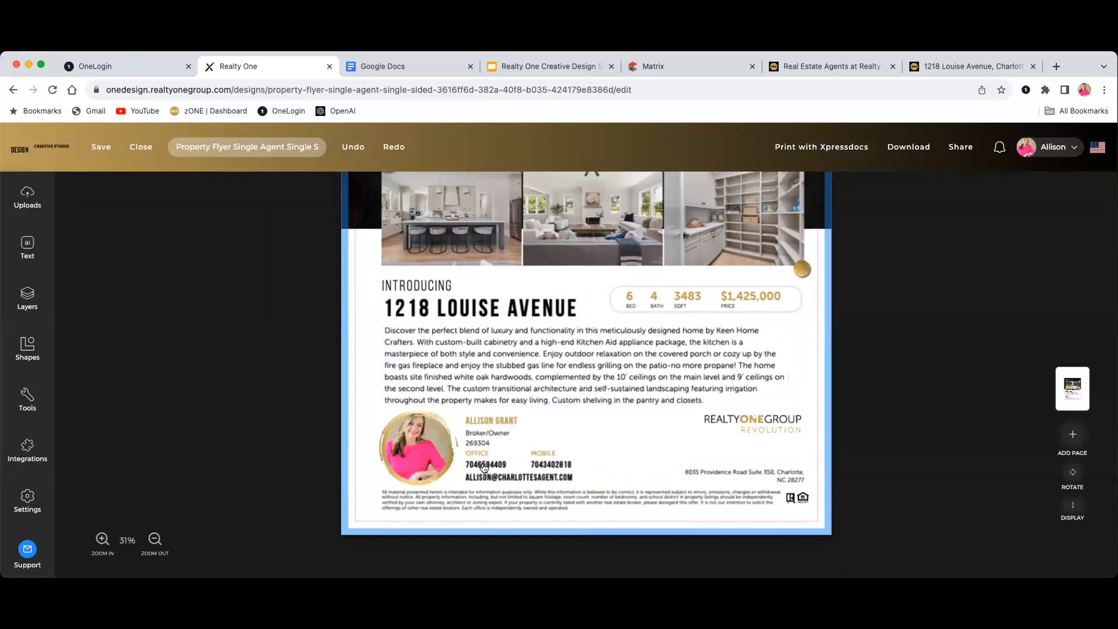
left_click(484, 466)
Put the caret in the office phone number just after its area code
double_click(487, 464)
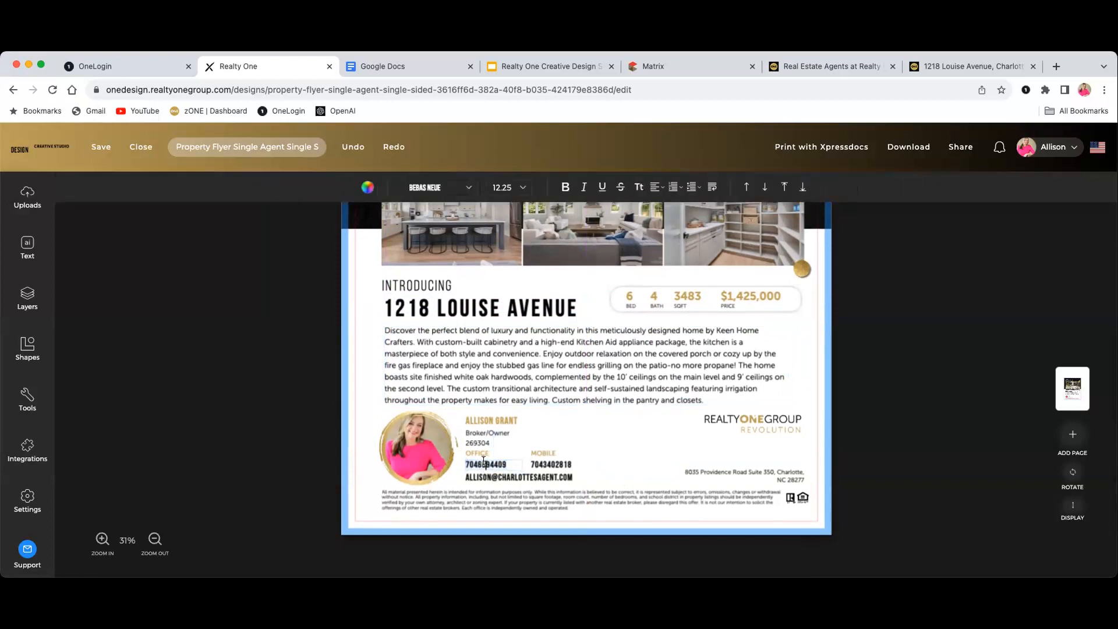
left_click(505, 463)
left_click(480, 463)
Zoom to 36% and insert dots between the mobile number's digit groups, fixing a stray digit
left_click(543, 464)
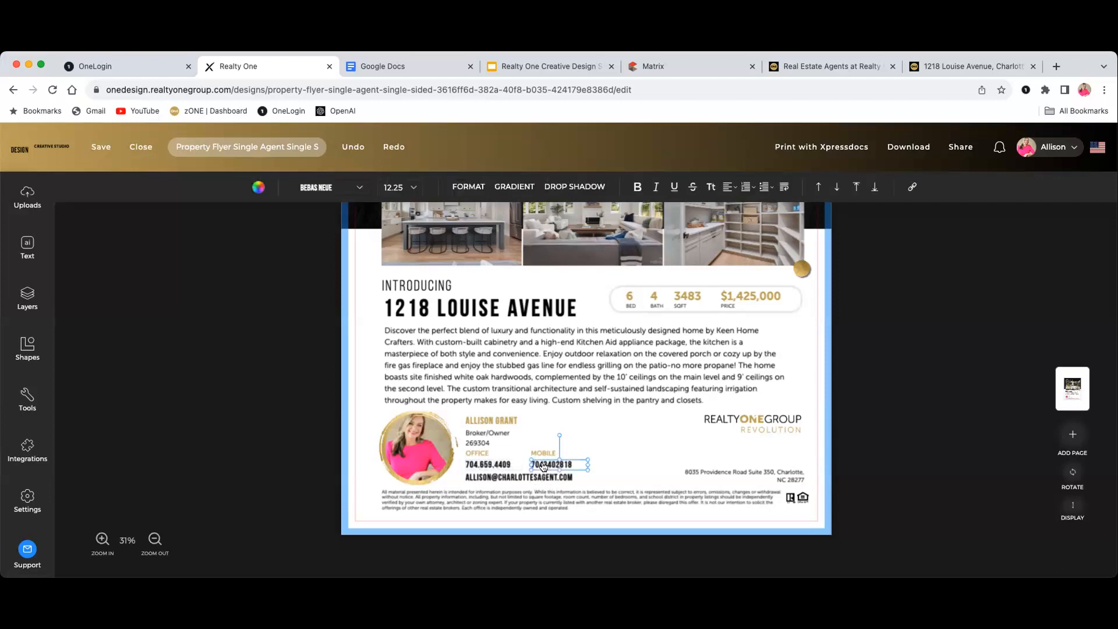
left_click(103, 540)
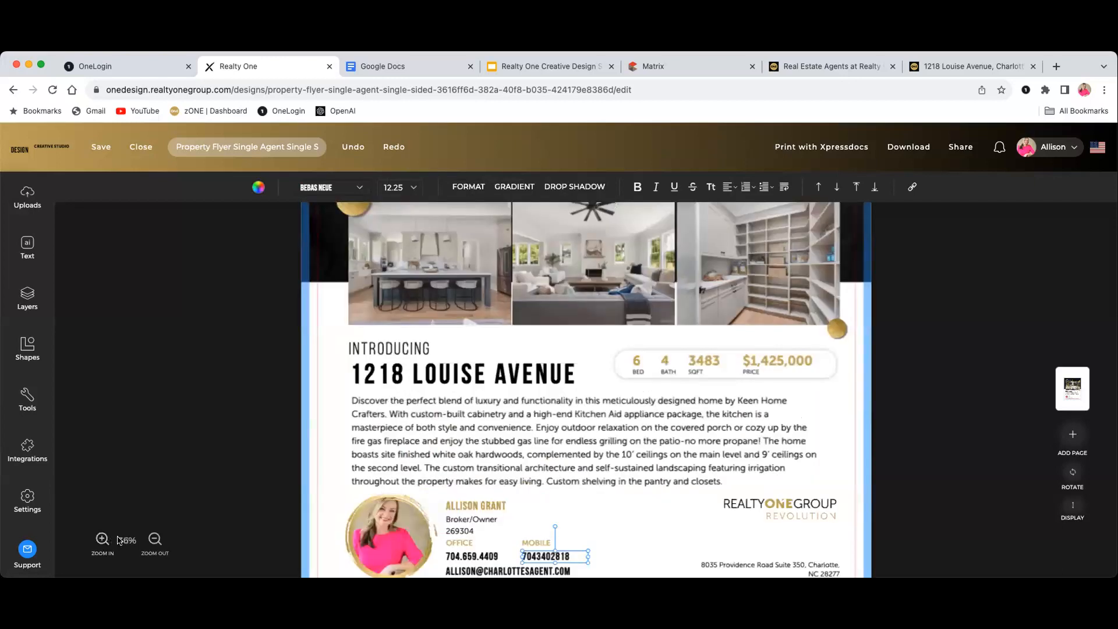
left_click(542, 556)
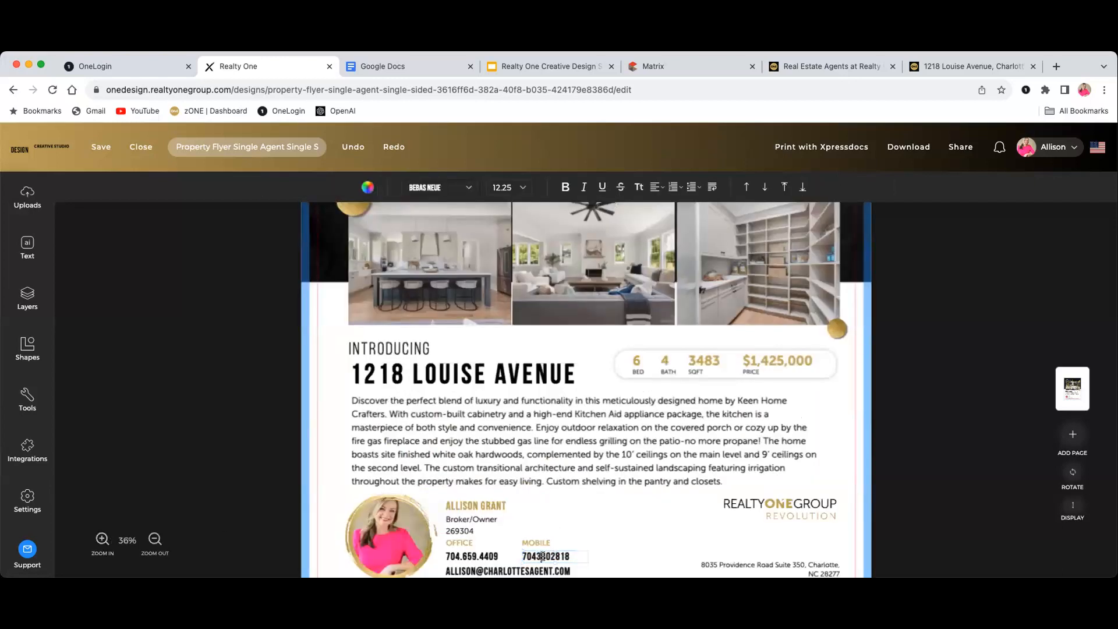
key("Left")
type(".")
left_click(553, 555)
key("BackSpace")
type(".")
key("BackSpace")
type("0.")
left_click(651, 492)
scroll(656, 497, "down", 3)
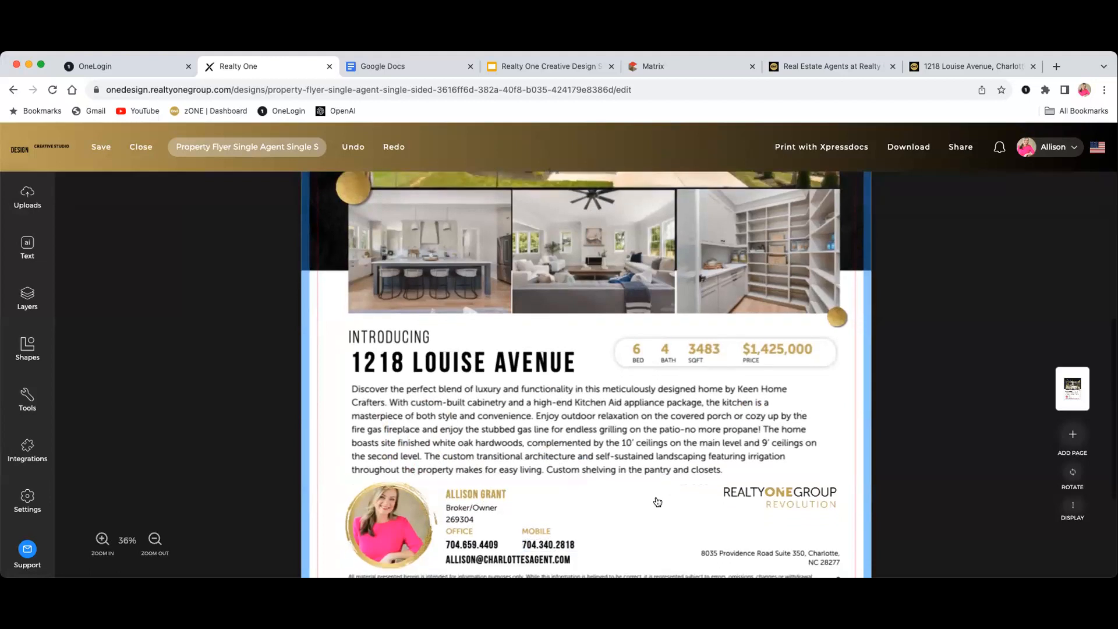
Review the flyer, then open the Layers panel showing the agent photo, images 1–4 and text layers
scroll(647, 486, "down", 2)
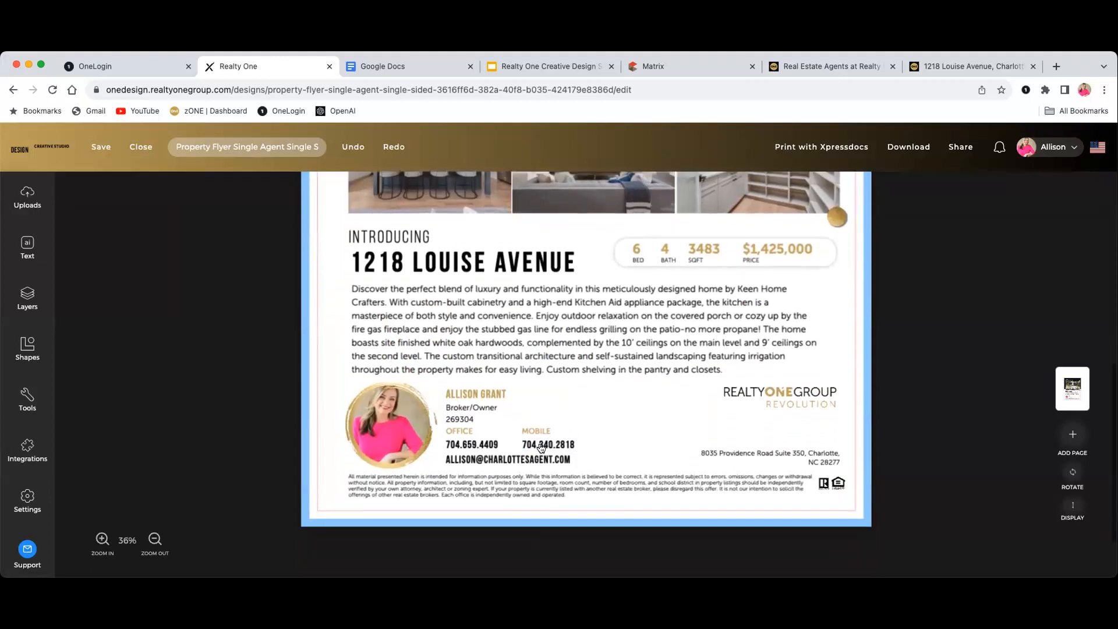
scroll(609, 421, "up", 5)
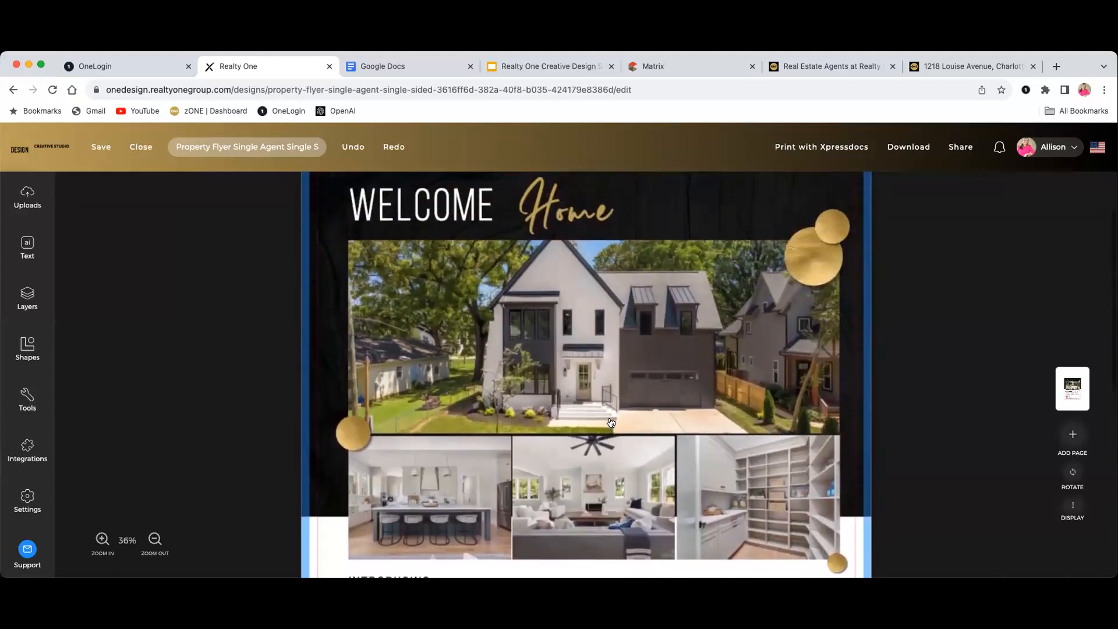
scroll(610, 420, "down", 5)
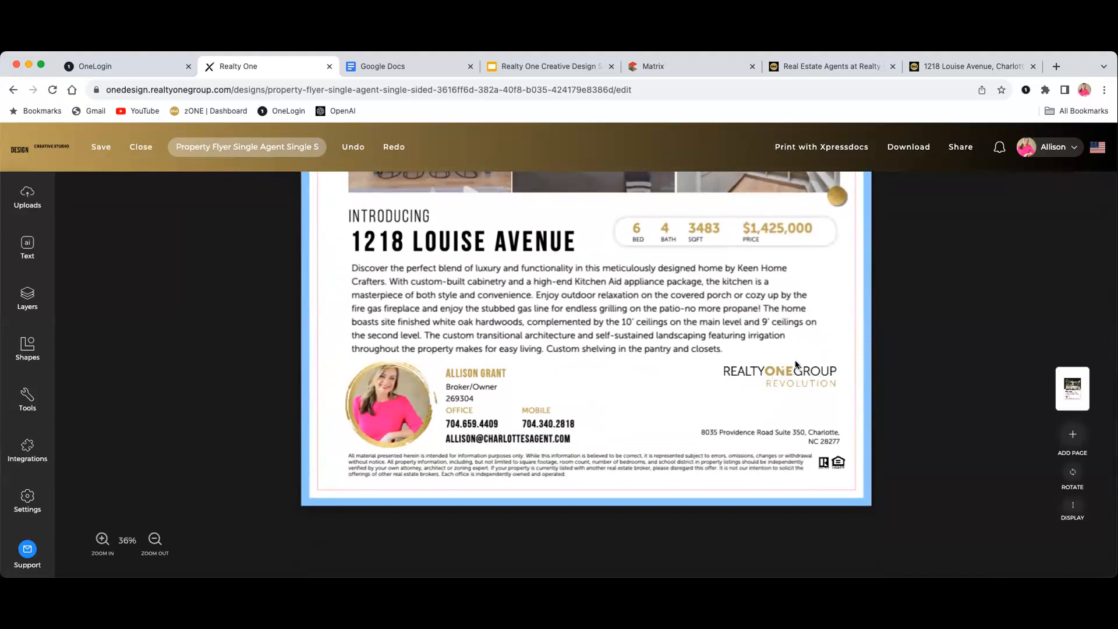
left_click(723, 386)
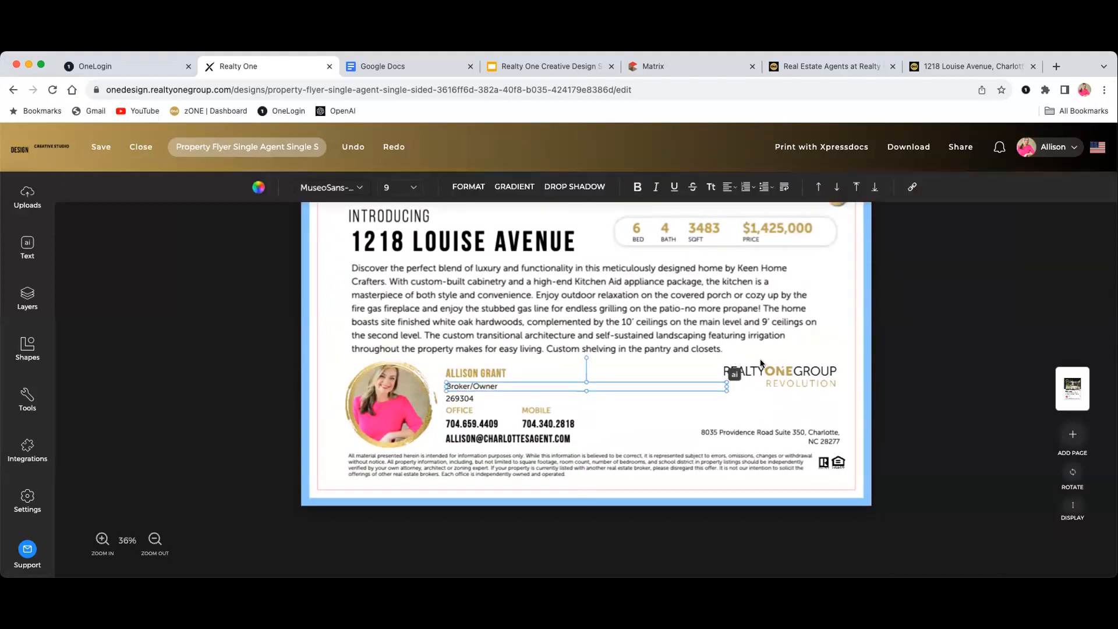
left_click(819, 381)
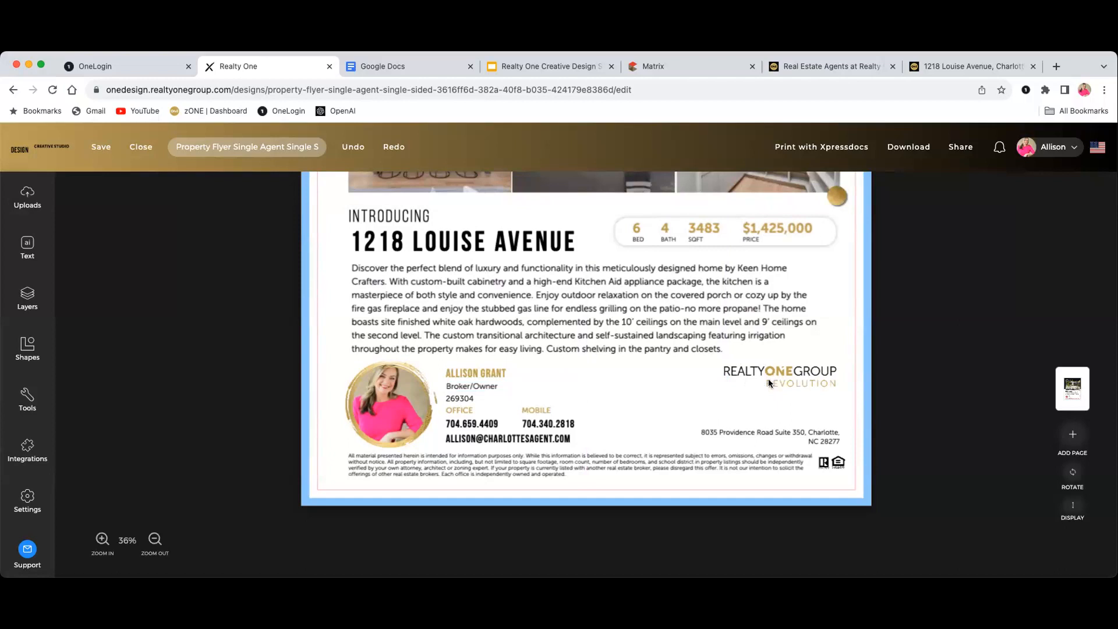
left_click(34, 303)
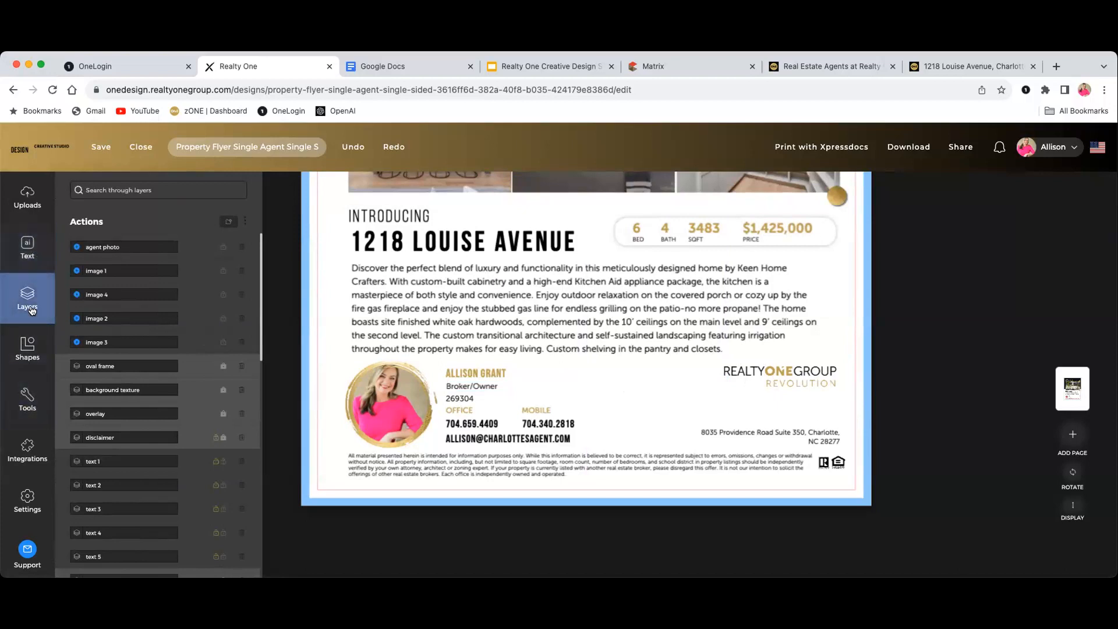
Inspect the image 3 and background texture layers in the layer list
scroll(146, 298, "down", 2)
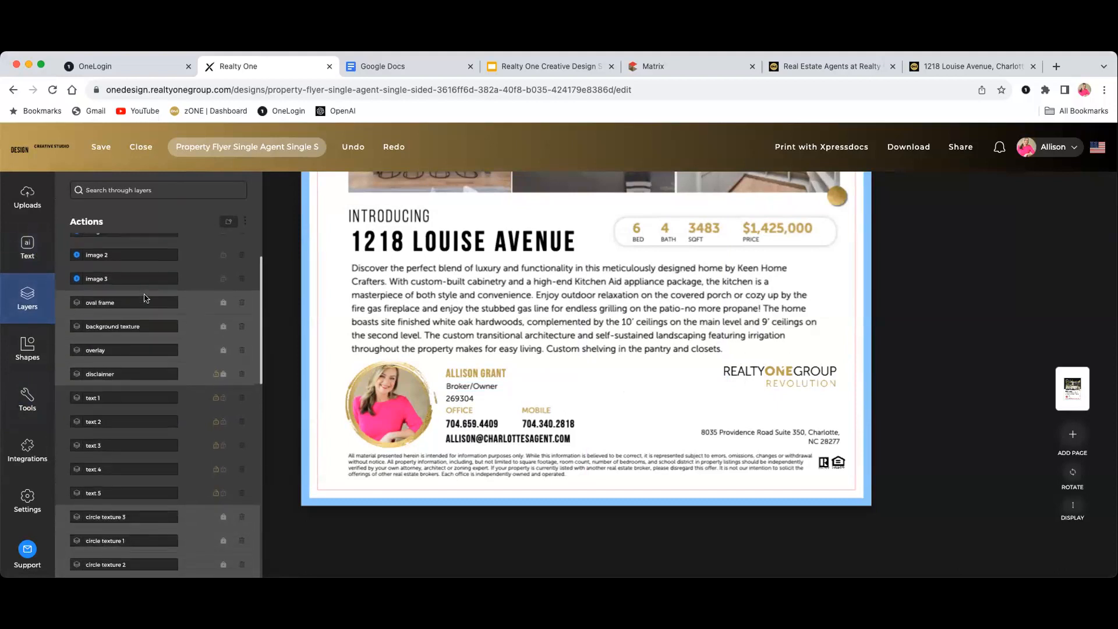
scroll(145, 299, "down", 2)
scroll(140, 396, "up", 3)
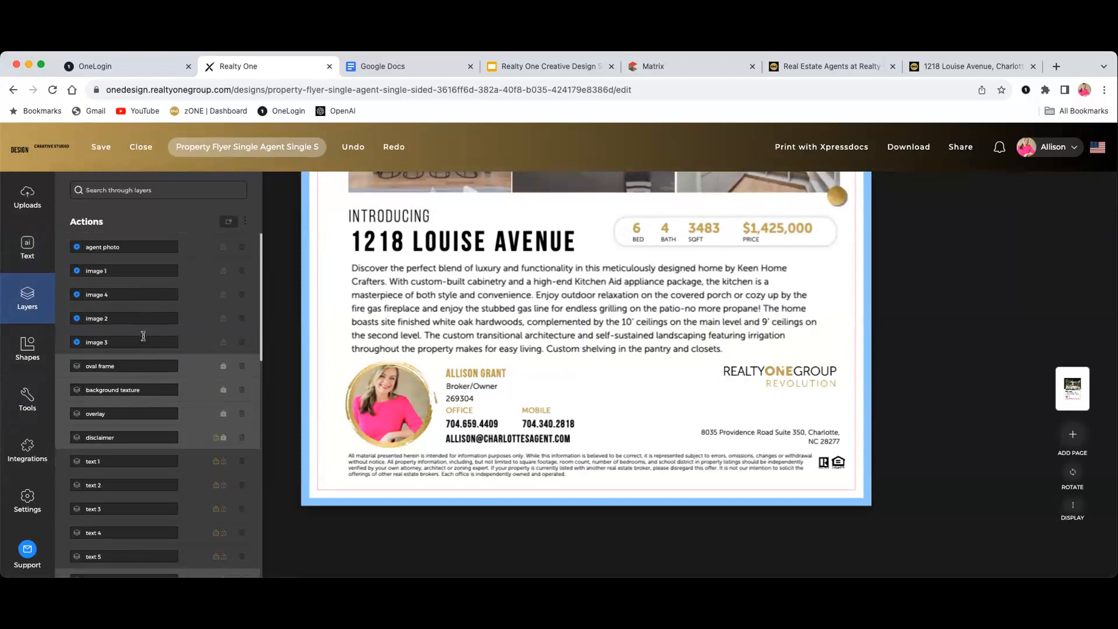
left_click(125, 342)
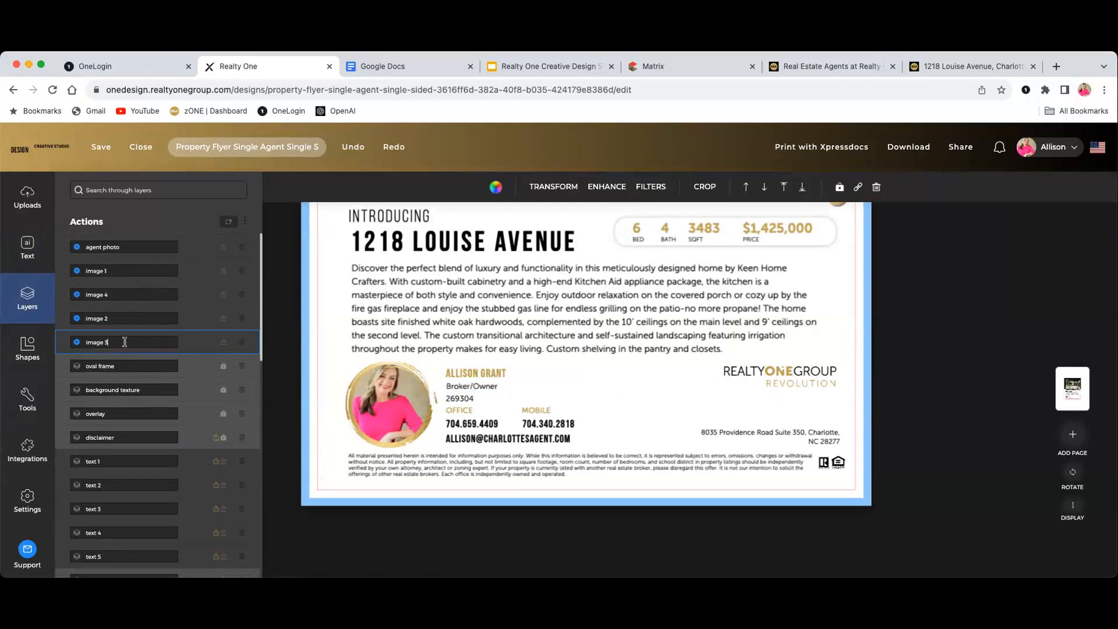
left_click(135, 389)
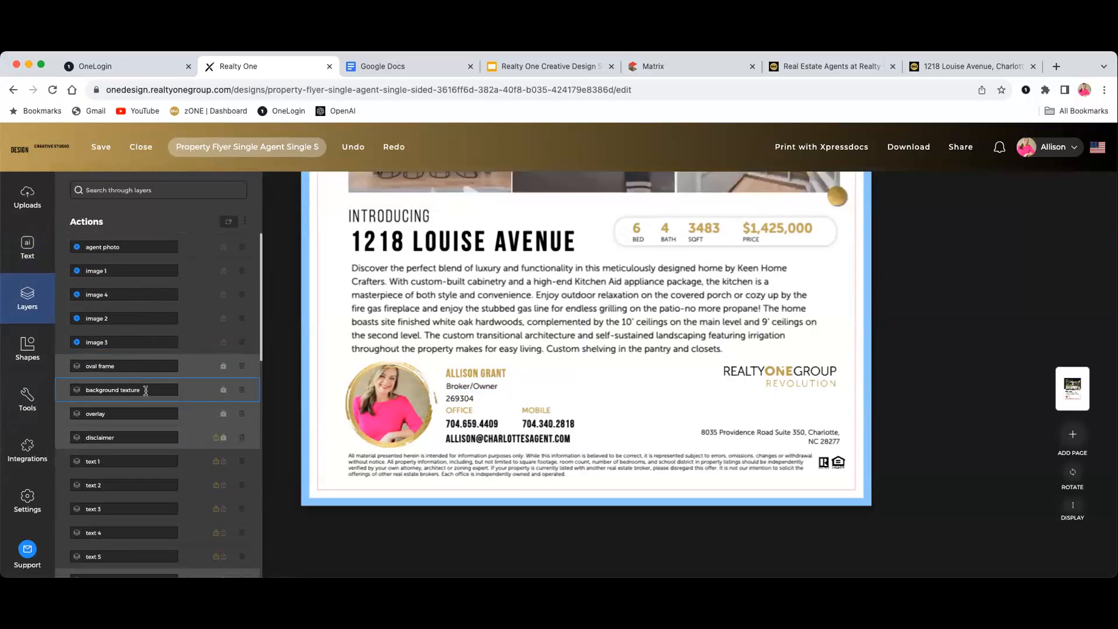
Check the circle texture 3 gold circle, then locate and select the dba logo layer
scroll(499, 337, "up", 3)
scroll(499, 337, "up", 5)
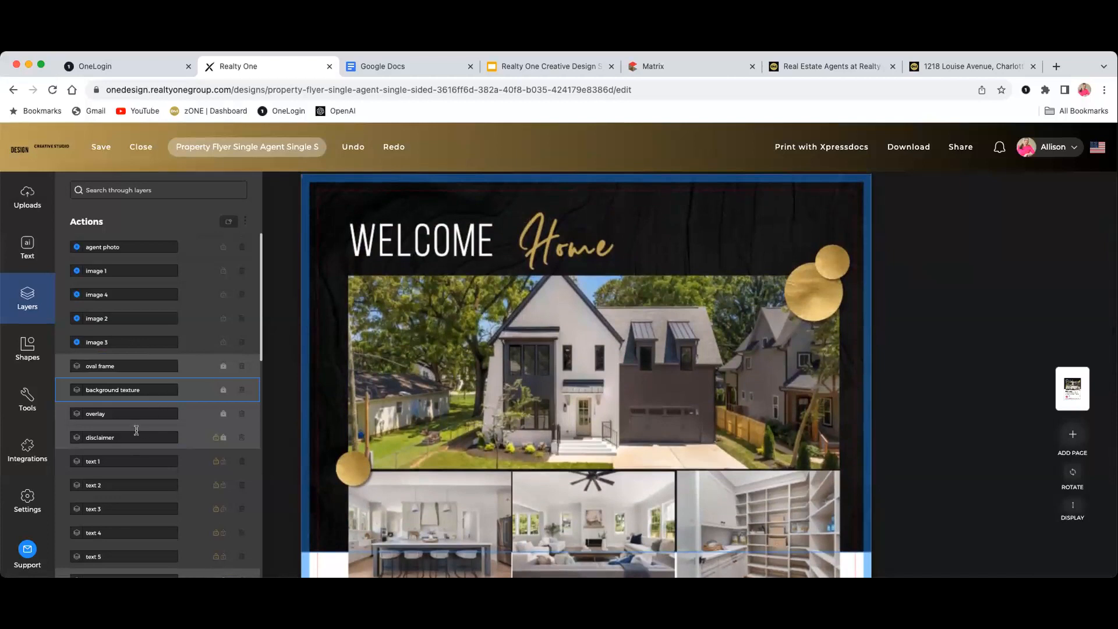
scroll(139, 433, "down", 3)
scroll(140, 433, "down", 1)
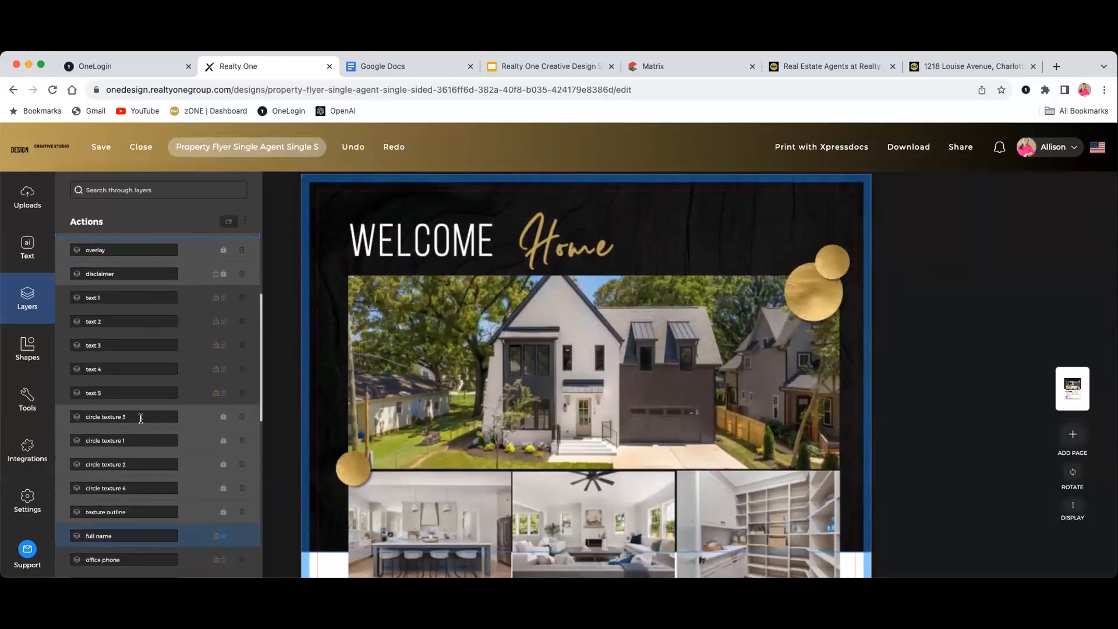
left_click(141, 417)
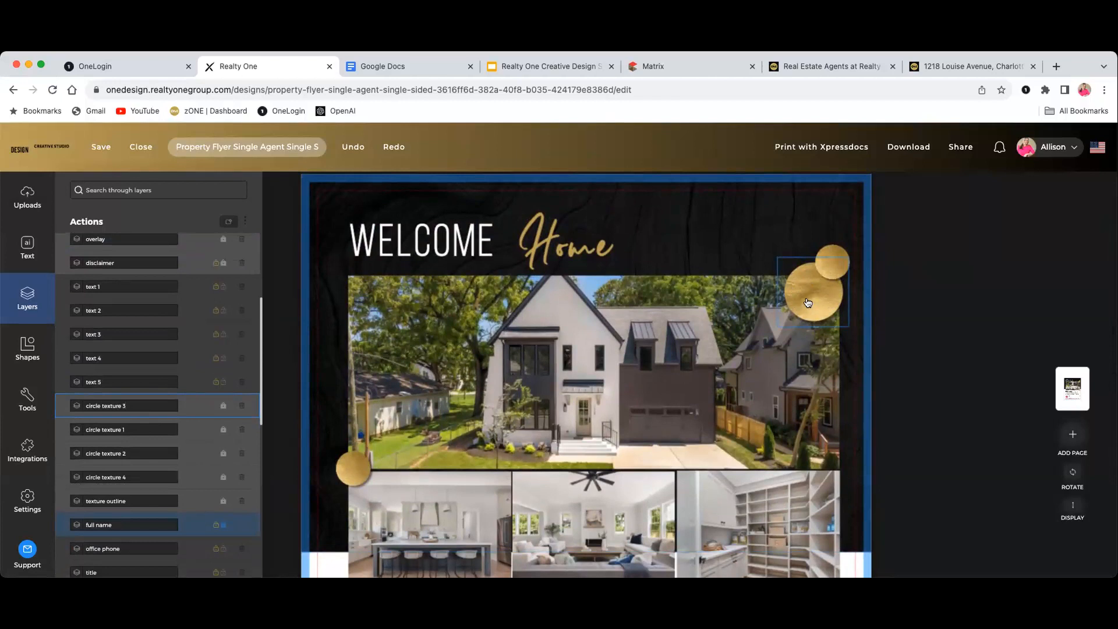
scroll(216, 367, "down", 2)
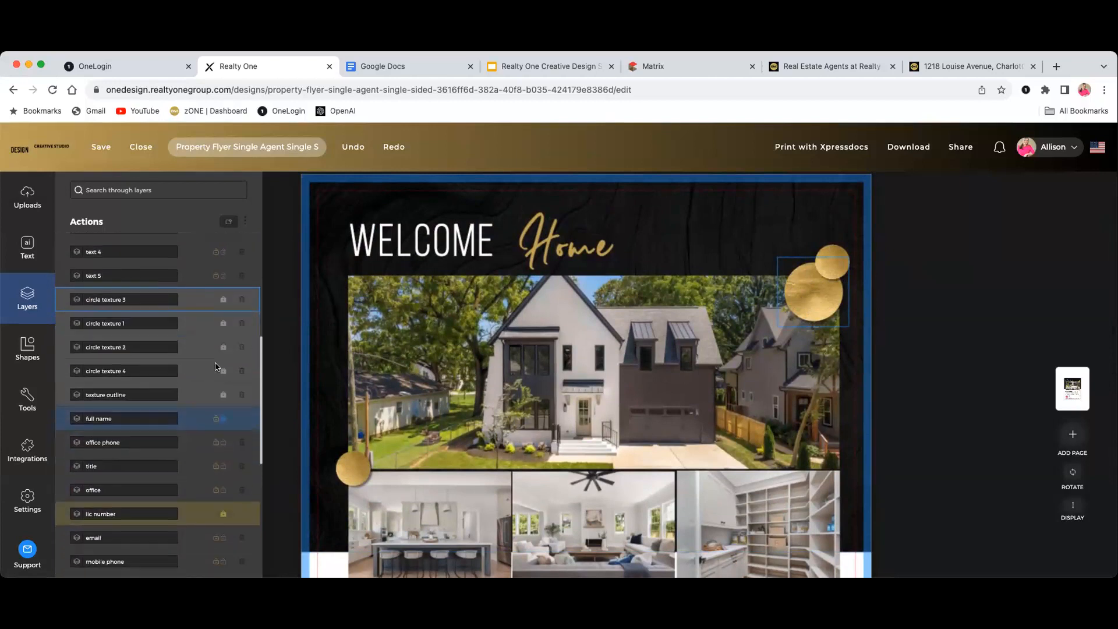
scroll(216, 366, "down", 5)
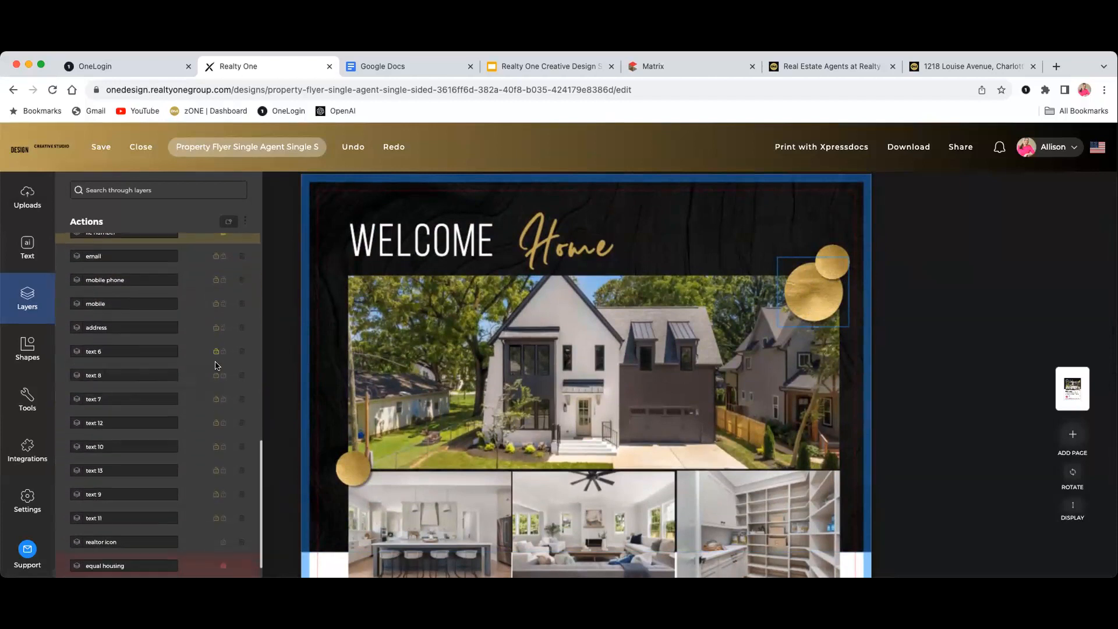
scroll(215, 364, "down", 1)
left_click(140, 559)
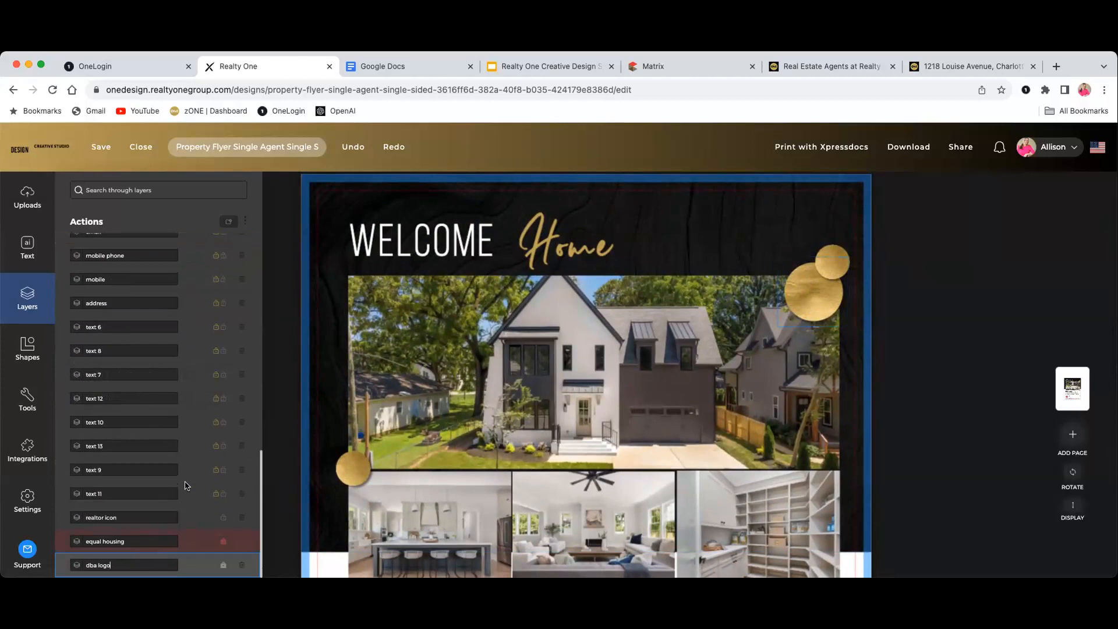
scroll(600, 440, "down", 5)
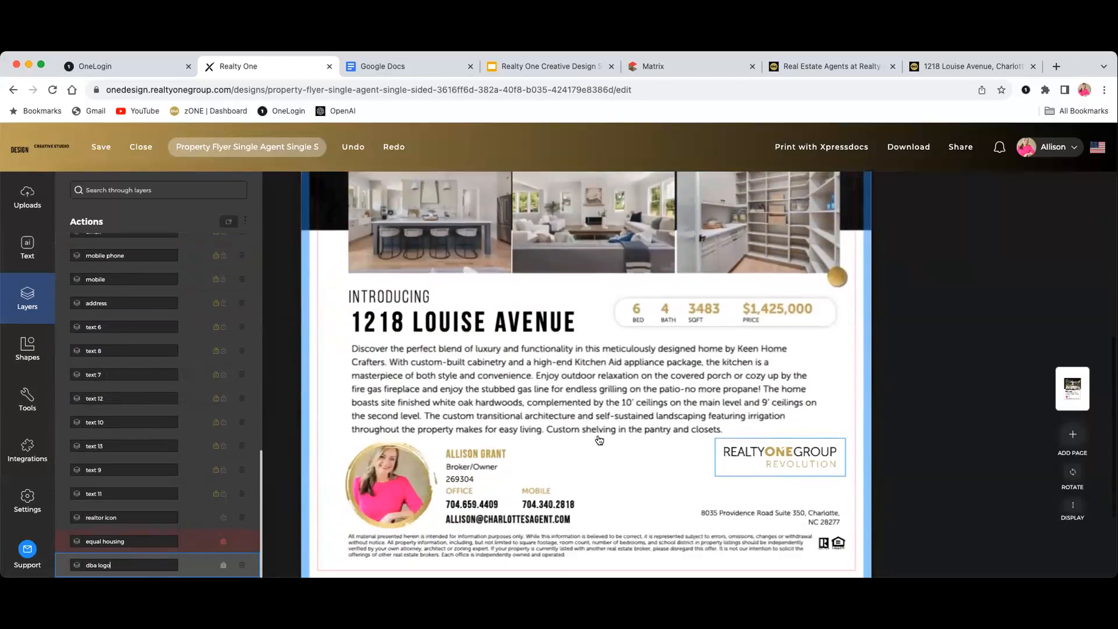
Unlock the dba logo layer and nudge the Revolution logo slightly left and down
scroll(600, 440, "down", 1)
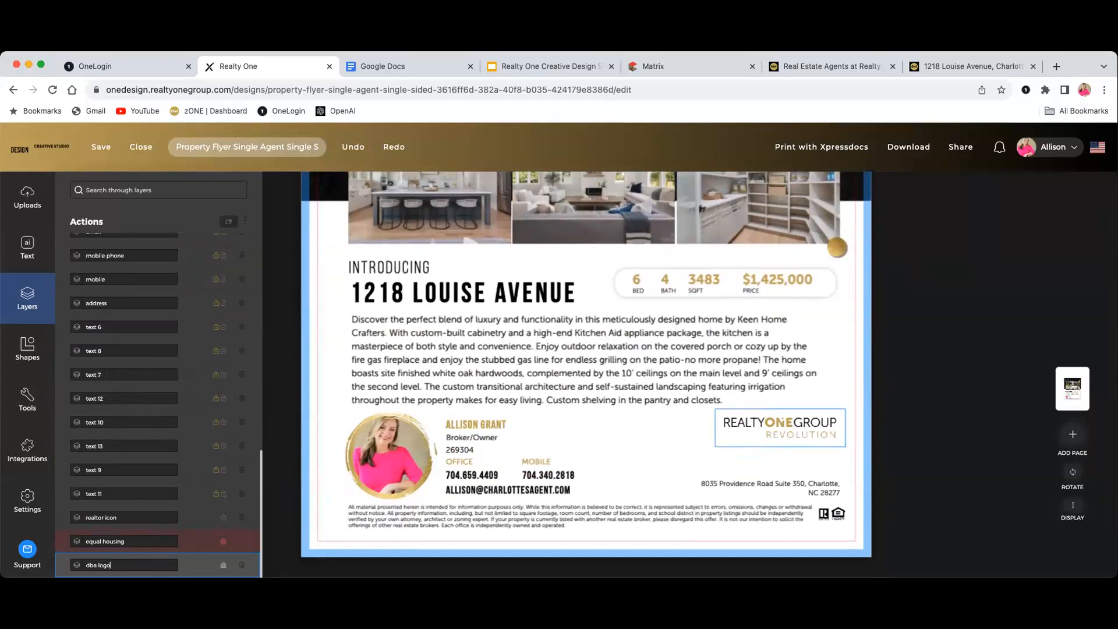
left_click(199, 564)
left_click(200, 562)
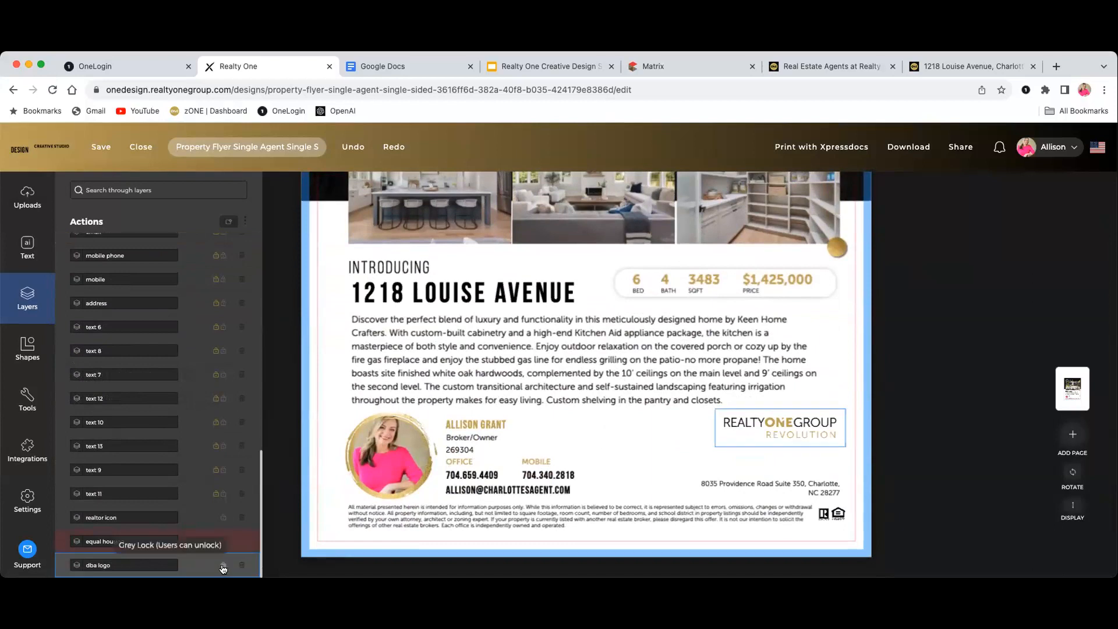
left_click(224, 566)
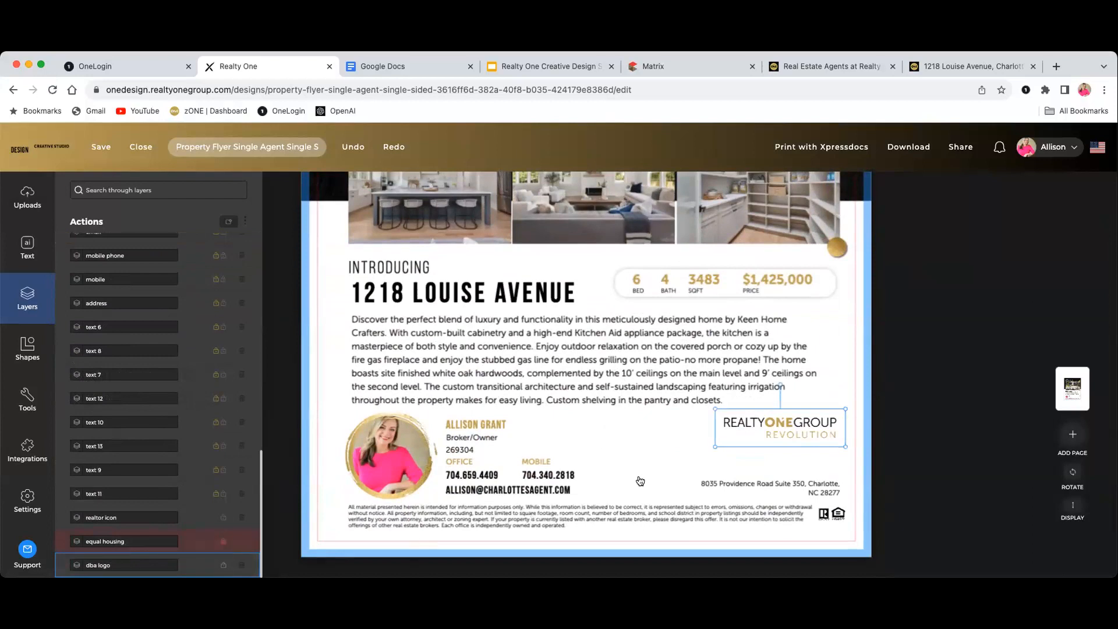
left_click_drag(748, 432, 737, 450)
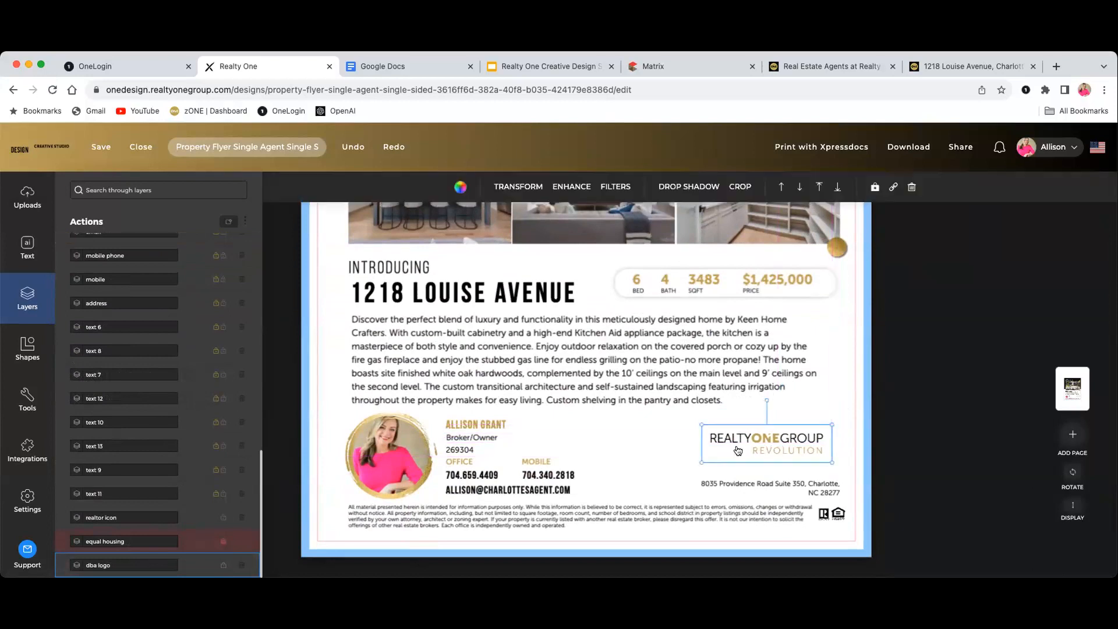
left_click(674, 449)
scroll(654, 466, "up", 3)
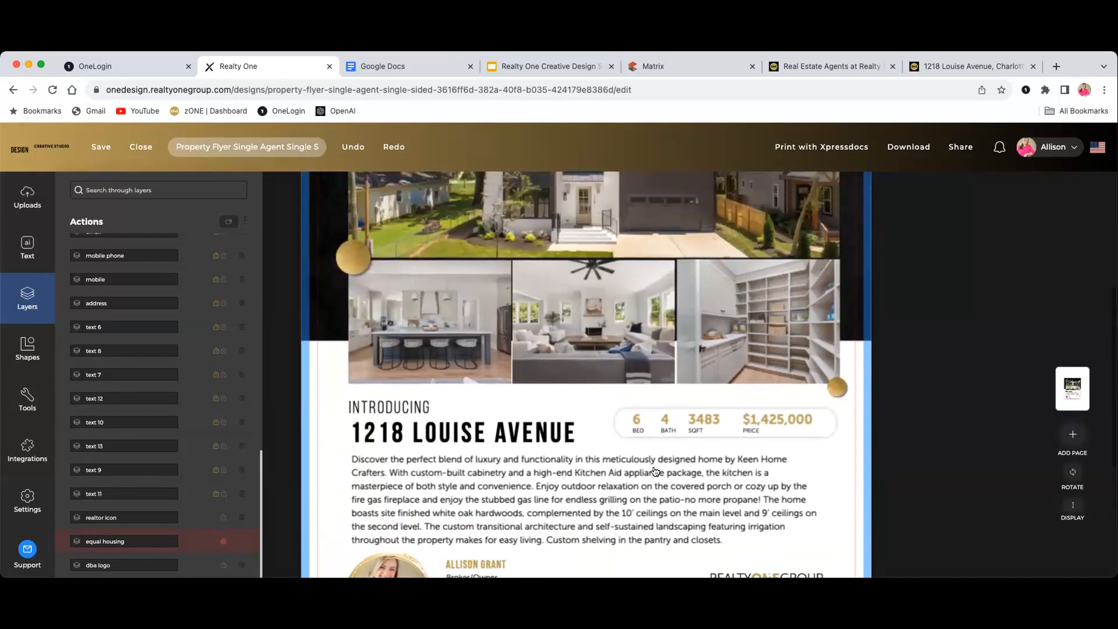
scroll(655, 472, "up", 4)
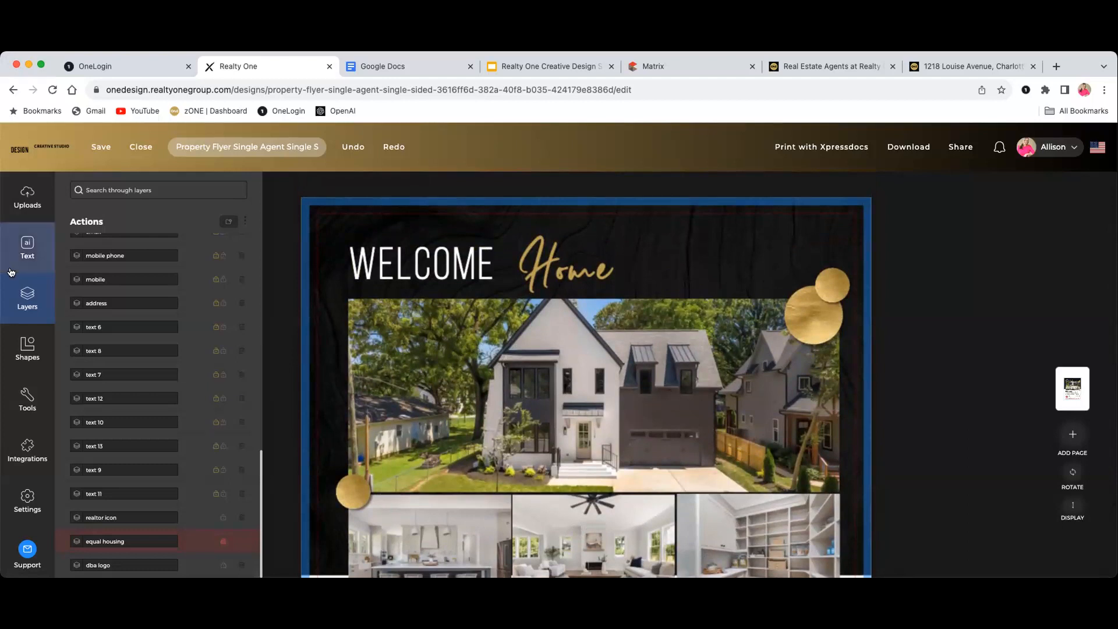
Close the Layers panel and open Tools offering QR Code, AI Writer and Chart
left_click(20, 302)
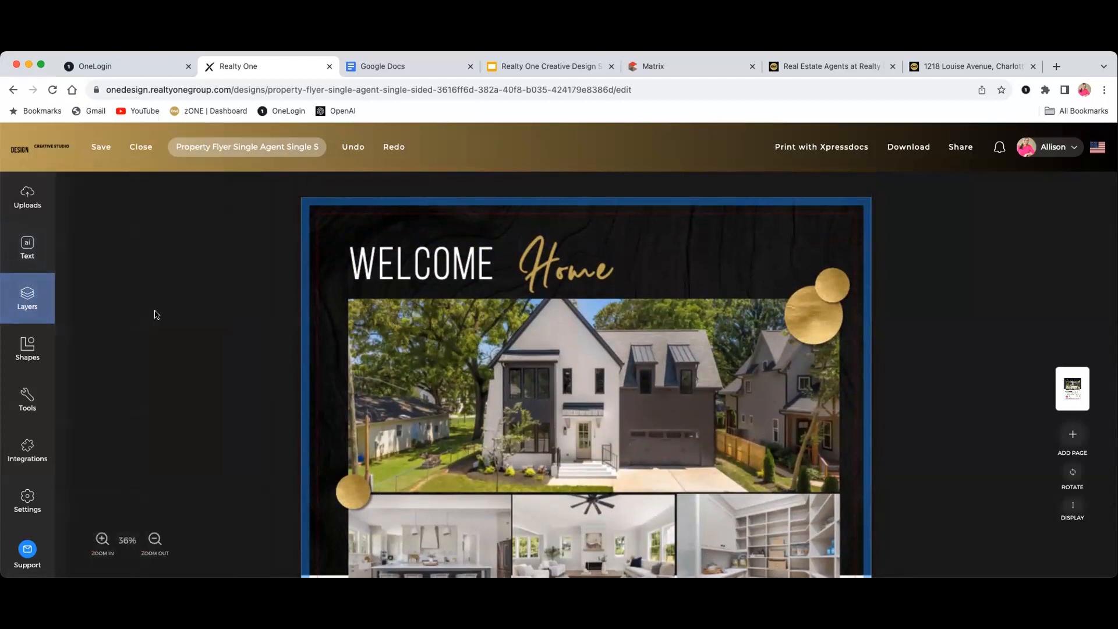
left_click(28, 298)
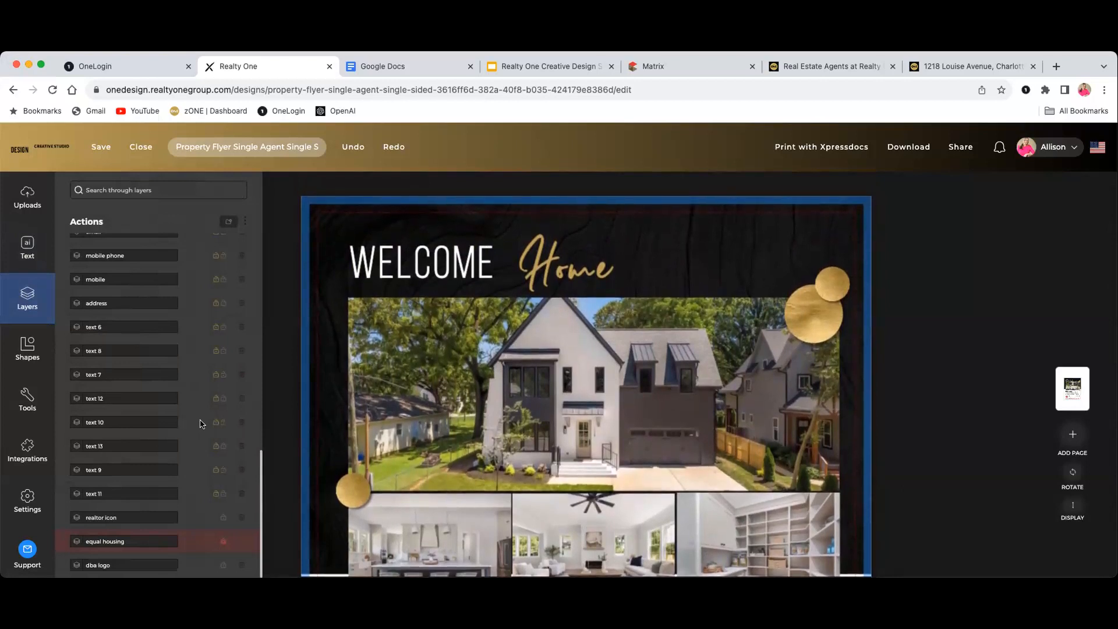
scroll(200, 419, "up", 5)
scroll(200, 418, "up", 5)
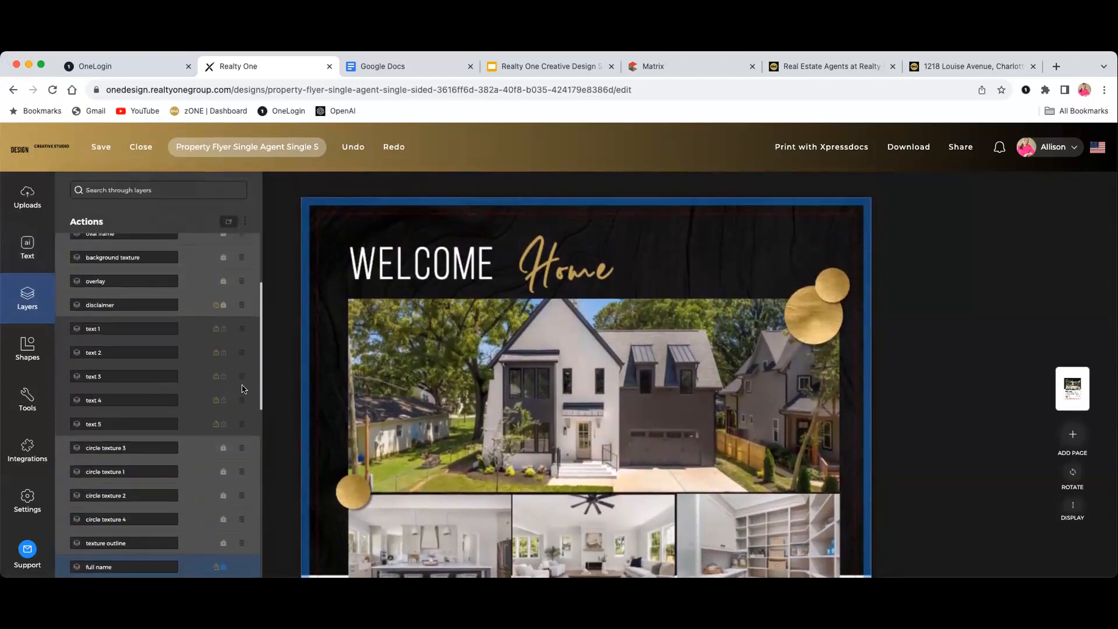
left_click(275, 385)
scroll(278, 385, "down", 5)
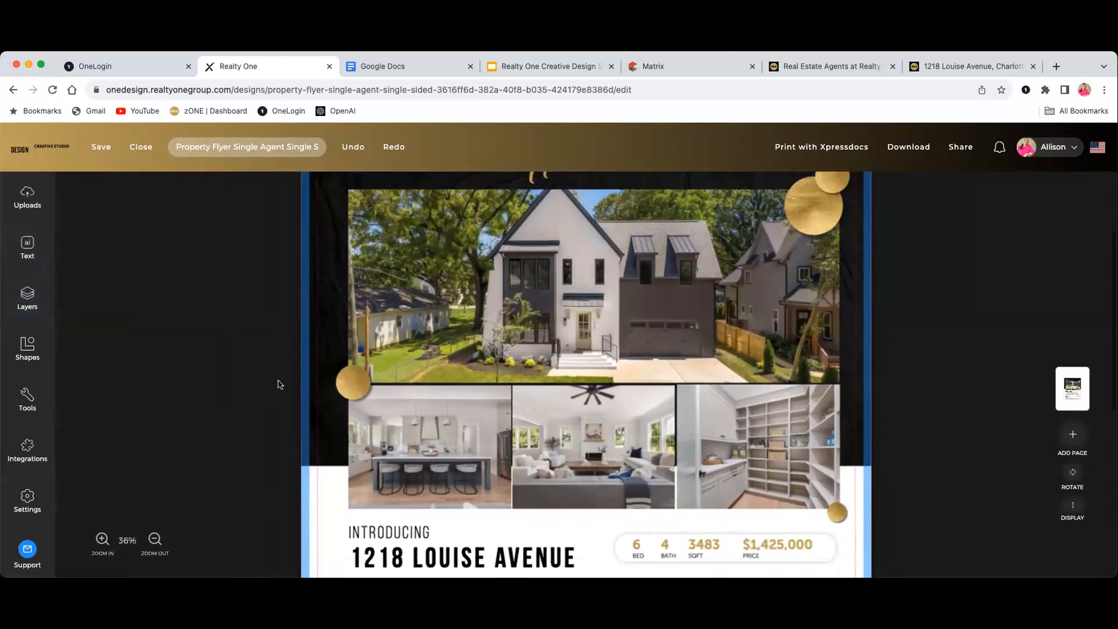
scroll(278, 385, "down", 2)
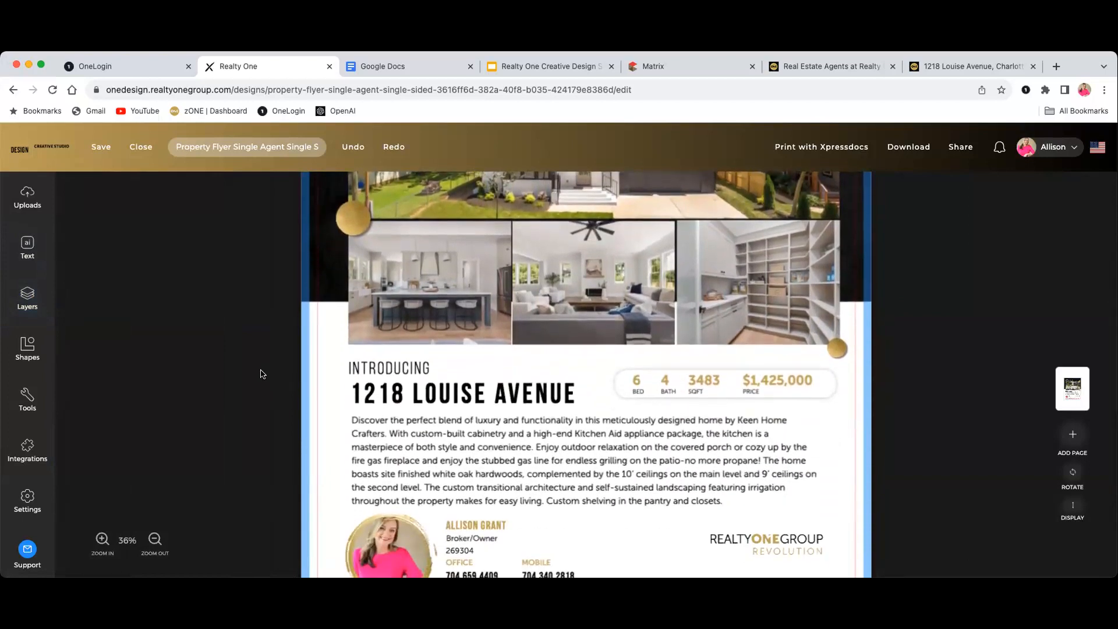
scroll(269, 373, "down", 2)
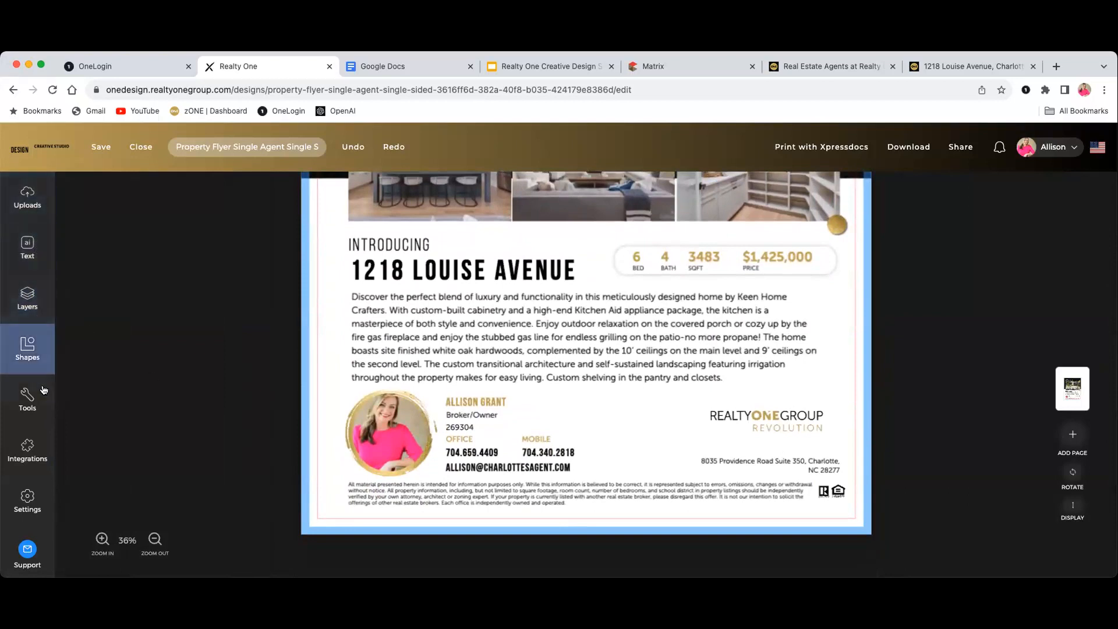
left_click(25, 402)
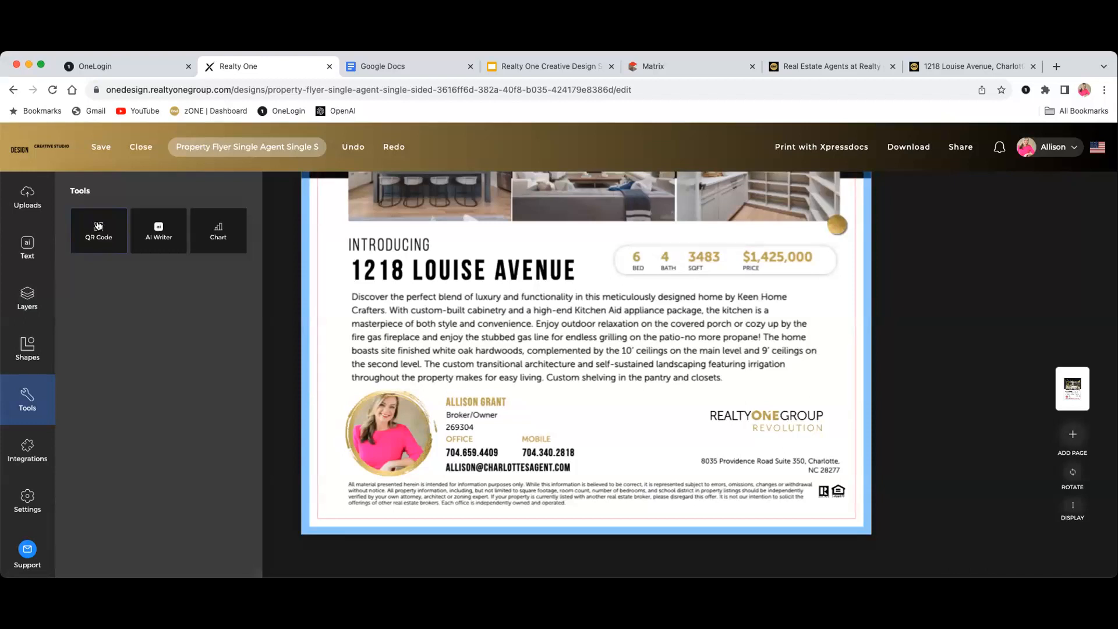
Start a QR Code from a URL and switch to the Real Estate Agents directory tab
left_click(99, 226)
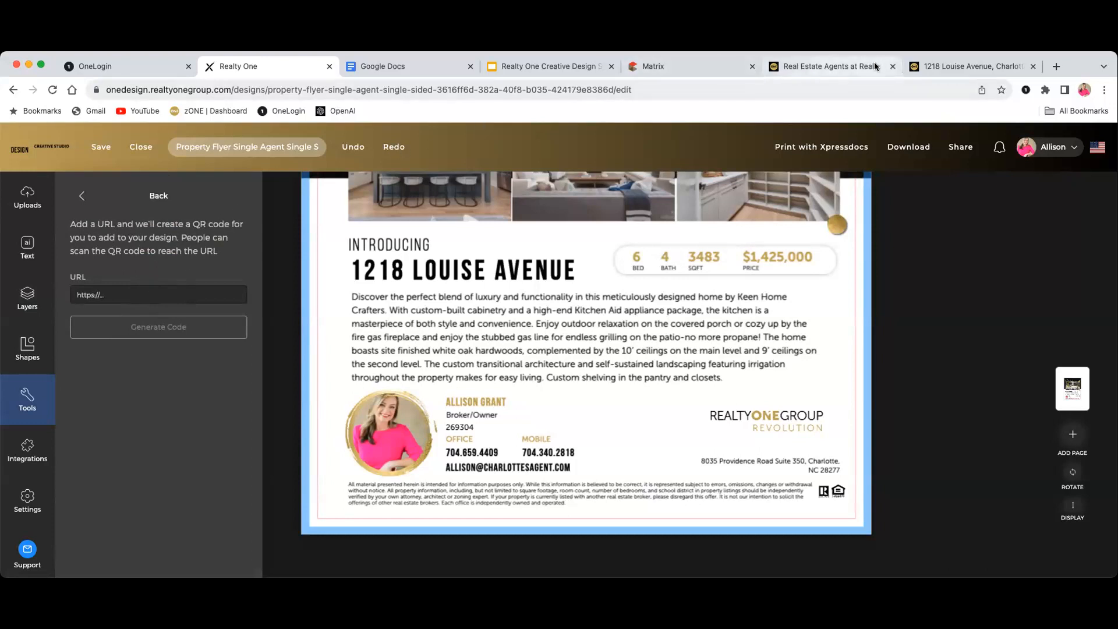
left_click(860, 66)
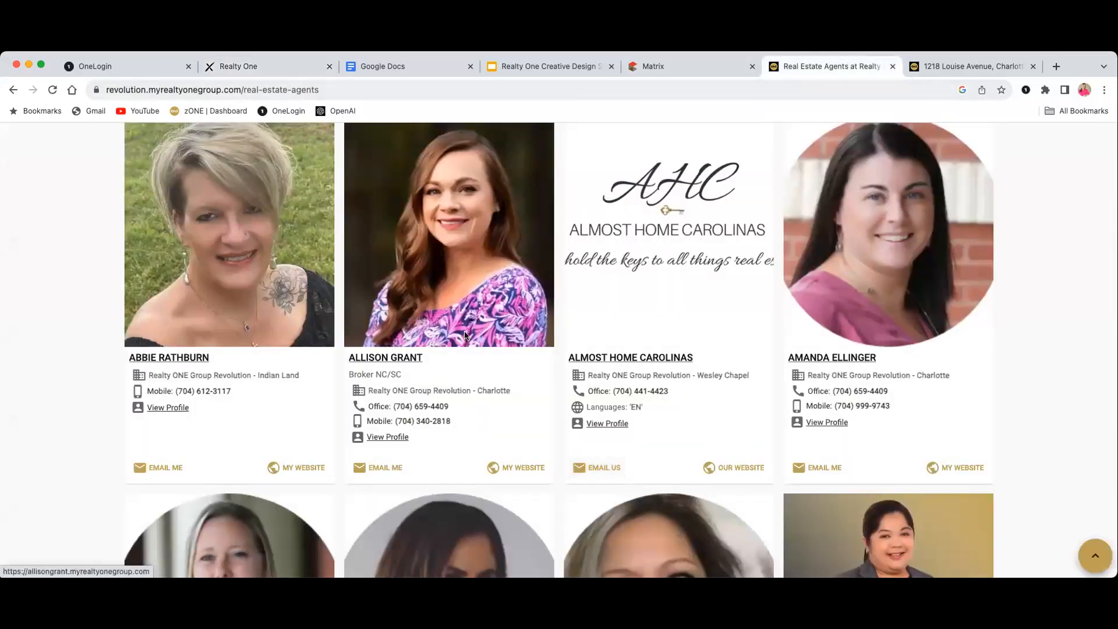
Open the agent's personal website from the directory and scroll toward Featured Listings
left_click(422, 326)
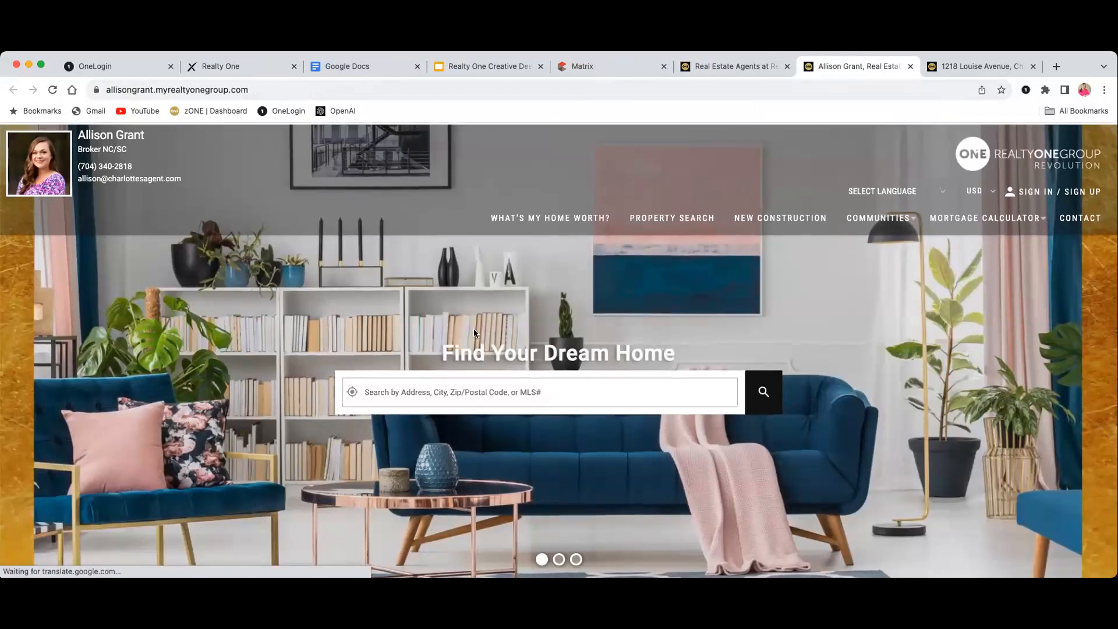
scroll(473, 330, "down", 6)
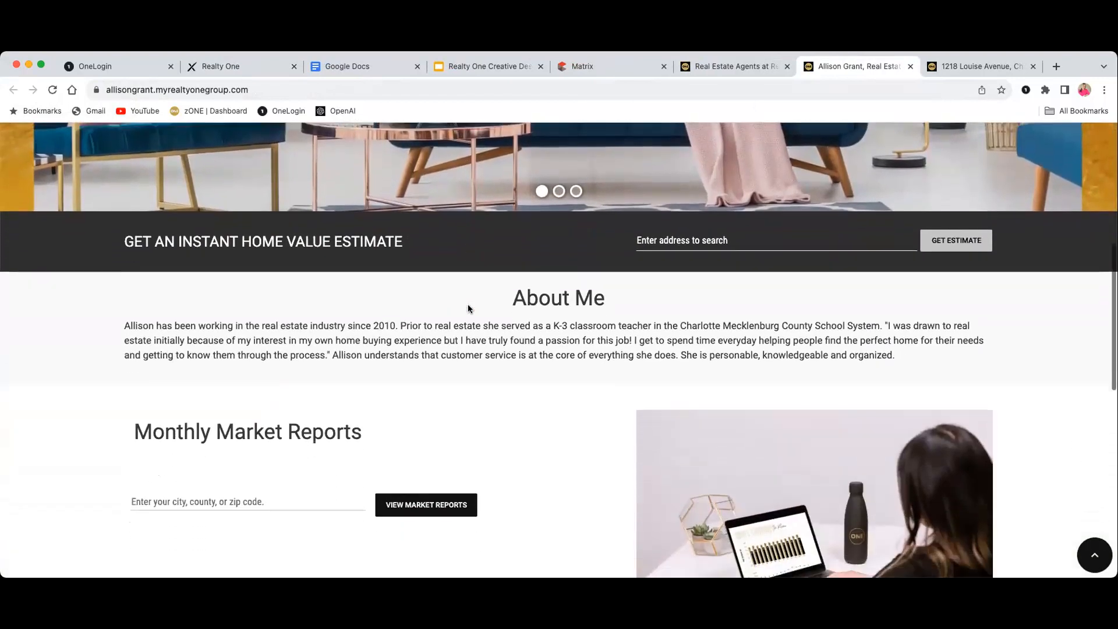
scroll(468, 307, "down", 8)
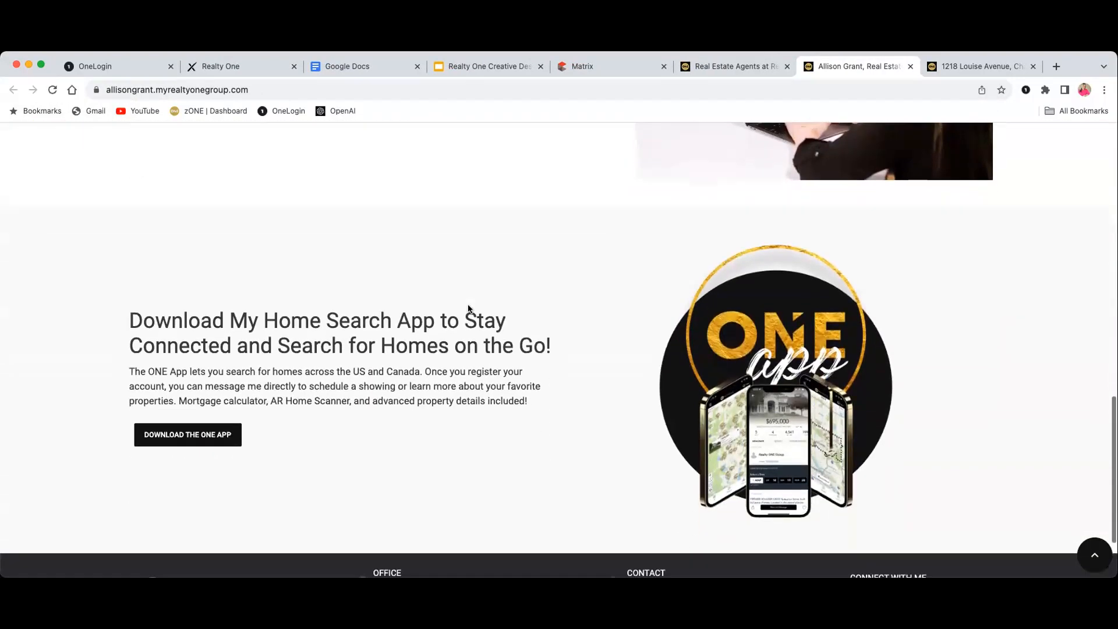
scroll(468, 308, "down", 2)
scroll(466, 307, "up", 7)
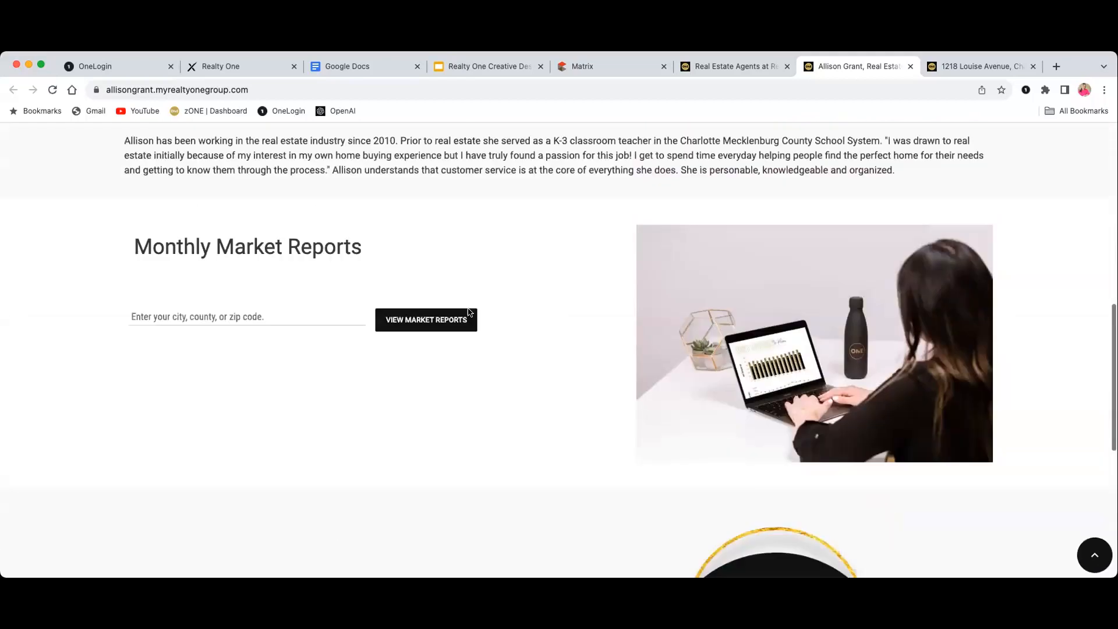
scroll(469, 312, "up", 8)
scroll(495, 317, "down", 10)
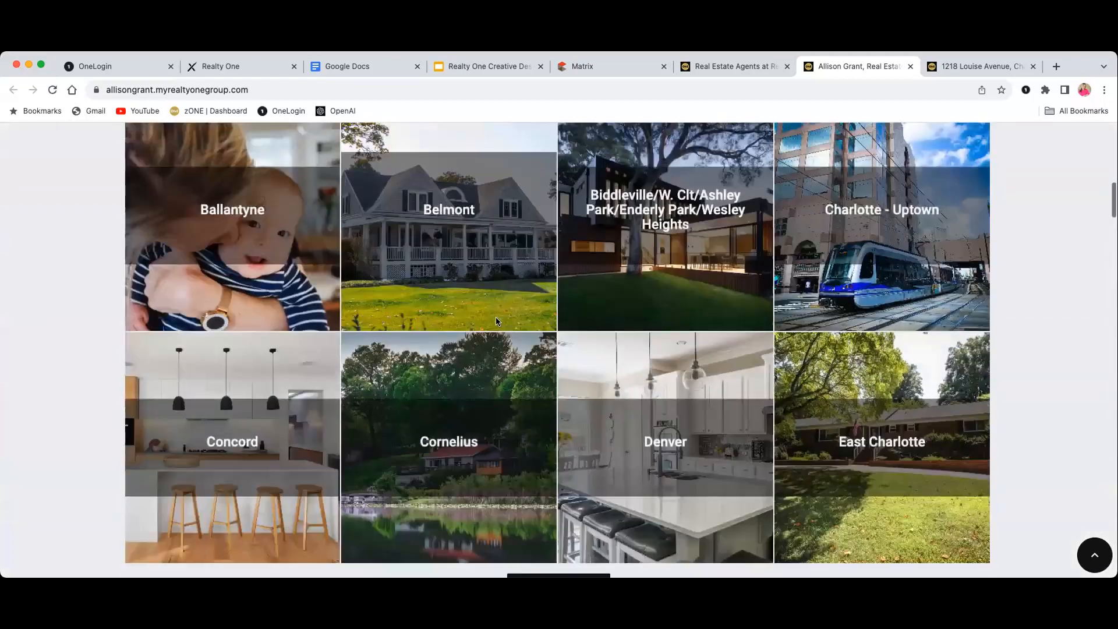
scroll(495, 317, "down", 9)
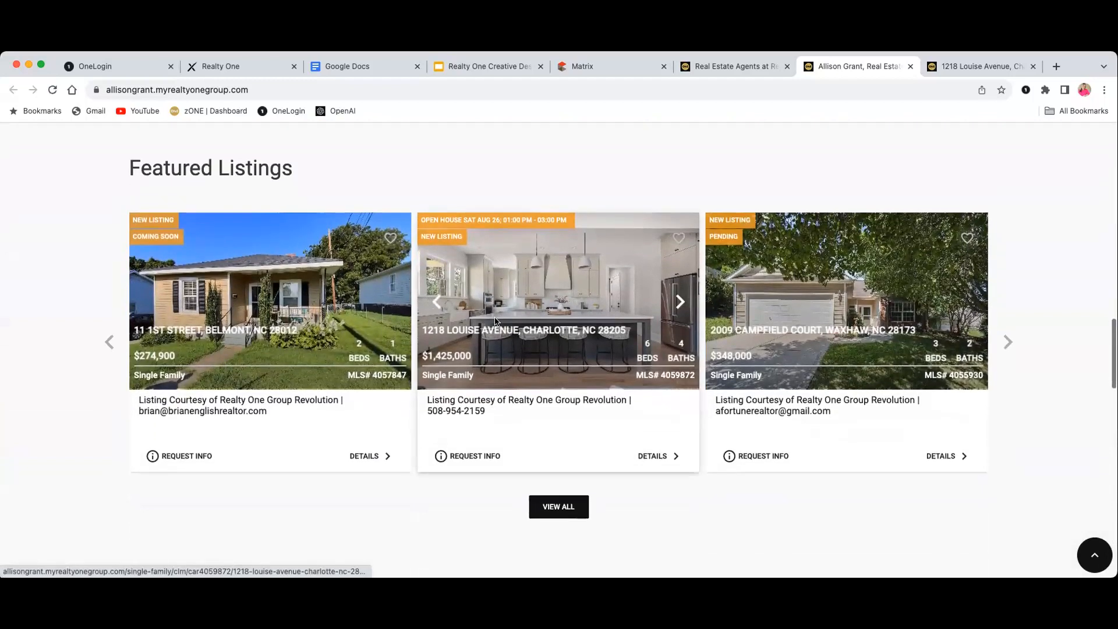
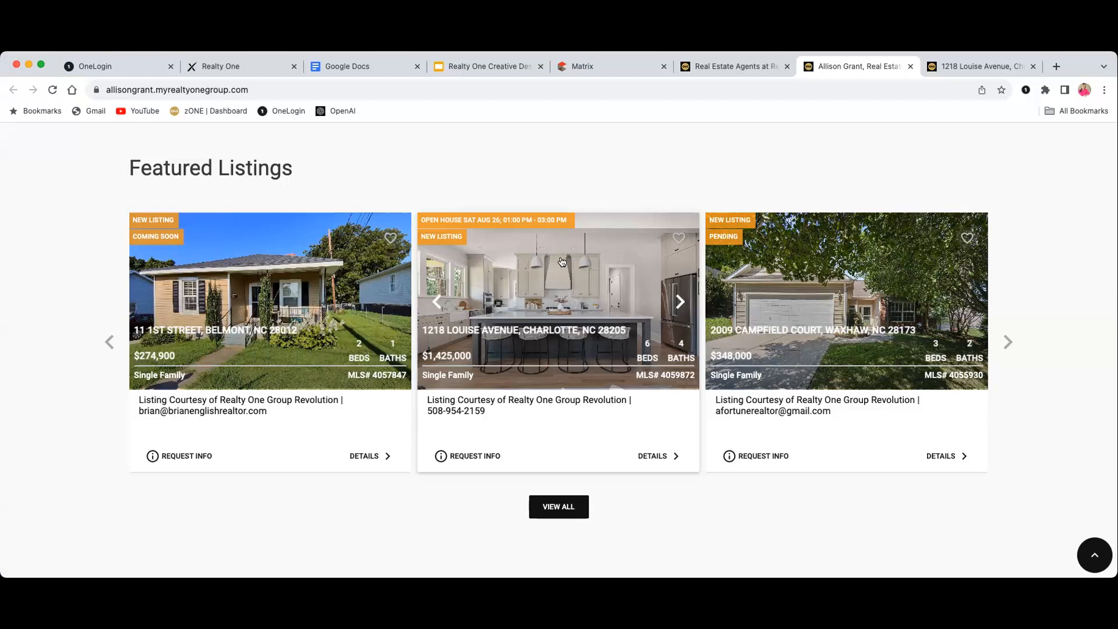
left_click(562, 261)
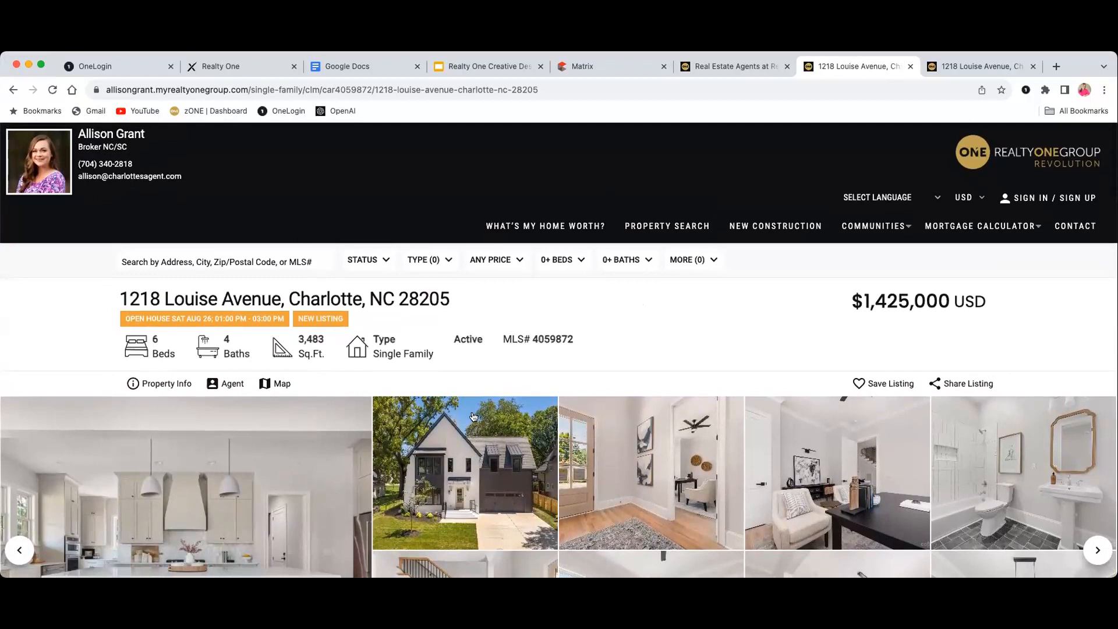
scroll(416, 294, "down", 1)
scroll(470, 327, "down", 5)
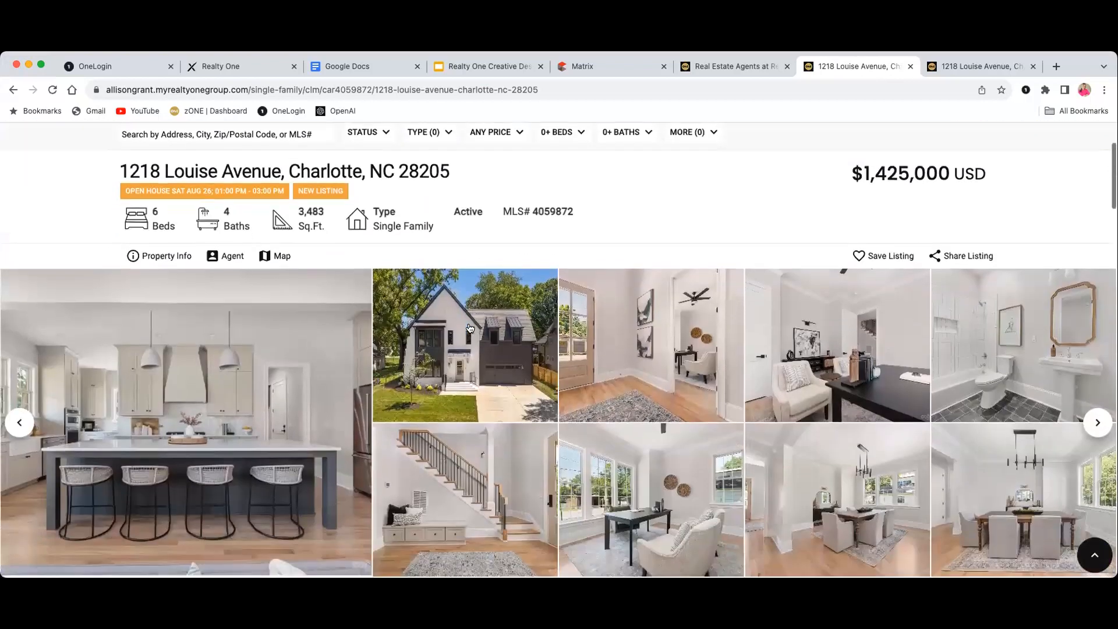
scroll(470, 329, "down", 7)
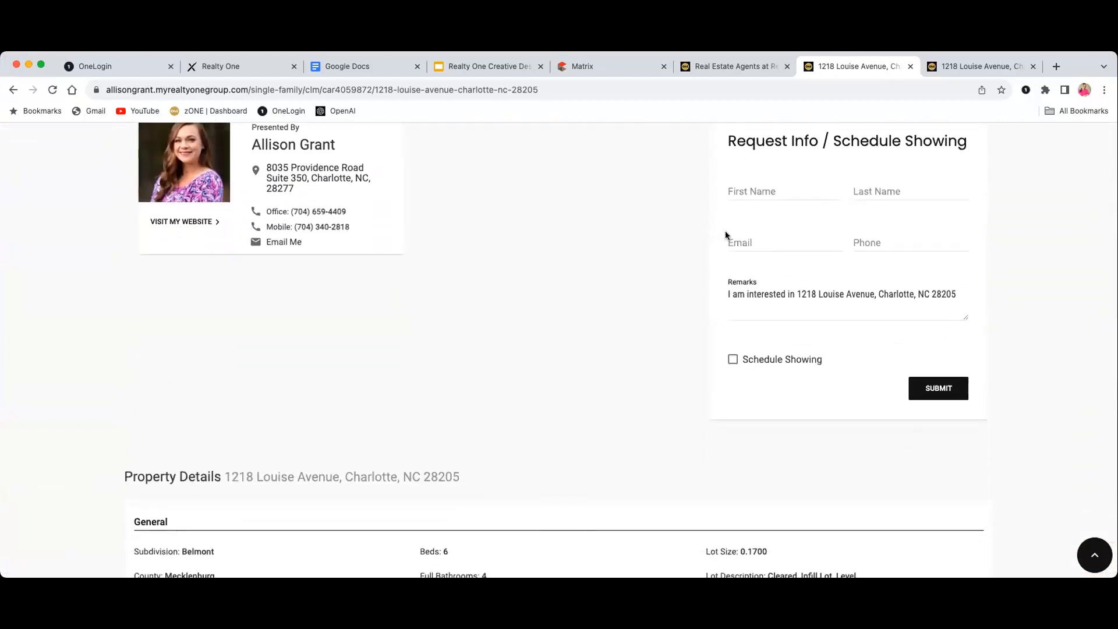
scroll(639, 315, "down", 4)
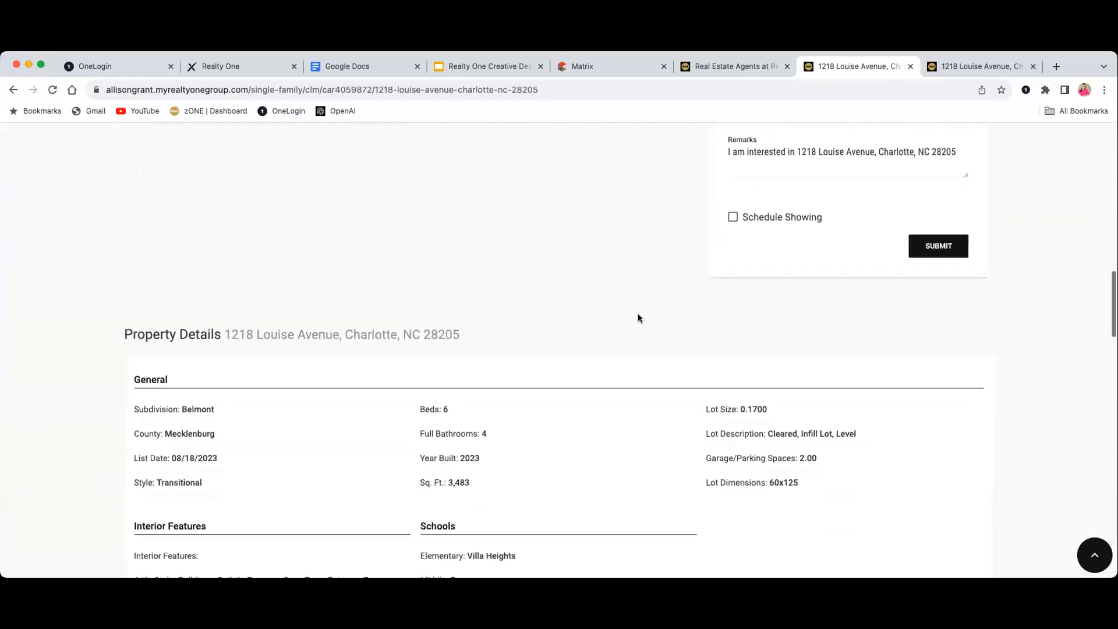
scroll(638, 318, "down", 8)
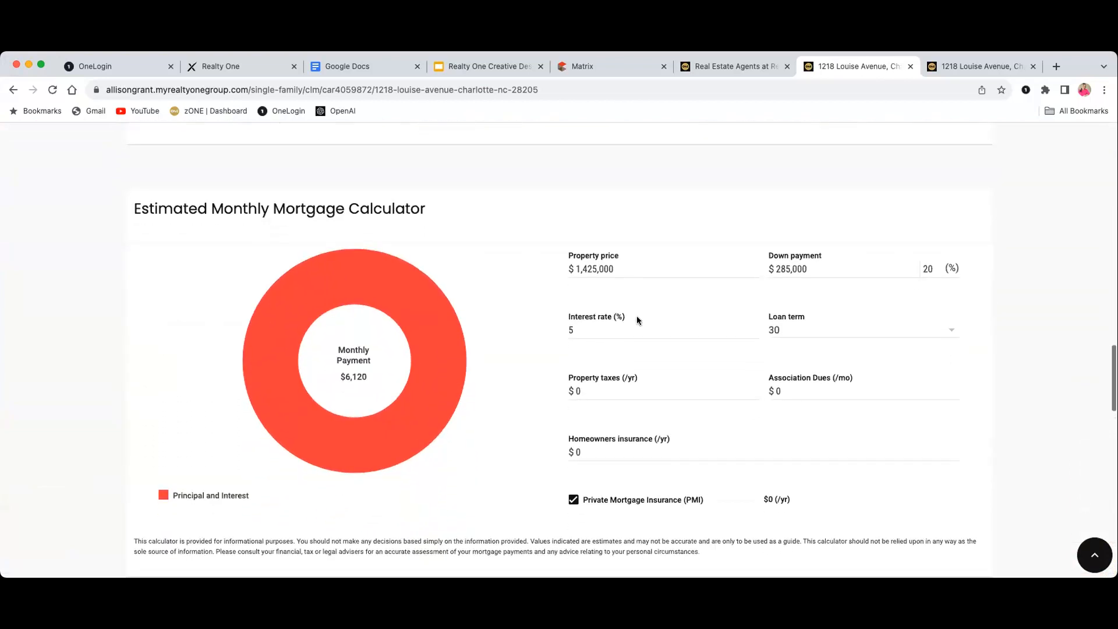
scroll(687, 324, "down", 7)
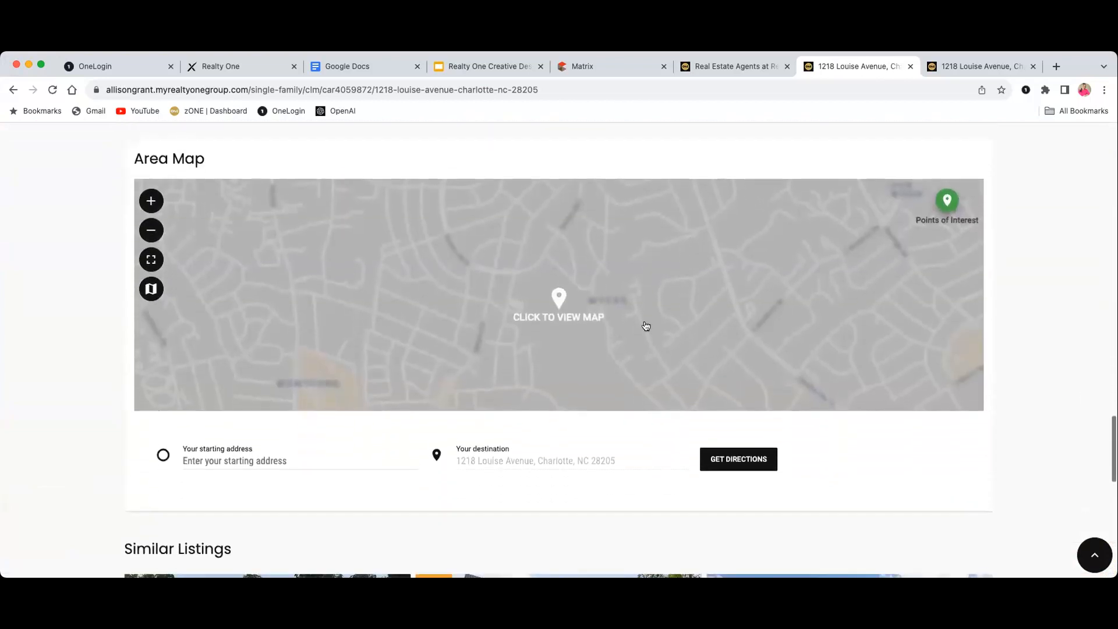
scroll(635, 327, "down", 8)
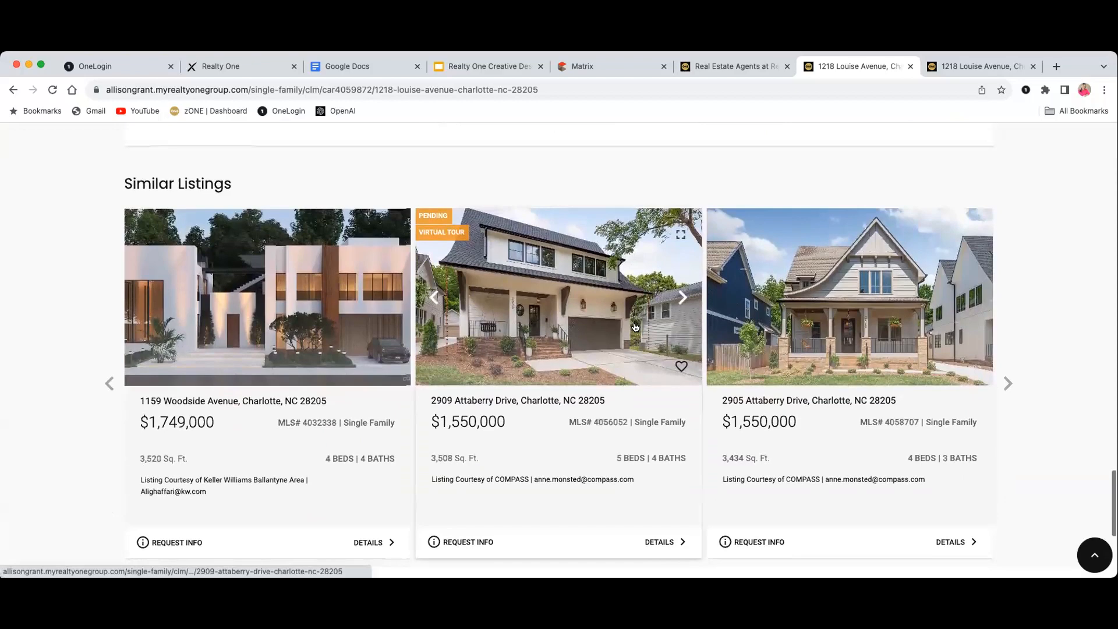
scroll(634, 322, "down", 3)
scroll(637, 331, "up", 18)
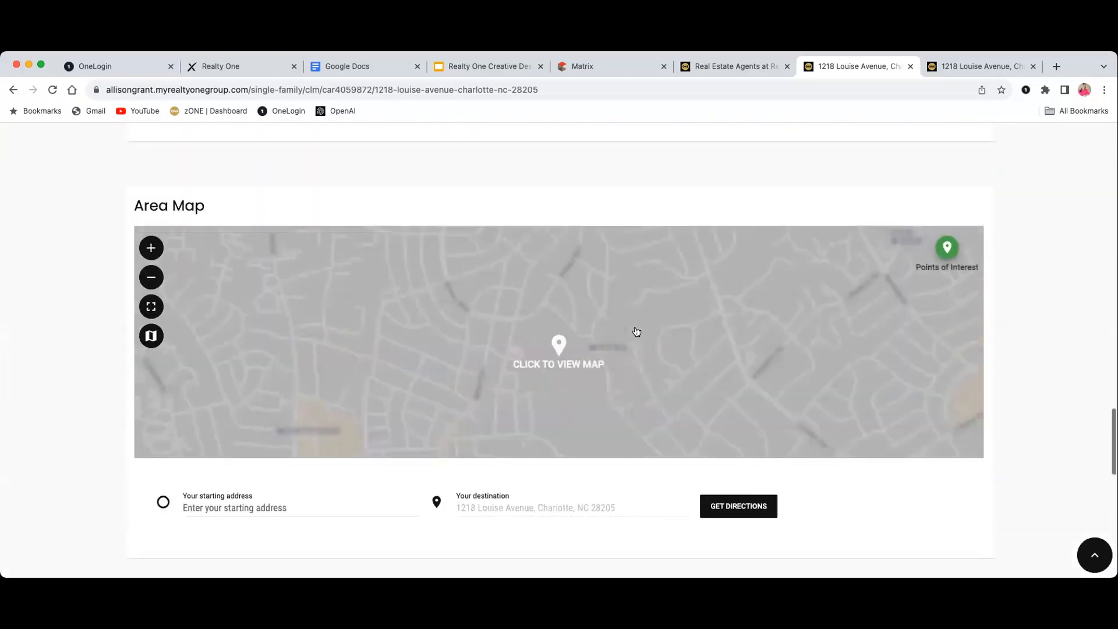
scroll(638, 330, "up", 14)
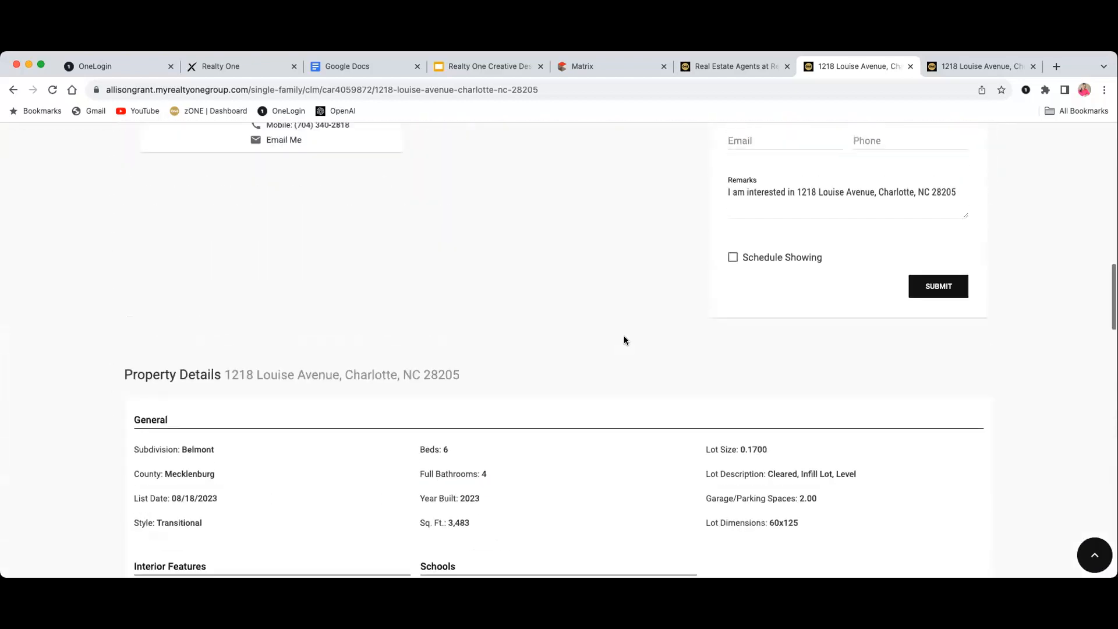
scroll(619, 323, "up", 12)
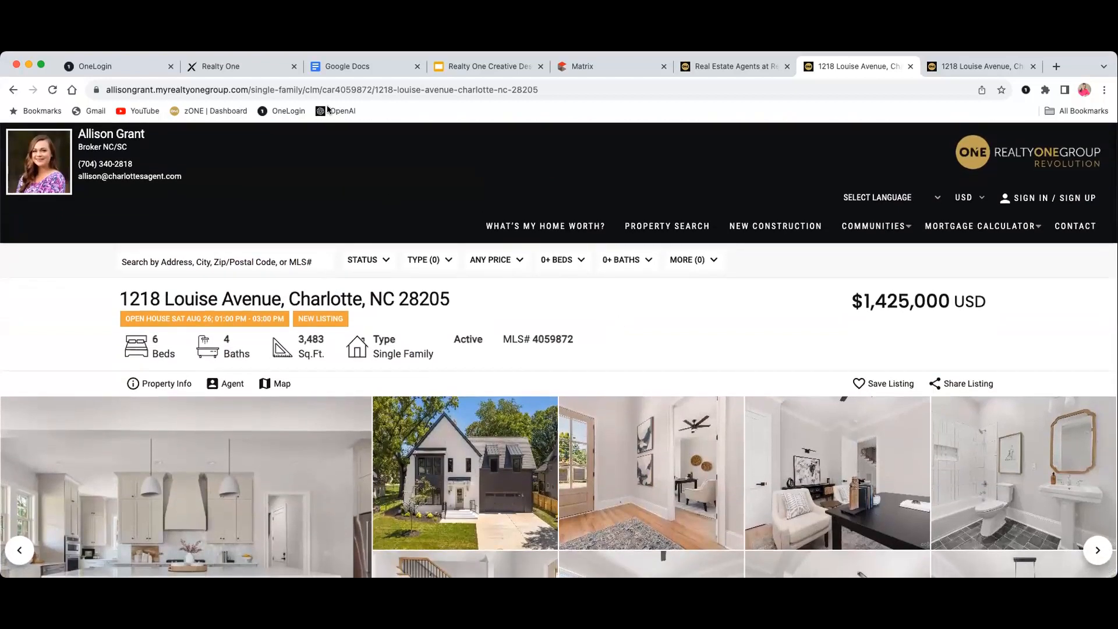
left_click(310, 87)
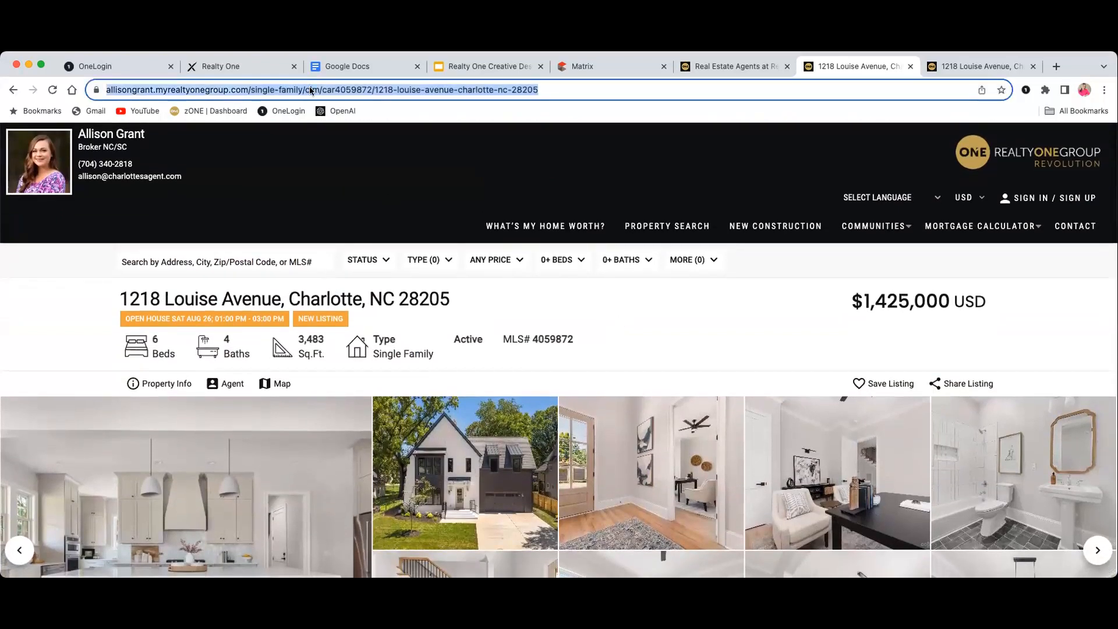
right_click(311, 91)
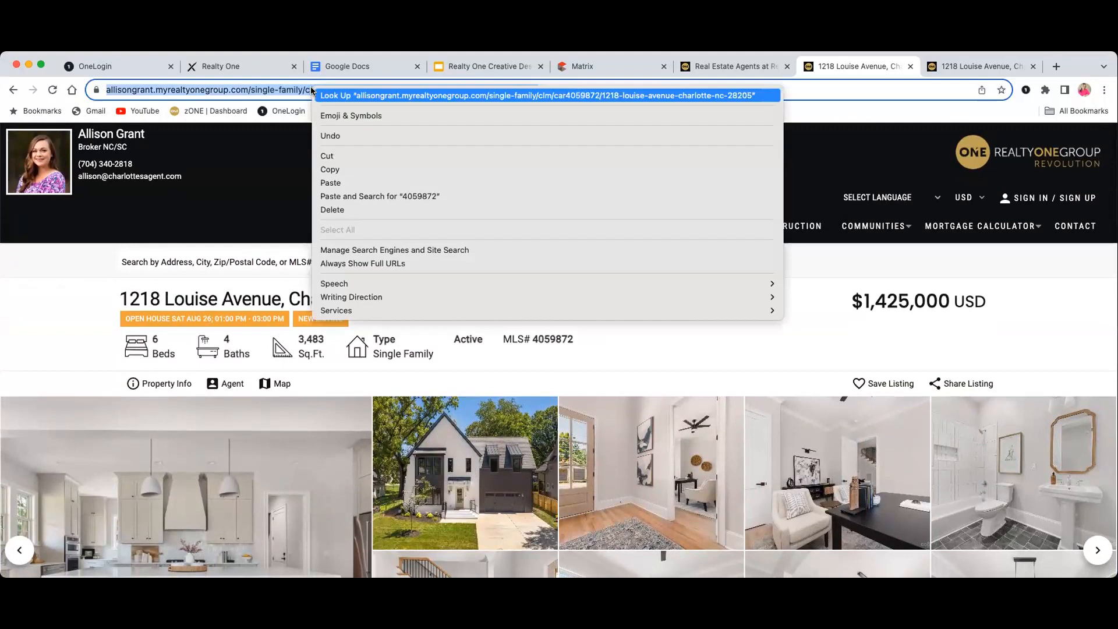
left_click(361, 169)
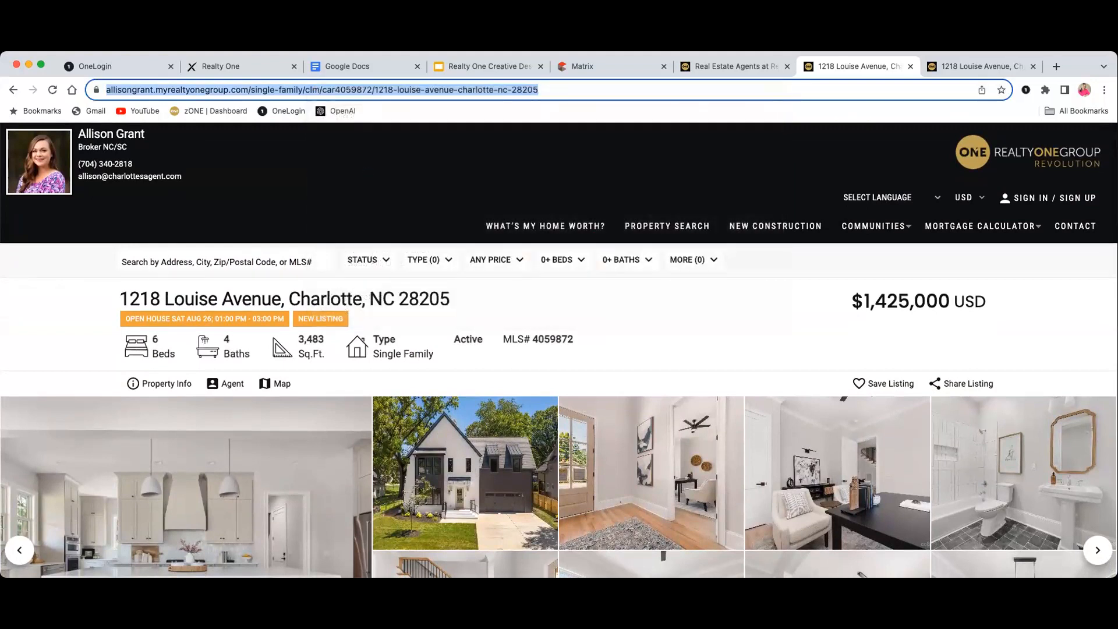
left_click(241, 66)
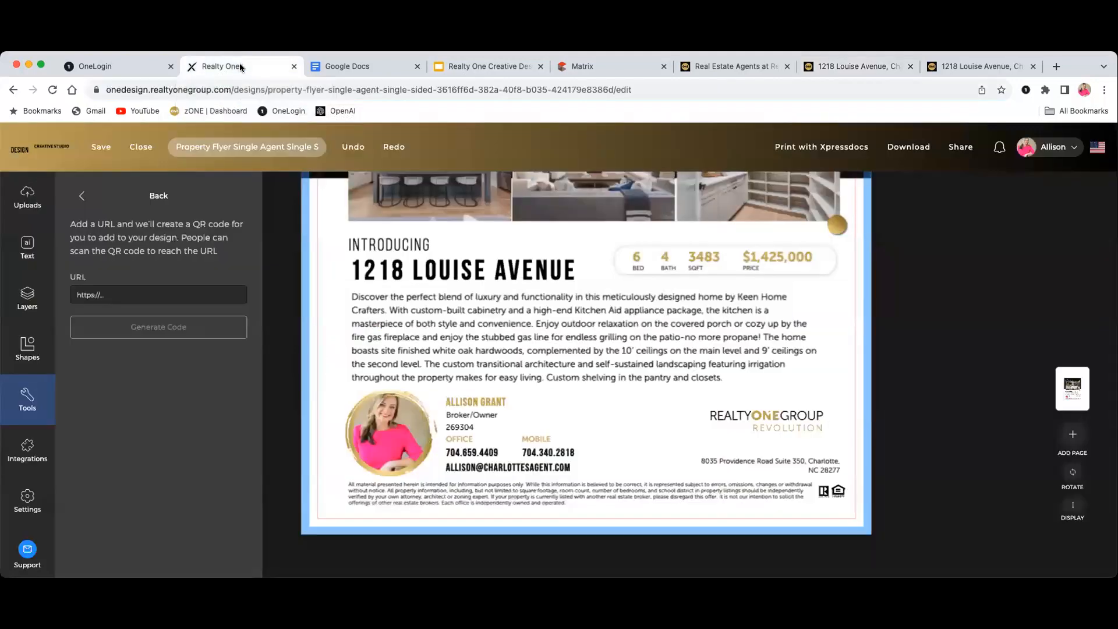
Paste the listing URL into the QR code link field and generate the code onto the flyer
left_click(154, 290)
right_click(154, 290)
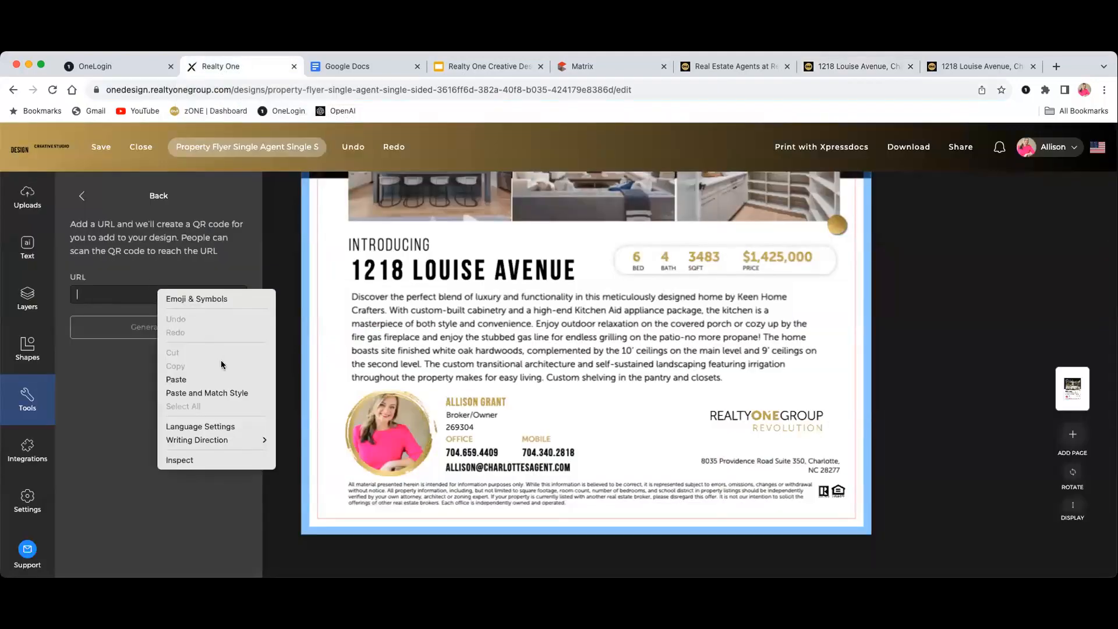
left_click(215, 380)
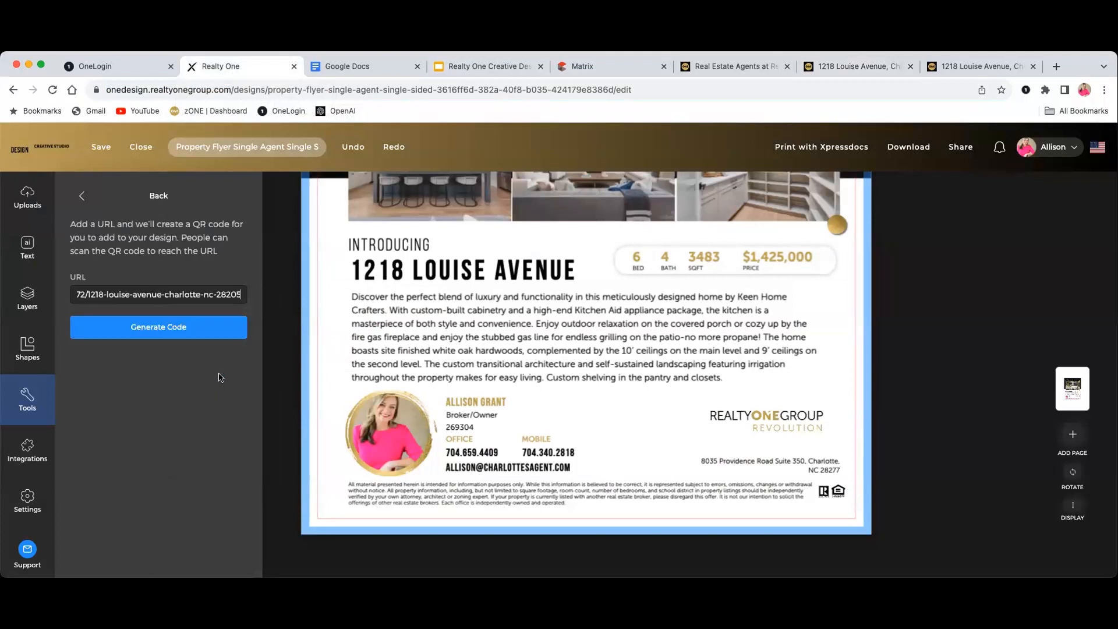
left_click(166, 337)
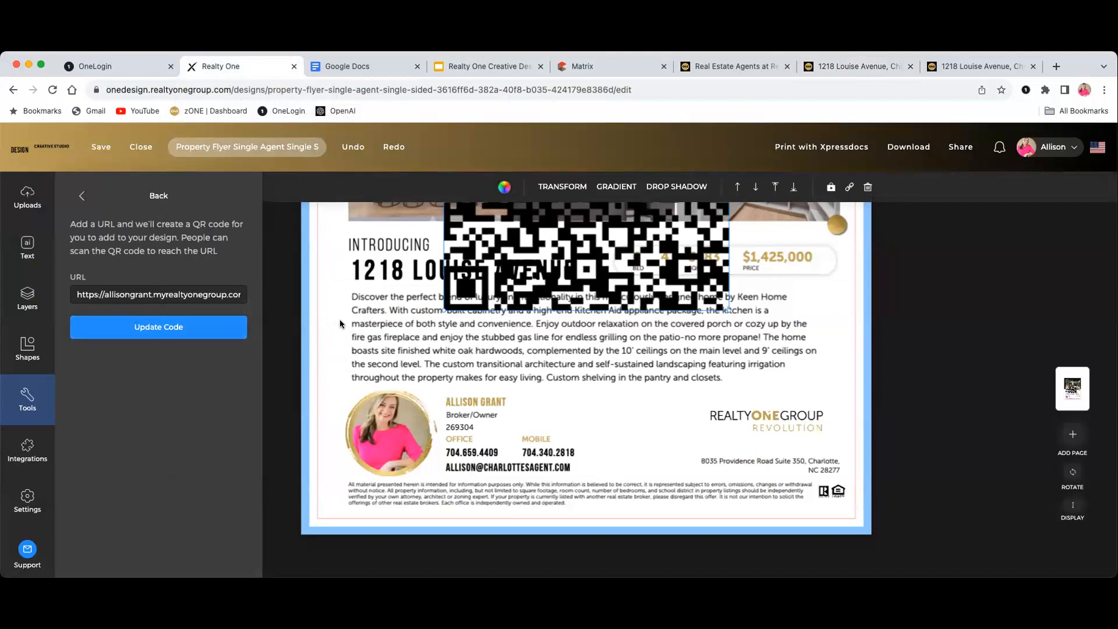
scroll(428, 341, "up", 2)
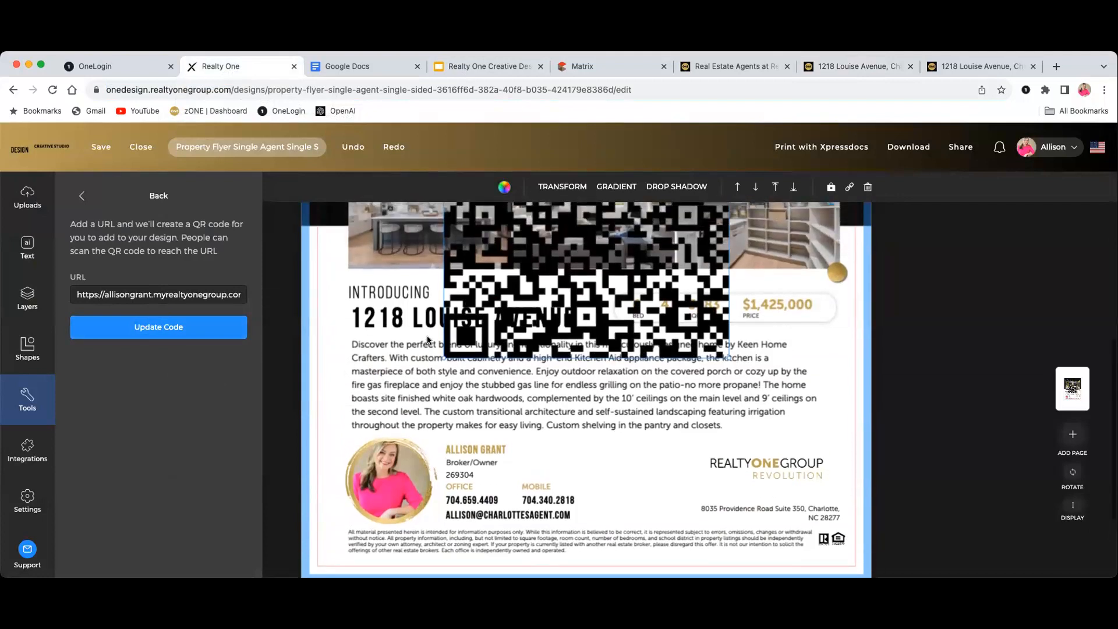
scroll(428, 340, "up", 2)
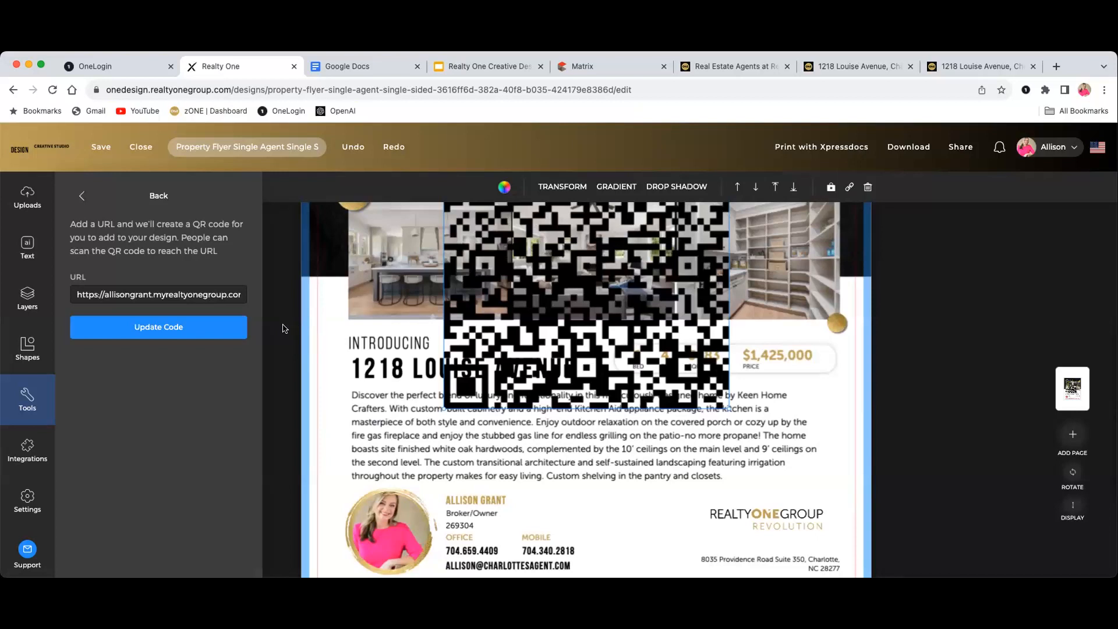
left_click(284, 328)
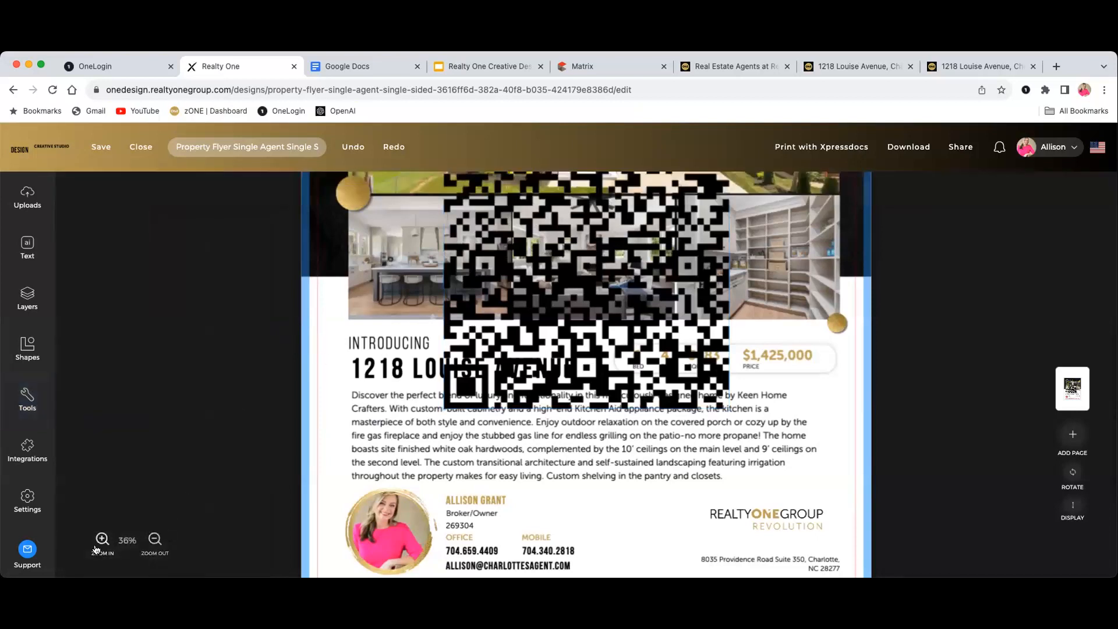
Zoom out on the flyer and shrink the QR code to a small size
left_click(155, 538)
left_click(155, 538)
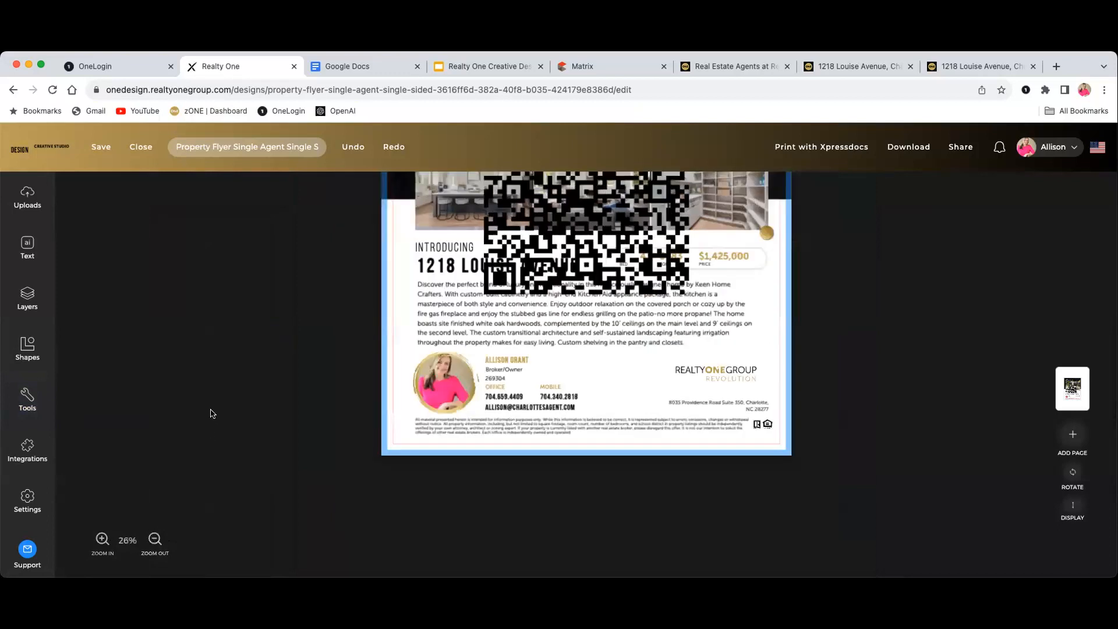
scroll(210, 414, "up", 3)
scroll(210, 414, "up", 2)
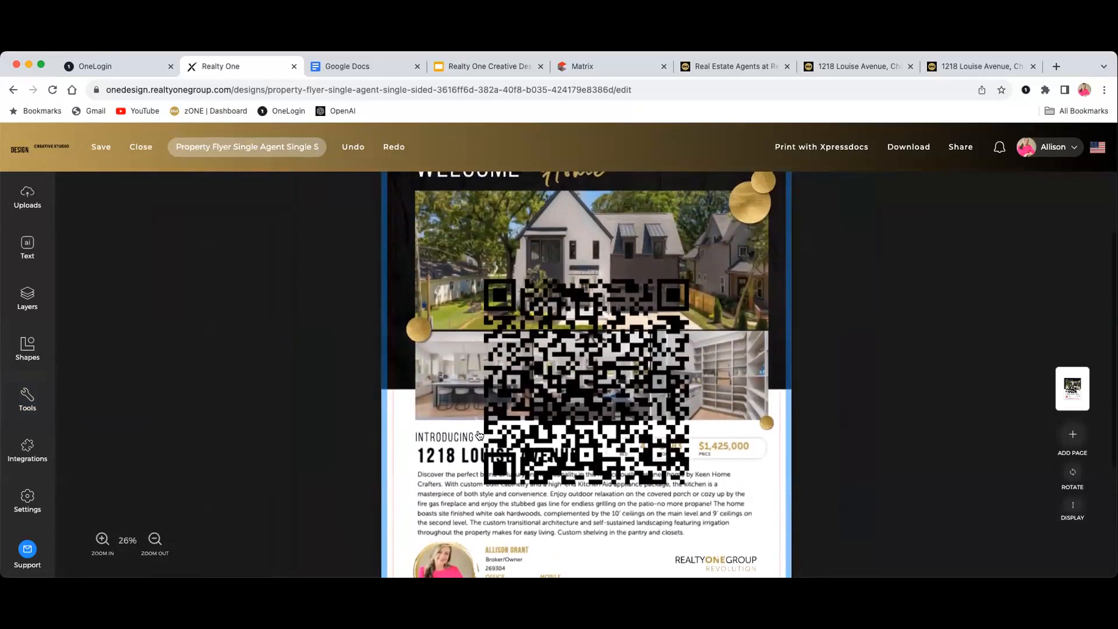
left_click(499, 379)
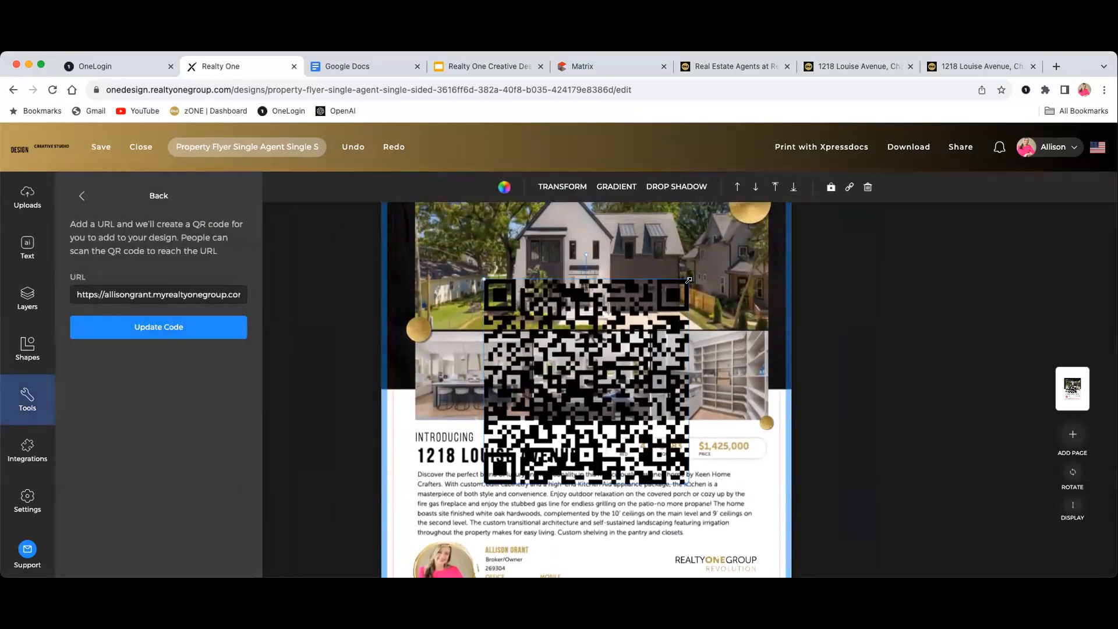
left_click_drag(690, 275, 542, 456)
Move the QR code into the agent contact strip beside the mobile number
left_click(595, 437)
left_click(595, 445)
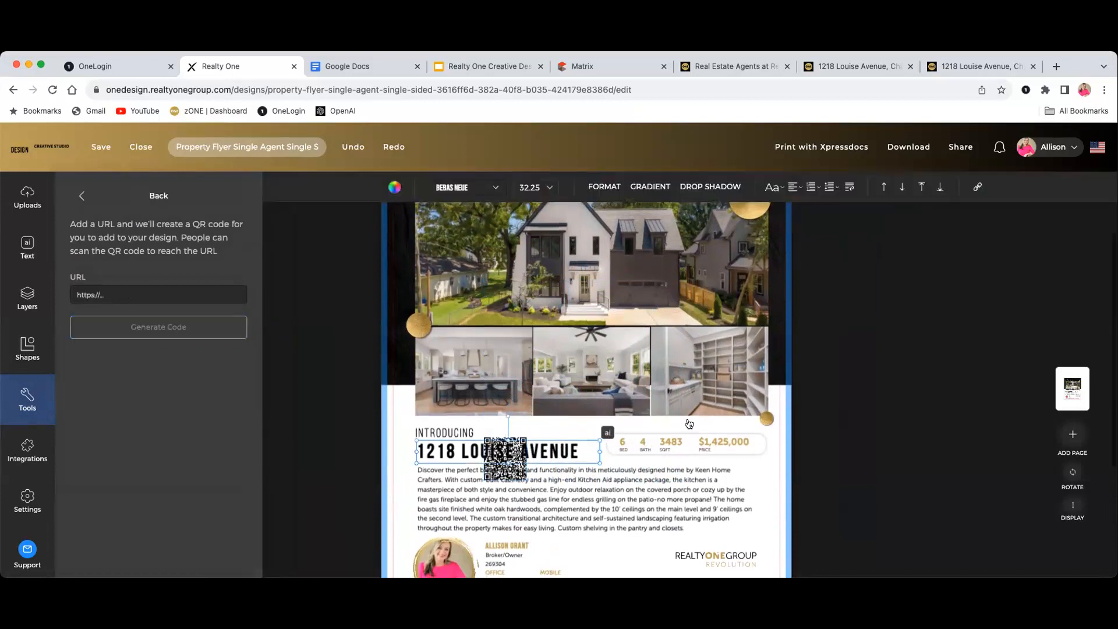
scroll(815, 399, "down", 2)
left_click_drag(513, 387, 623, 487)
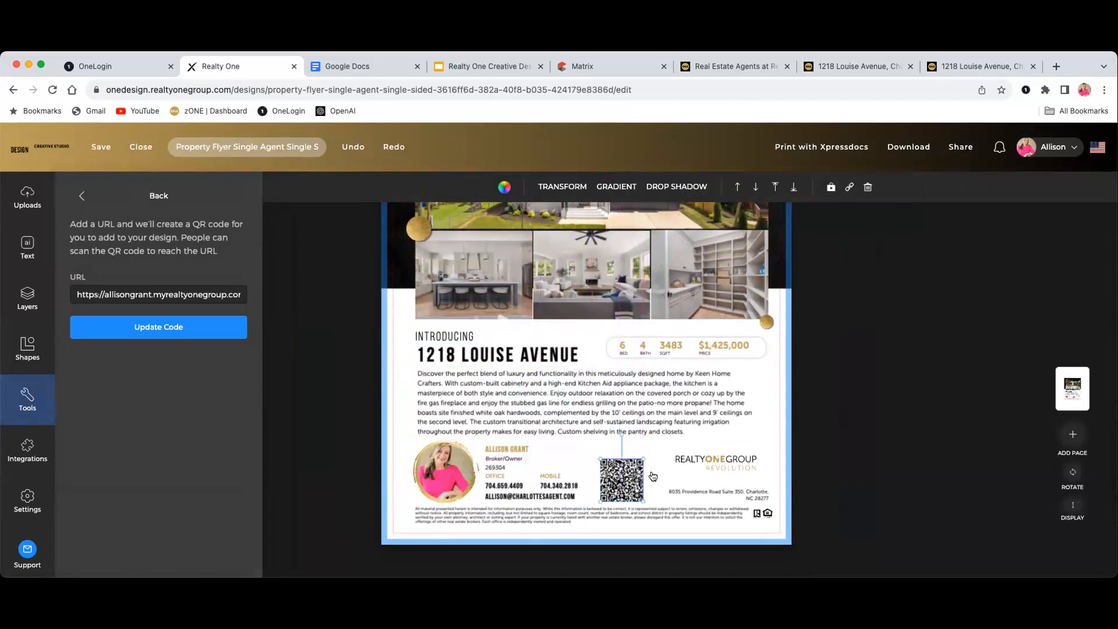
left_click(845, 413)
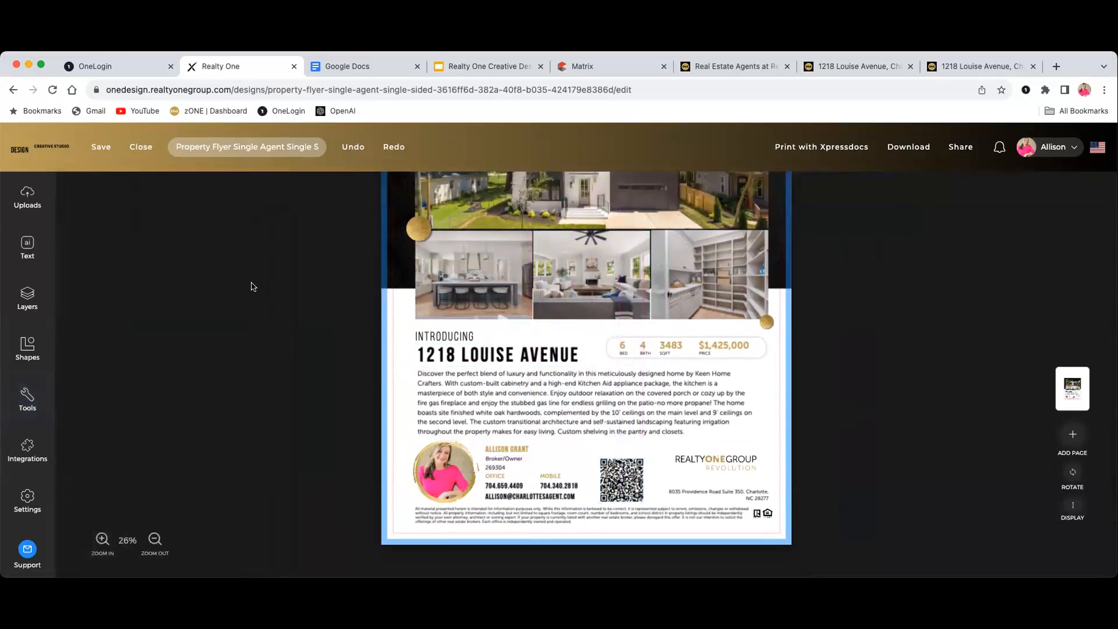
left_click(20, 253)
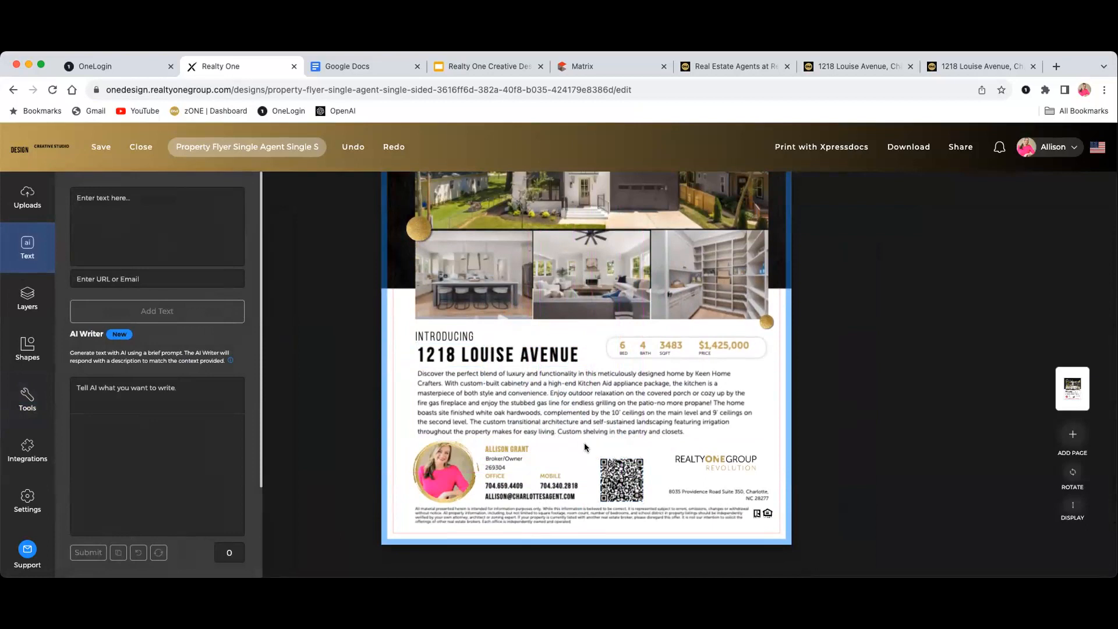
Add the caption 'Scan here for more info about this home.' and place it above the QR code
type("Sc")
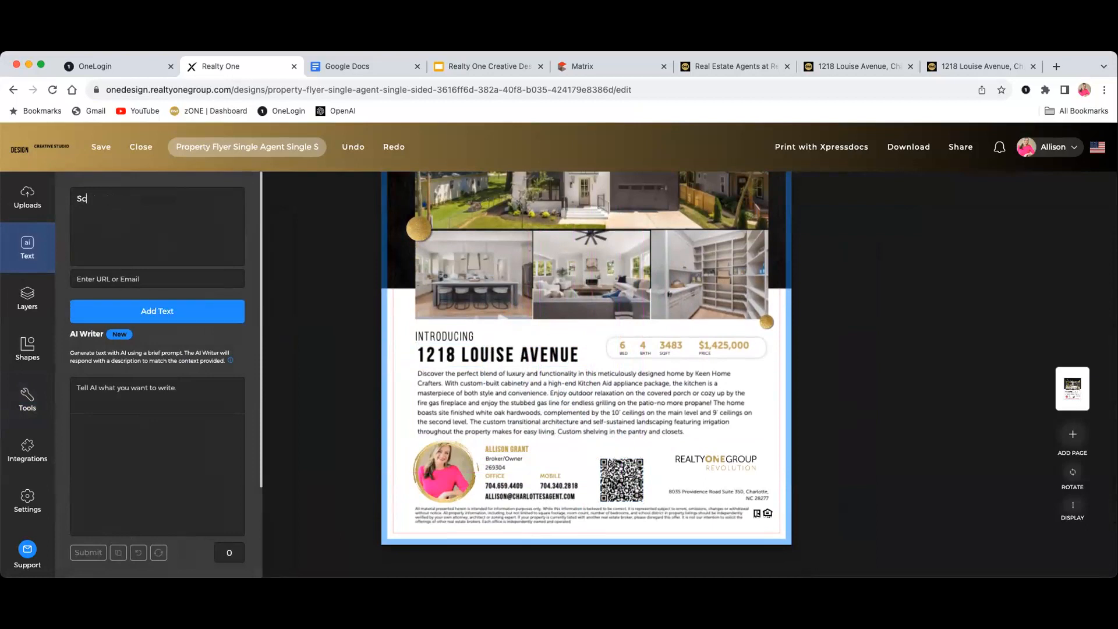
type("an here for more info about this home.")
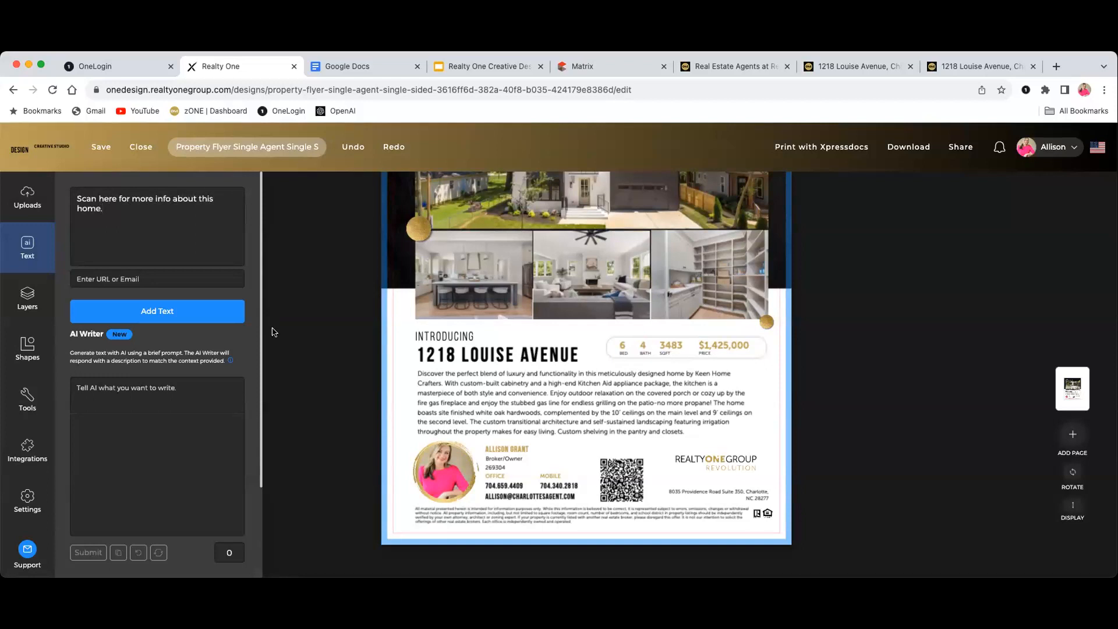
left_click(204, 319)
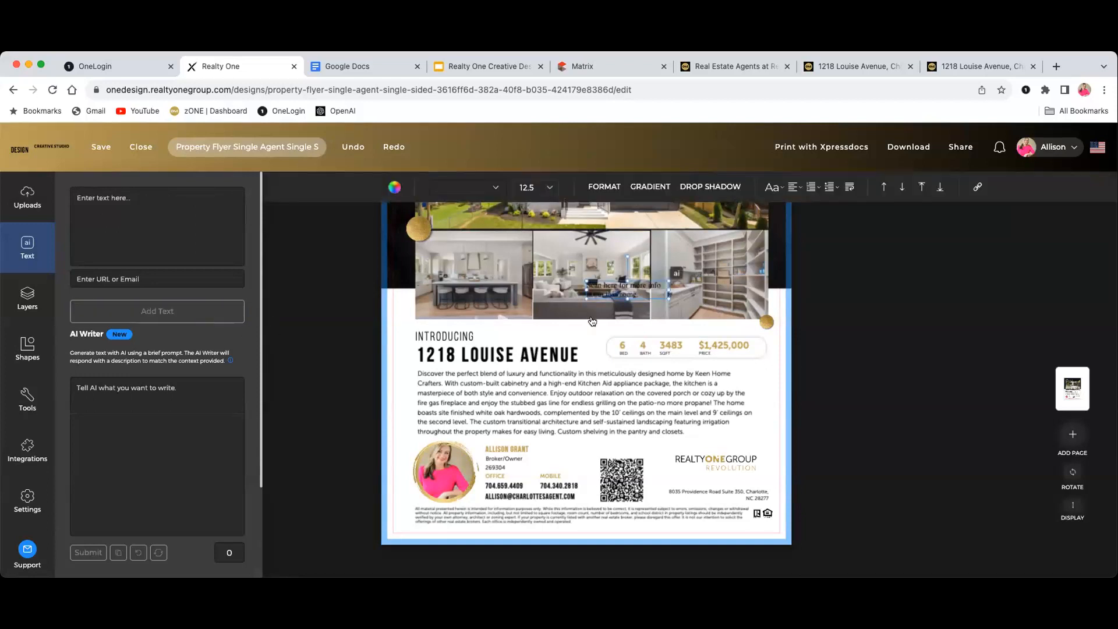
left_click_drag(620, 296, 619, 445)
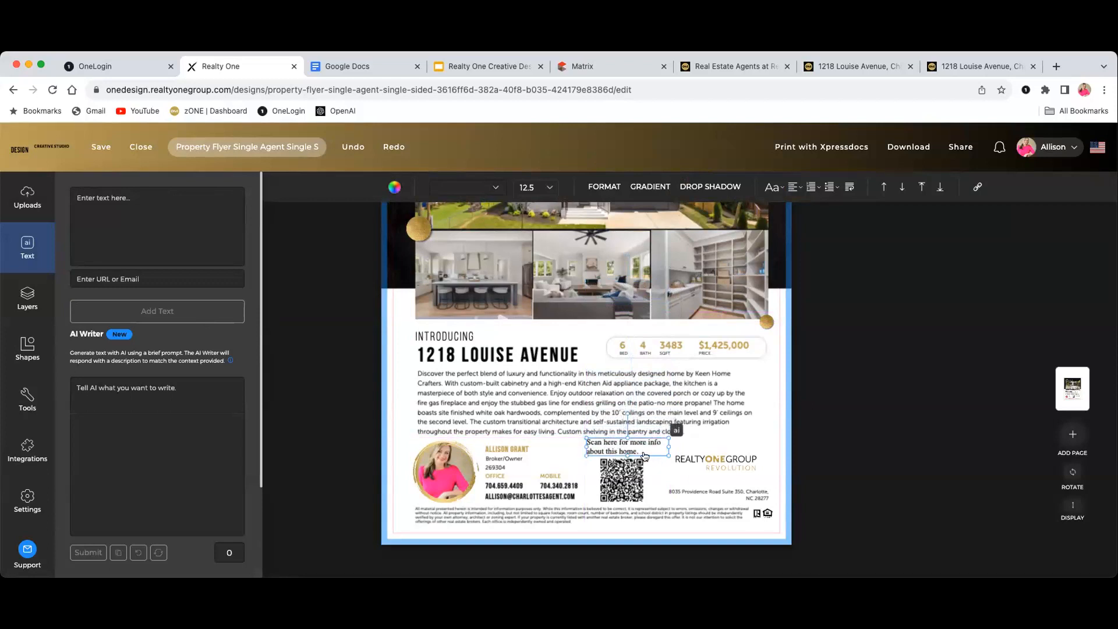
left_click(653, 468)
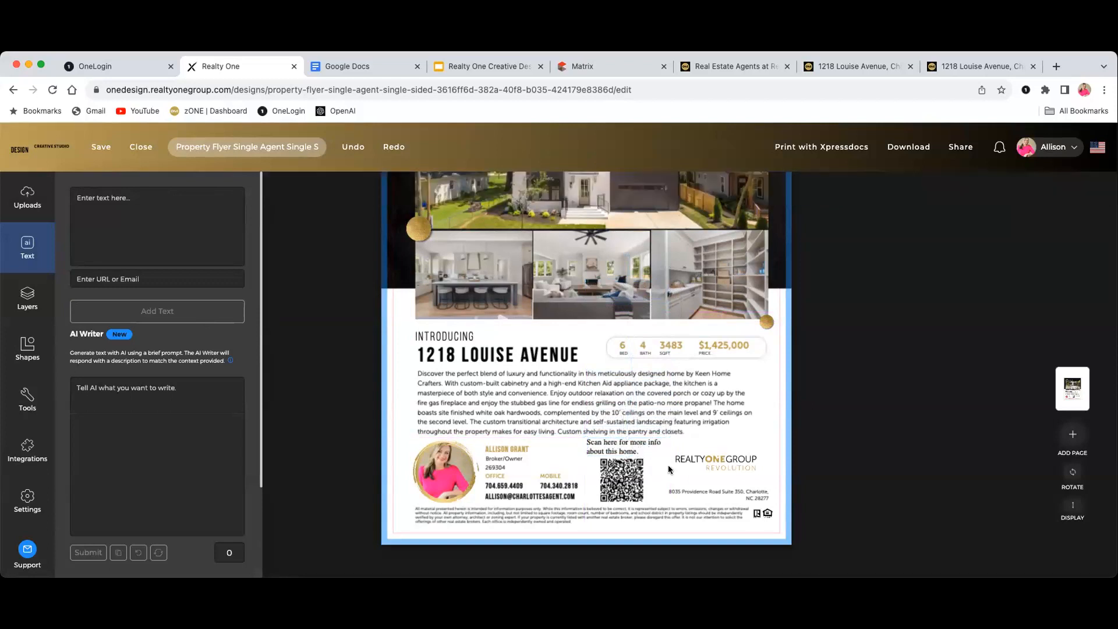
scroll(677, 464, "down", 1)
scroll(678, 467, "up", 5)
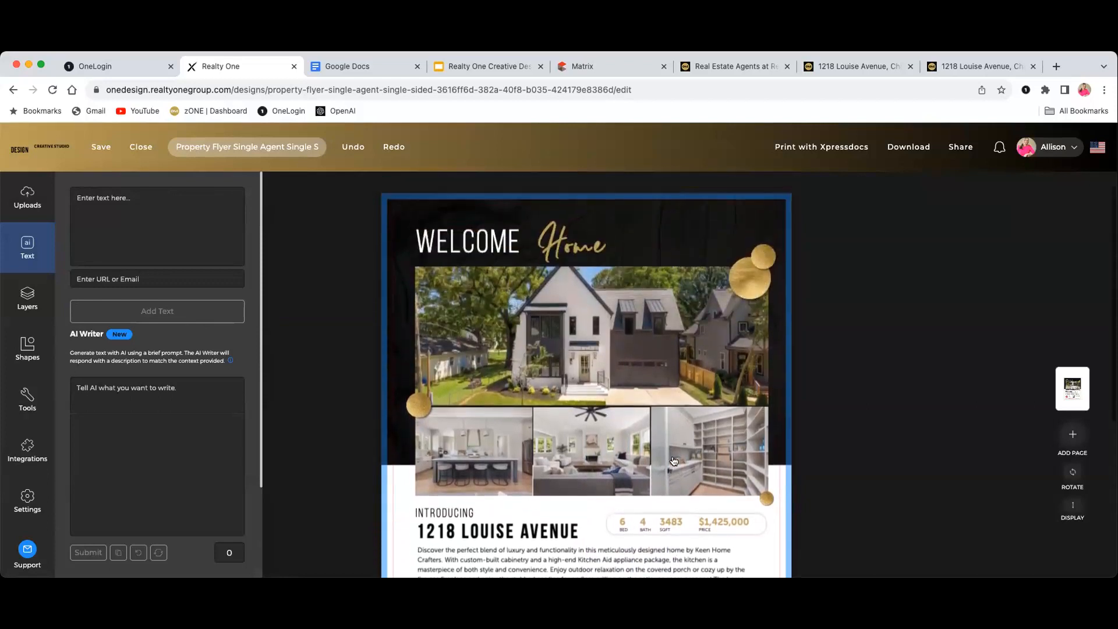
left_click(916, 425)
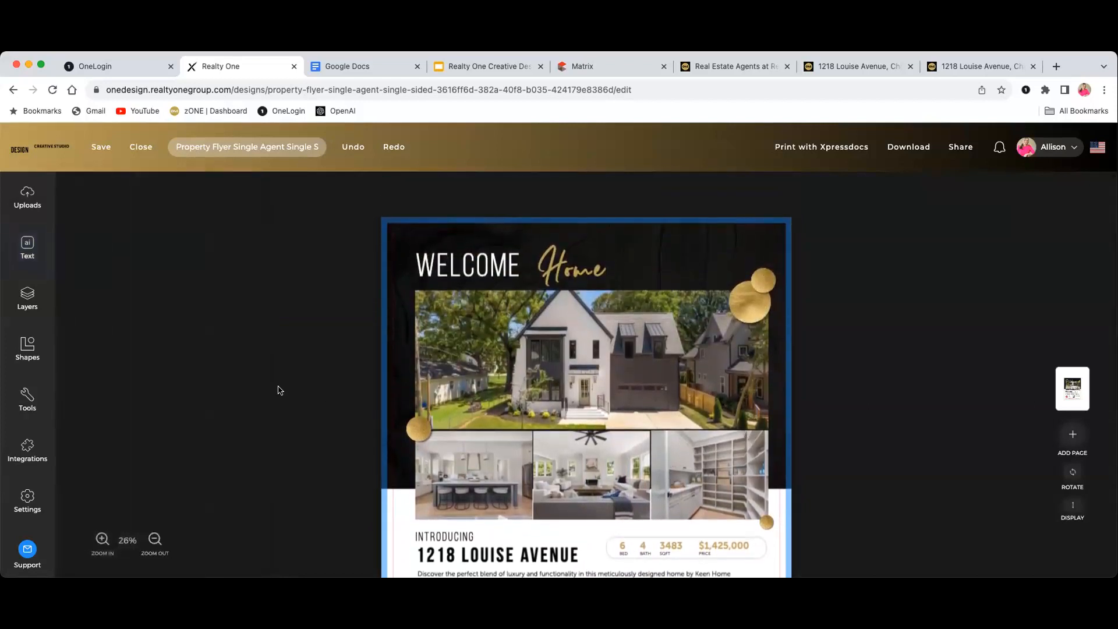
scroll(279, 390, "down", 5)
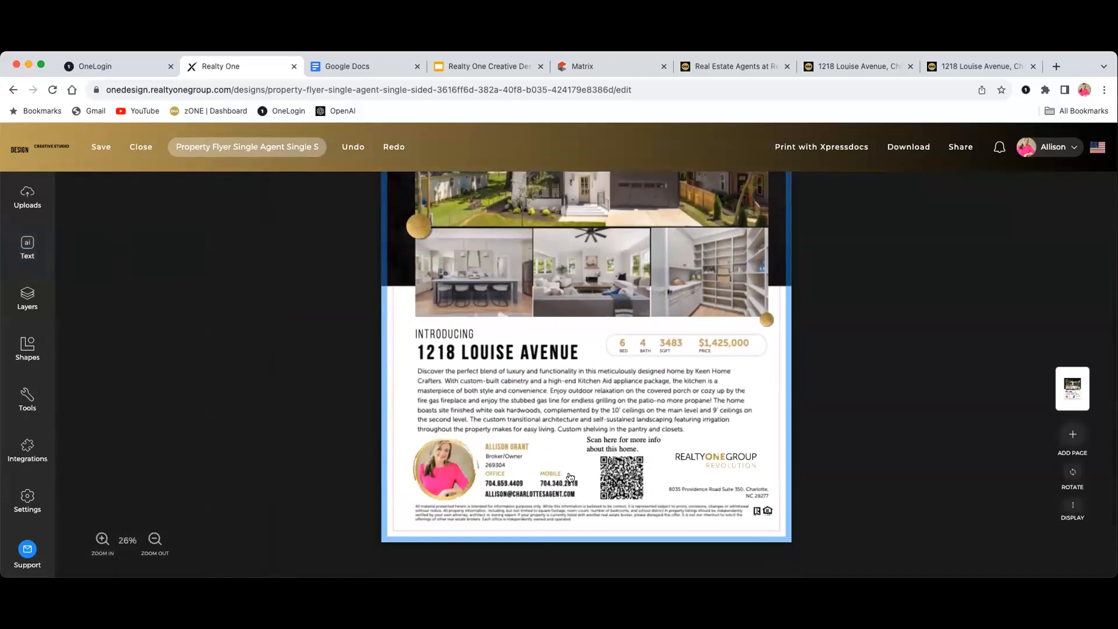
scroll(329, 426, "up", 1)
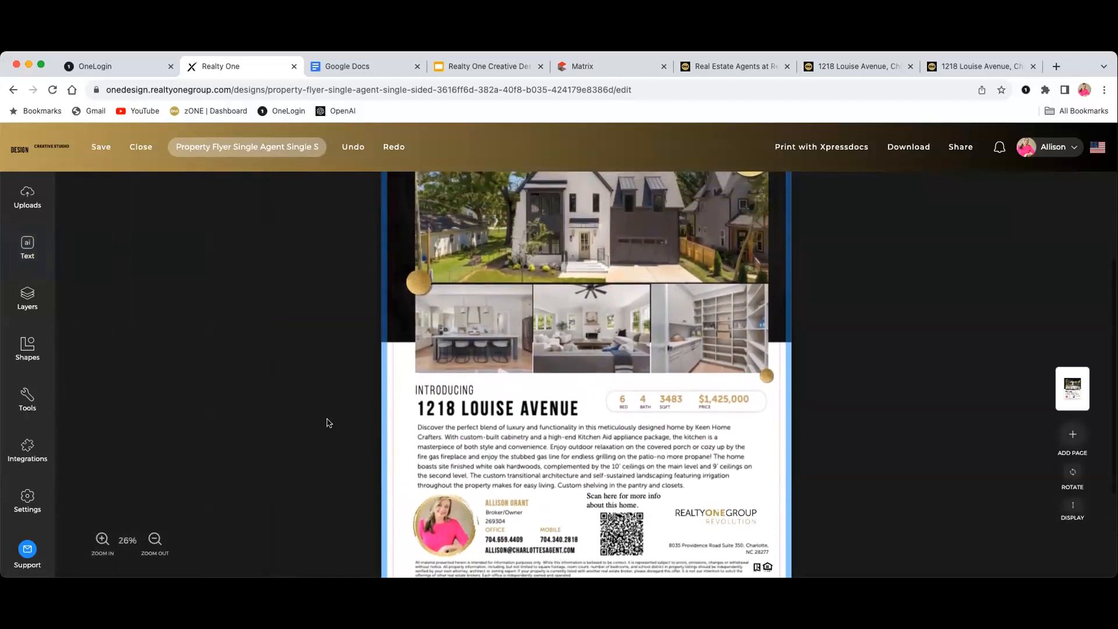
scroll(326, 420, "up", 1)
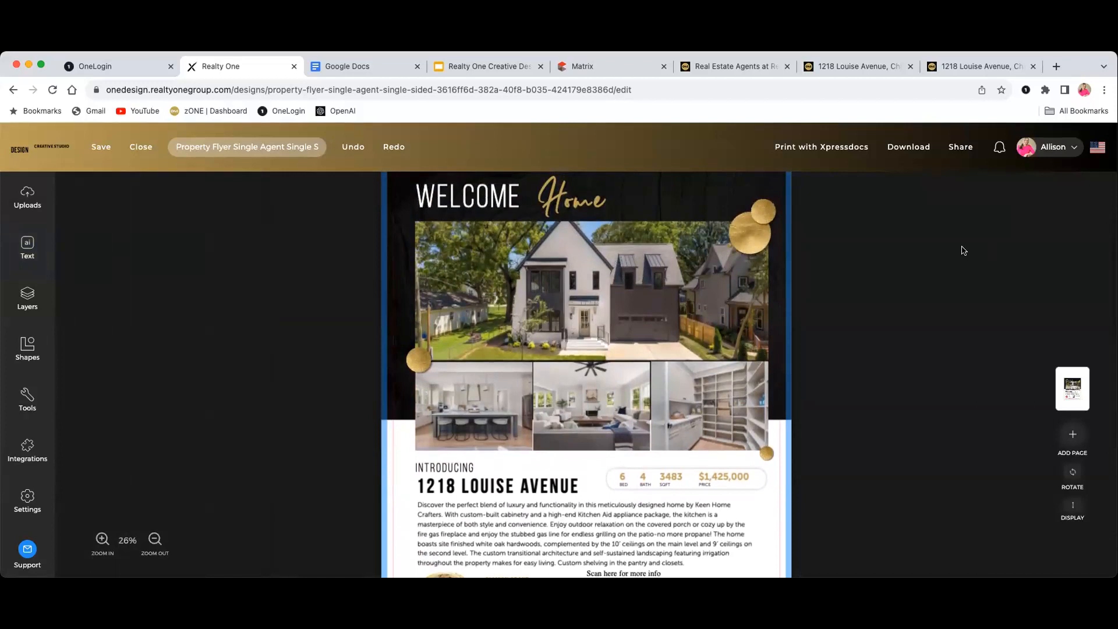
left_click(99, 147)
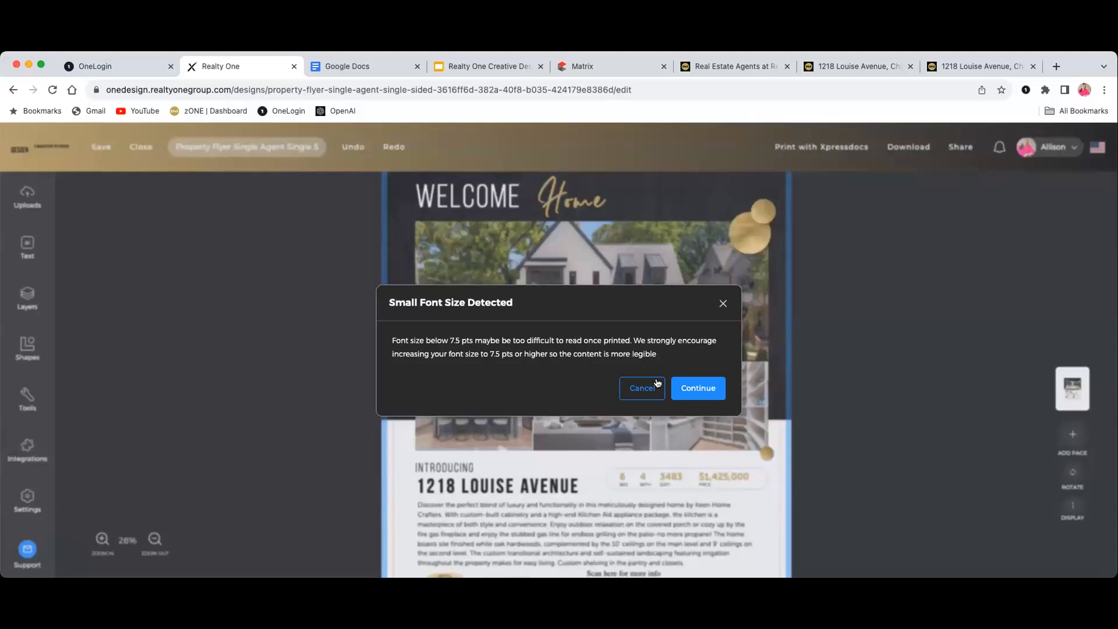
left_click(698, 392)
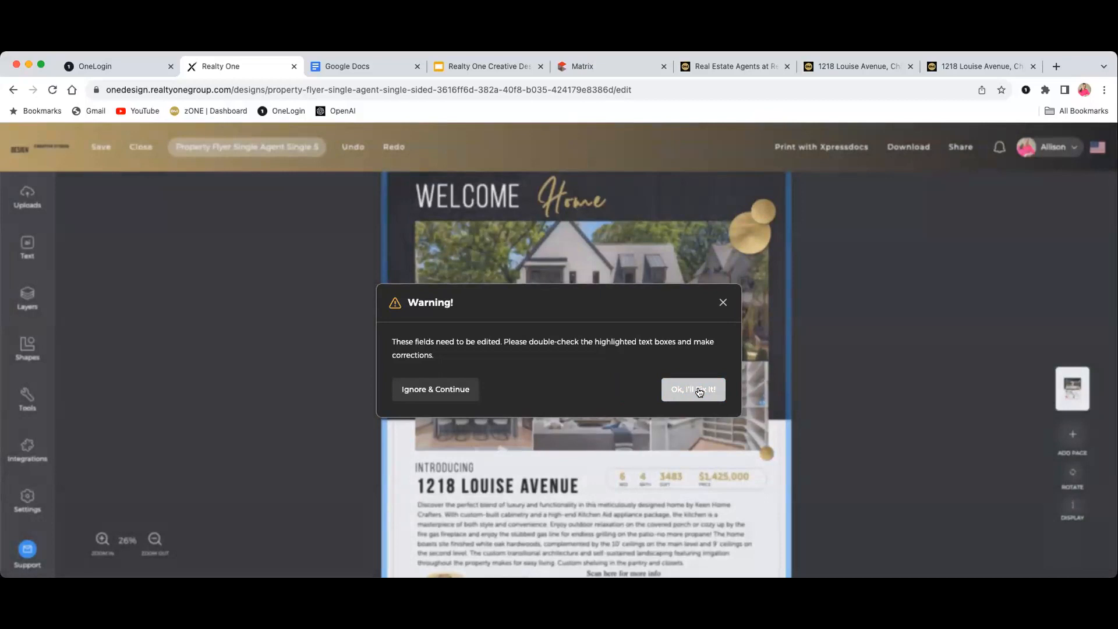
left_click(698, 388)
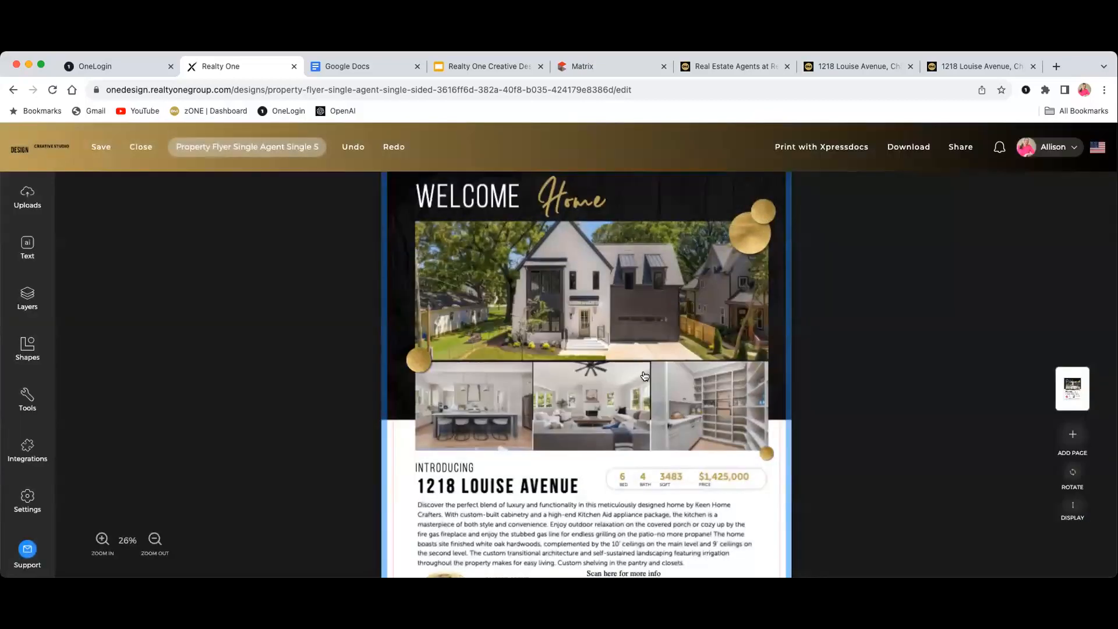
scroll(633, 362, "down", 3)
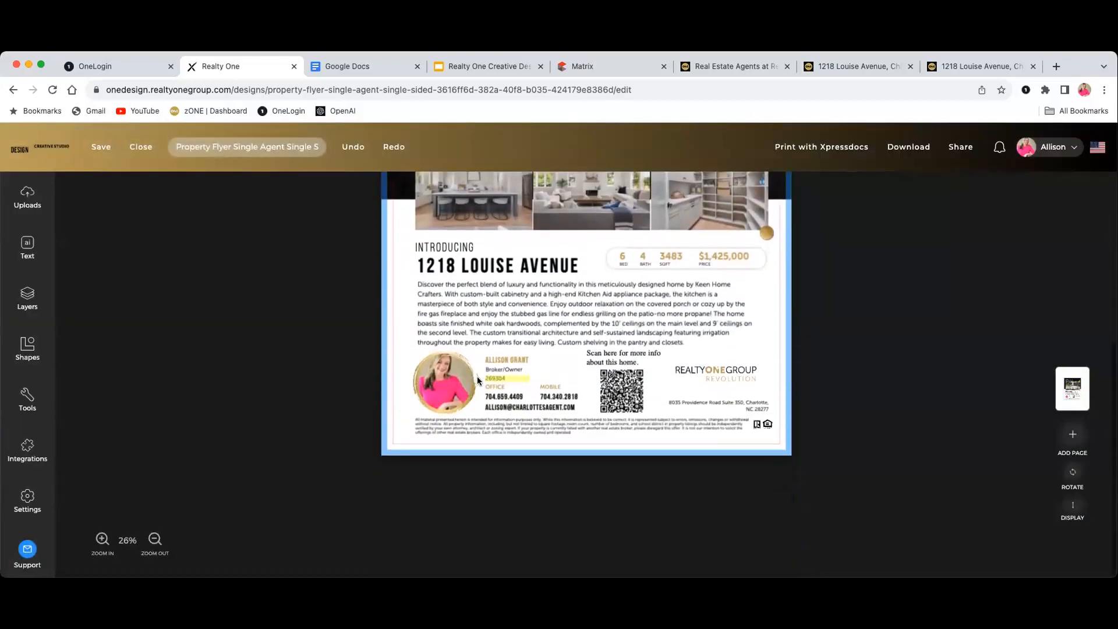
Save the flyer, continuing past the small-font, unedited-field and spell-check prompts
left_click(508, 380)
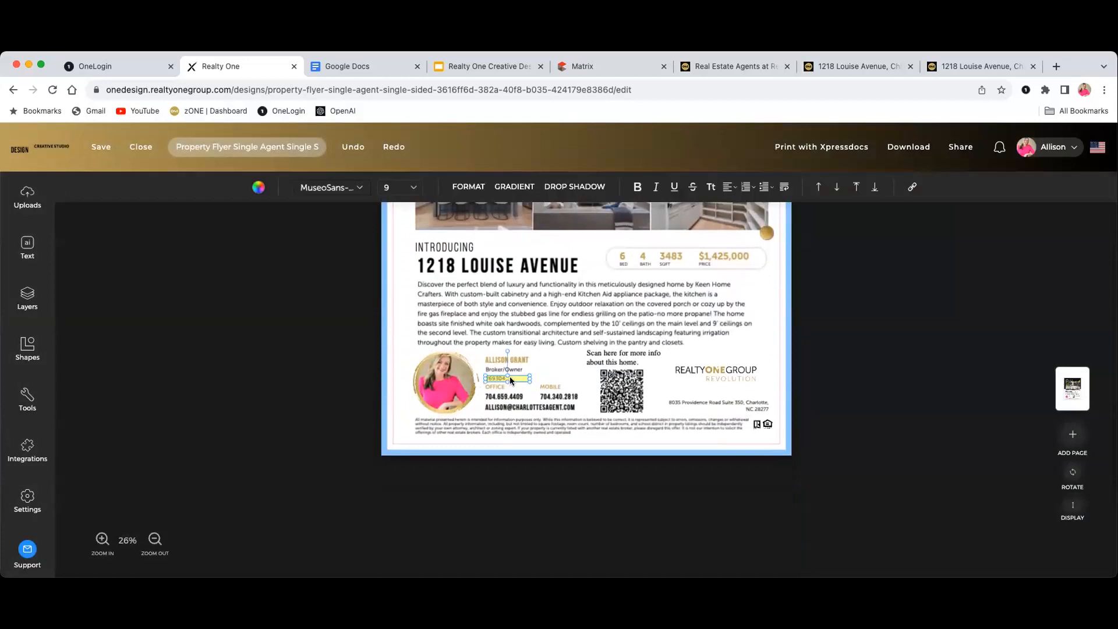
scroll(907, 376, "up", 3)
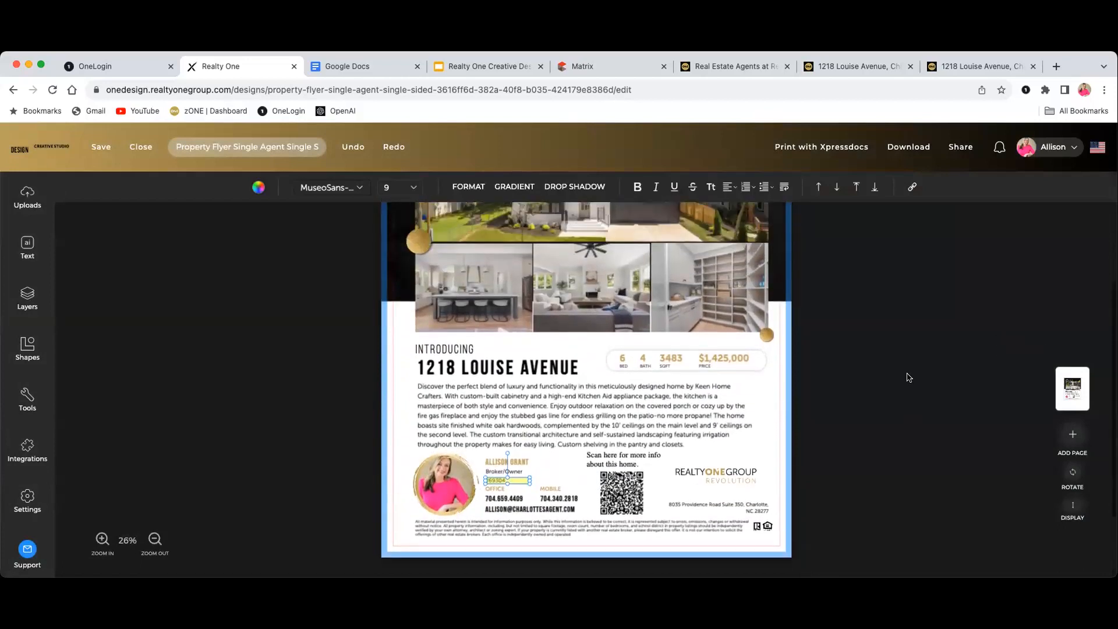
scroll(912, 376, "up", 3)
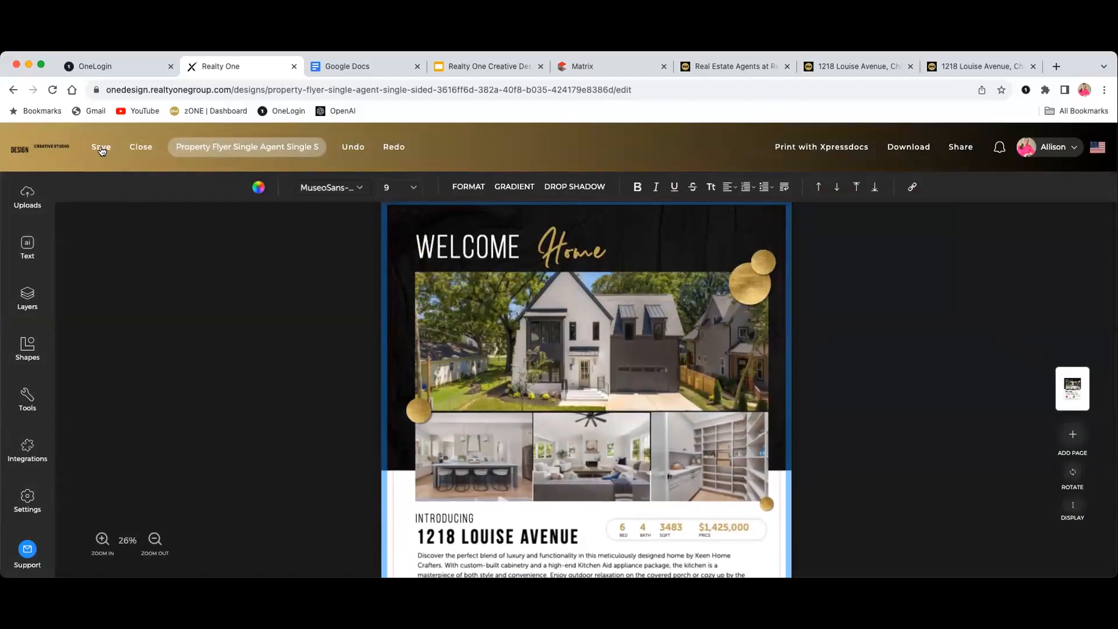
left_click(101, 151)
left_click(707, 389)
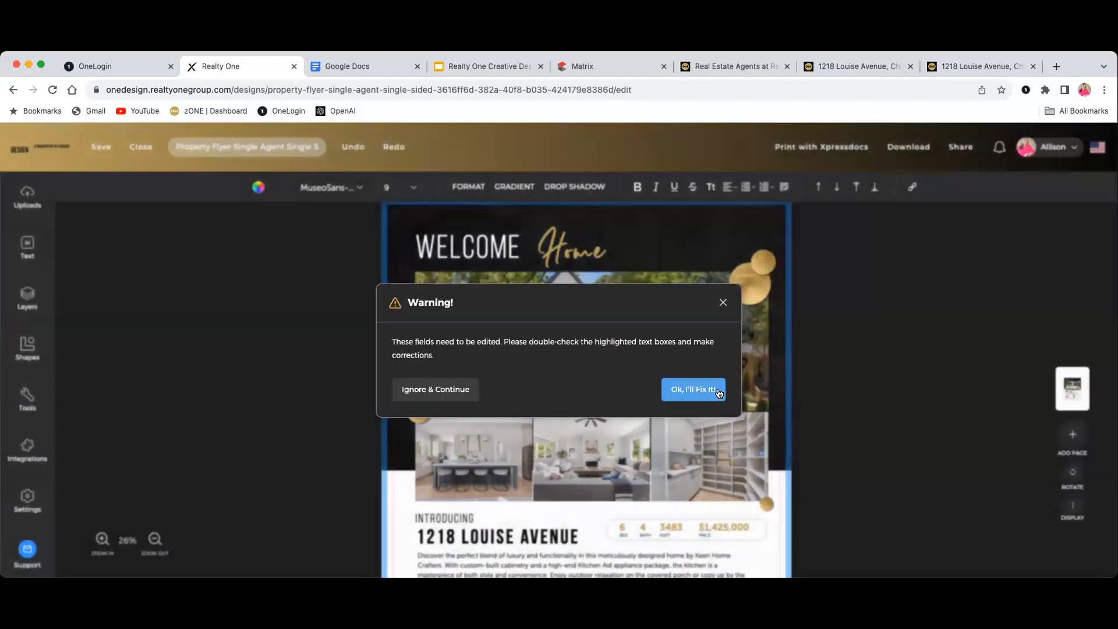
left_click(435, 389)
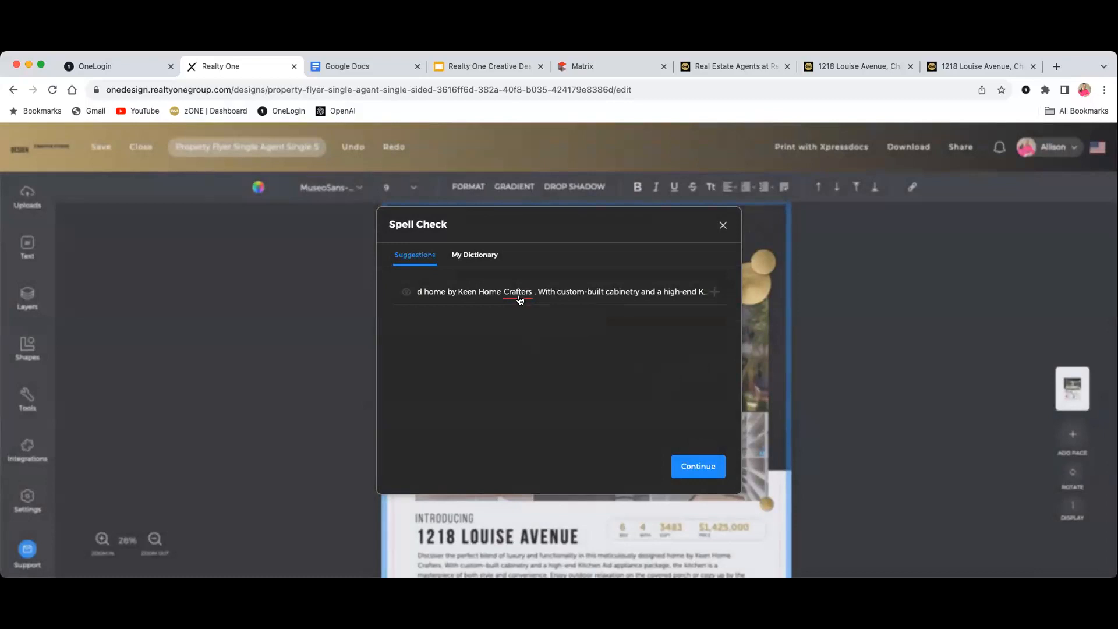
left_click(707, 465)
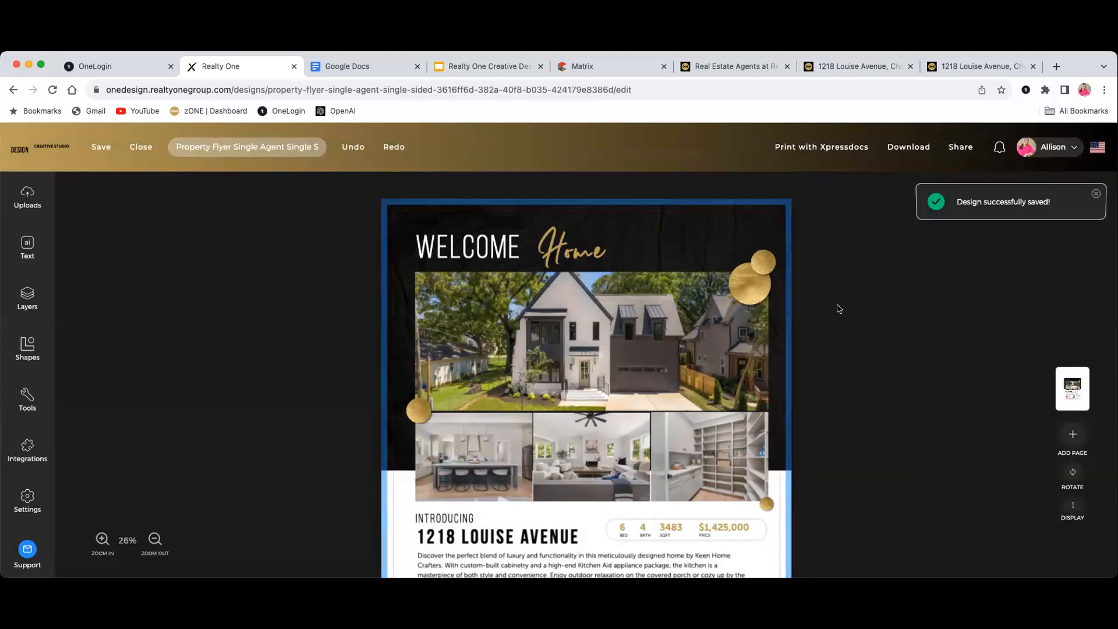
scroll(838, 308, "down", 1)
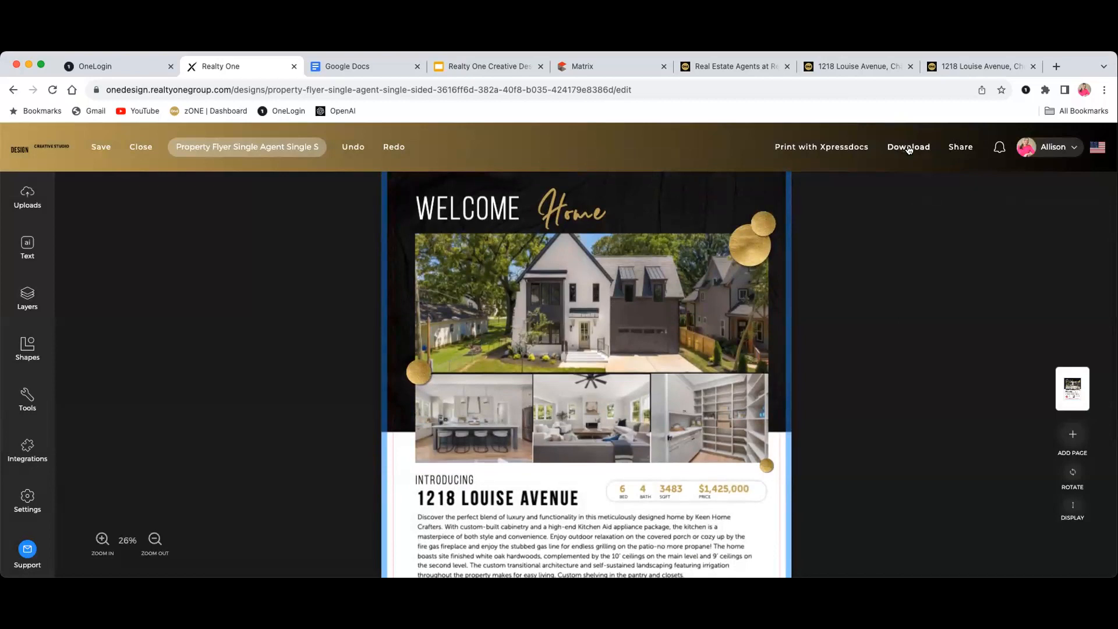
left_click(909, 149)
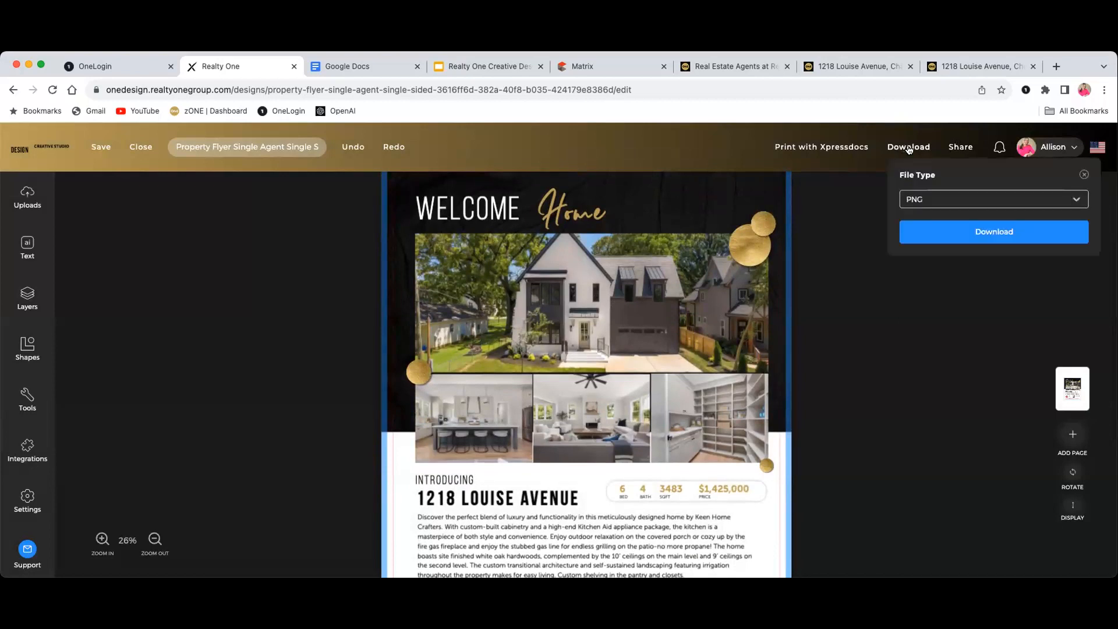
left_click(1053, 203)
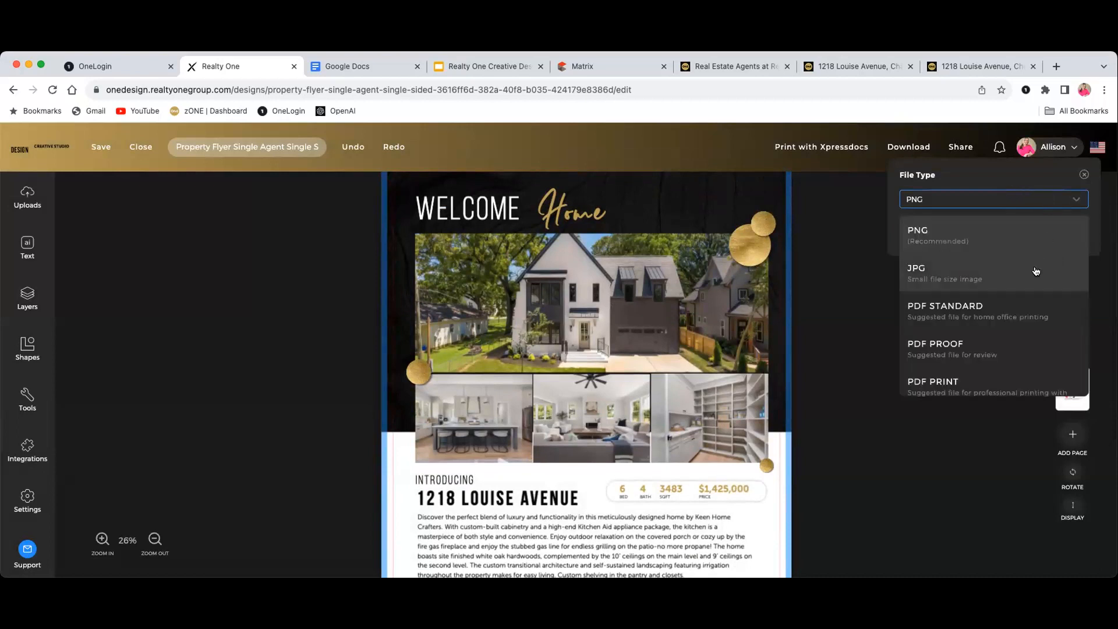
scroll(1025, 321, "down", 1)
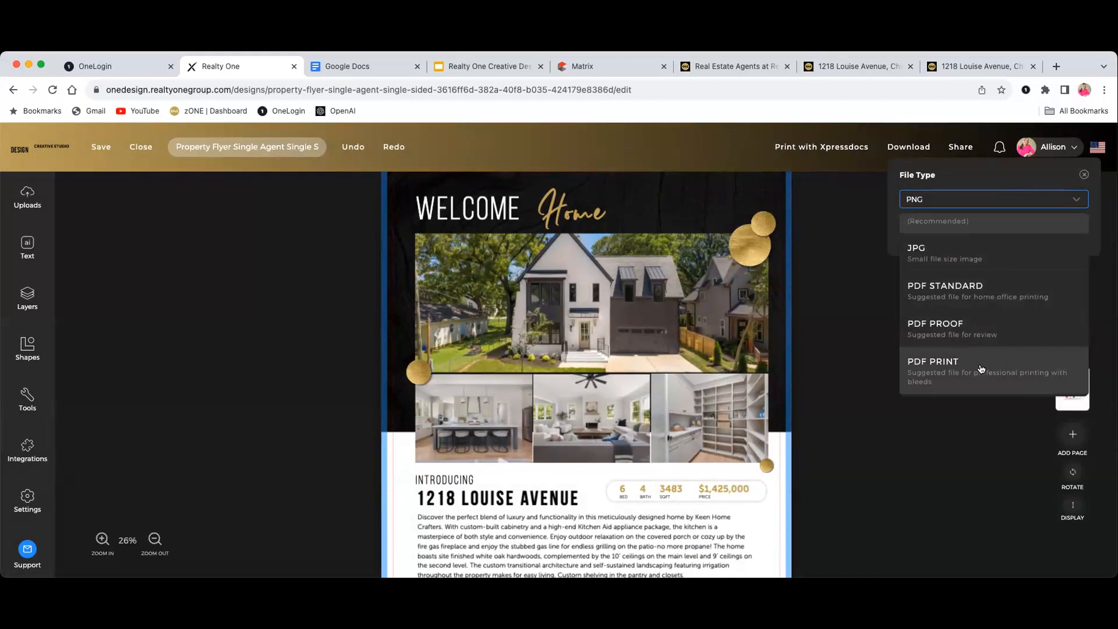
scroll(981, 369, "up", 2)
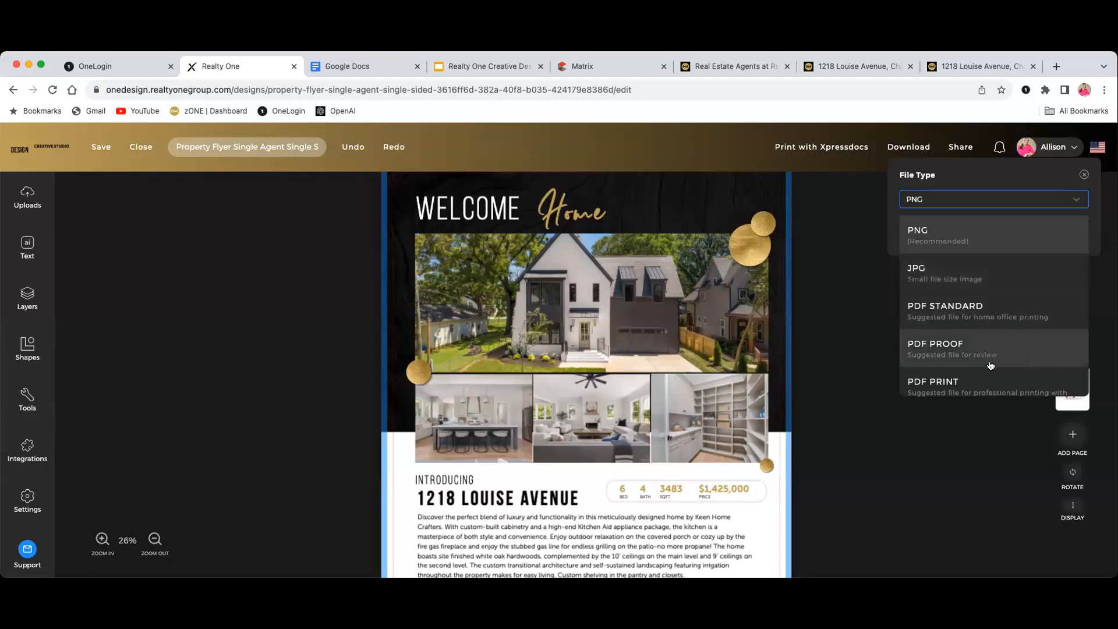
scroll(1021, 336, "down", 1)
left_click(988, 291)
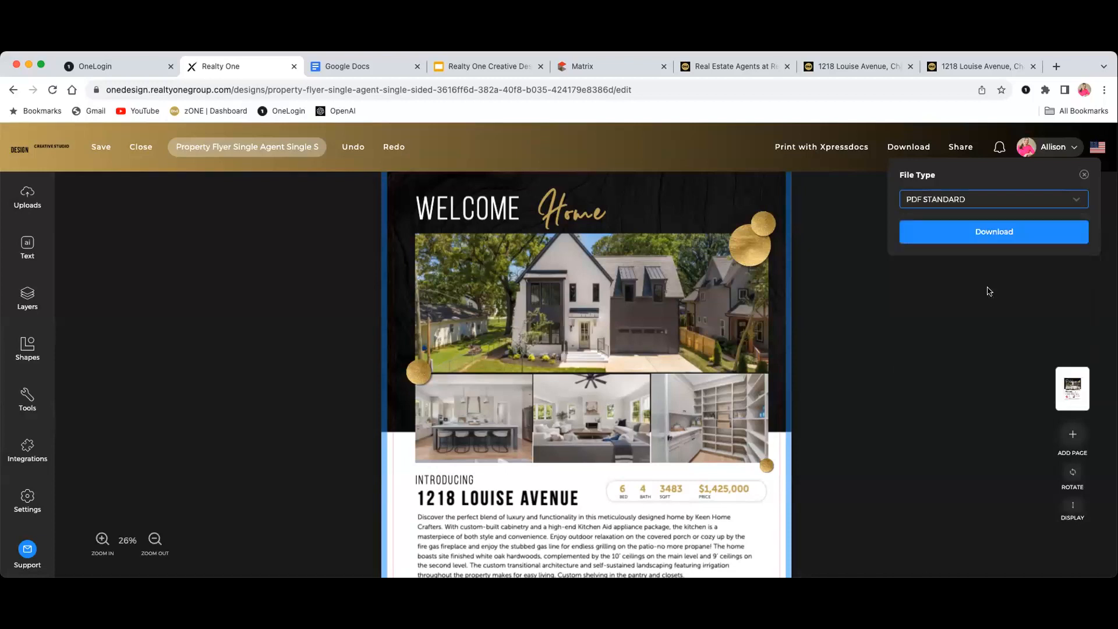
left_click(1014, 233)
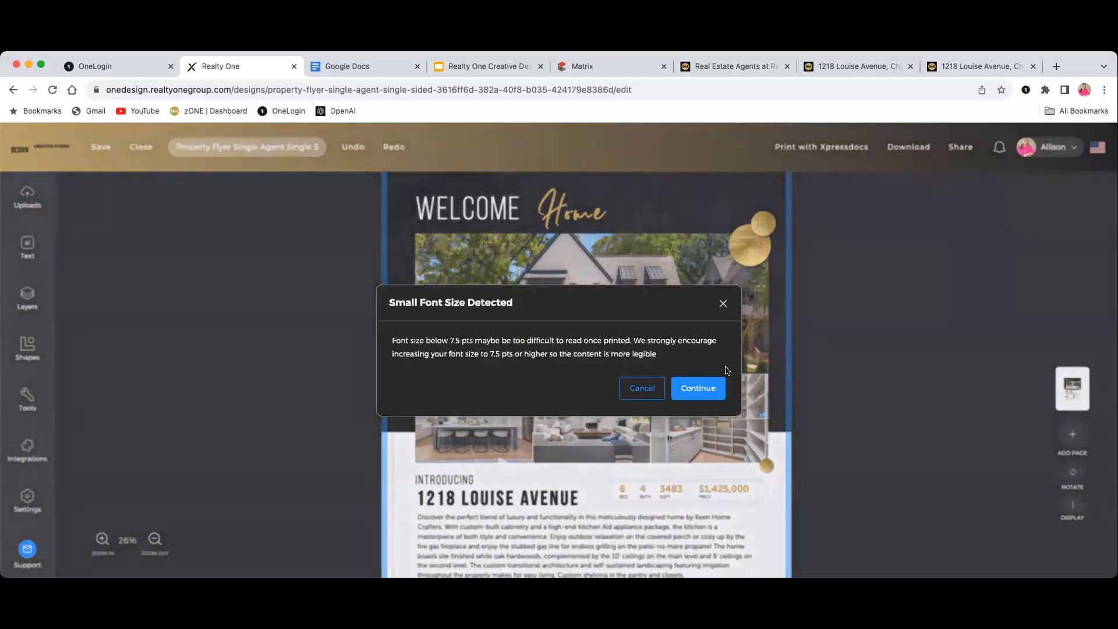
left_click(699, 388)
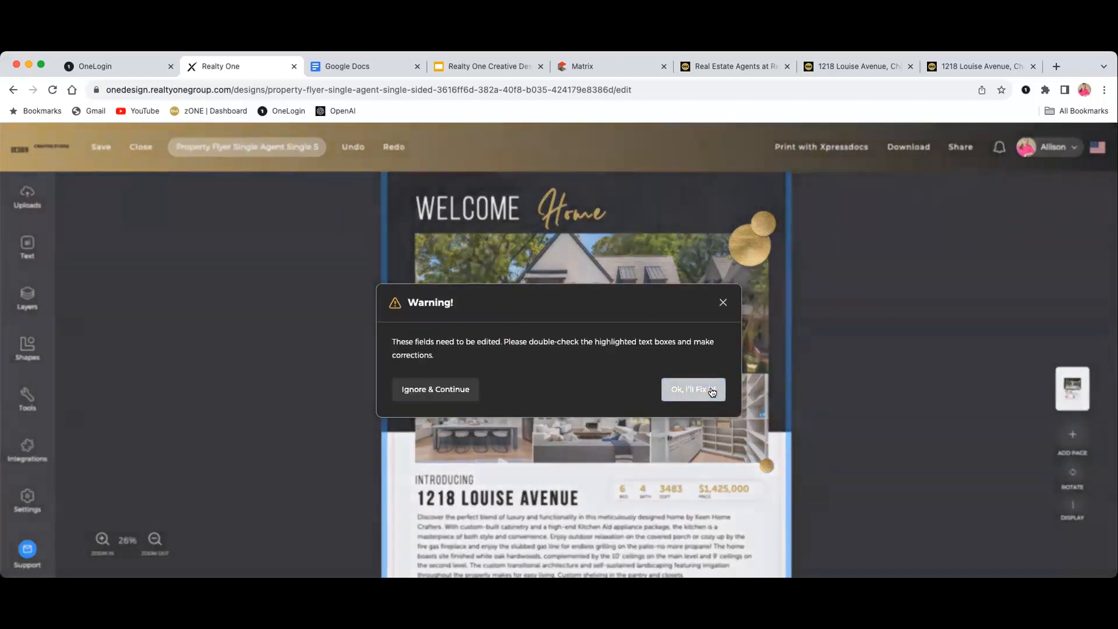
left_click(453, 389)
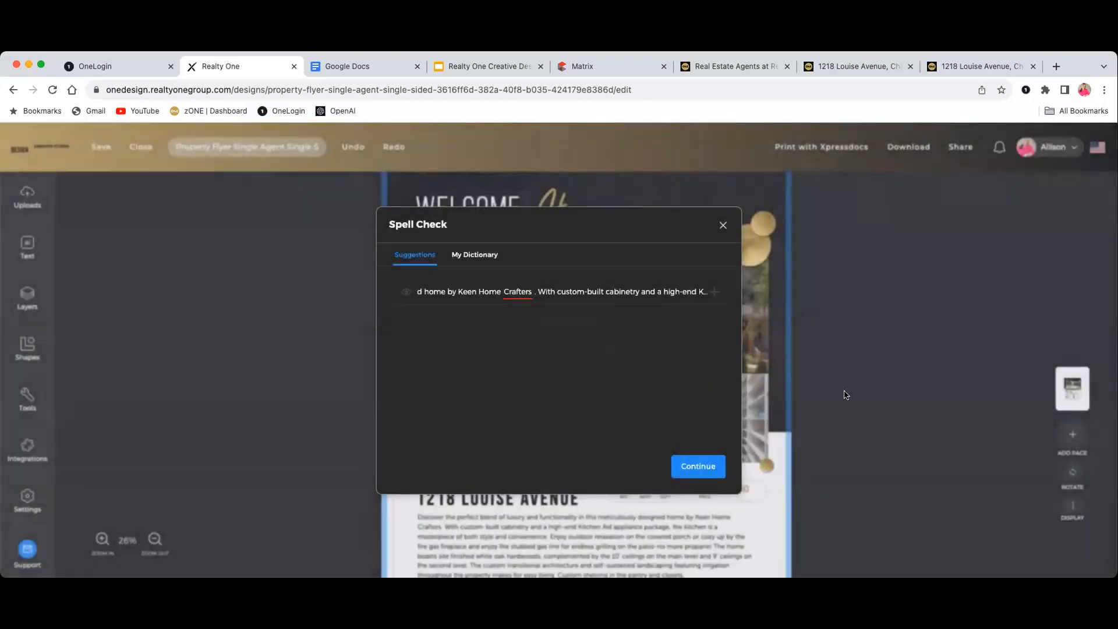
left_click(693, 463)
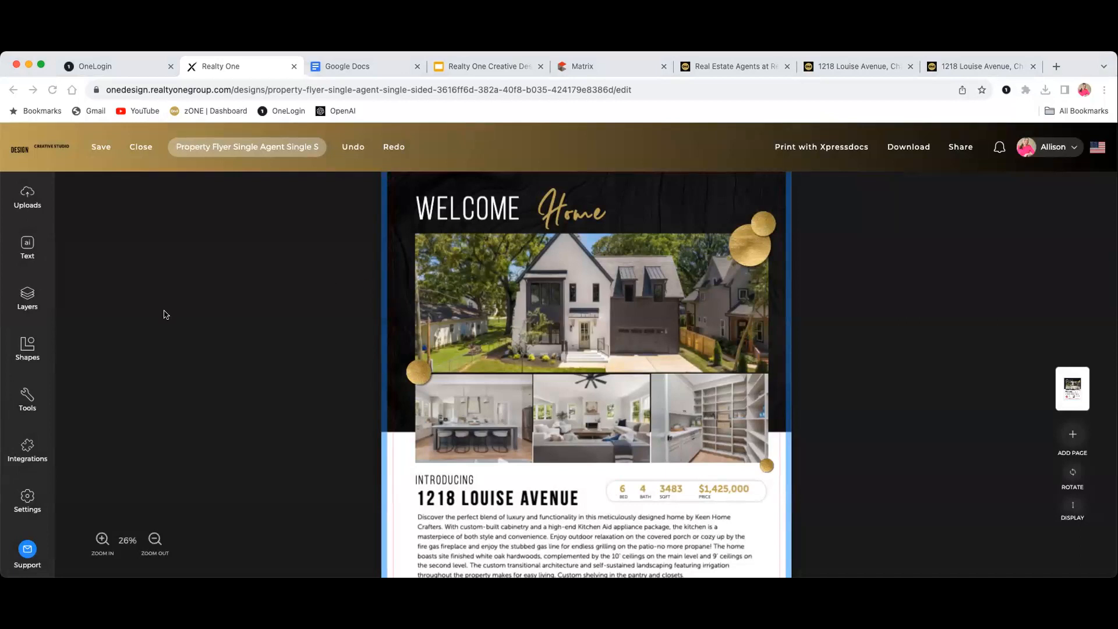
scroll(174, 309, "up", 2)
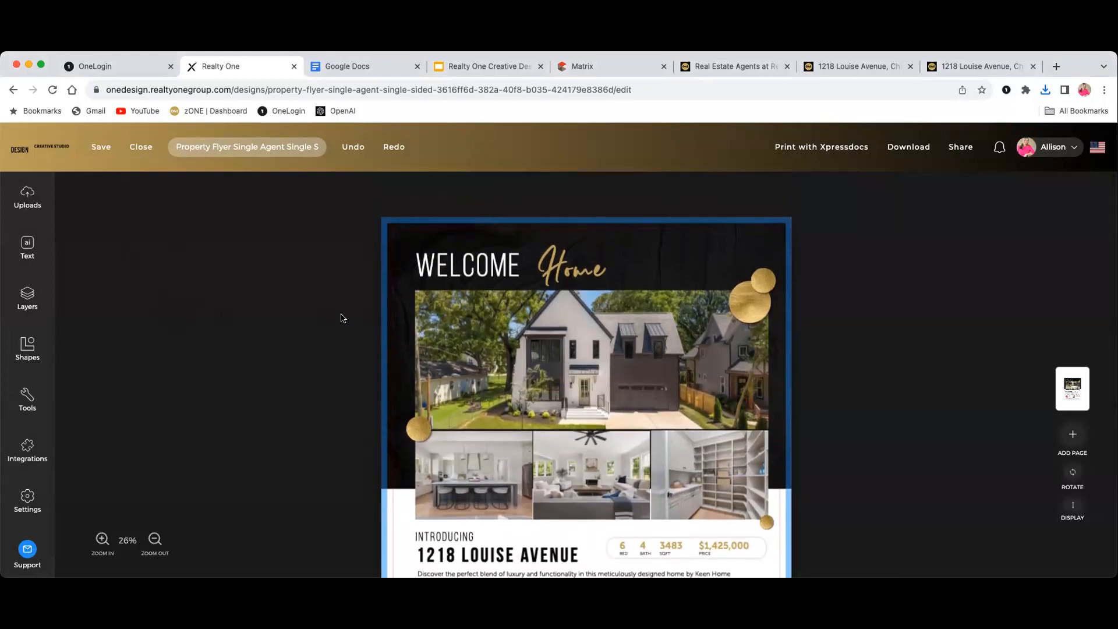
scroll(326, 321, "down", 5)
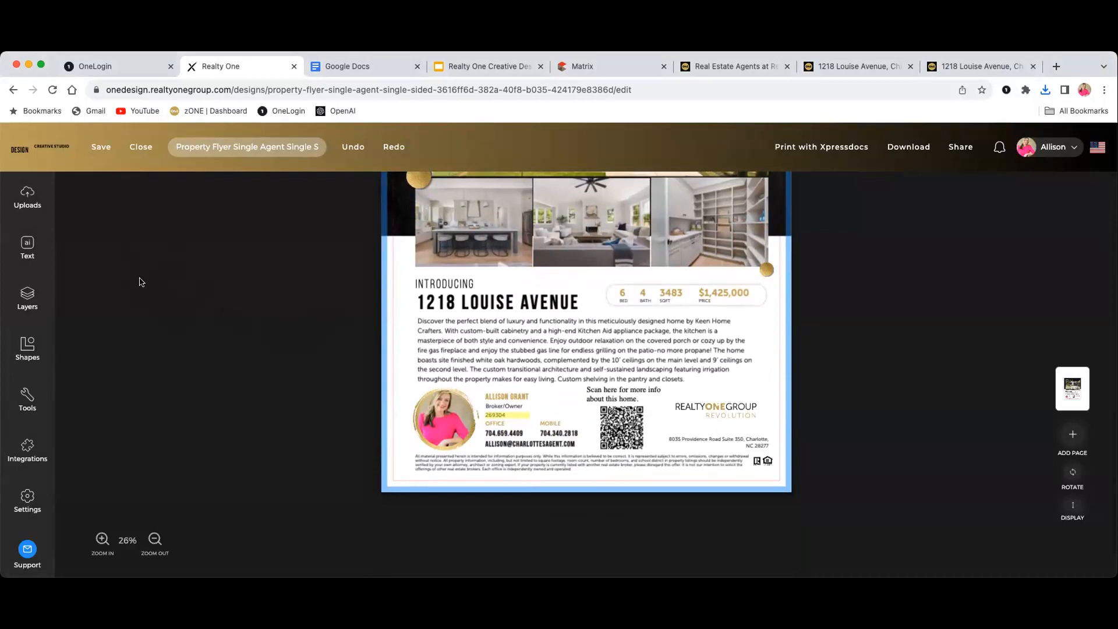
left_click(136, 149)
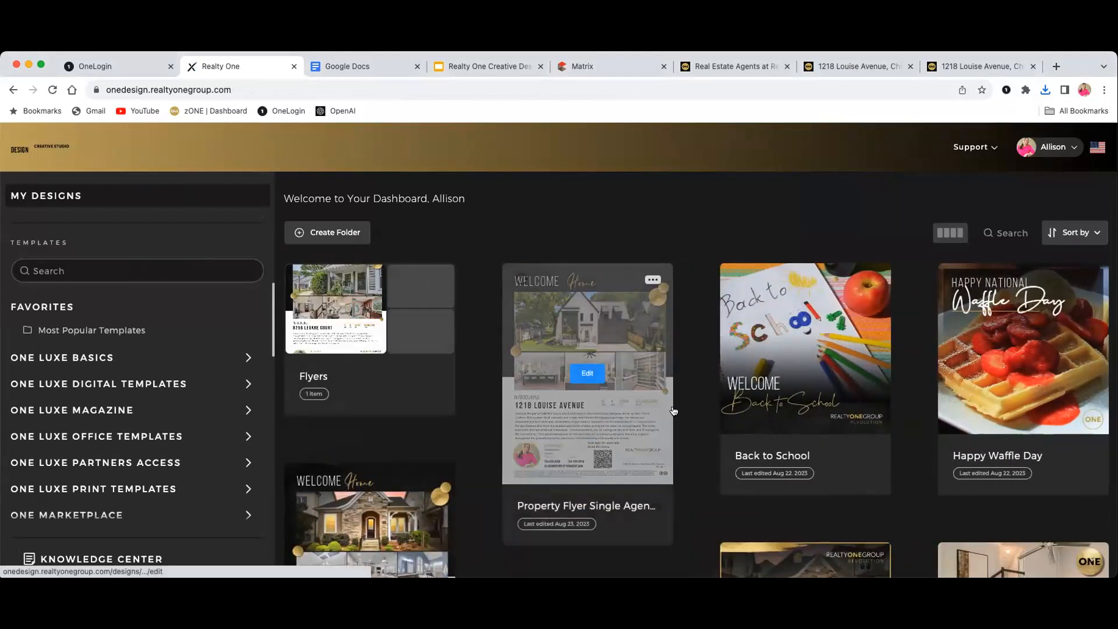
scroll(627, 437, "down", 1)
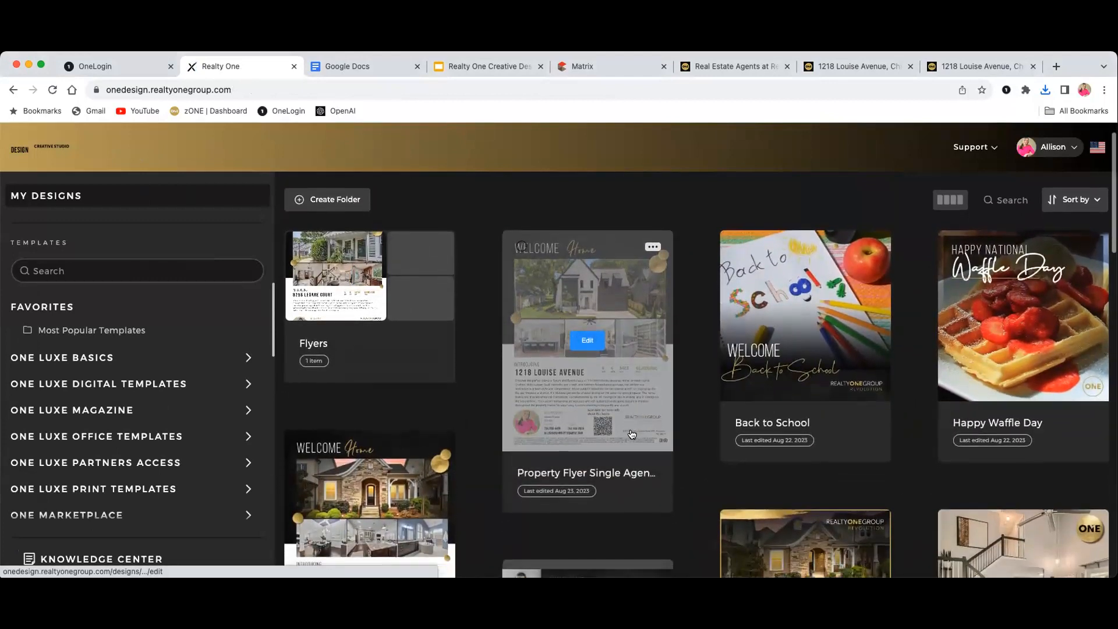
scroll(626, 422, "down", 1)
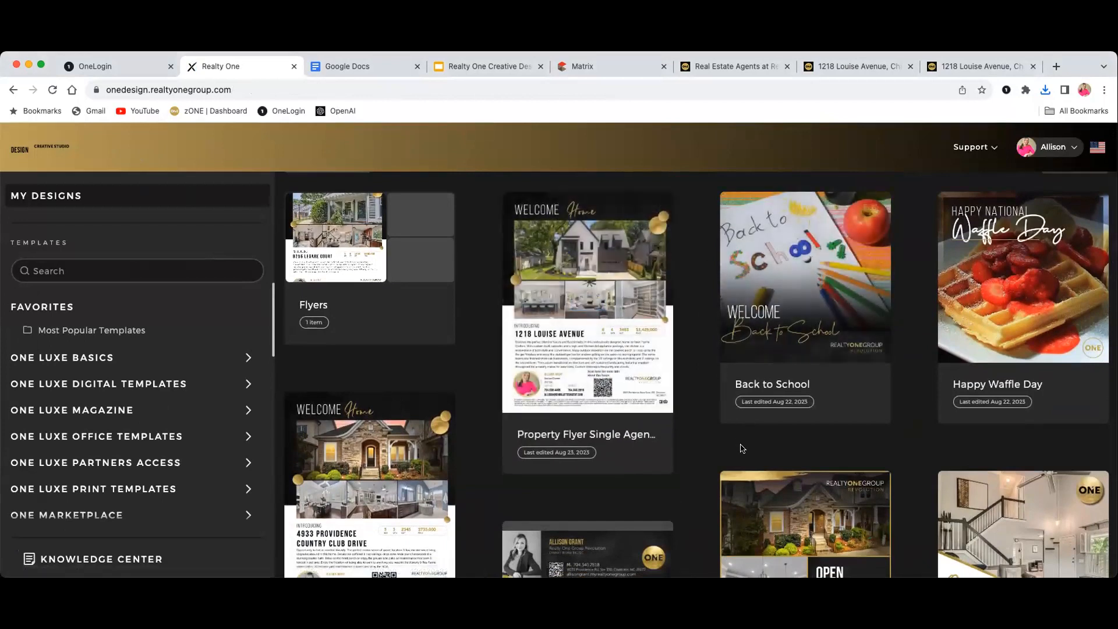
scroll(621, 402, "down", 10)
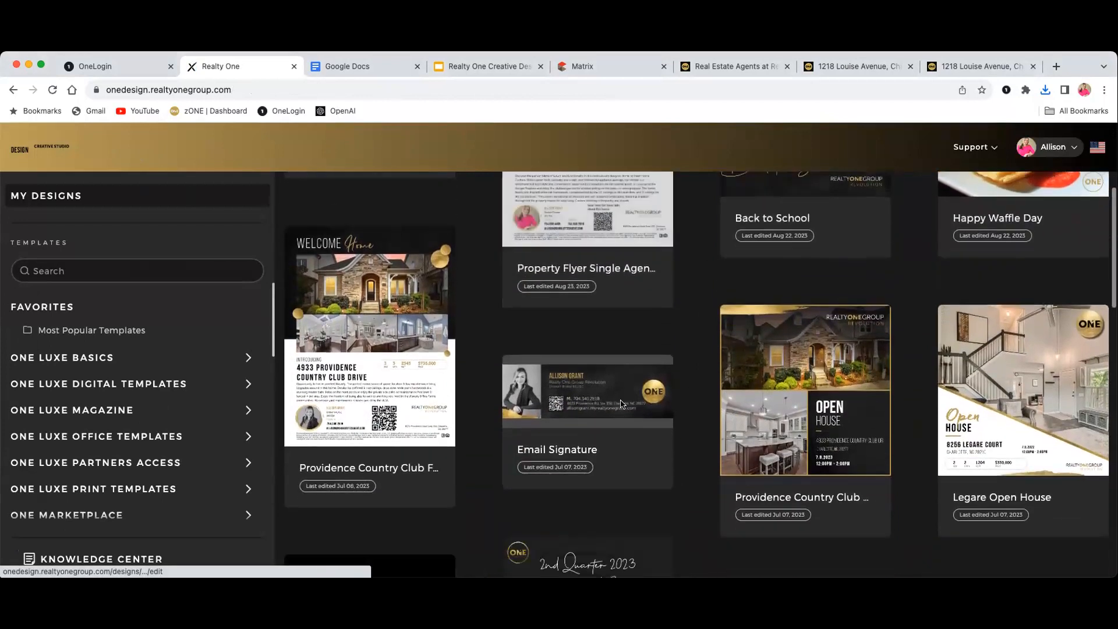
scroll(620, 407, "down", 10)
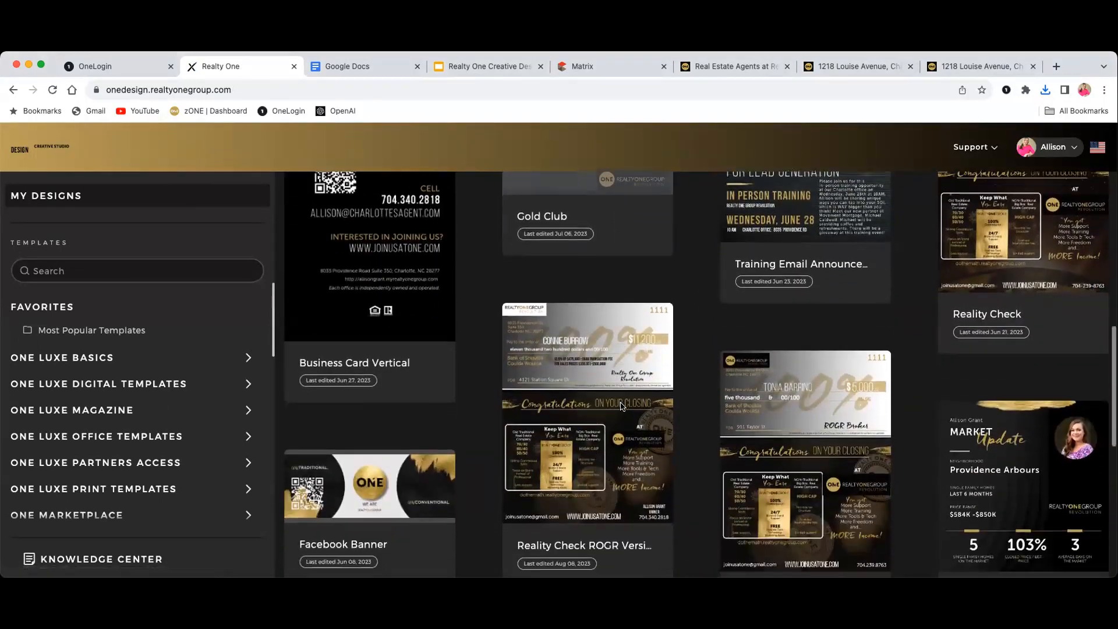
scroll(621, 402, "down", 6)
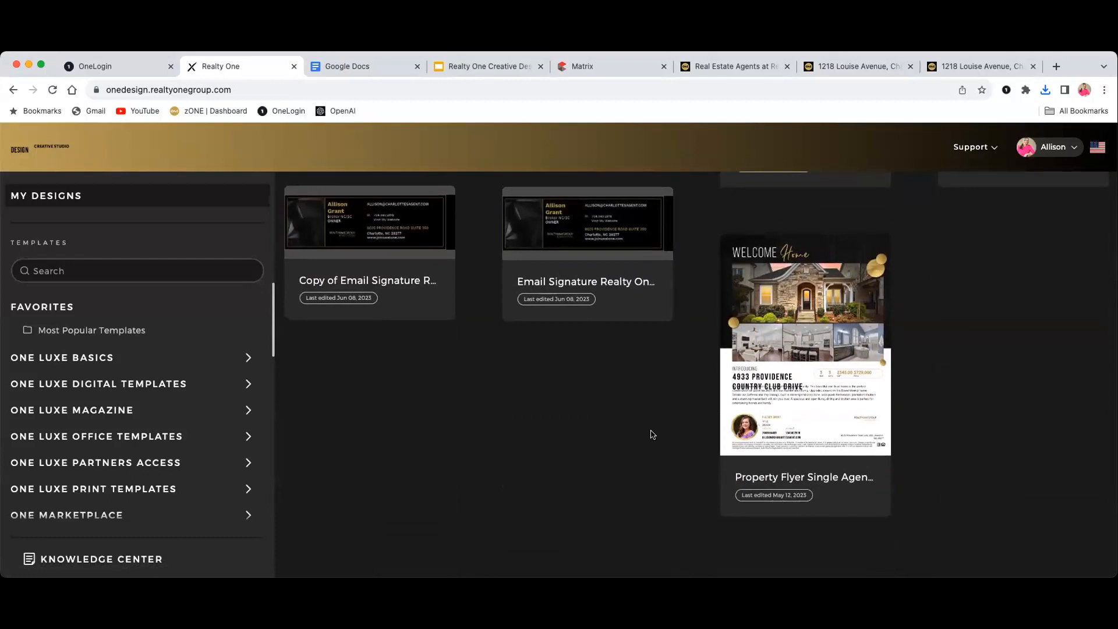
scroll(664, 446, "up", 10)
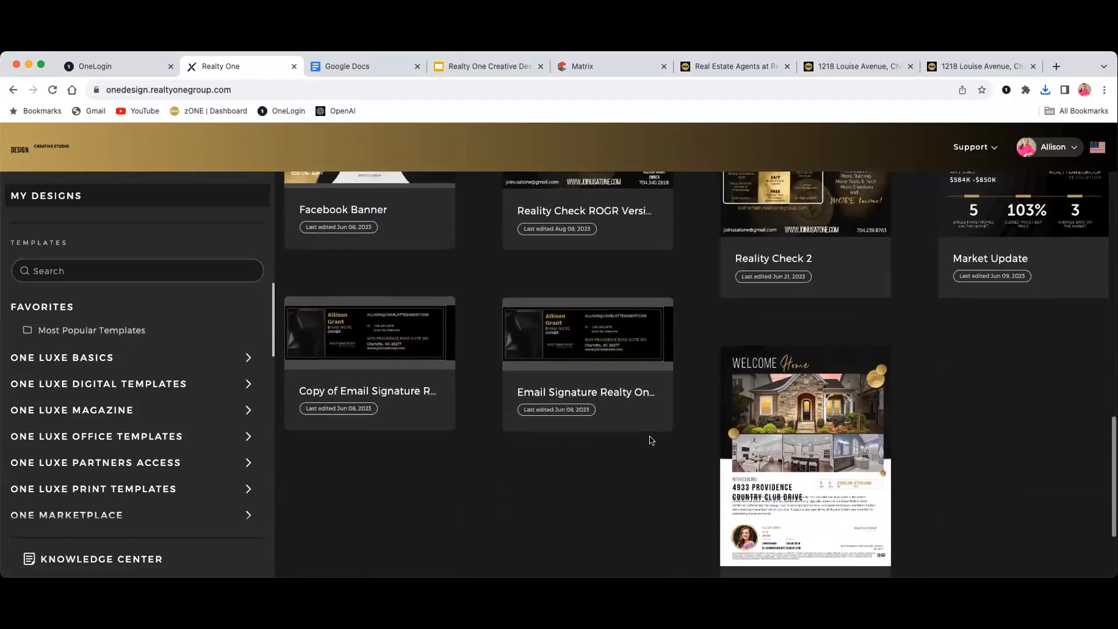
scroll(657, 442, "up", 10)
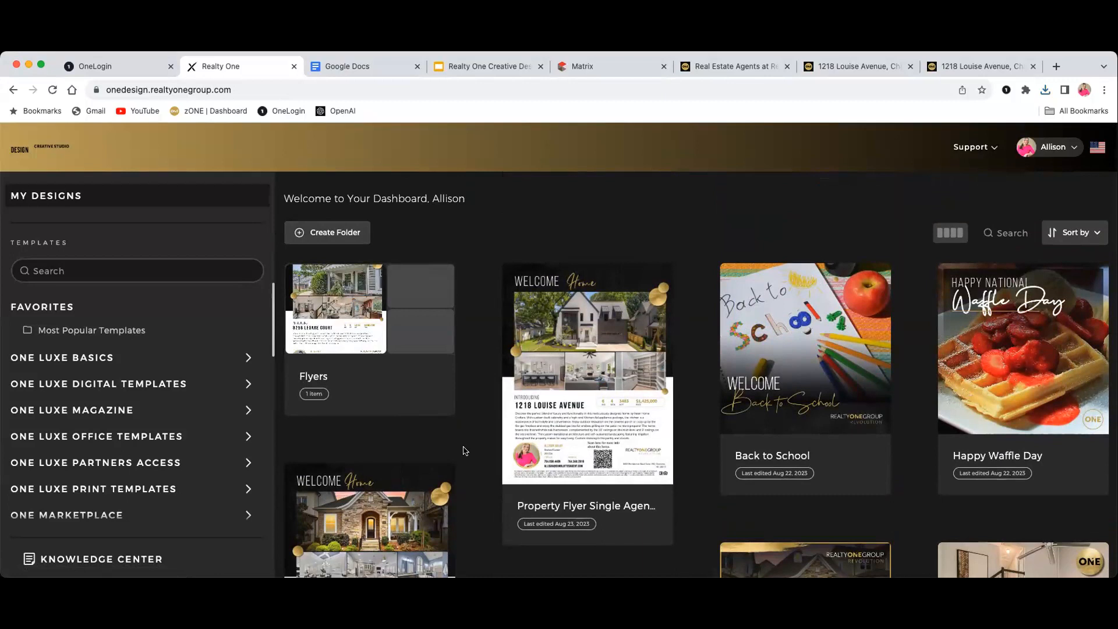
Open the Flyers folder of saved designs, then return to the main designs dashboard
mouse_move(400, 385)
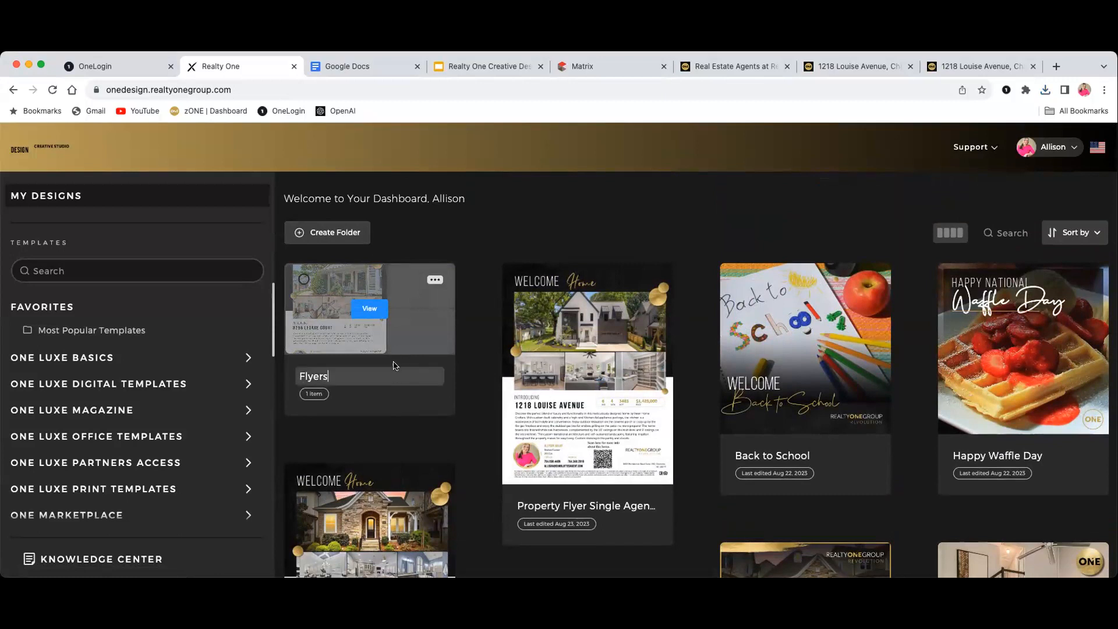
left_click(417, 343)
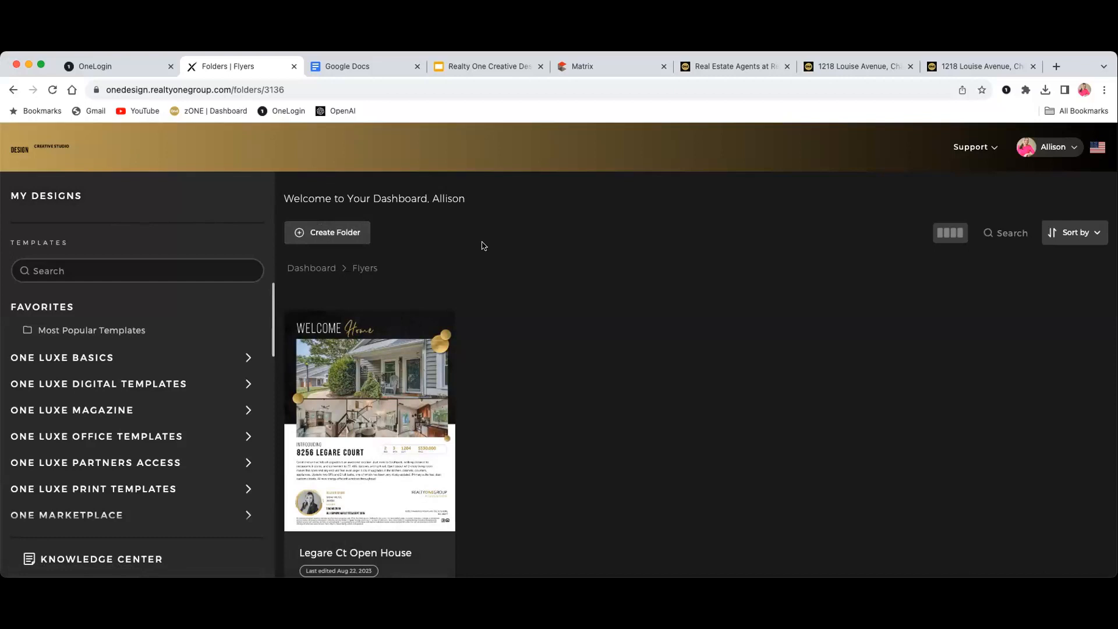
left_click(316, 268)
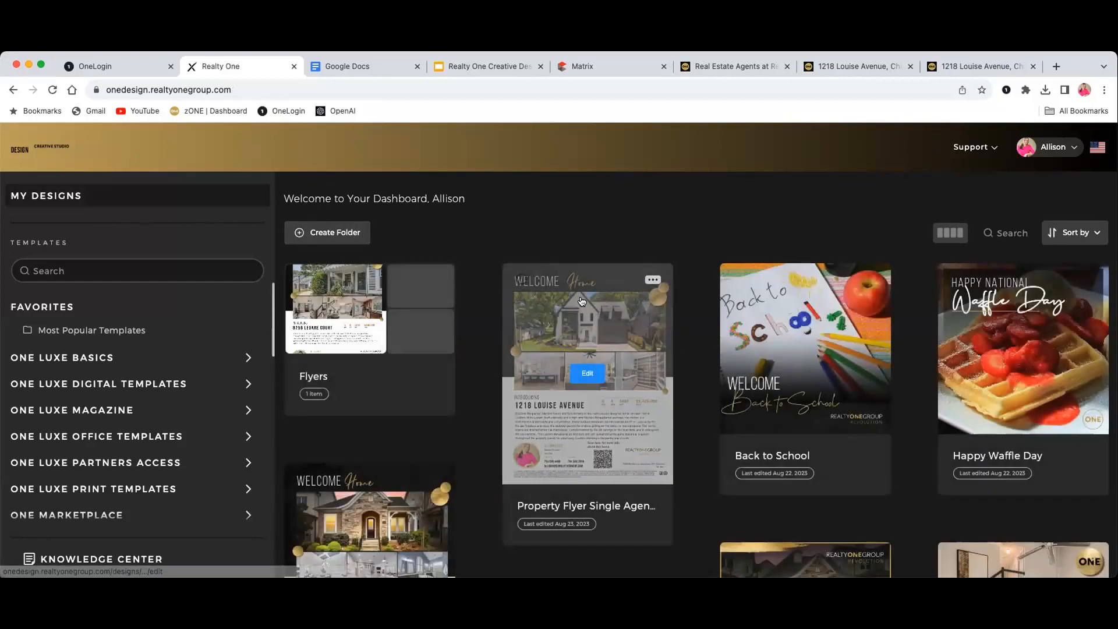
scroll(316, 268, "down", 3)
scroll(239, 323, "down", 10)
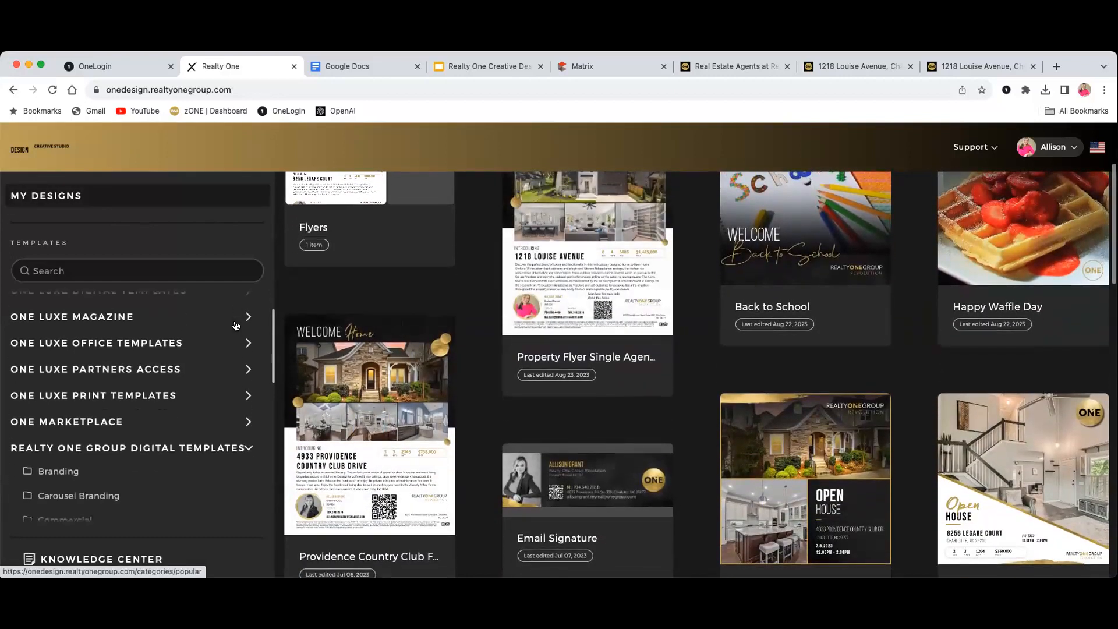
scroll(230, 329, "down", 6)
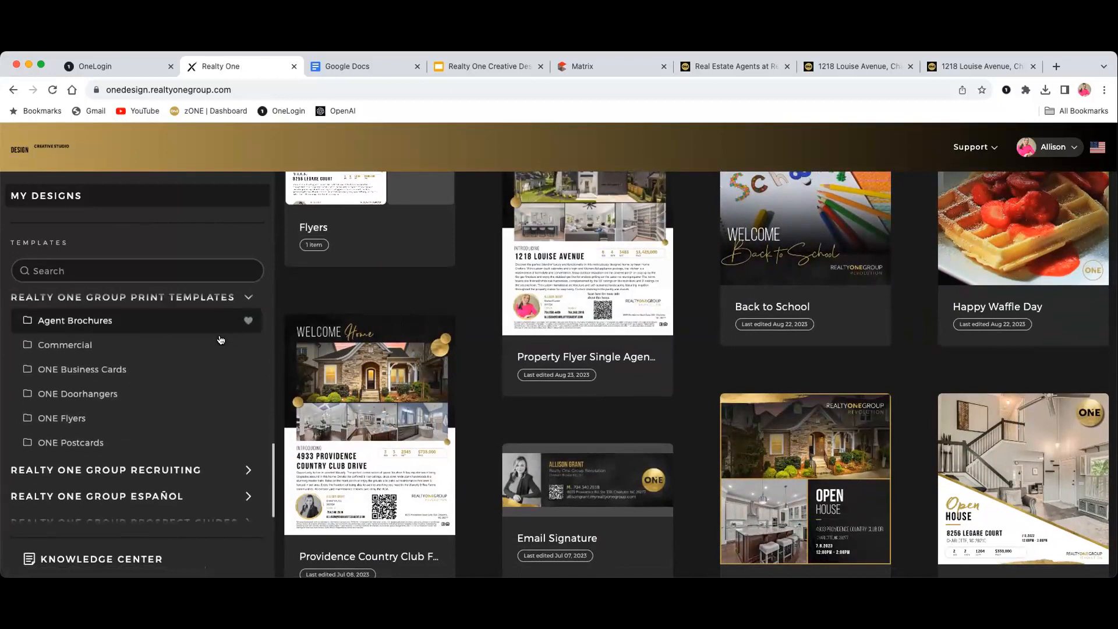
scroll(221, 338, "down", 1)
scroll(198, 332, "up", 5)
scroll(187, 331, "up", 8)
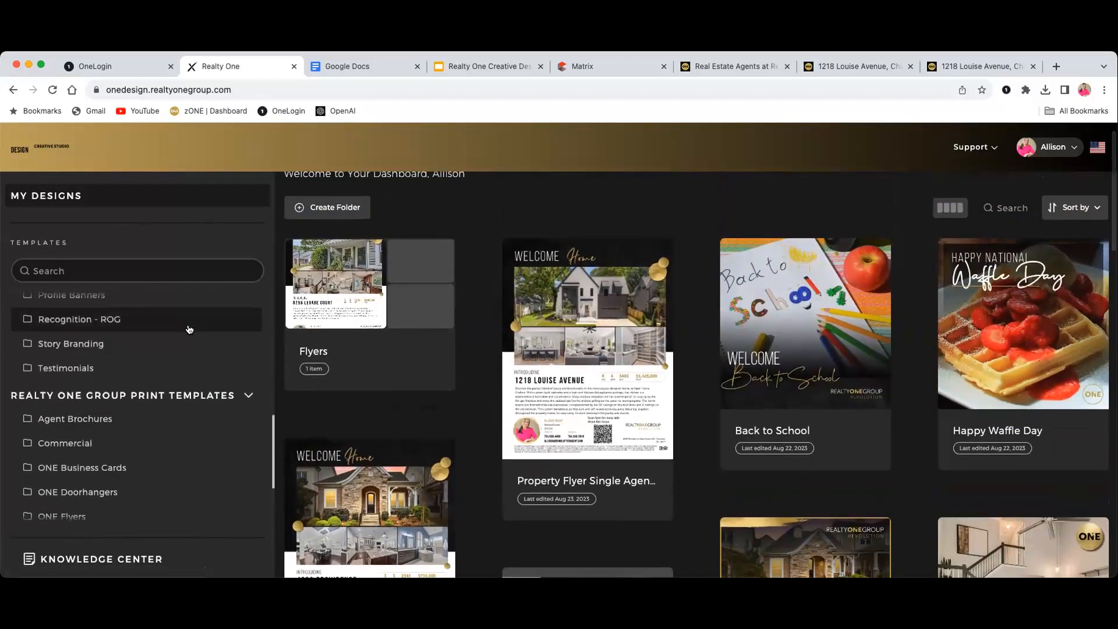
scroll(187, 331, "up", 2)
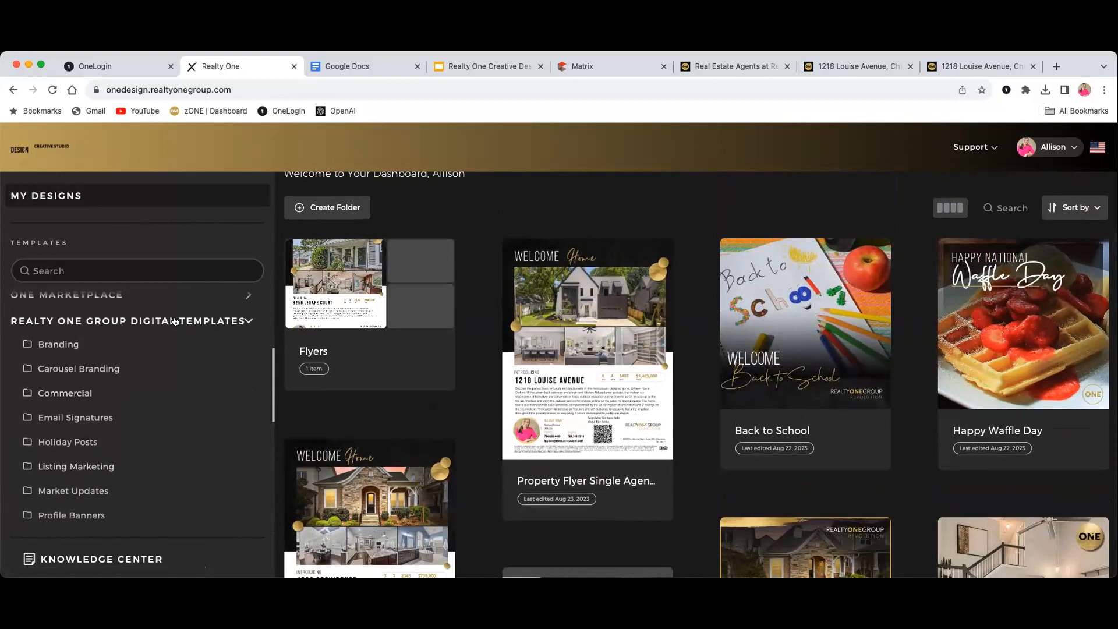
Collapse the digital and print template sections and expand Realty One Group Digital Templates
left_click(176, 321)
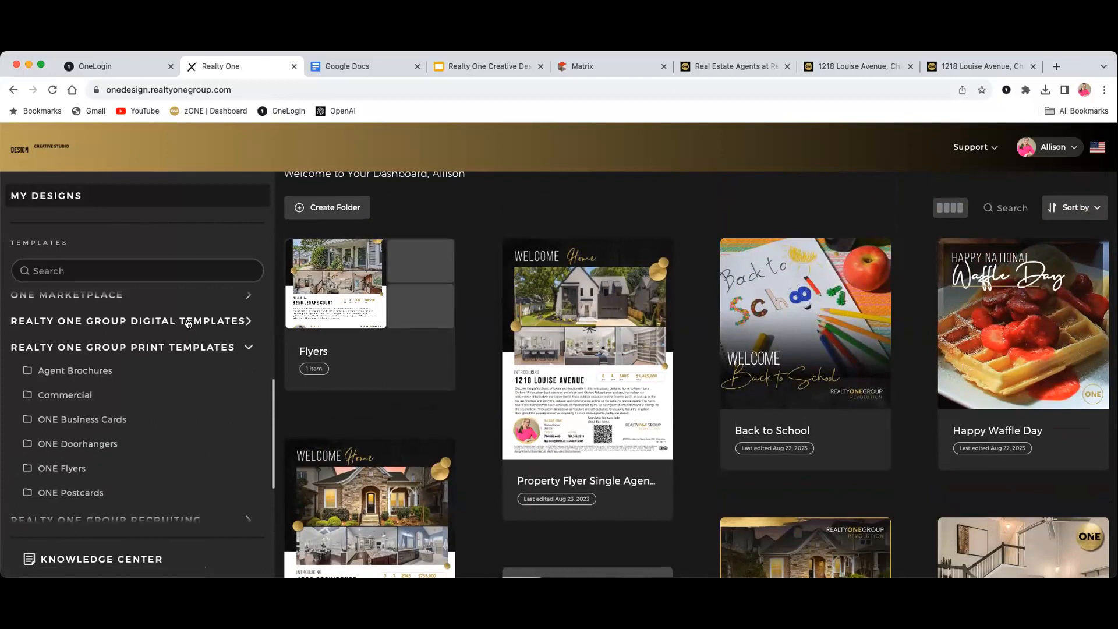
left_click(210, 348)
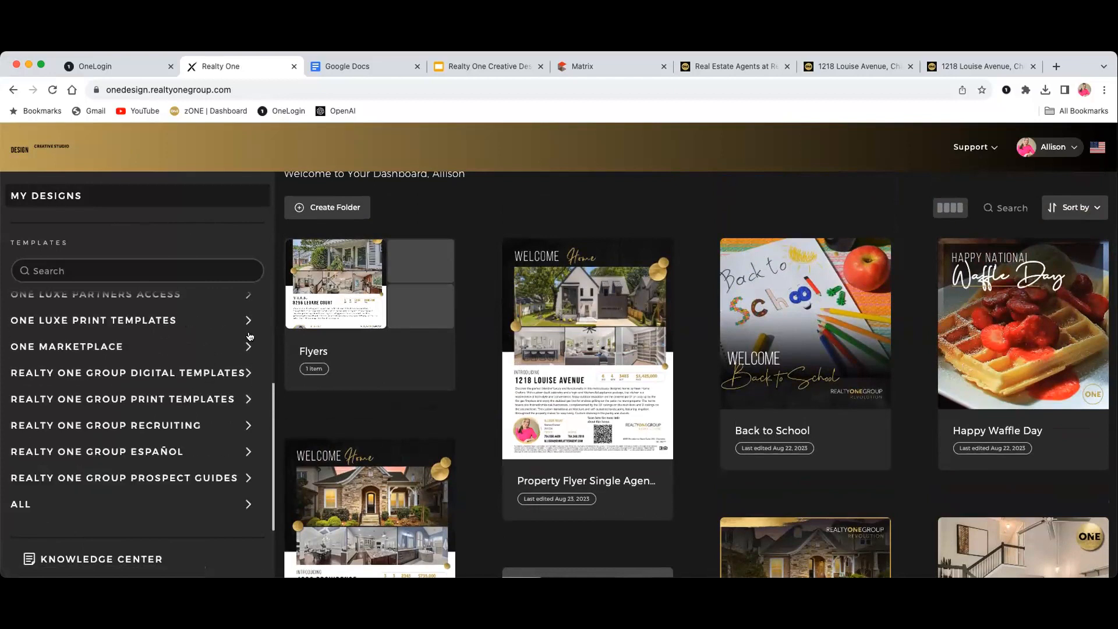
left_click(242, 370)
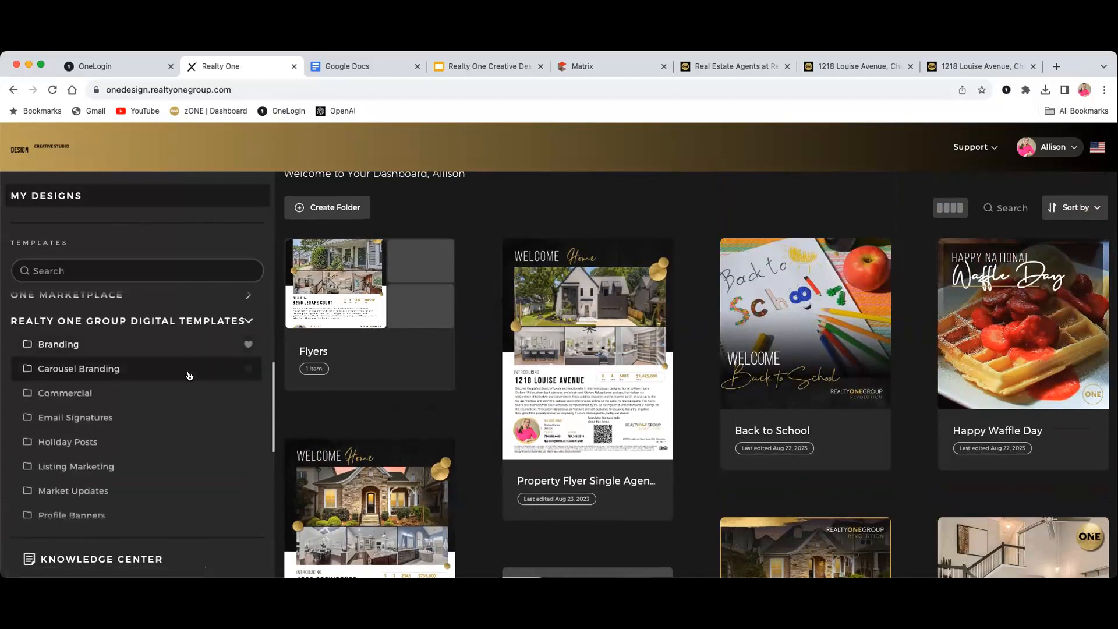
scroll(190, 375, "down", 1)
scroll(198, 371, "down", 1)
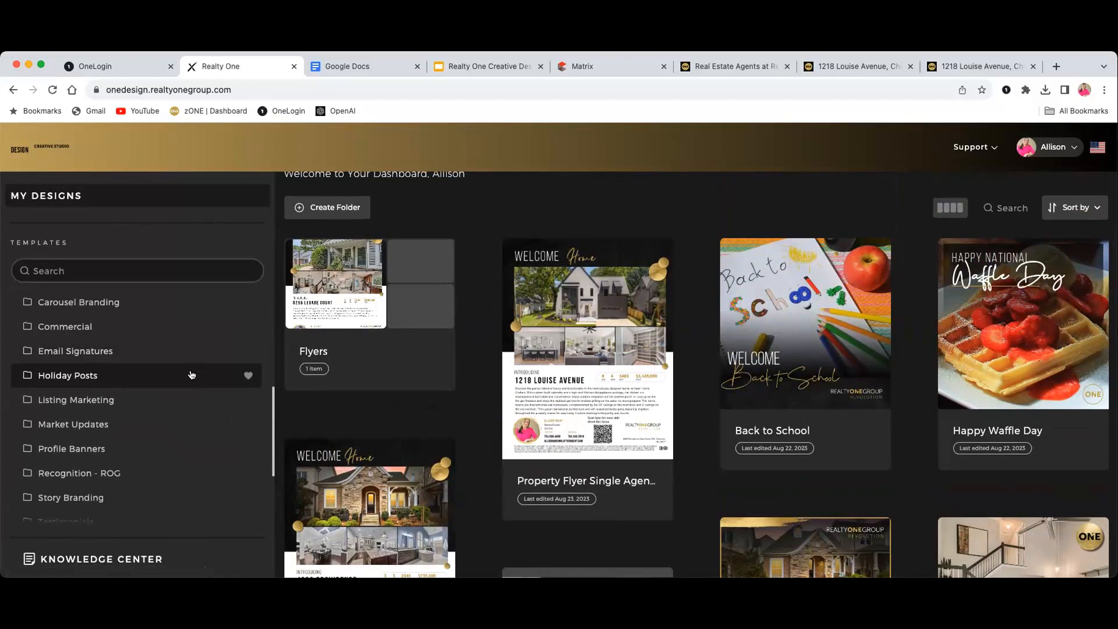
Open Holiday Posts and scroll the template grid to the Merry Christmas post
left_click(190, 374)
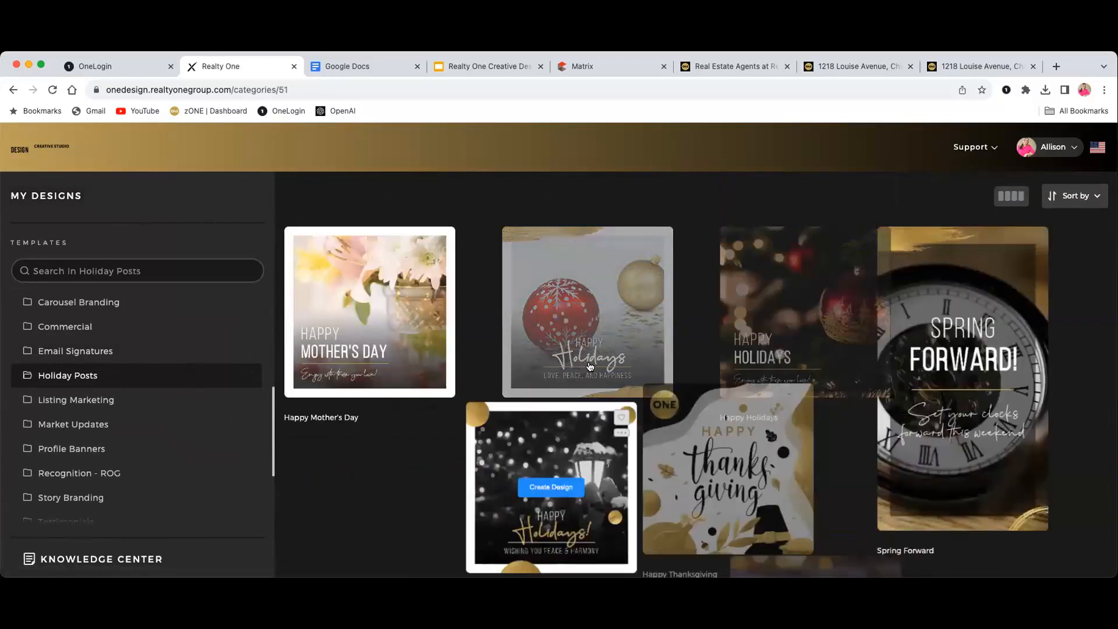
scroll(699, 376, "down", 2)
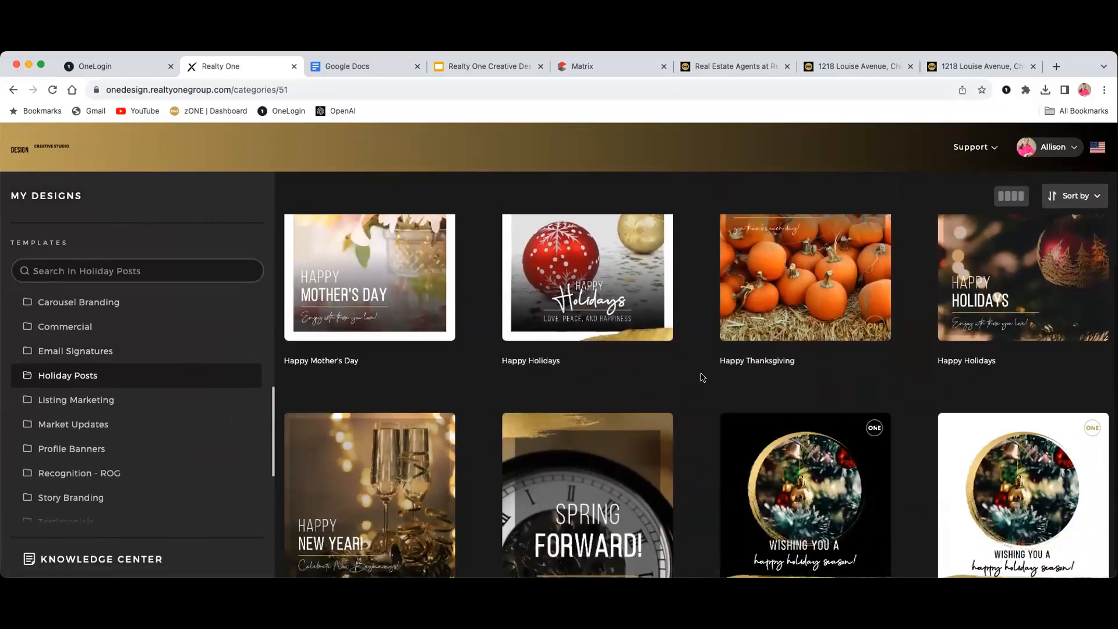
scroll(702, 377, "down", 2)
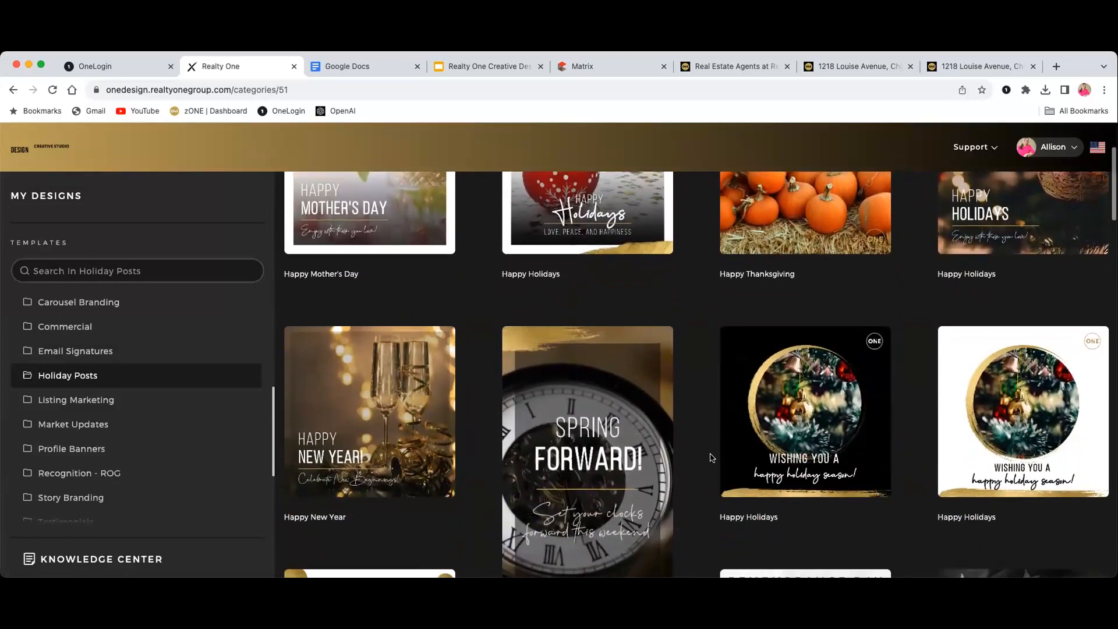
scroll(710, 457, "down", 5)
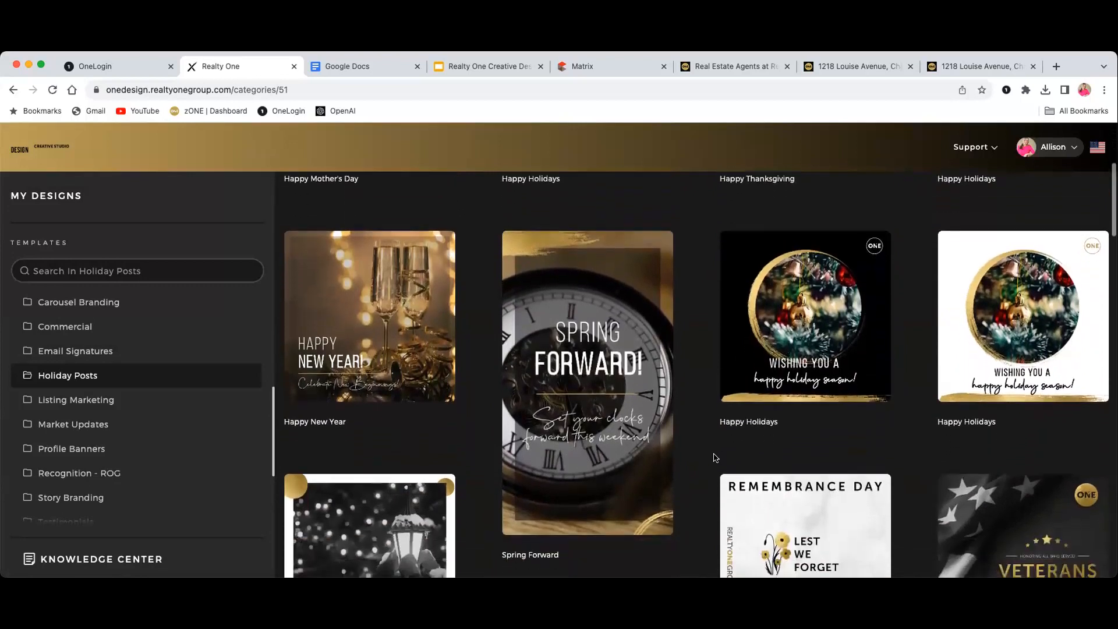
scroll(712, 457, "down", 9)
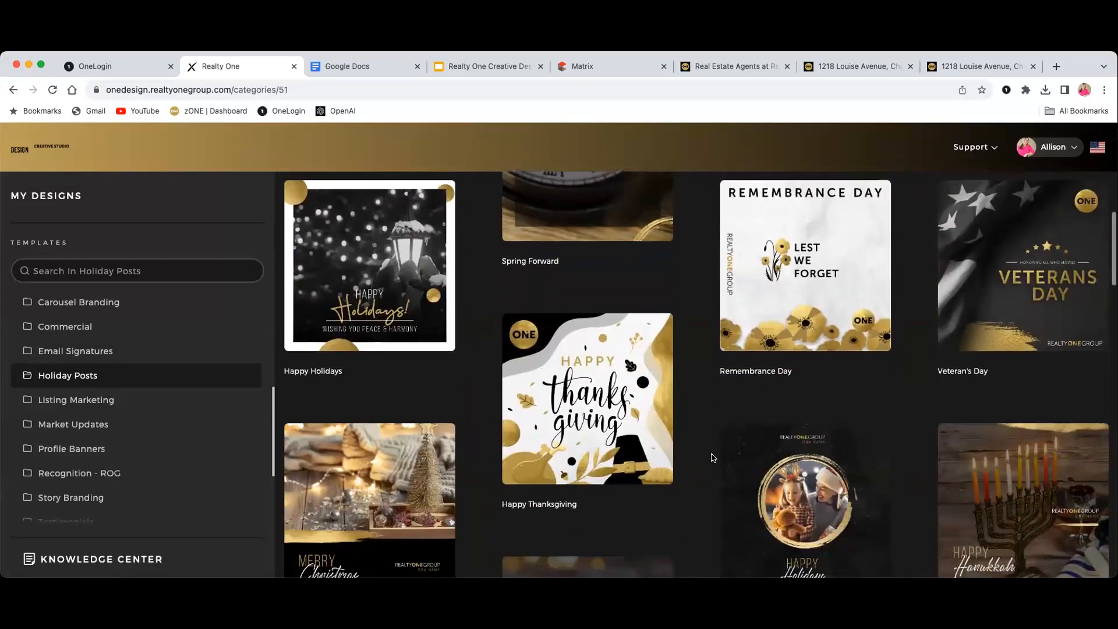
scroll(709, 453, "down", 5)
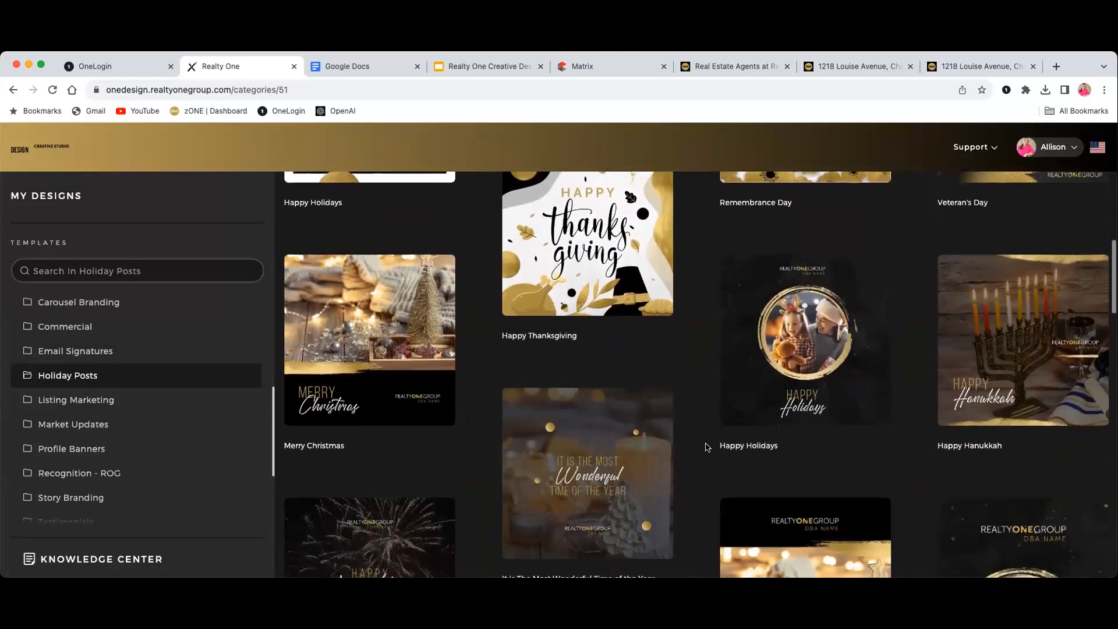
scroll(713, 446, "up", 2)
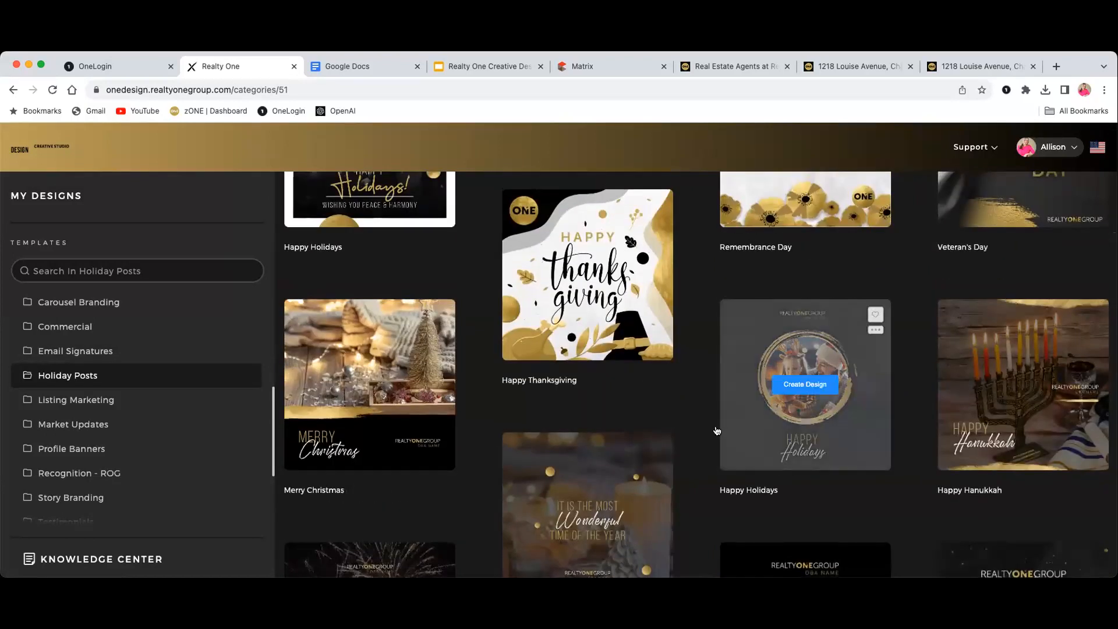
mouse_move(426, 379)
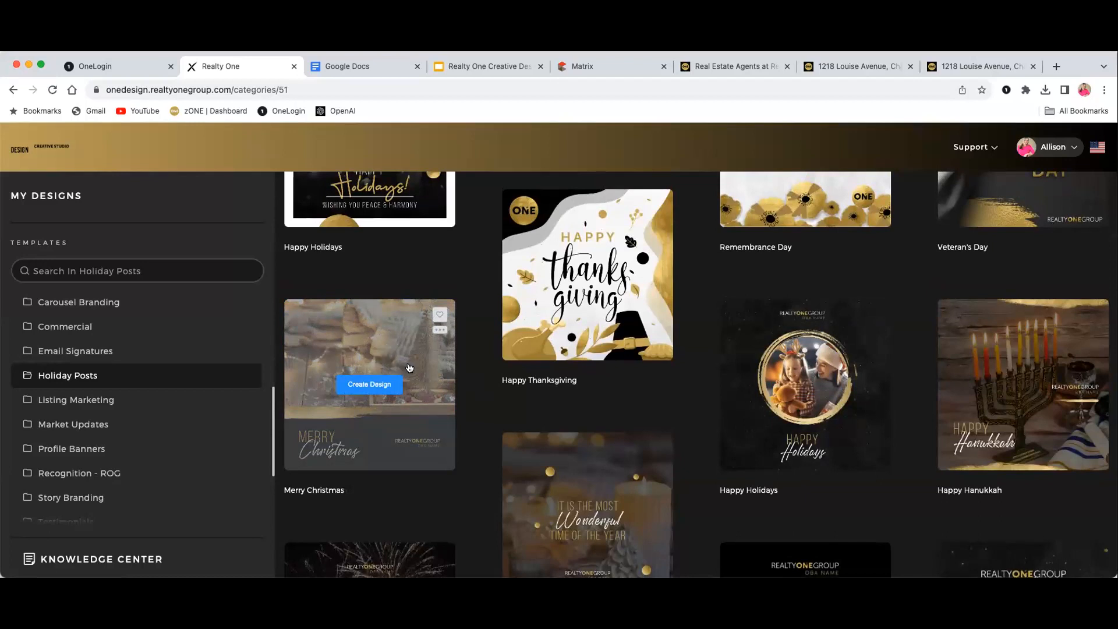
Preview the Merry Christmas template and create a new design from it
left_click(375, 346)
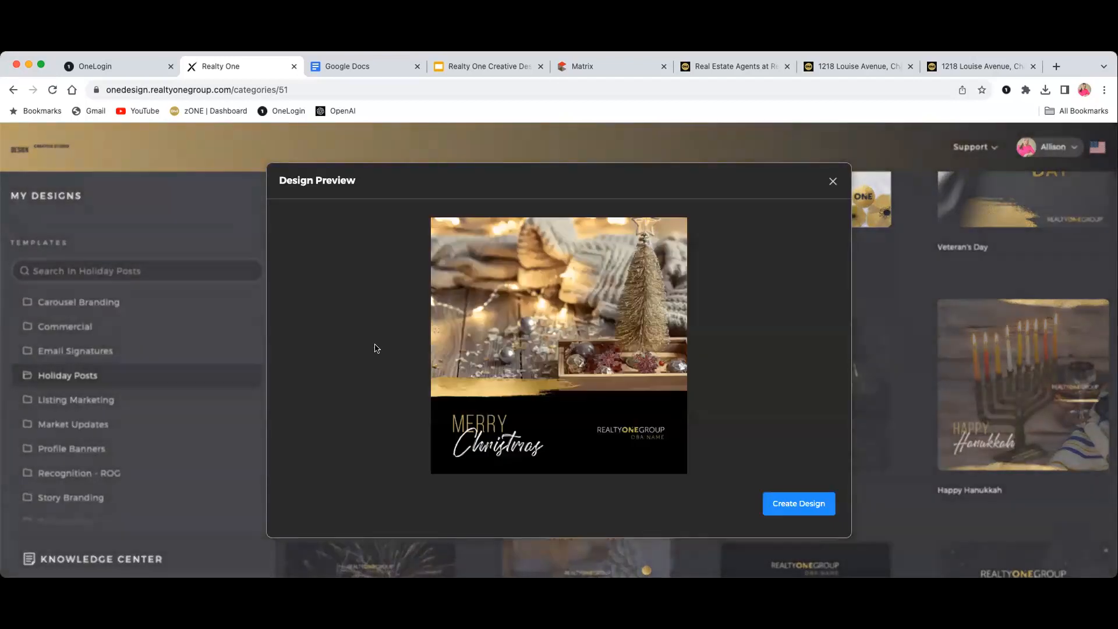
left_click(803, 499)
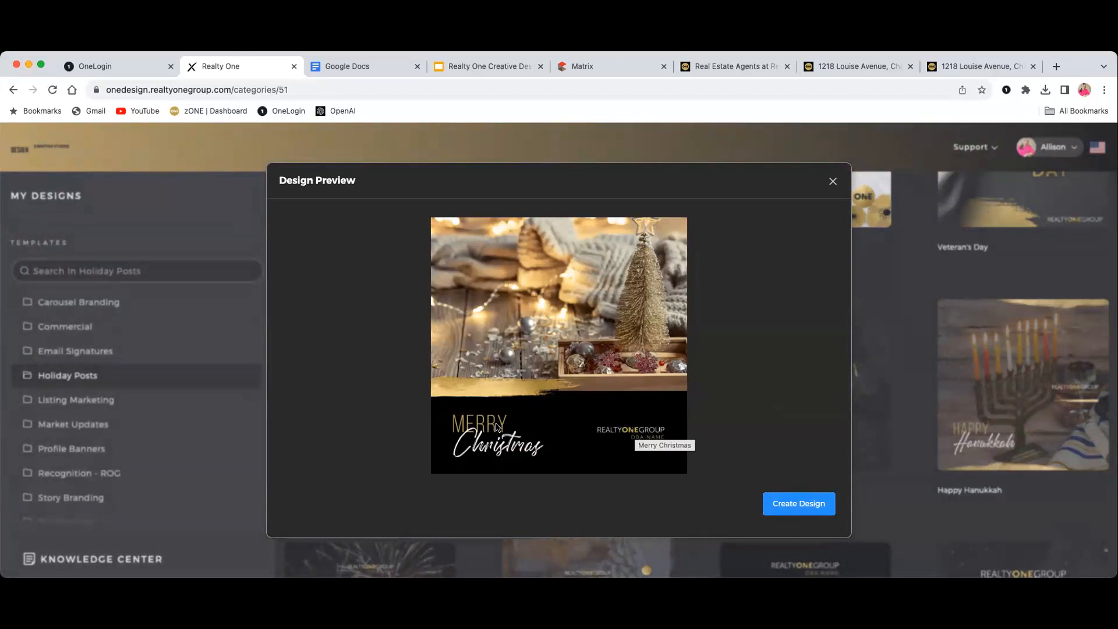
left_click(811, 507)
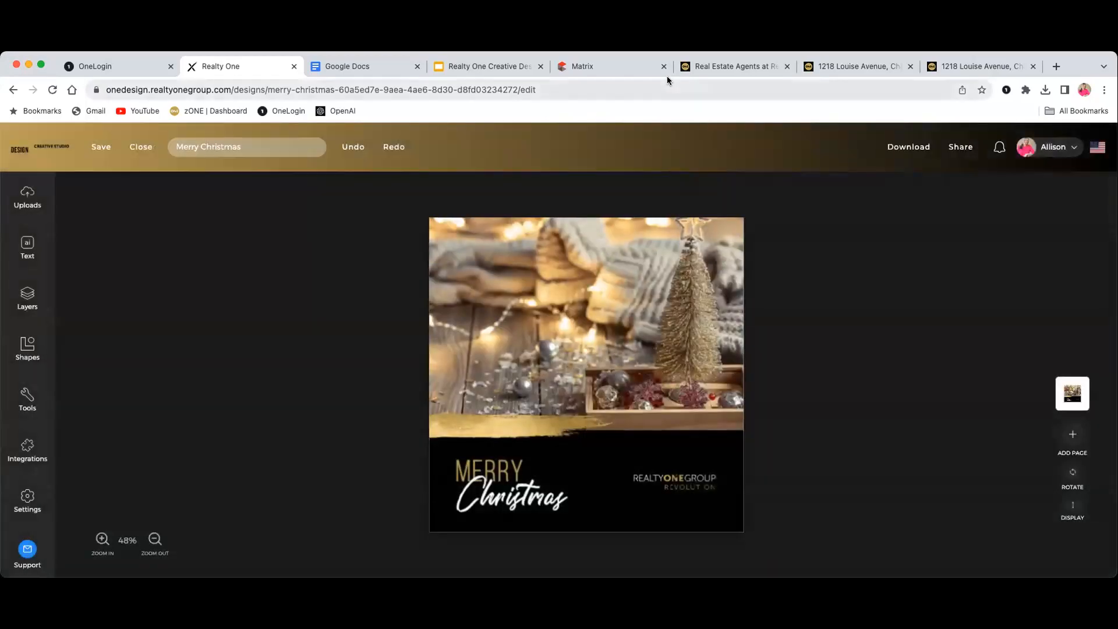
Select the holiday photo on the canvas to bring up the Pixabay image library
scroll(802, 328, "down", 3)
scroll(804, 357, "up", 3)
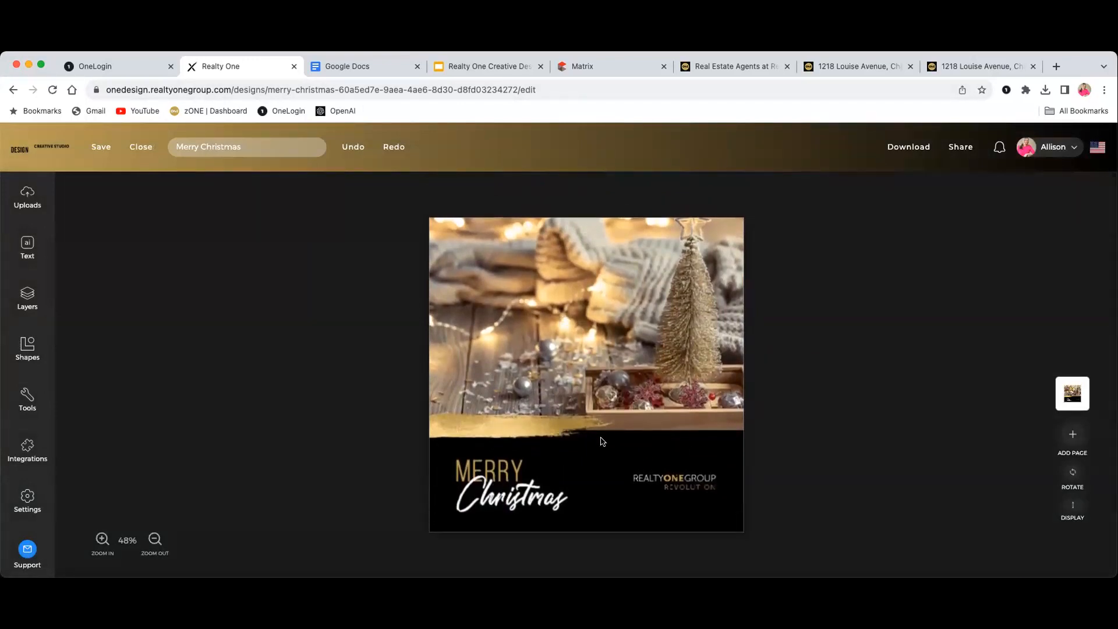
left_click(594, 399)
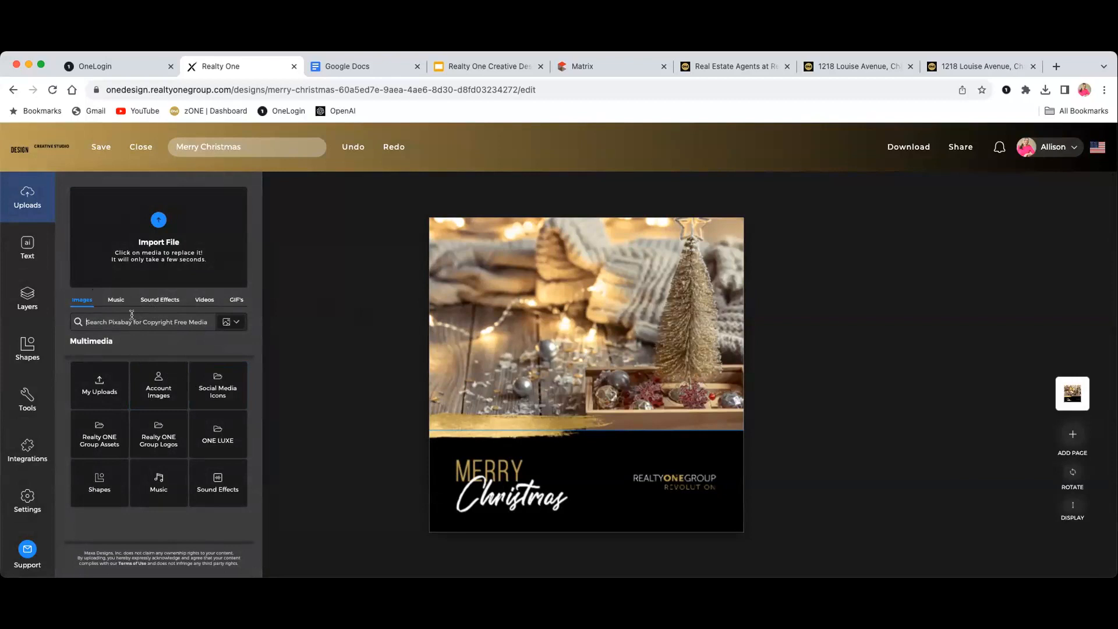
Search the free stock images for 'Back To' and swap in the colourful school-supplies photo
left_click(167, 320)
type("Back To school")
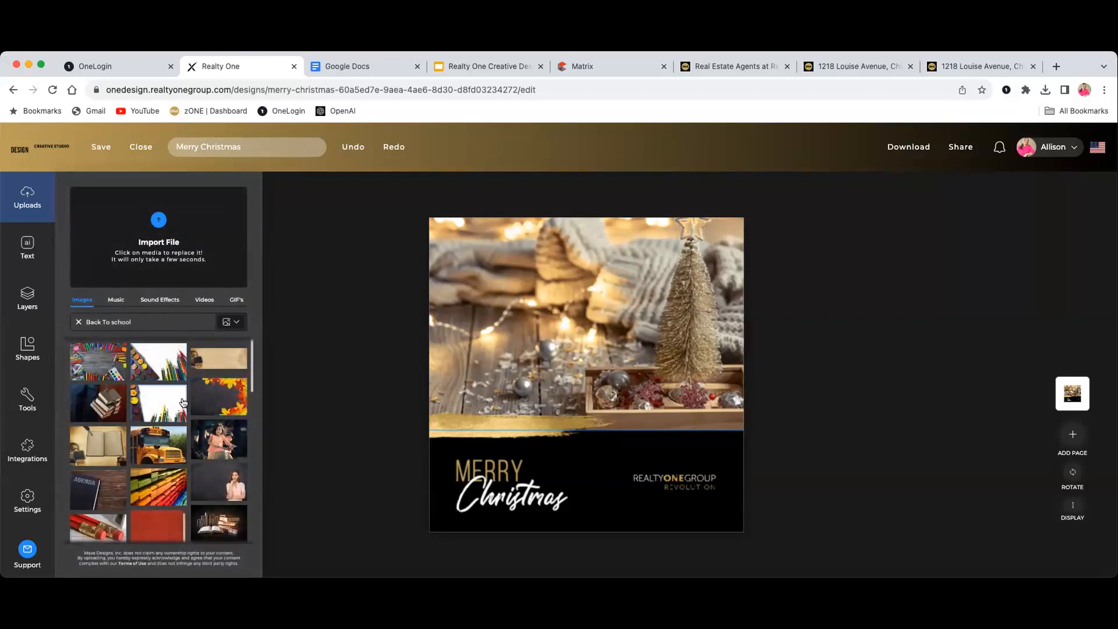
scroll(183, 402, "down", 1)
scroll(183, 402, "down", 5)
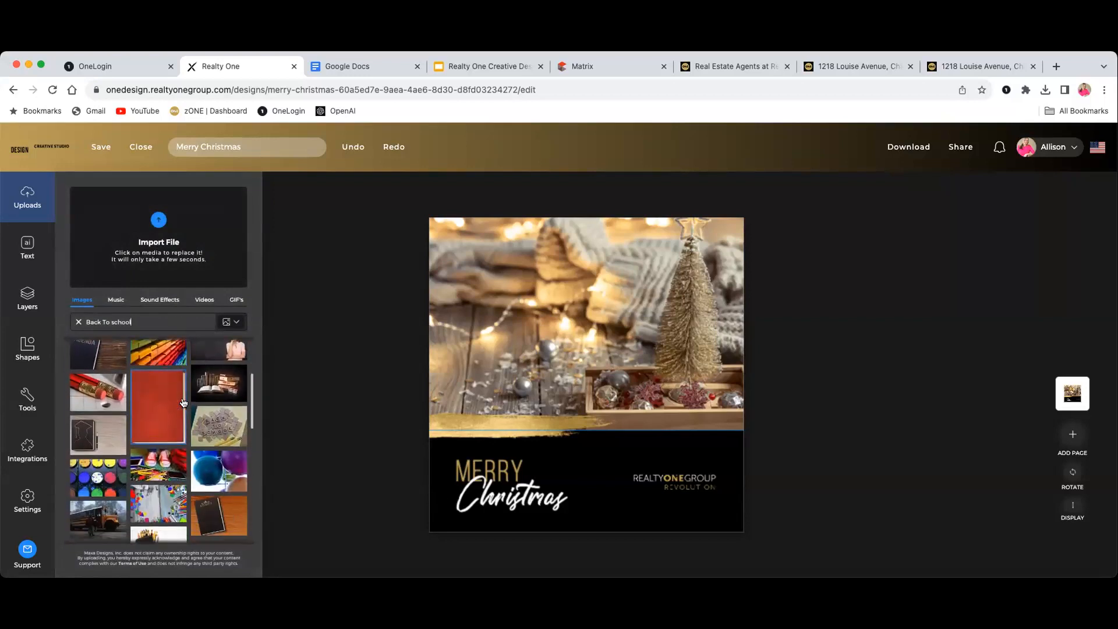
scroll(184, 402, "down", 15)
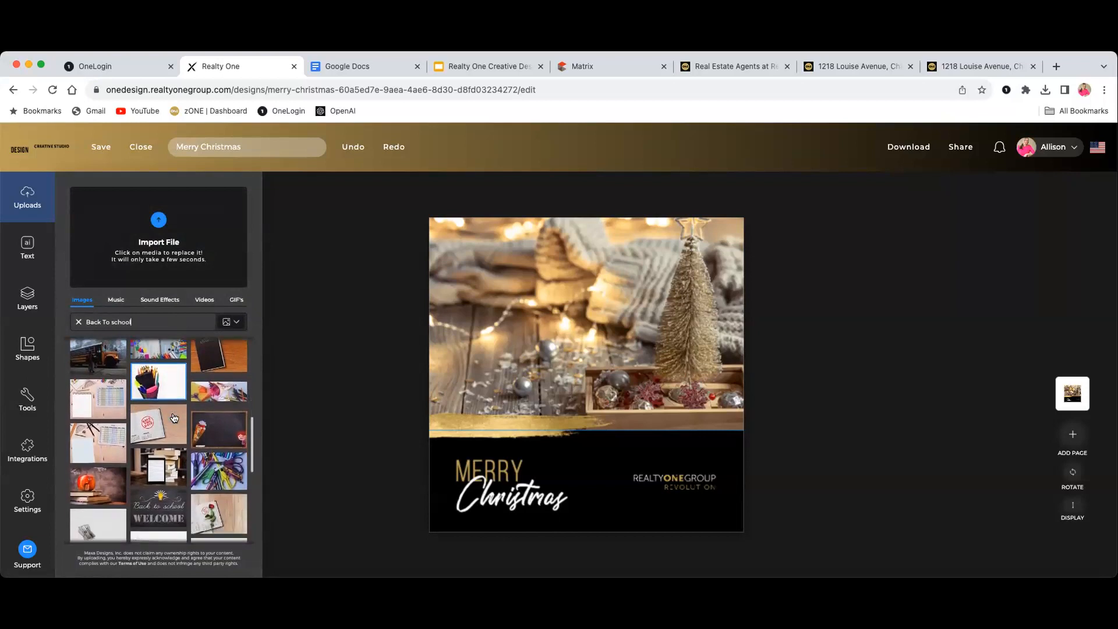
scroll(173, 417, "down", 15)
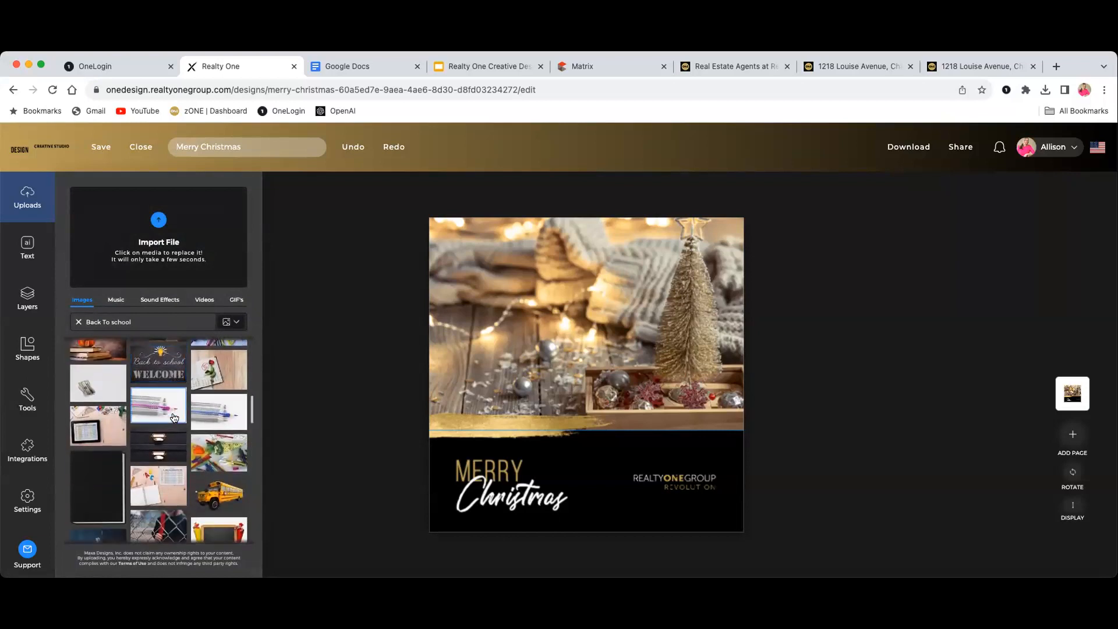
scroll(174, 418, "down", 5)
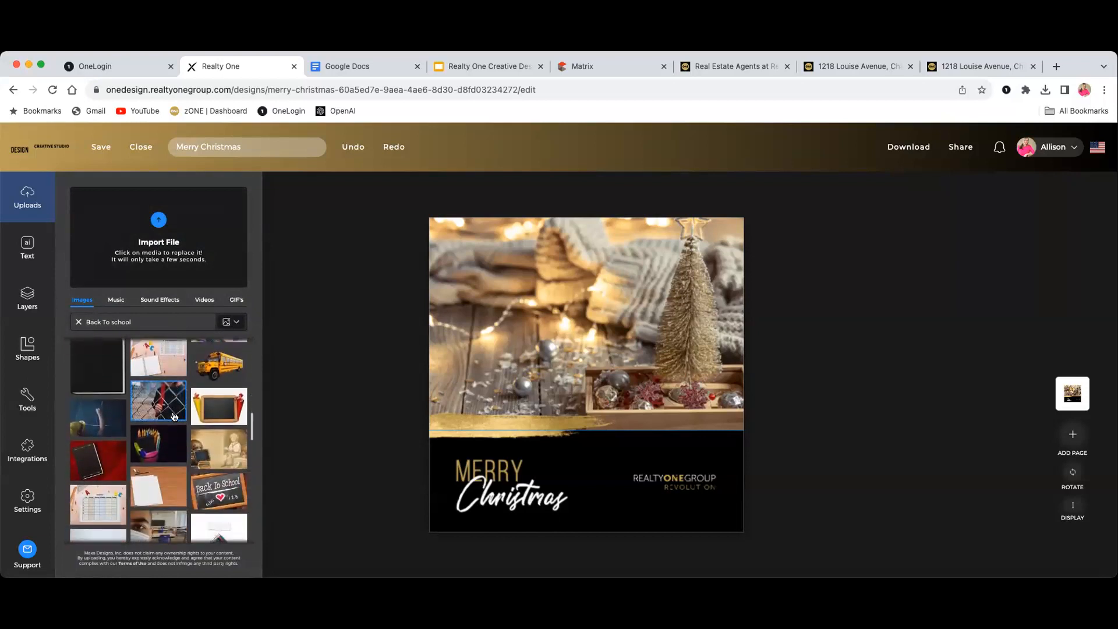
scroll(173, 415, "up", 3)
scroll(172, 412, "down", 5)
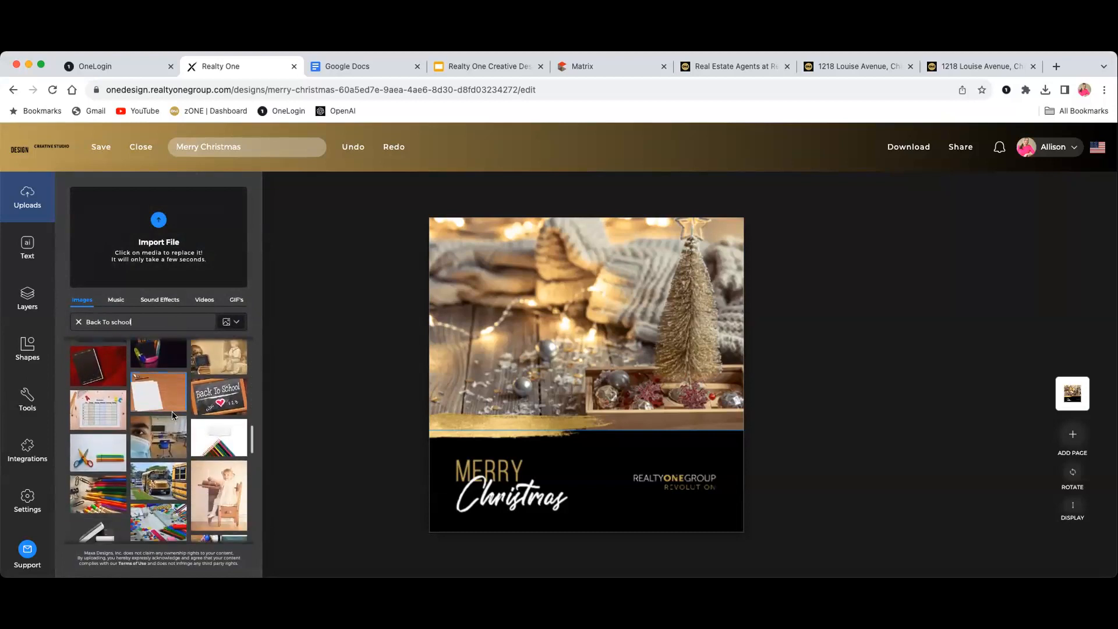
scroll(173, 416, "down", 2)
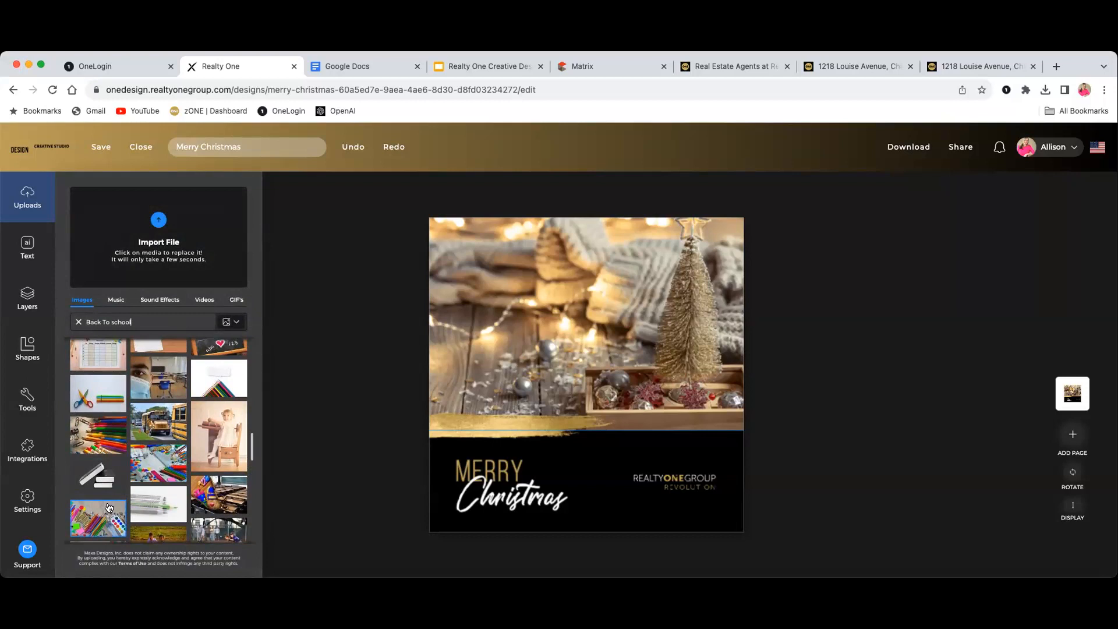
left_click(110, 504)
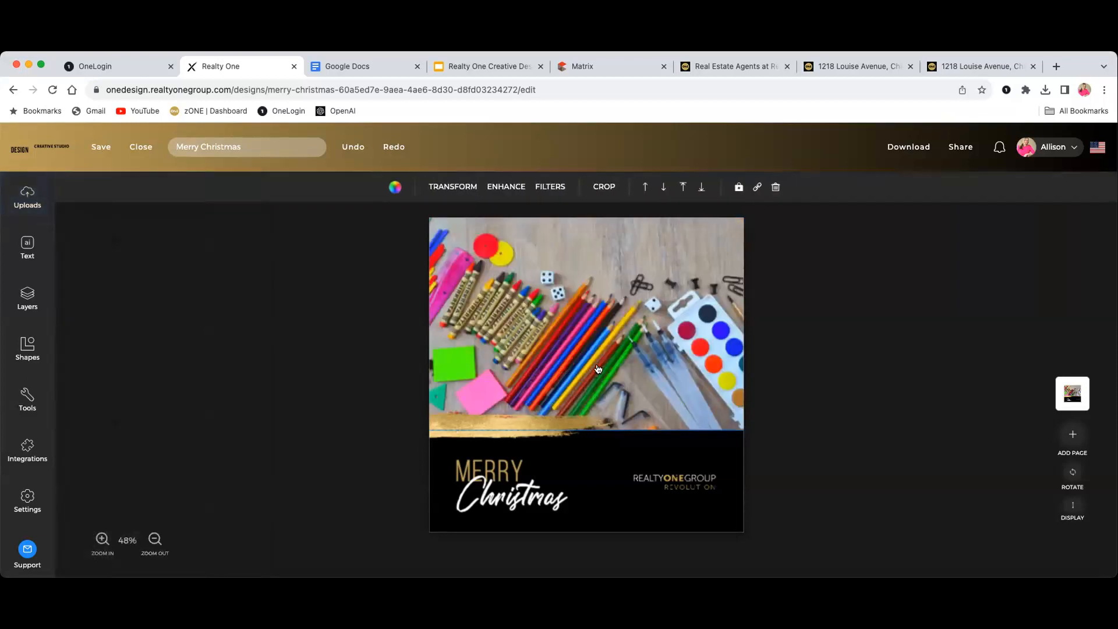
Replace the MERRY headline text with WELCOME
scroll(617, 460, "down", 1)
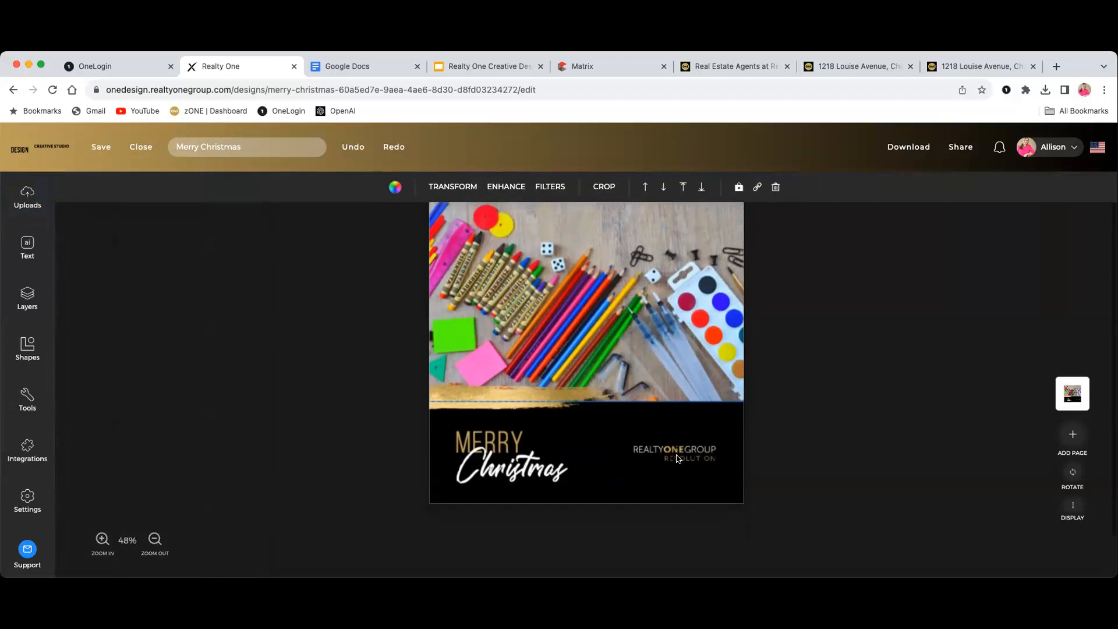
left_click(482, 461)
left_click(488, 445)
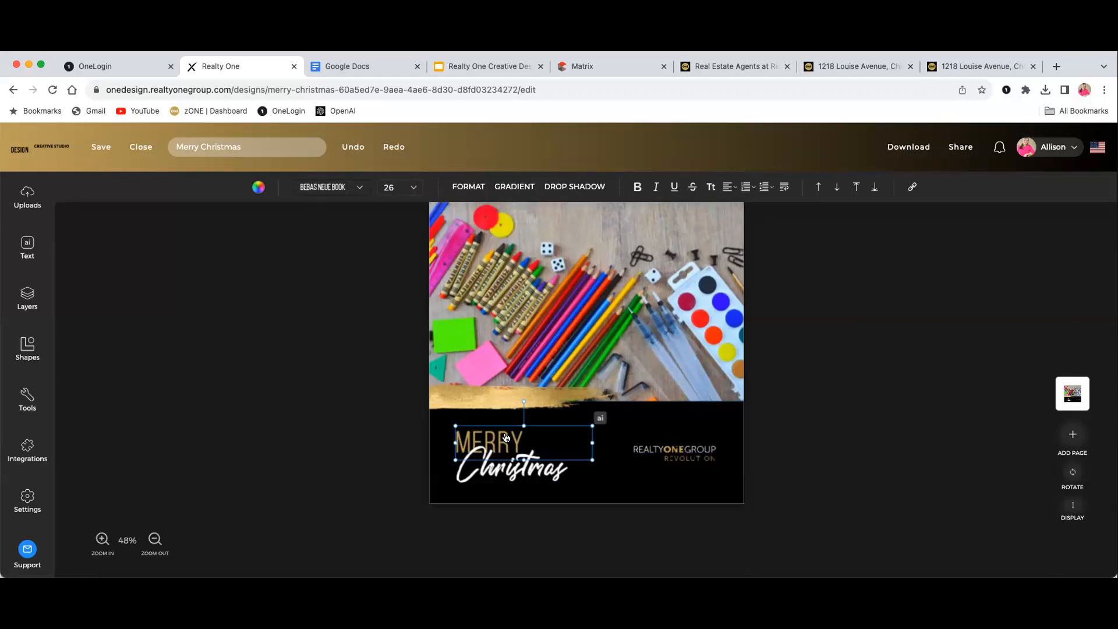
left_click(506, 438)
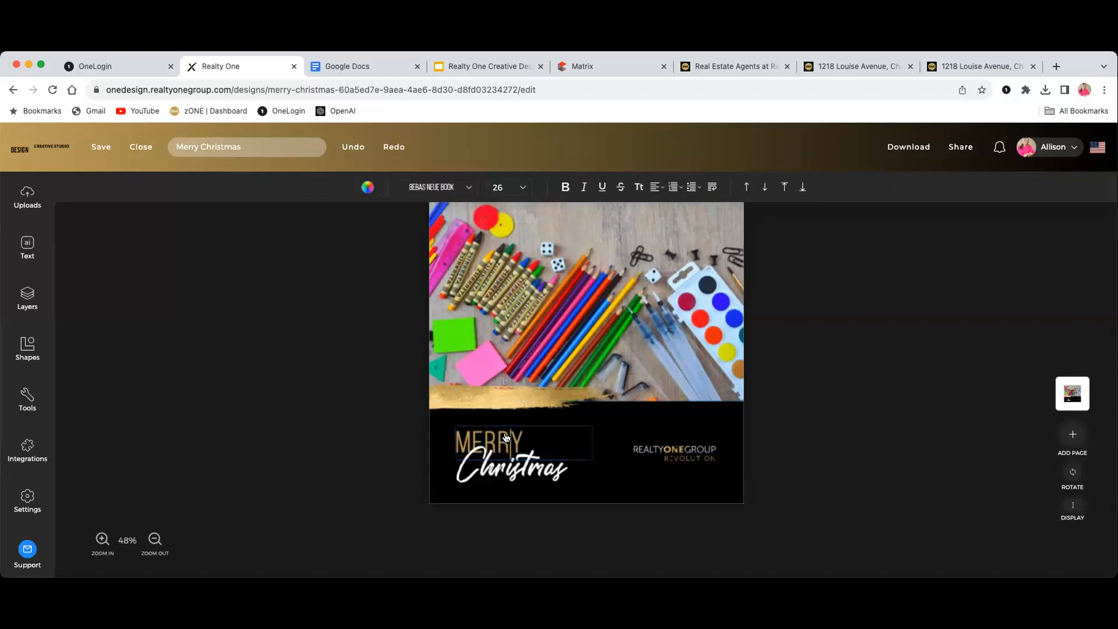
left_click(518, 435)
key("BackSpace")
key("BackSpace")
key("BackSpace")
key("BackSpace")
key("BackSpace")
type("WELCOME")
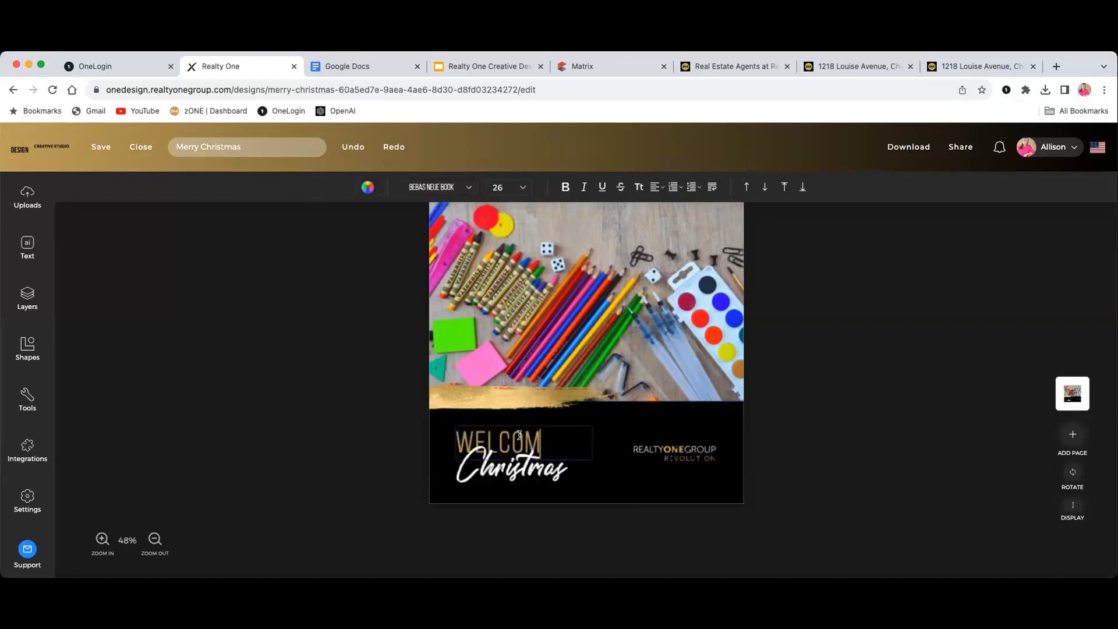
Widen the Christmas script text box and retype its text as 'ack To School'
left_click(519, 466)
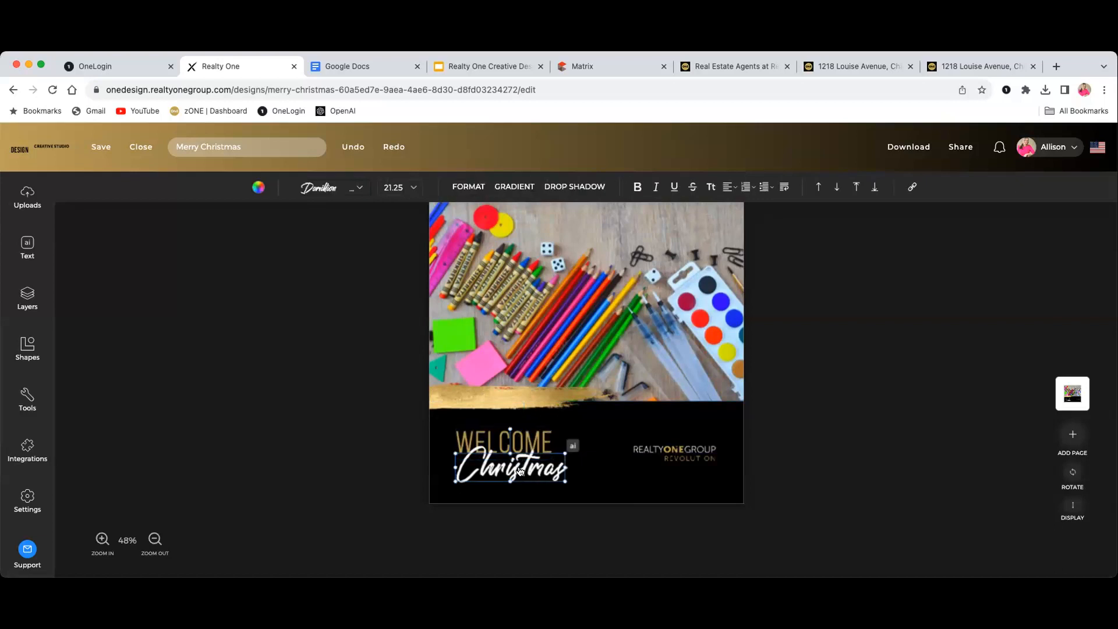
double_click(520, 467)
left_click(521, 467)
left_click(602, 455)
left_click(548, 466)
left_click_drag(564, 466, 644, 467)
left_click(526, 465)
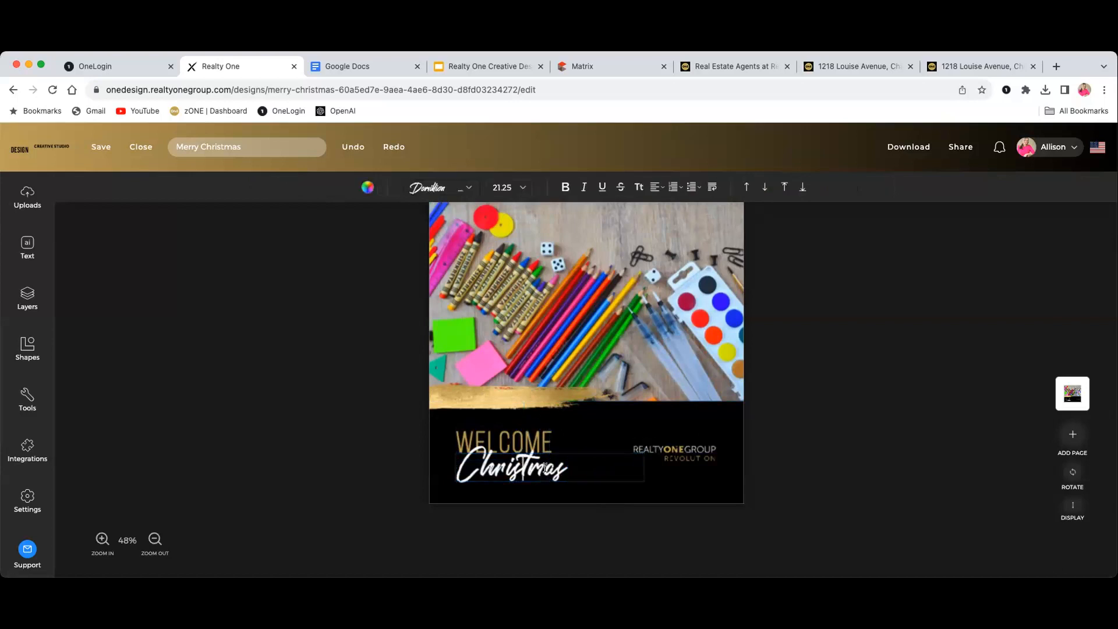
left_click(563, 467)
key("BackSpace")
key("BackSpace")
key("BackSpace")
key("BackSpace")
key("BackSpace")
key("BackSpace")
key("BackSpace")
key("BackSpace")
key("BackSpace")
key("BackSpace")
type("AC")
key("BackSpace")
key("BackSpace")
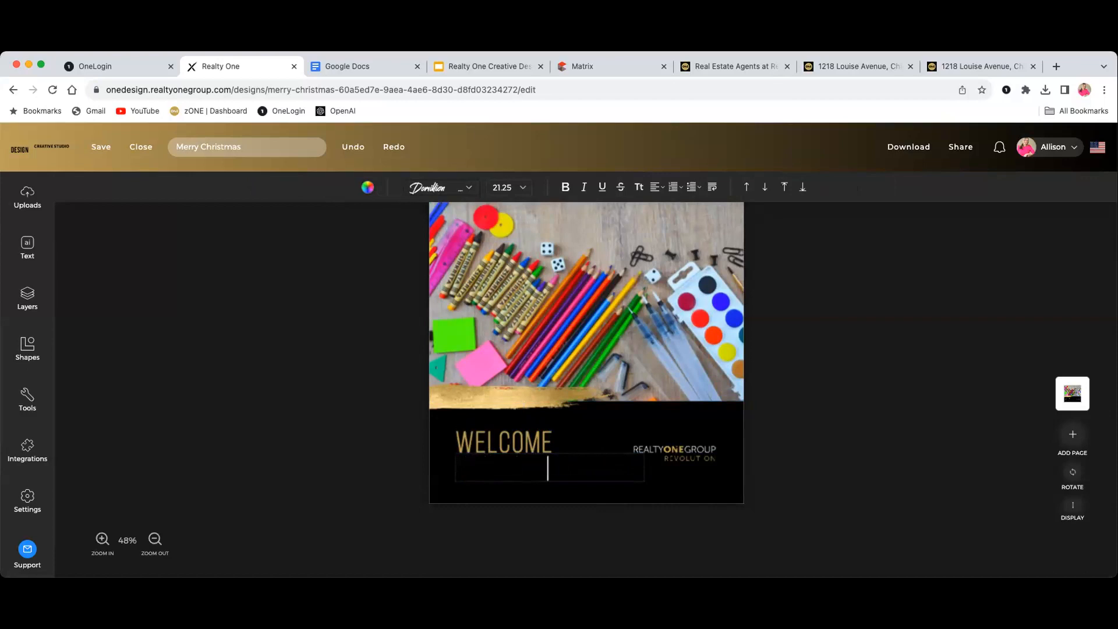
key("BackSpace")
key("BackSpace")
key("BackSpace")
type("W")
key("BackSpace")
type("ACK")
key("BackSpace")
key("BackSpace")
key("BackSpace")
key("BackSpace")
type("ack To ")
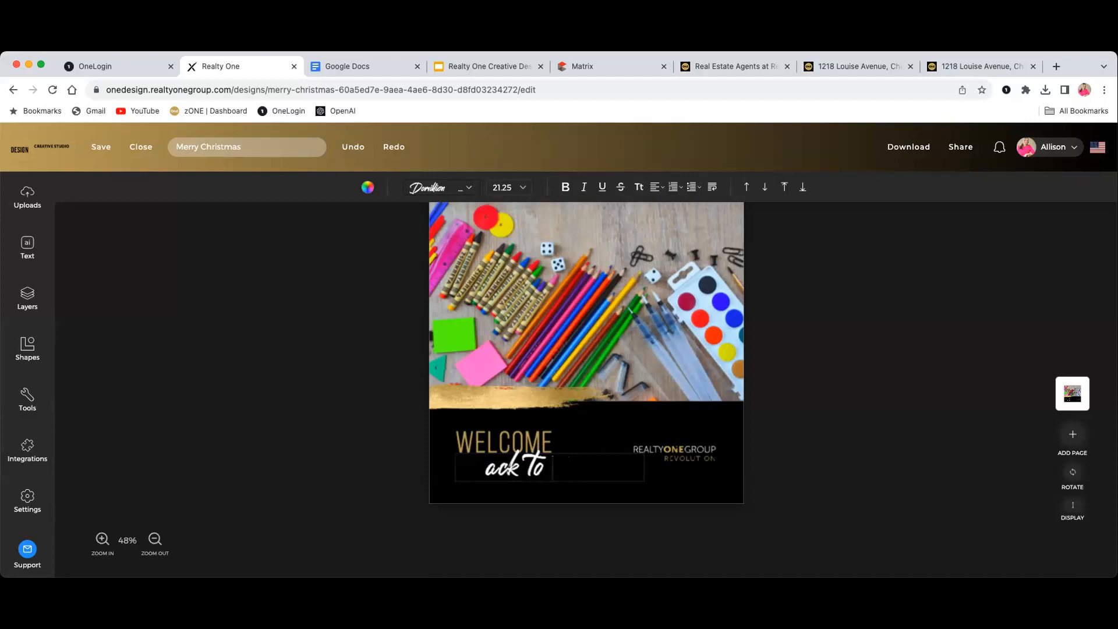
type("School")
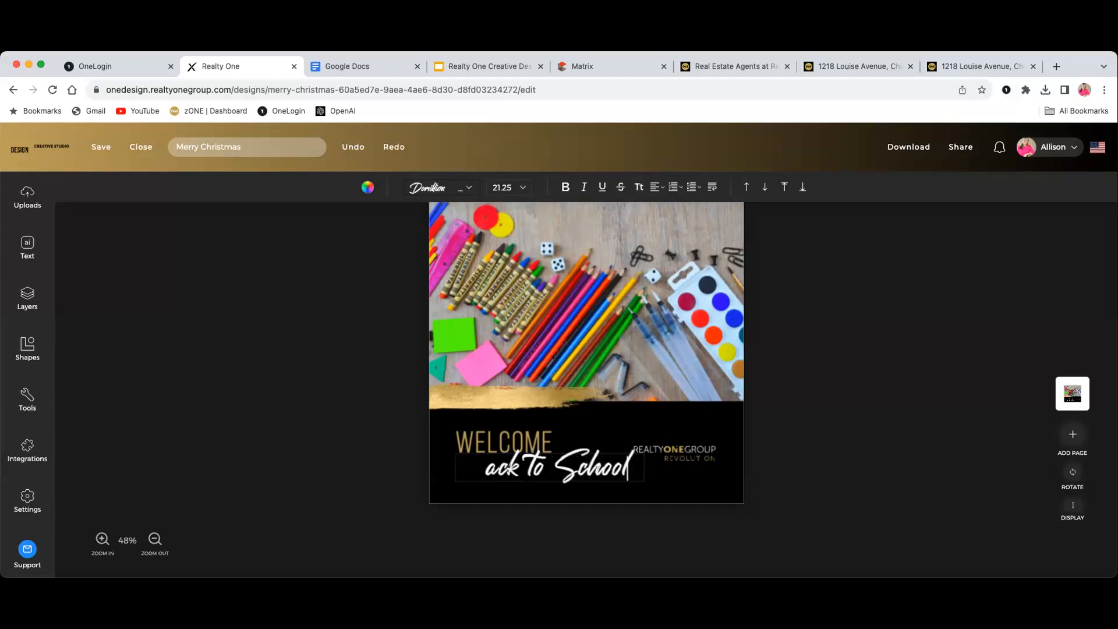
Fix the script text's left edge and wording so it reads 'back To School'
left_click(481, 469)
left_click(435, 479)
left_click(486, 476)
left_click(487, 466)
type("b")
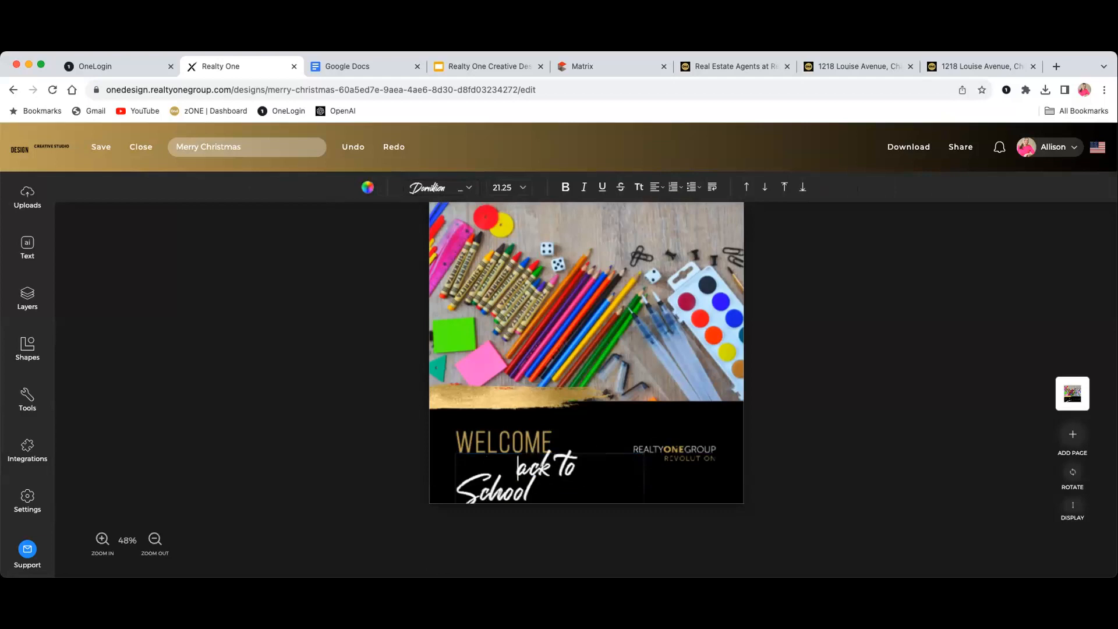
key("BackSpace")
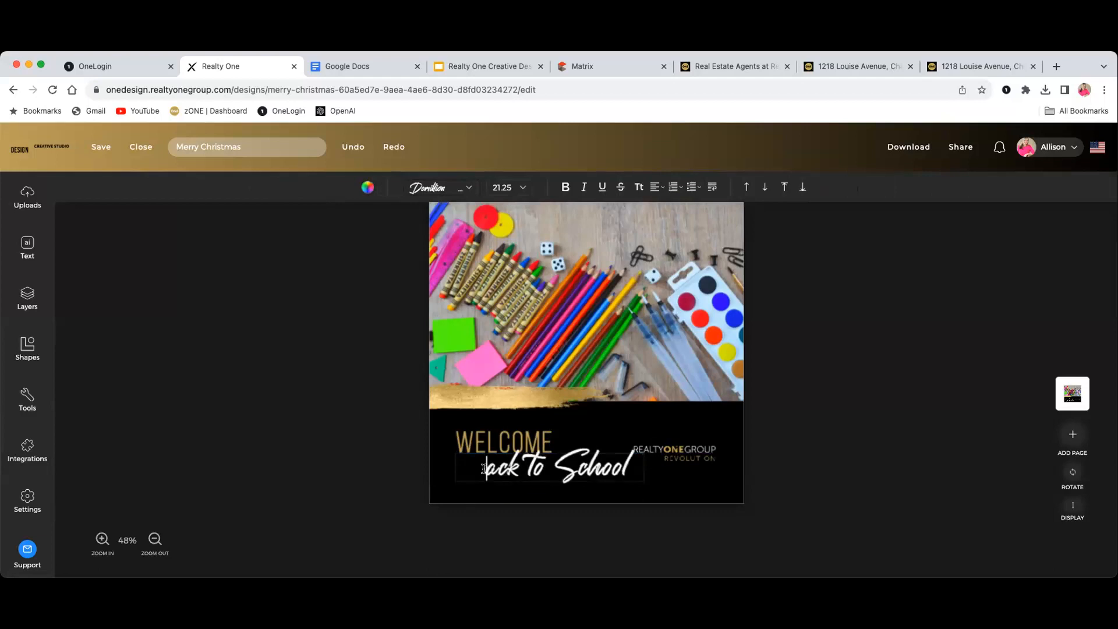
left_click(519, 483)
left_click(518, 471)
left_click_drag(454, 467, 512, 467)
double_click(512, 468)
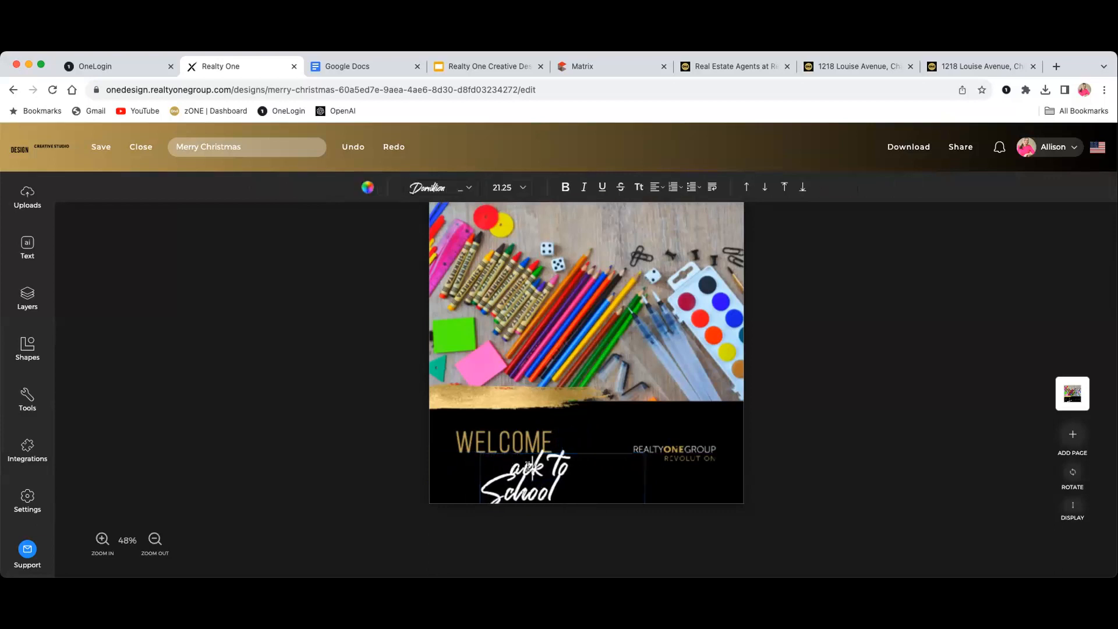
key("BackSpace")
key("BackSpace")
type("b")
key("BackSpace")
key("BackSpace")
type("bac")
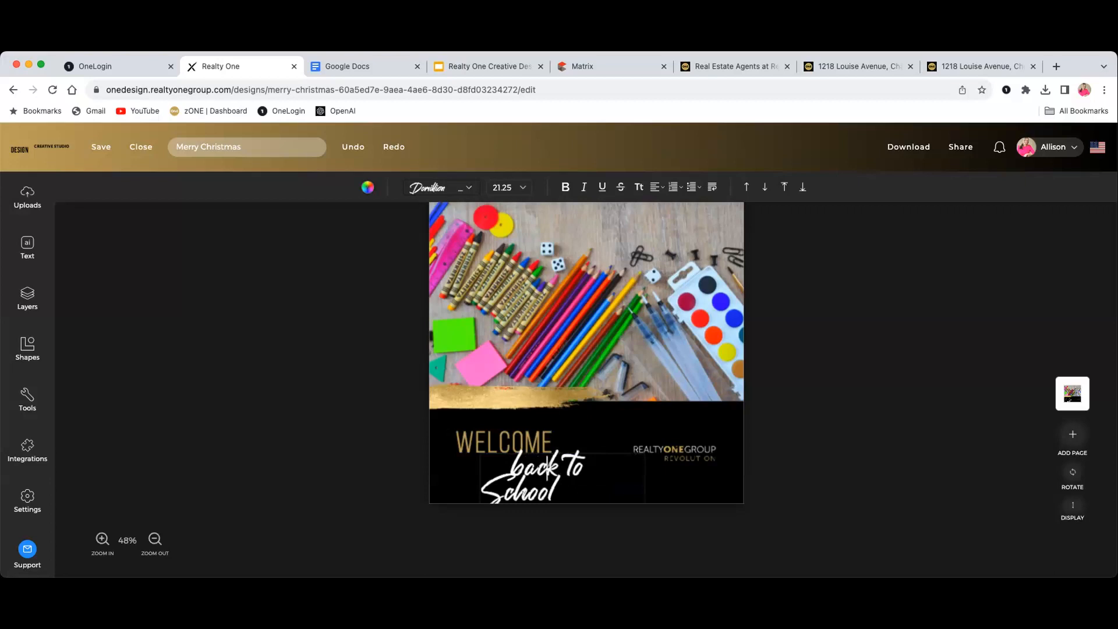
Nudge the 'back to School' text box slightly up and right beneath WELCOME
left_click(581, 451)
left_click(543, 478)
left_click_drag(537, 475, 541, 468)
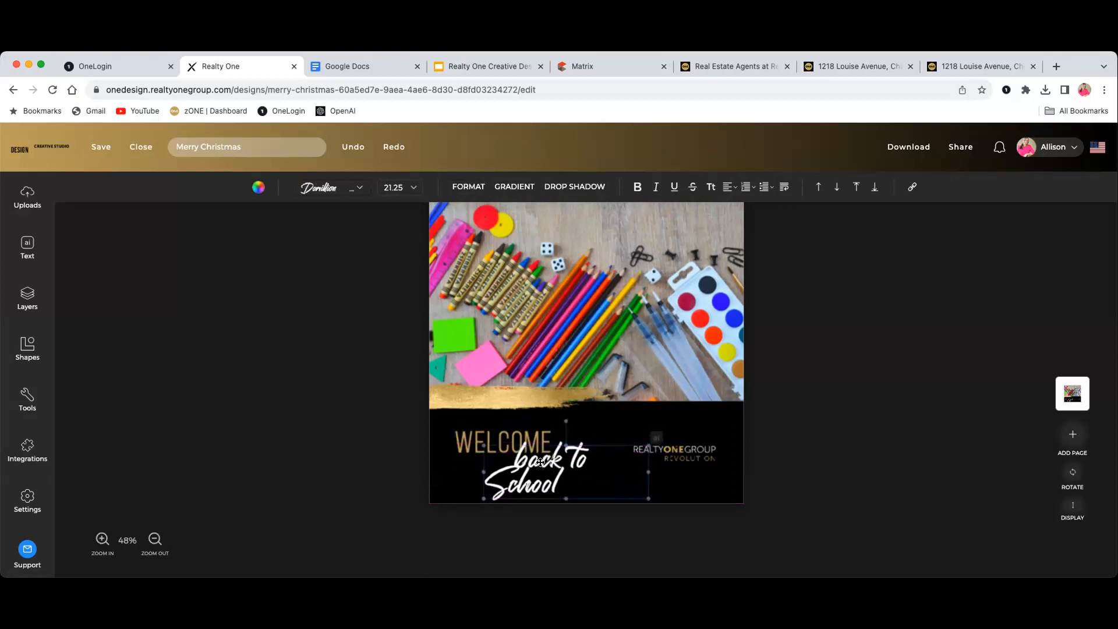
left_click(620, 423)
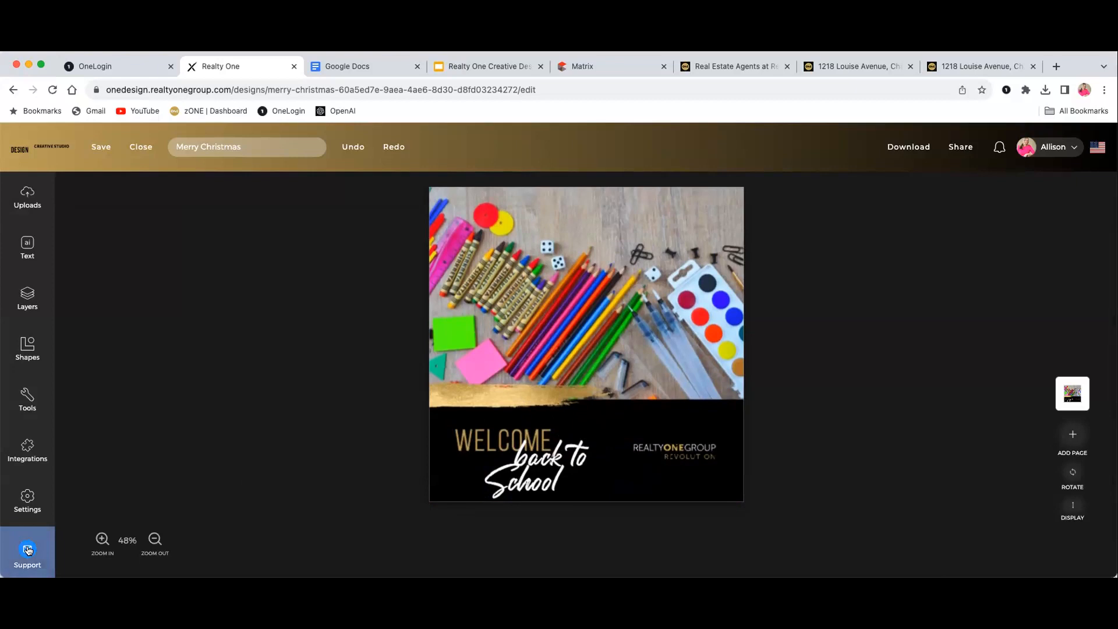
Open and then dismiss the support contact popup so the finished post is unobstructed
left_click(28, 552)
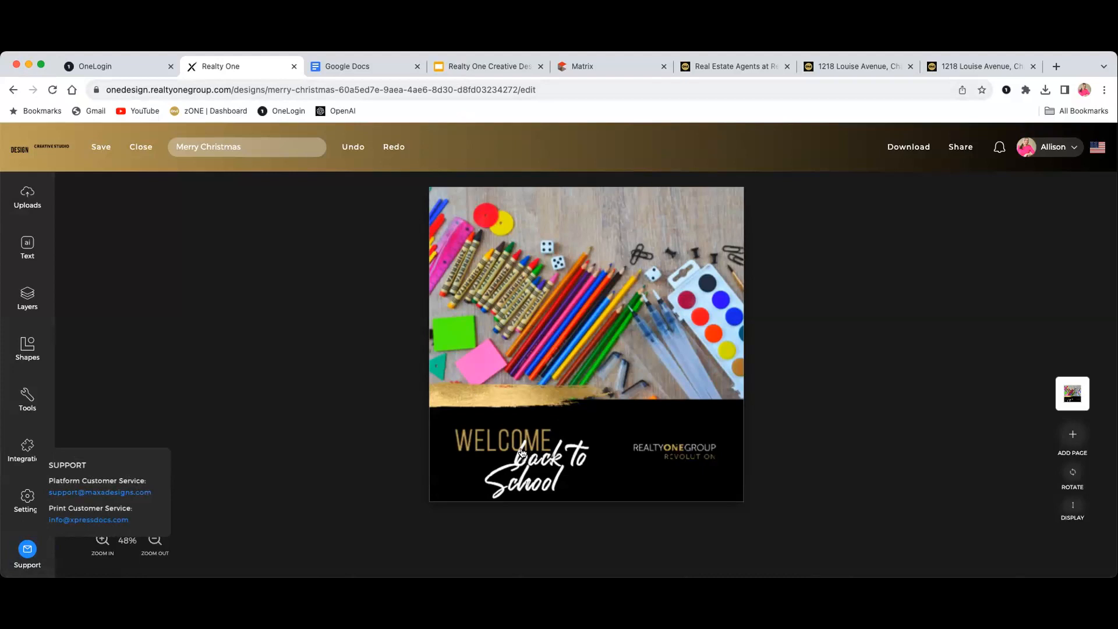
left_click(374, 394)
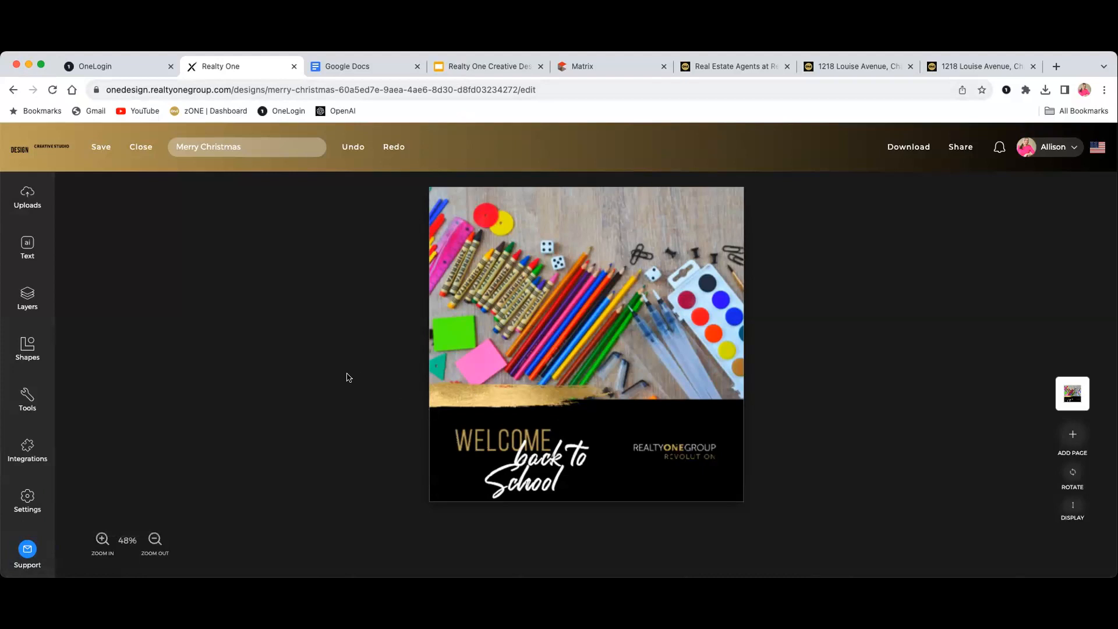
scroll(812, 370, "up", 1)
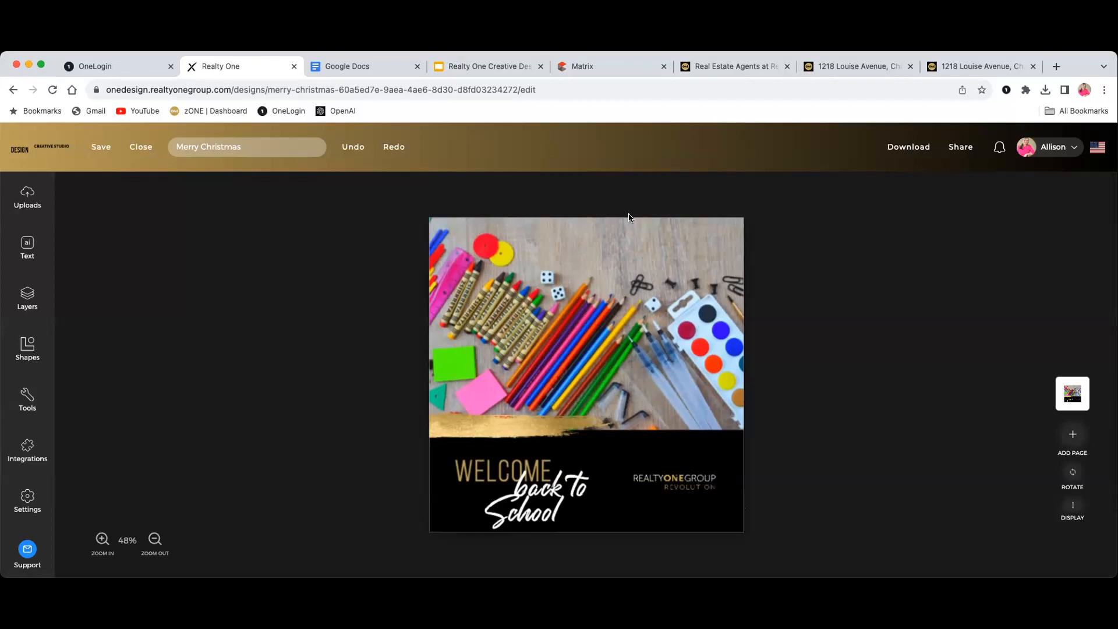
scroll(804, 276, "down", 1)
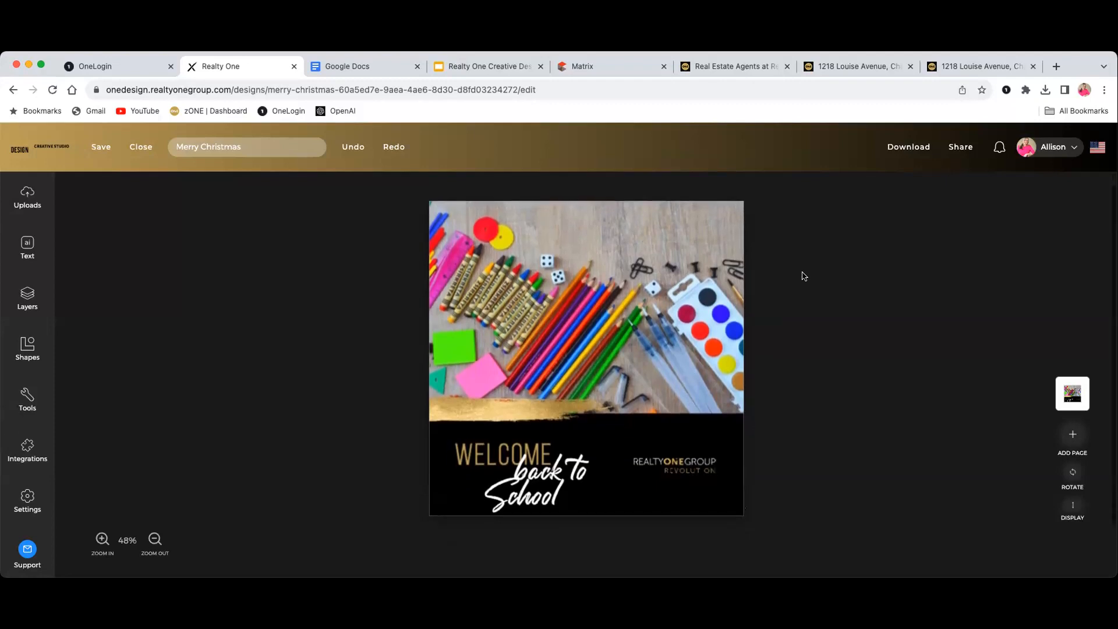
scroll(796, 309, "up", 1)
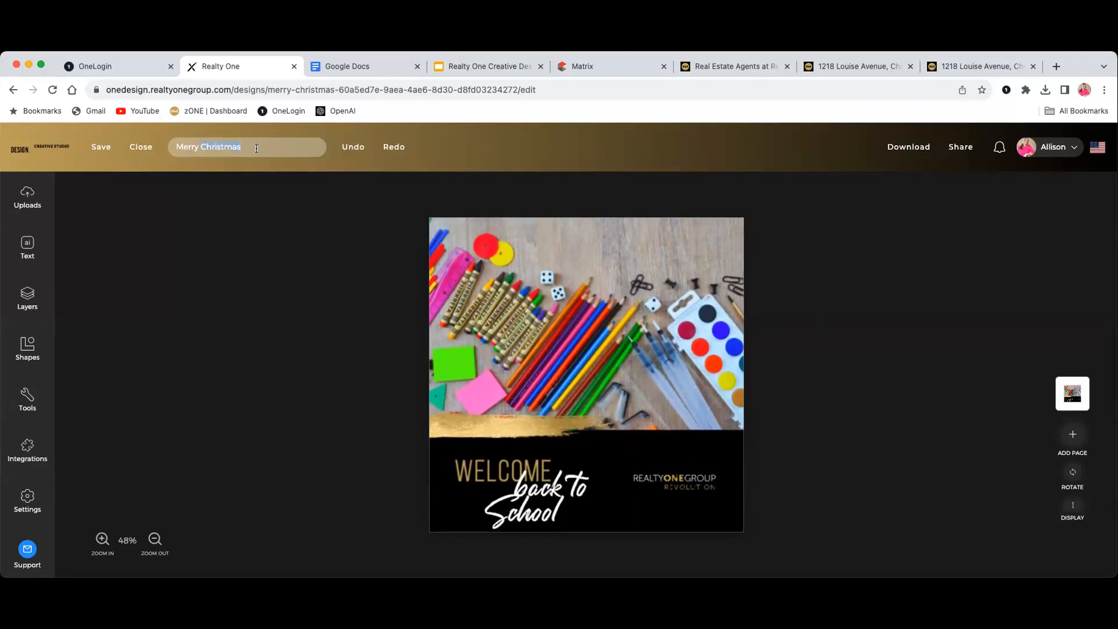
Rename the design 'Back to School', save it past the spell check, and open Share
key("BackSpace")
left_click(101, 147)
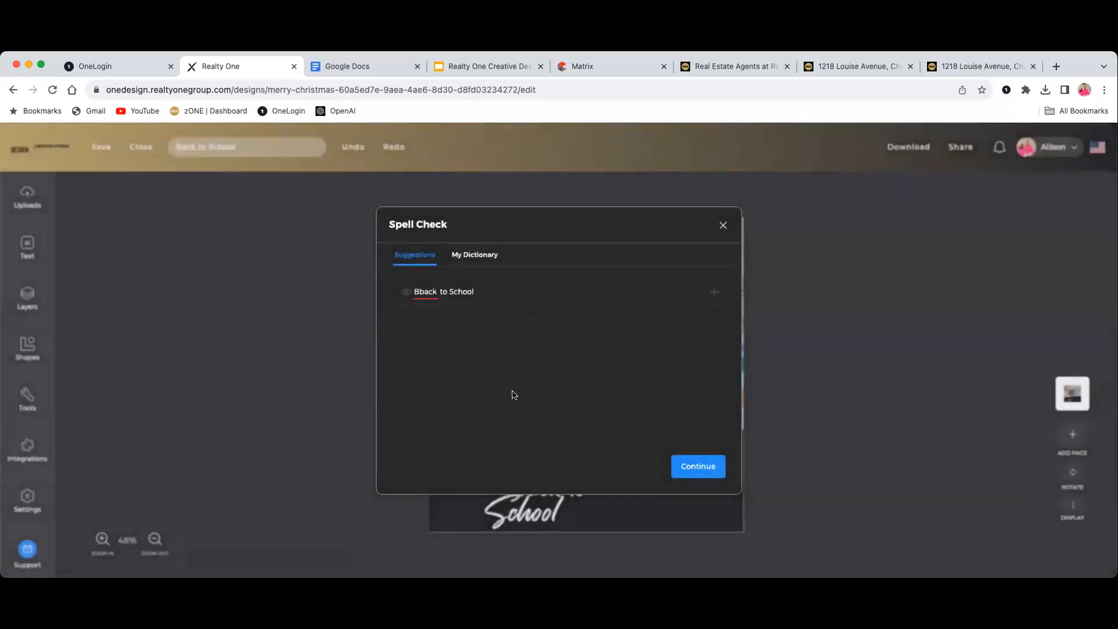
left_click(690, 465)
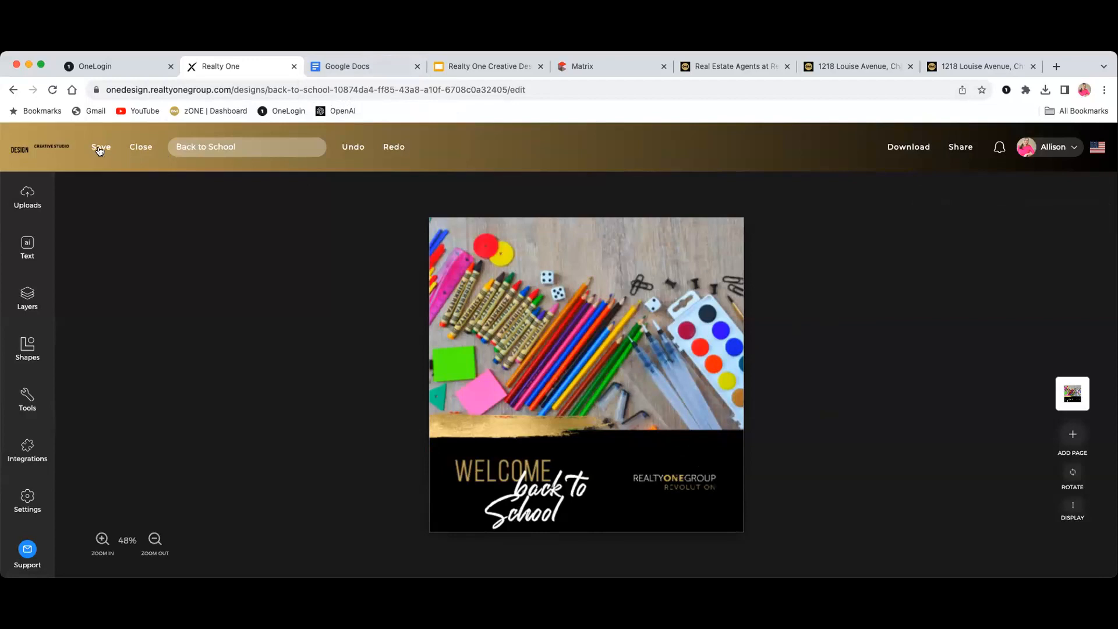
left_click(961, 147)
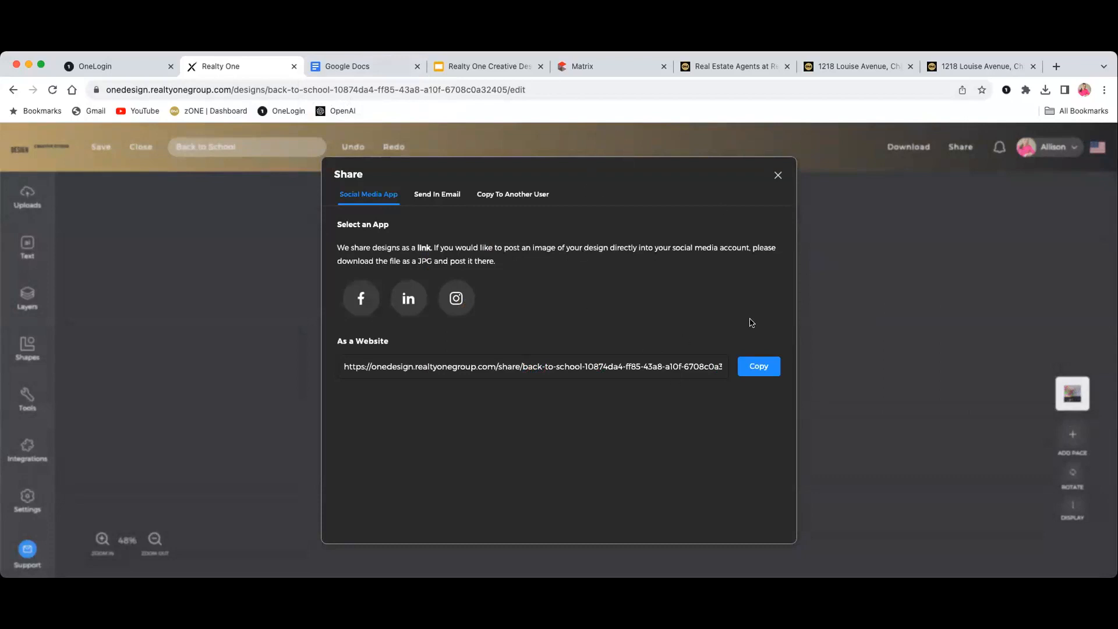
Close the sharing options and download the Back to School post as a PNG
left_click(778, 175)
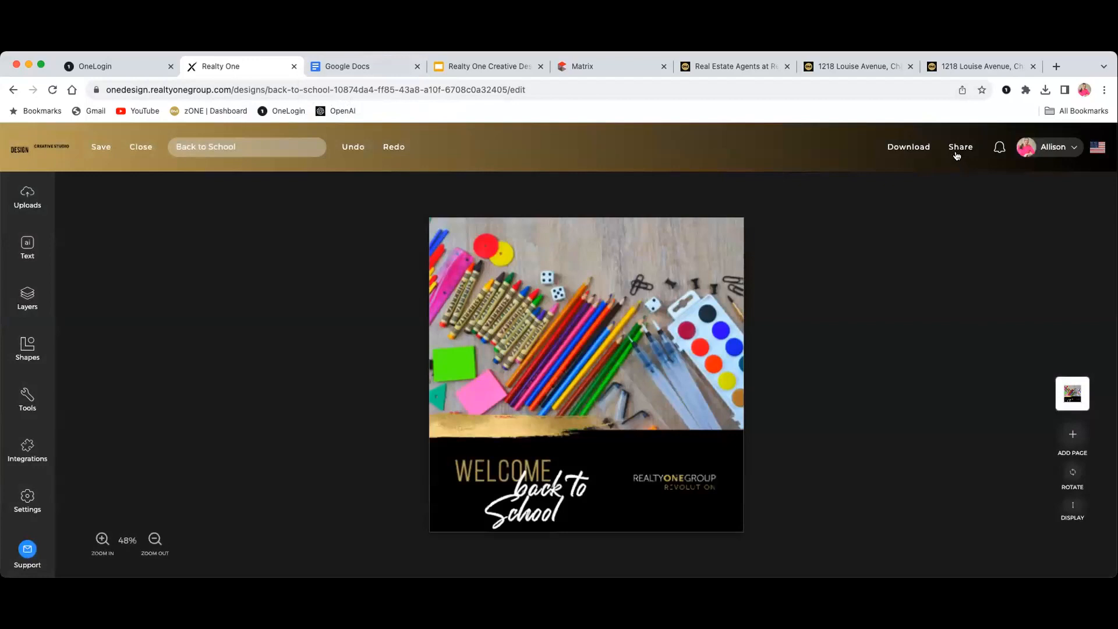
left_click(919, 149)
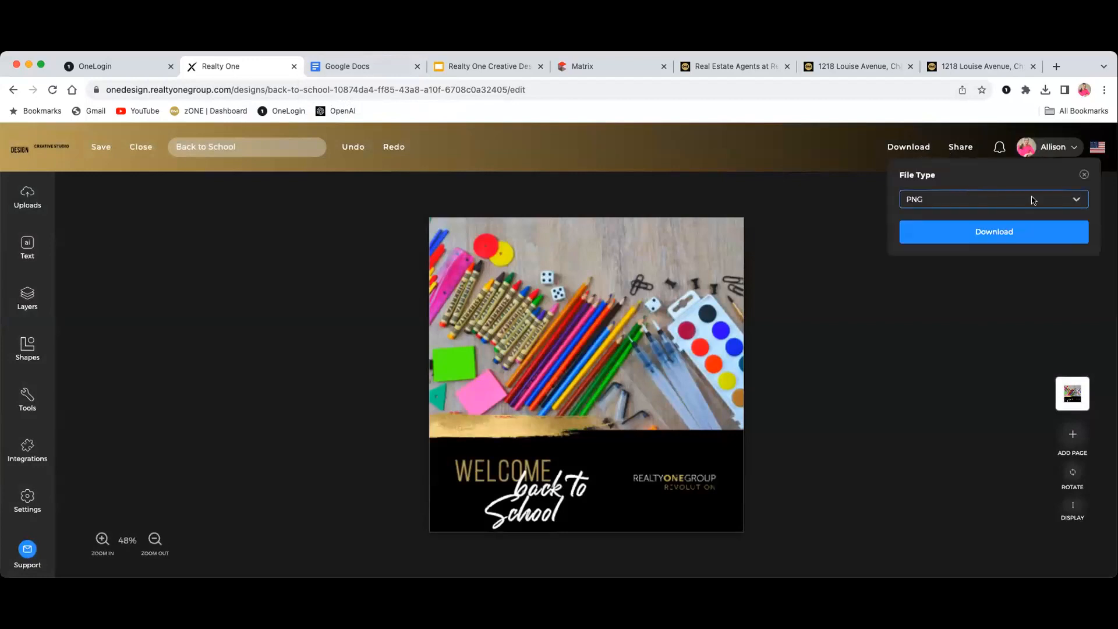
left_click(1009, 231)
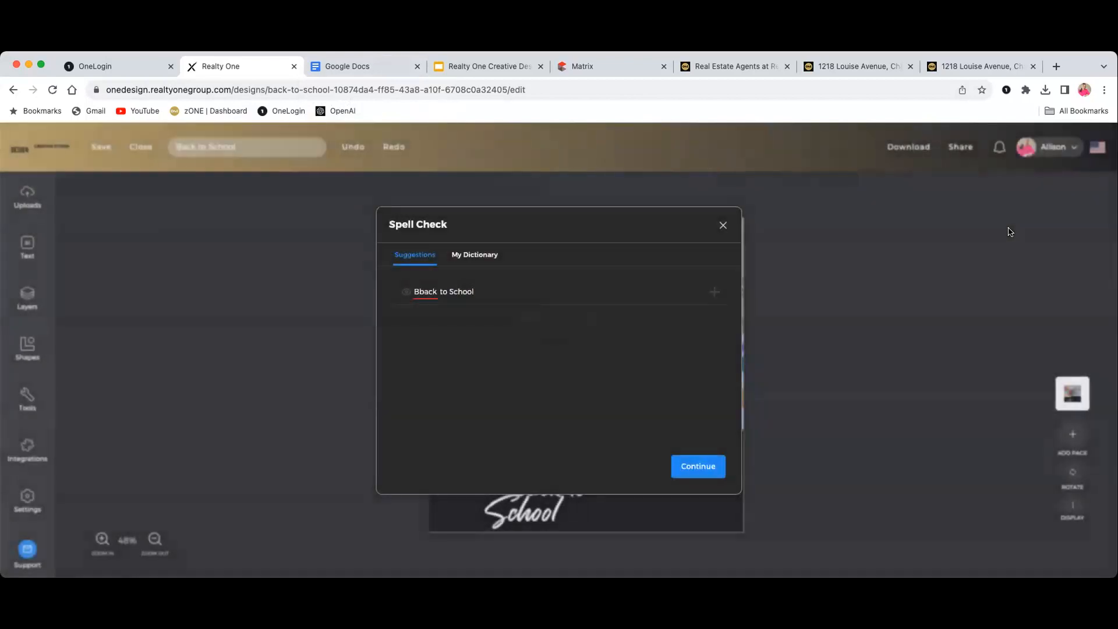
left_click(698, 459)
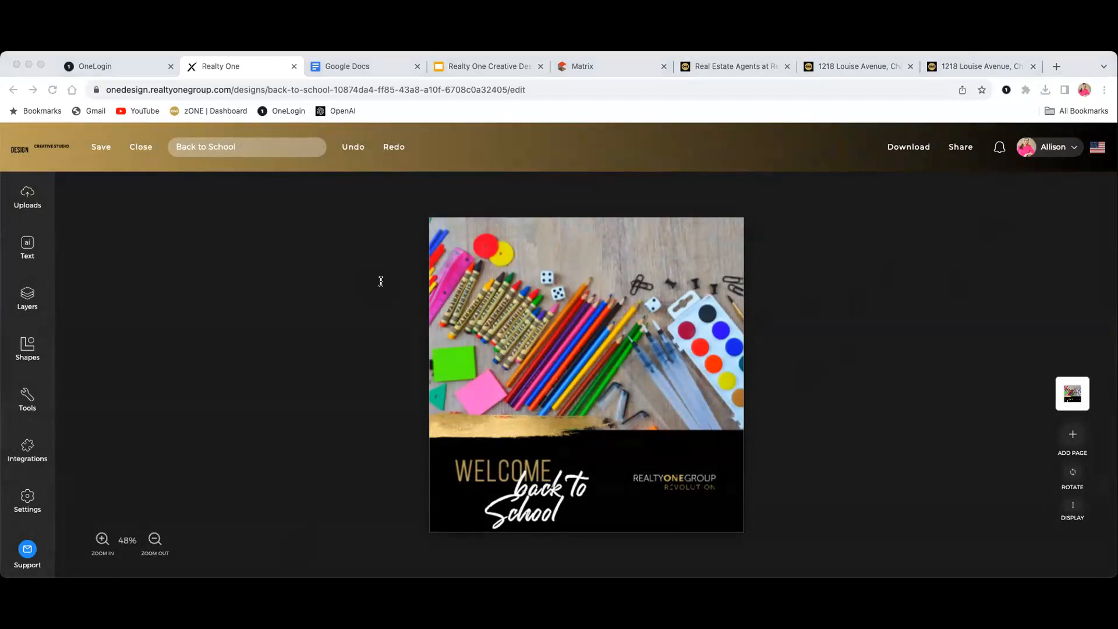
left_click(800, 272)
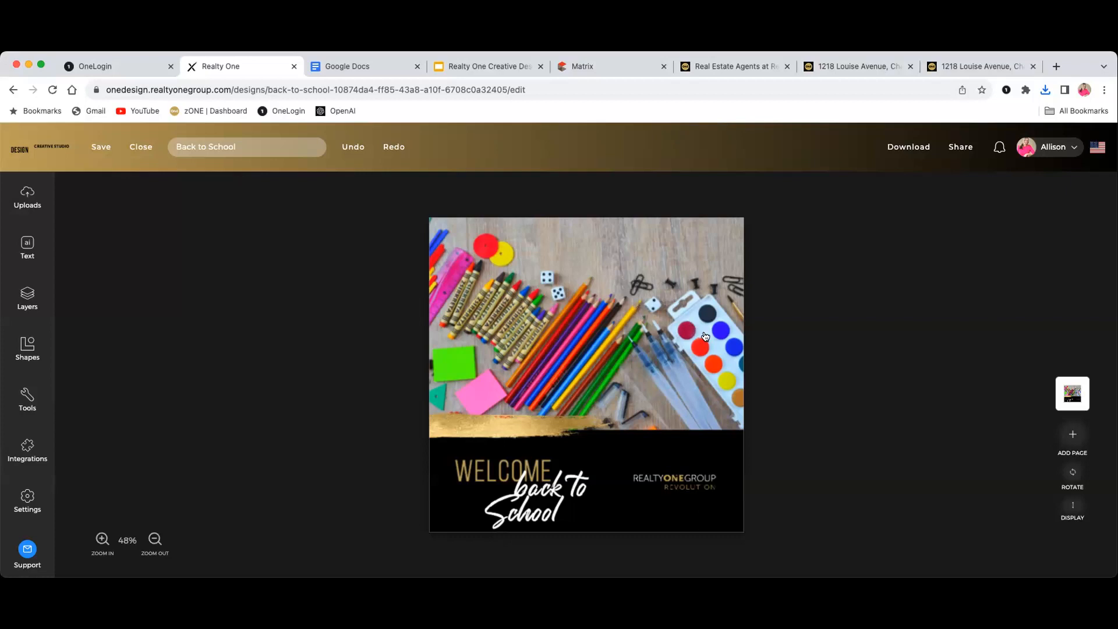
scroll(871, 322, "down", 1)
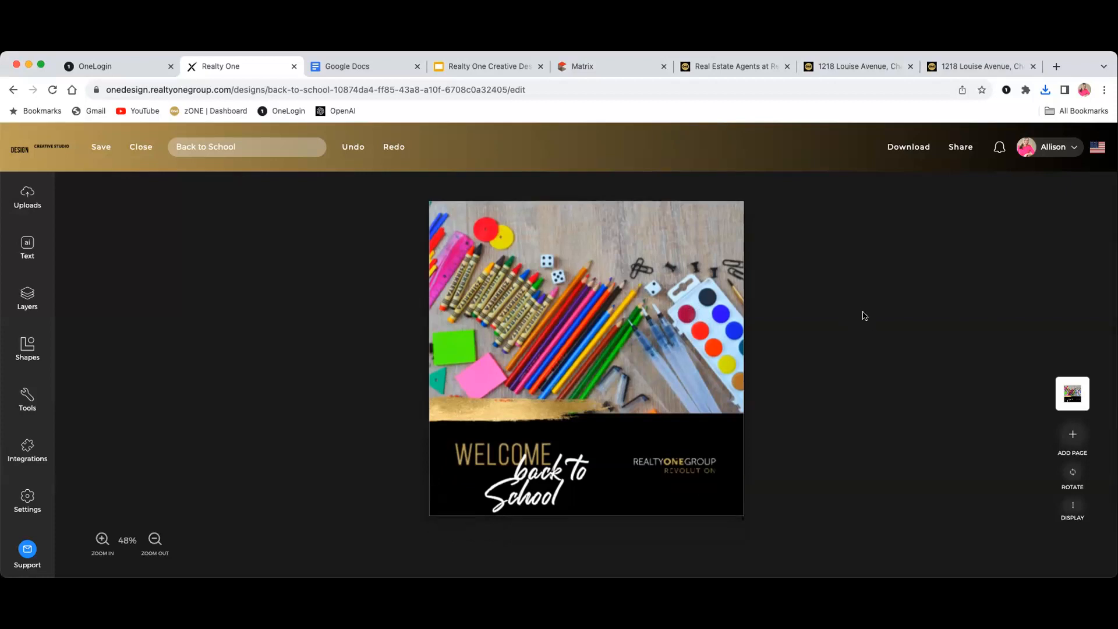
scroll(863, 315, "down", 1)
scroll(861, 316, "up", 2)
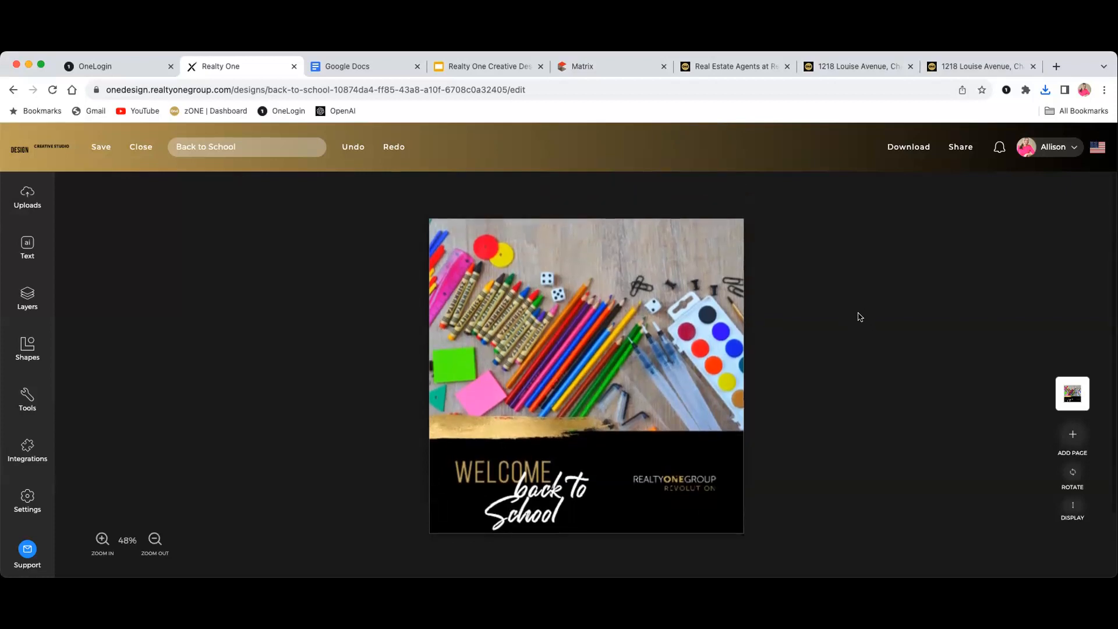
scroll(858, 315, "down", 2)
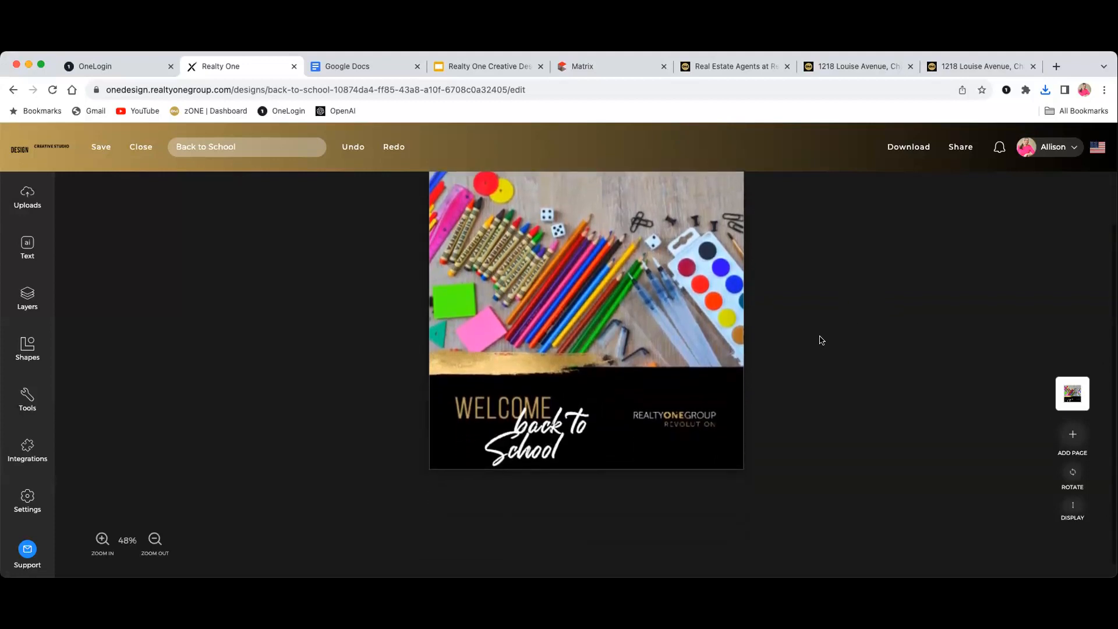
scroll(821, 339, "up", 3)
scroll(825, 337, "up", 1)
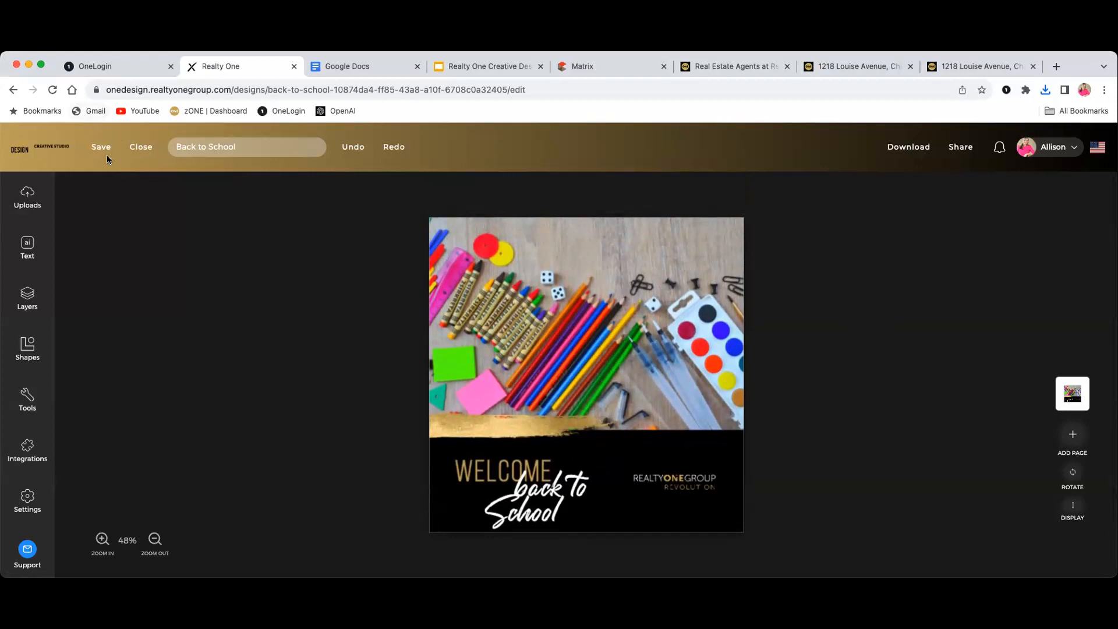
left_click(137, 149)
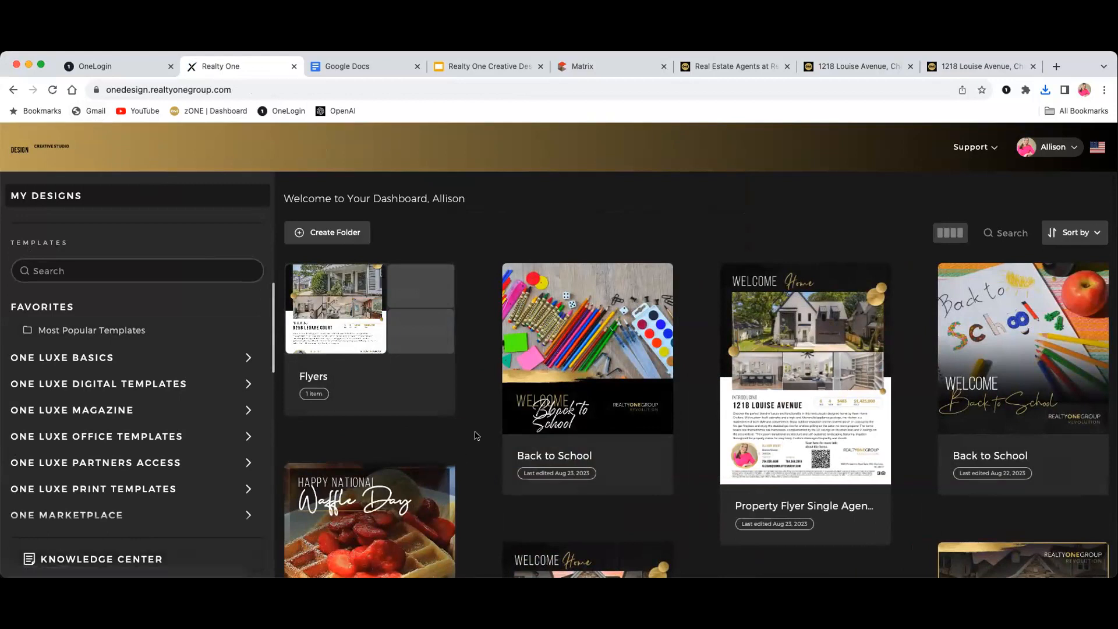
Browse My Designs, check the support options, and open the Legare Open House design
scroll(554, 408, "down", 1)
scroll(554, 407, "down", 6)
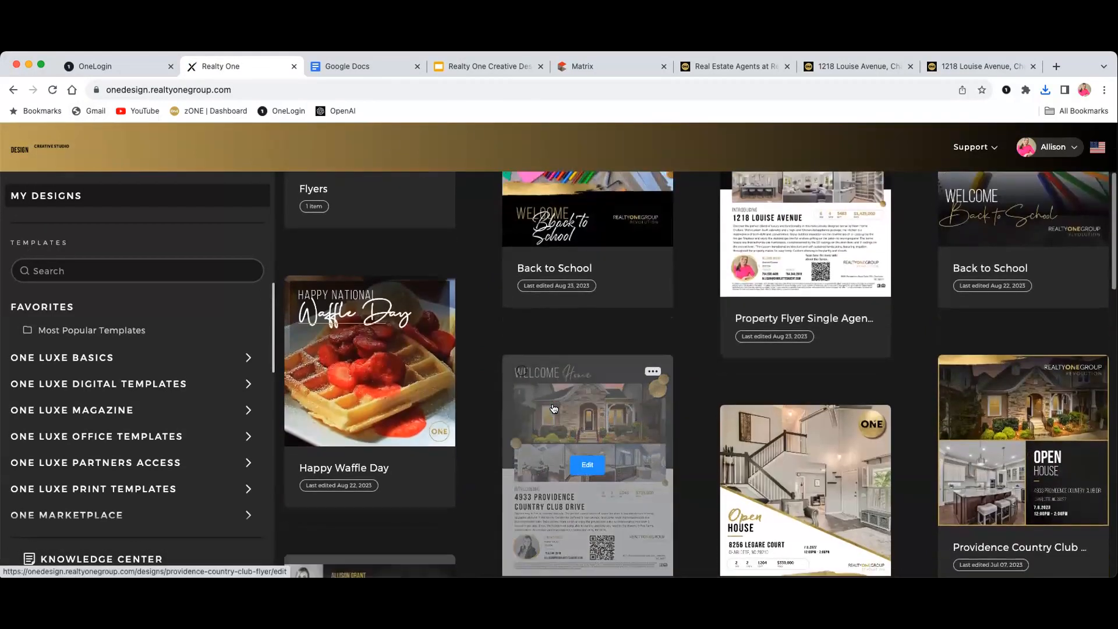
scroll(554, 407, "down", 1)
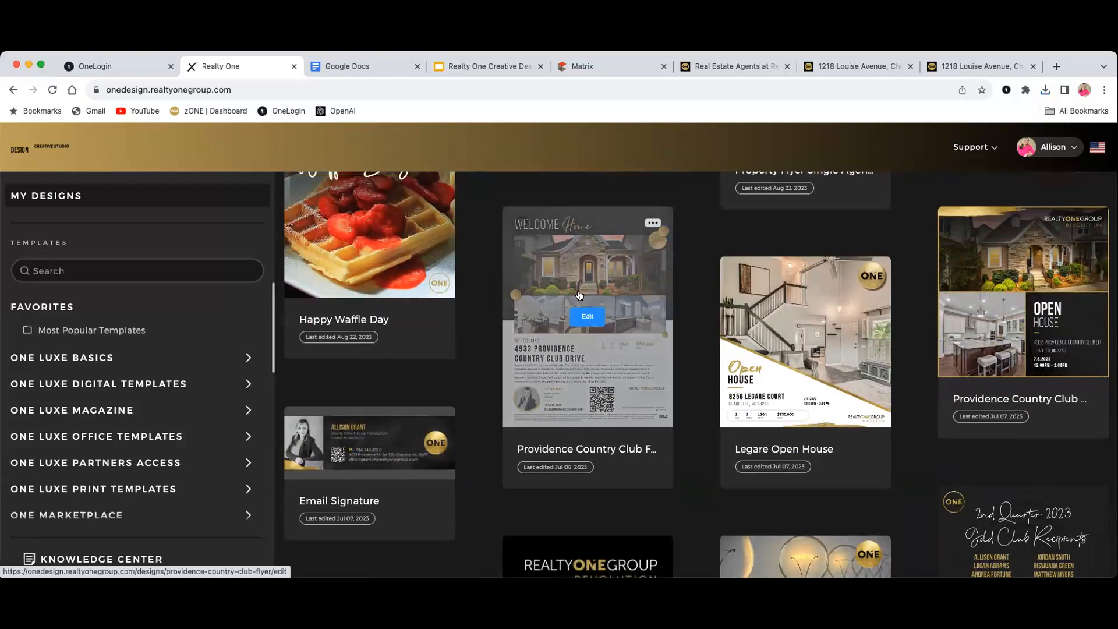
left_click(982, 149)
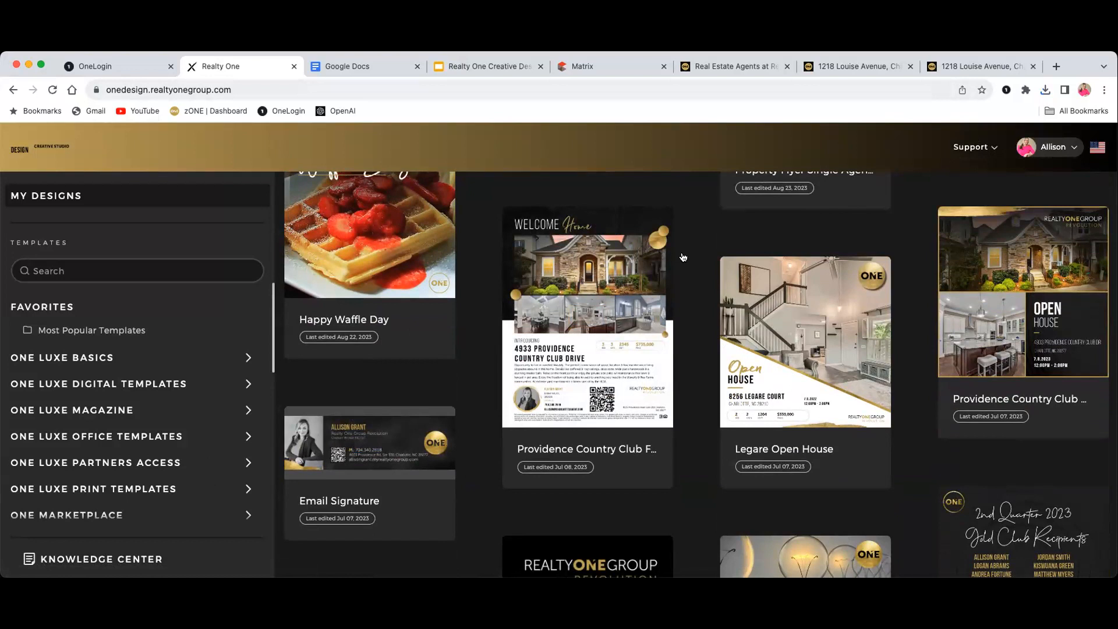
mouse_move(668, 263)
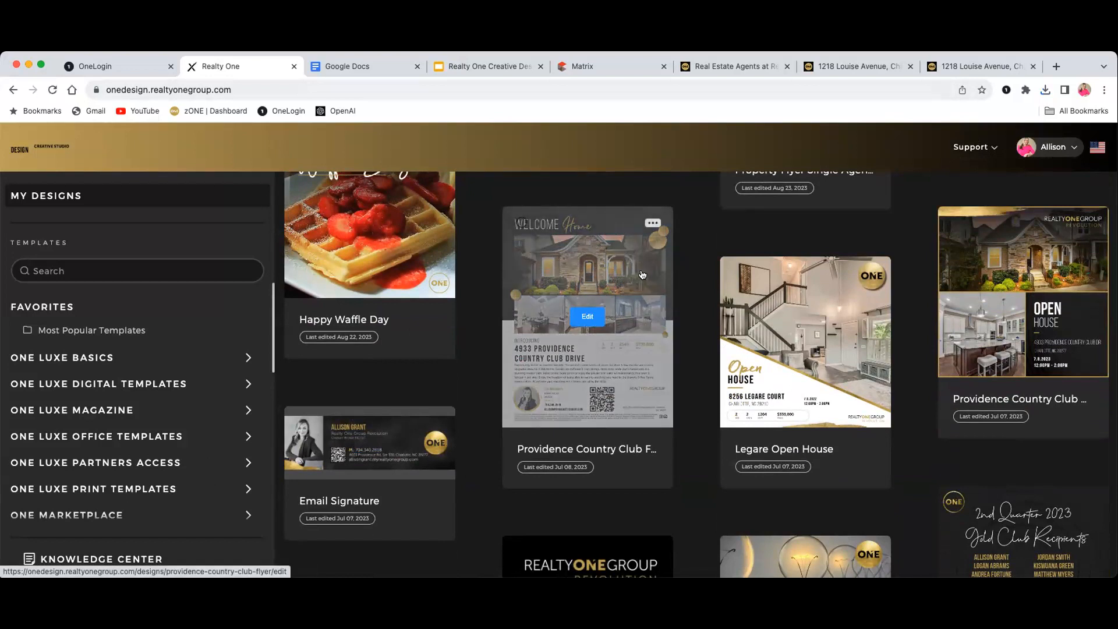
scroll(709, 309, "up", 1)
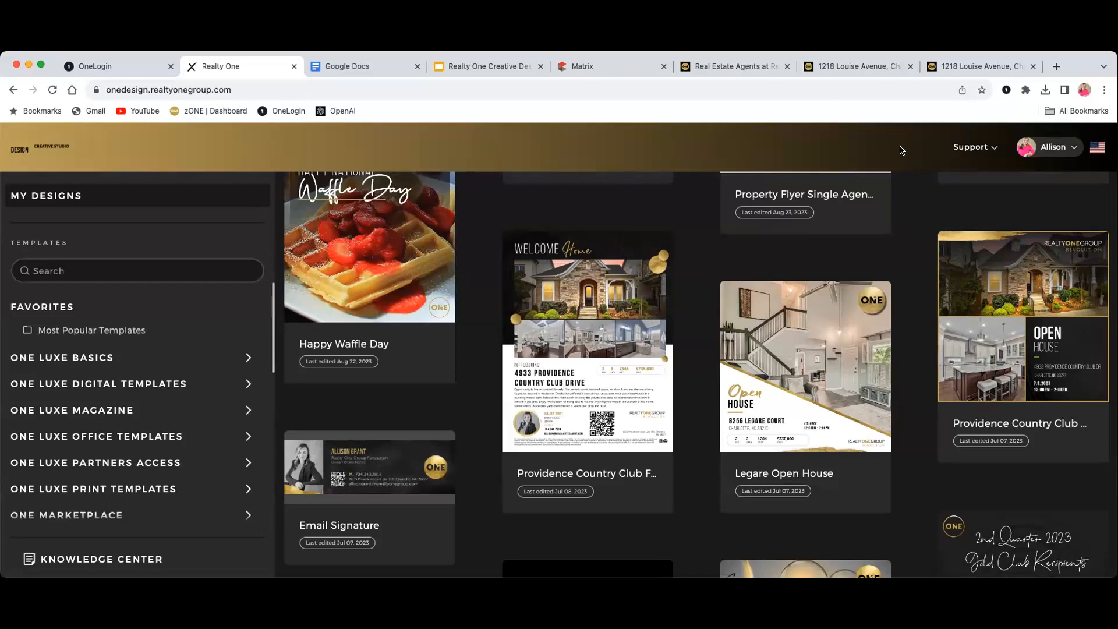
left_click(781, 413)
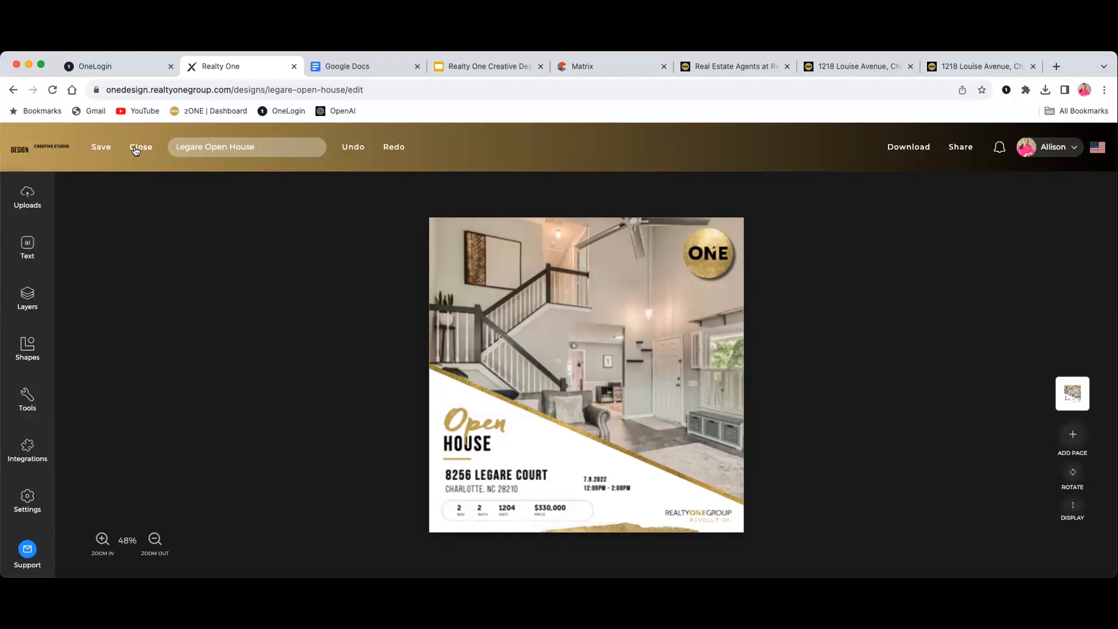
left_click(28, 144)
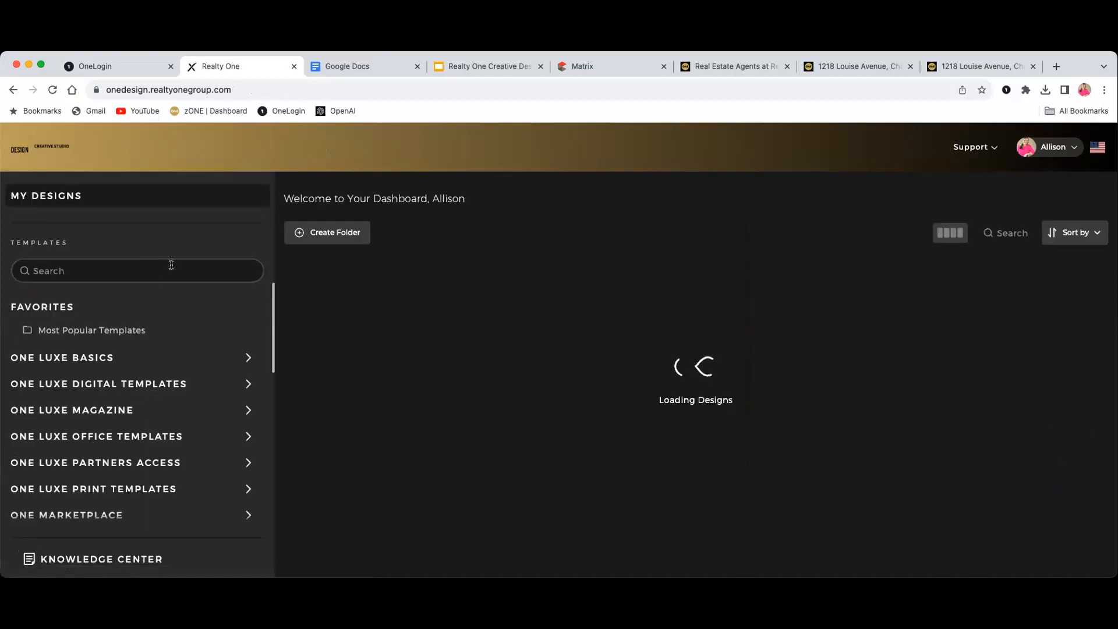
scroll(165, 332, "down", 10)
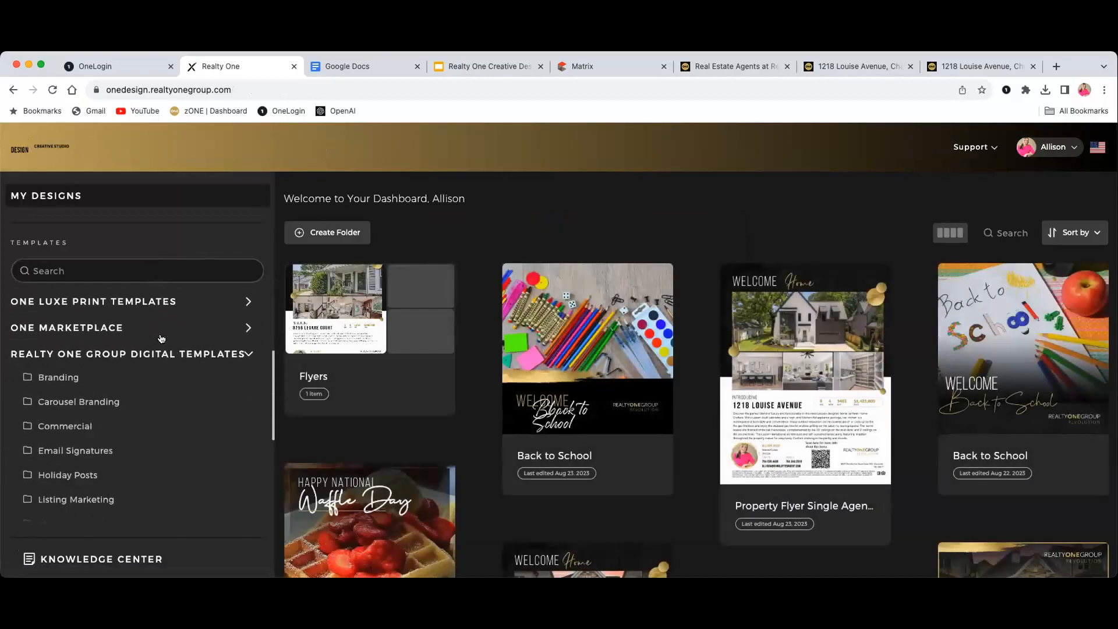
scroll(160, 339, "down", 3)
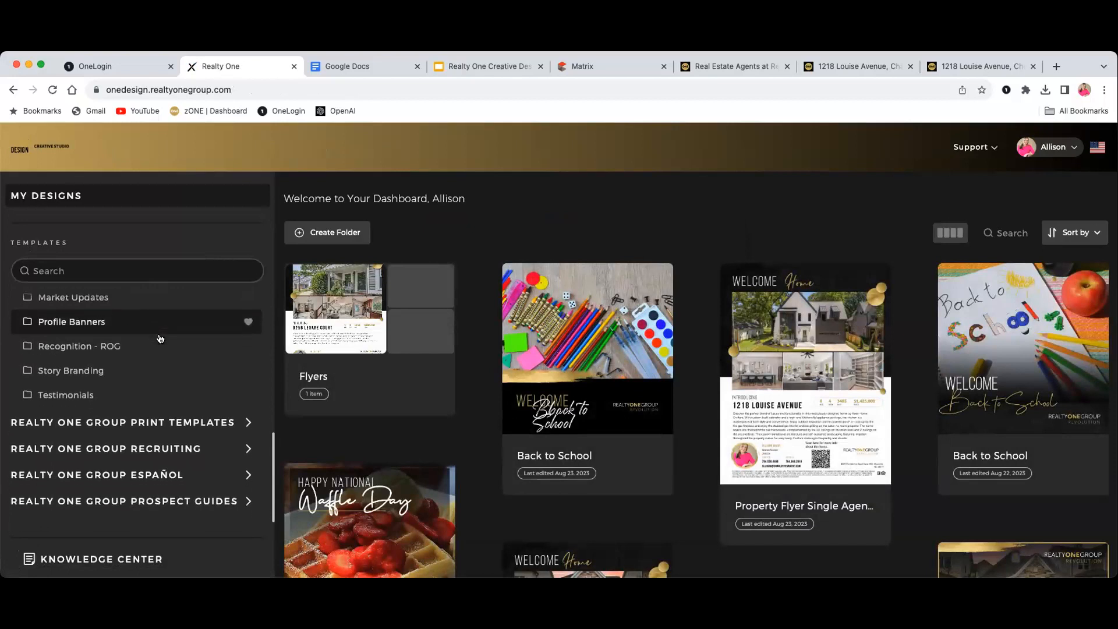
left_click(760, 379)
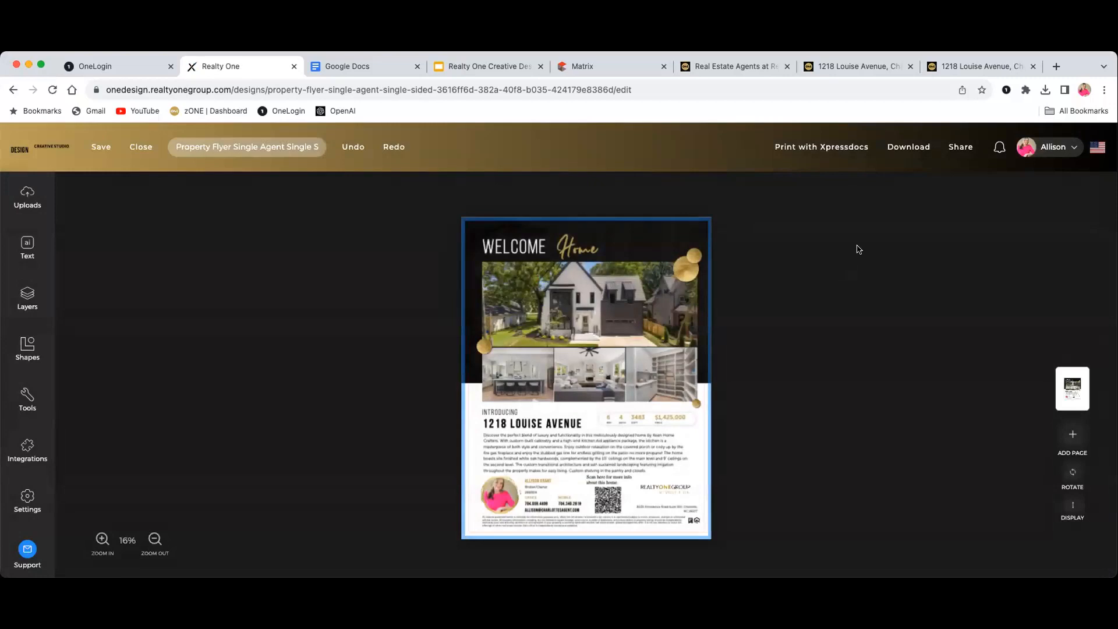
left_click(851, 147)
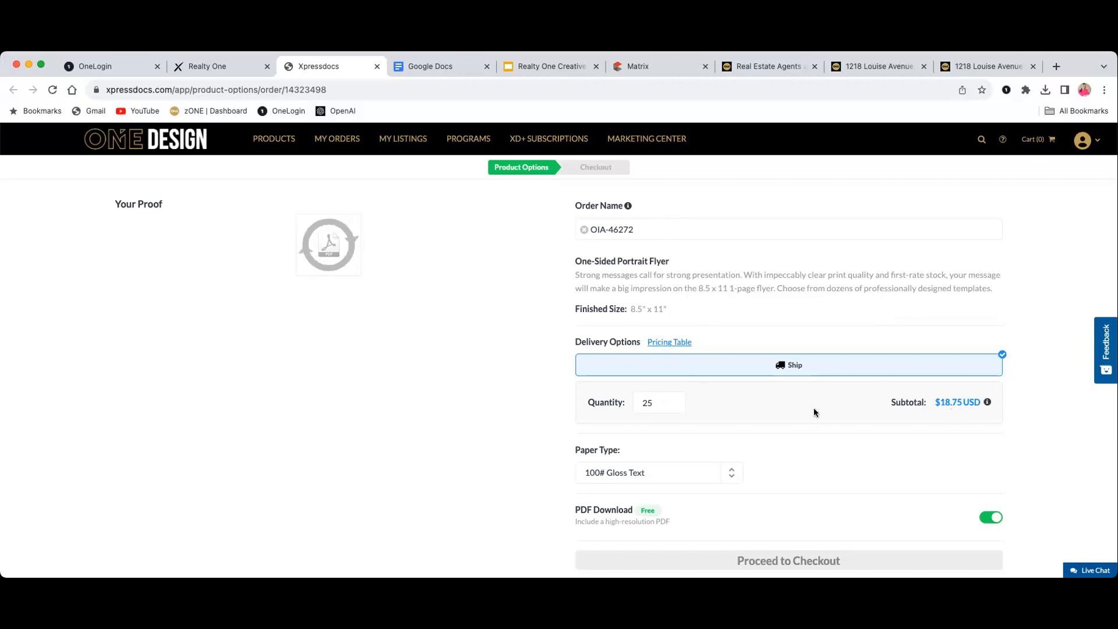
Scroll to the print options: 25 copies on 100# Gloss Text for $18.75
scroll(813, 407, "down", 2)
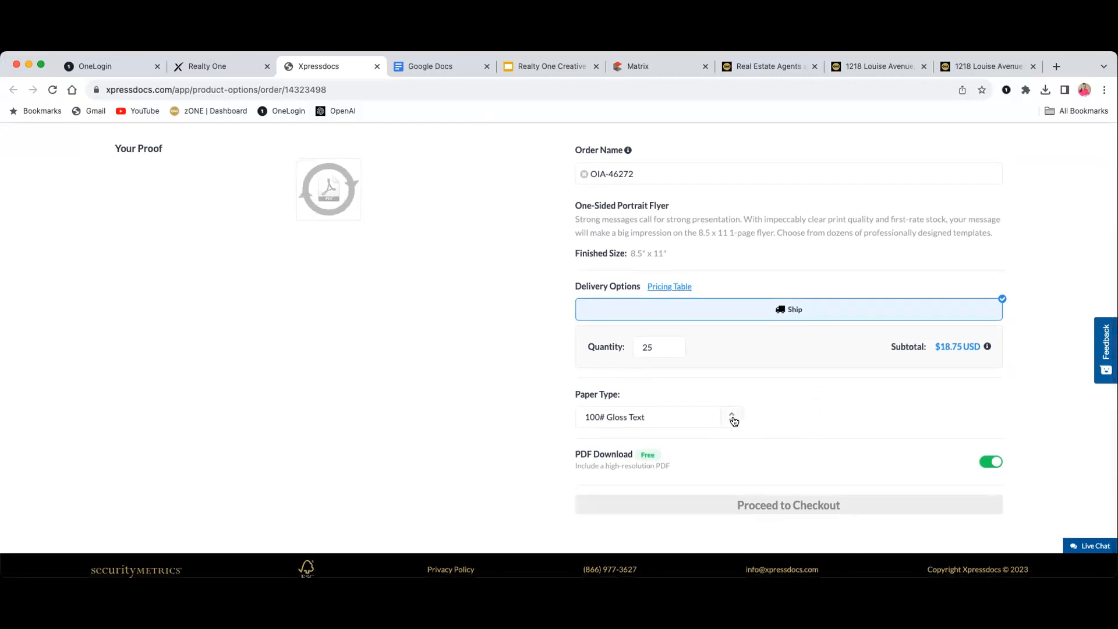